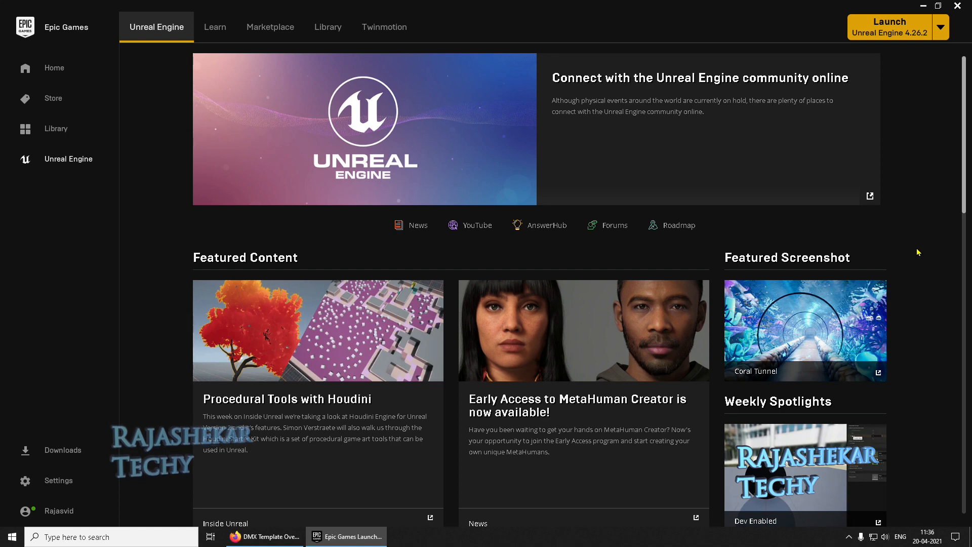
Launch Unreal Engine 4.26.2 and choose the DMX template from the Film, Television, and Live Events category for a new project.
left_click(888, 26)
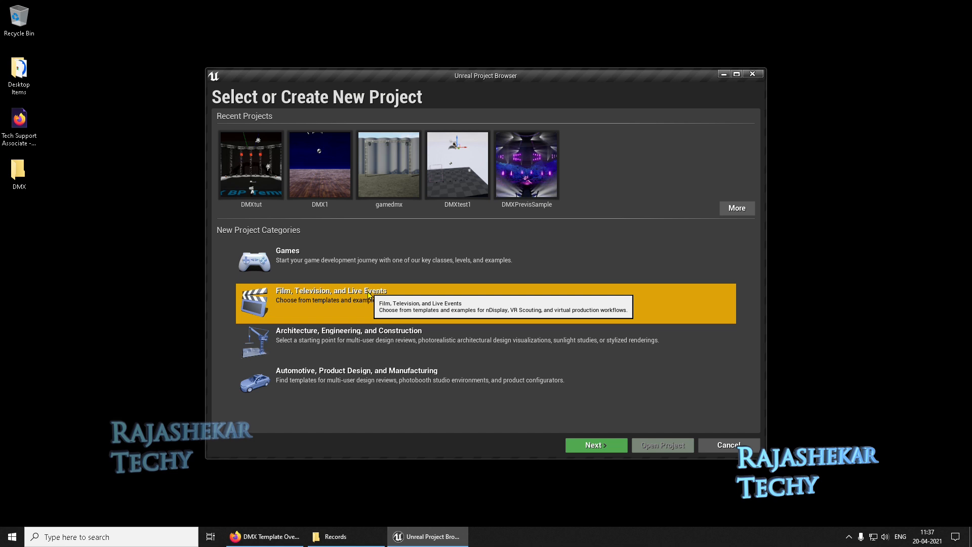
left_click(583, 444)
left_click(315, 153)
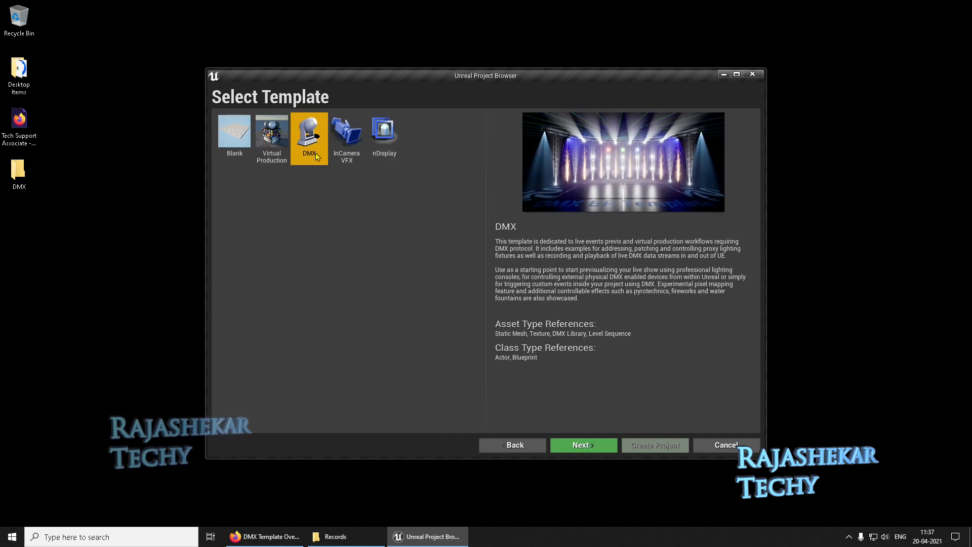
left_click(577, 445)
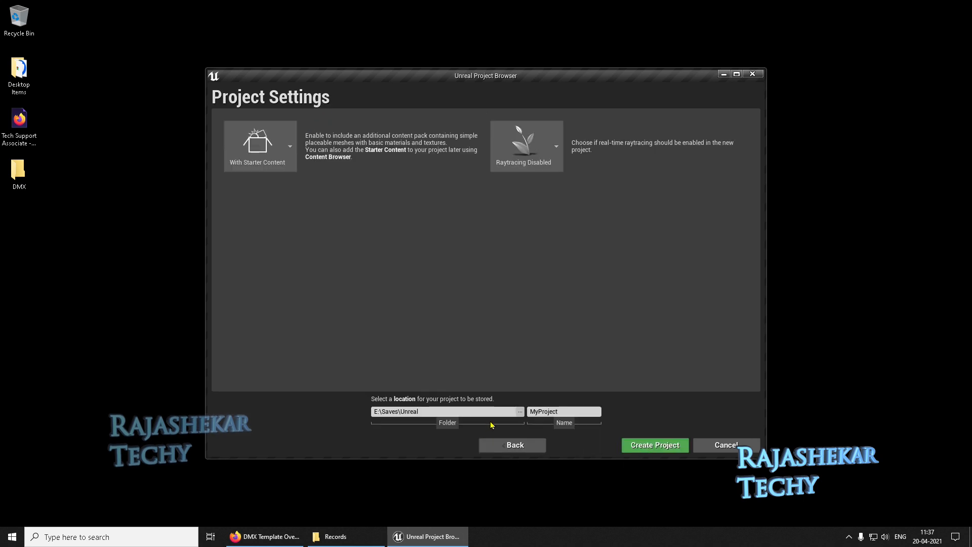
Name the project DMXcompletetut and create it with starter content and raytracing disabled.
left_click(565, 411)
type("DMXcompletetut")
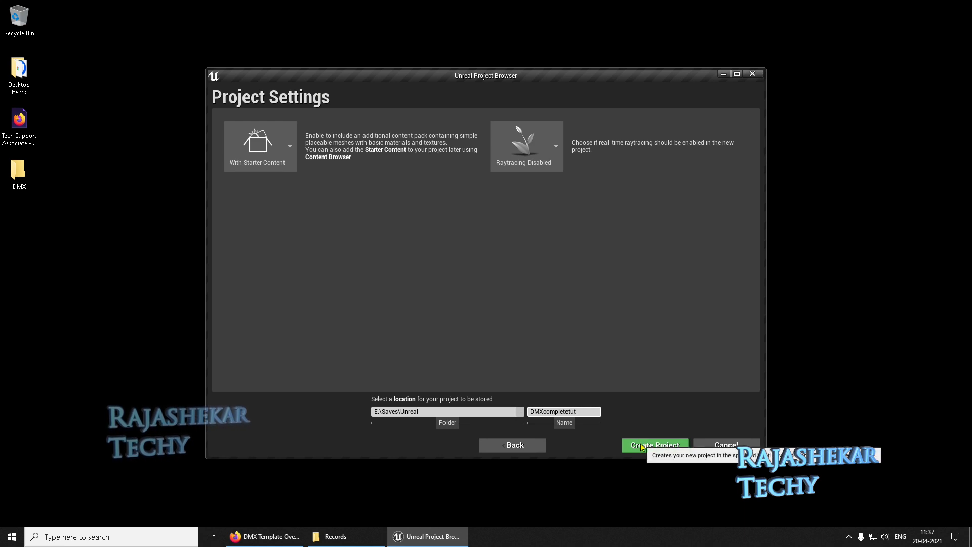
left_click(642, 446)
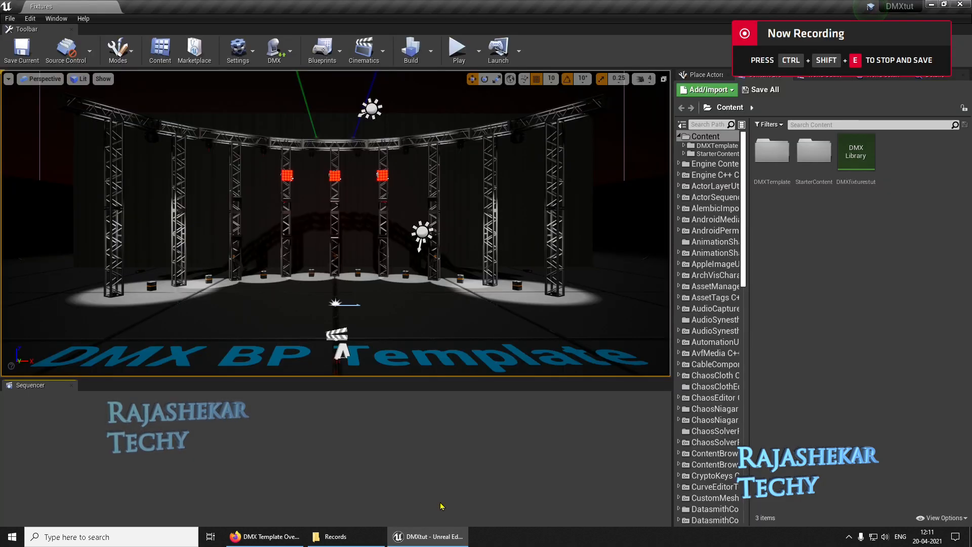
Close the Records folder window and create a new level from the Default template.
right_click(349, 528)
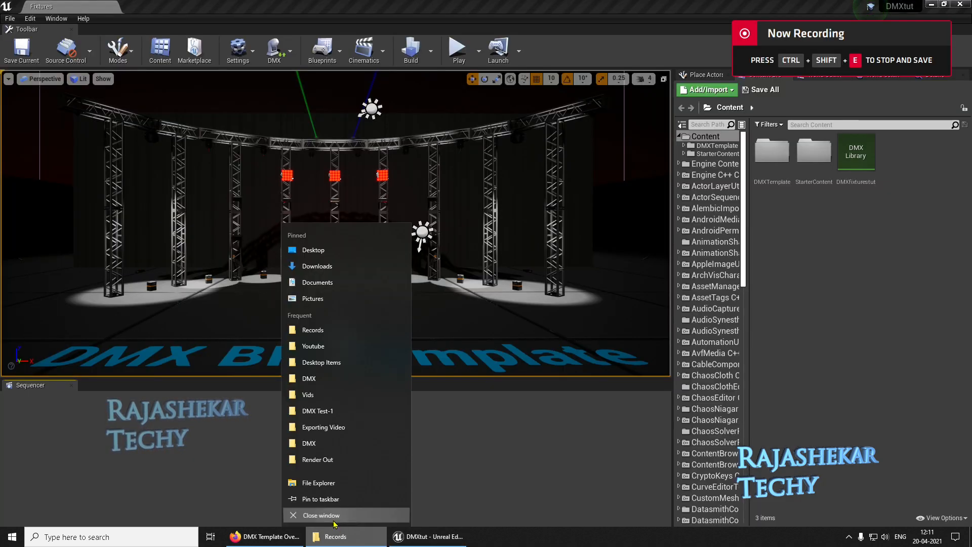
left_click(338, 527)
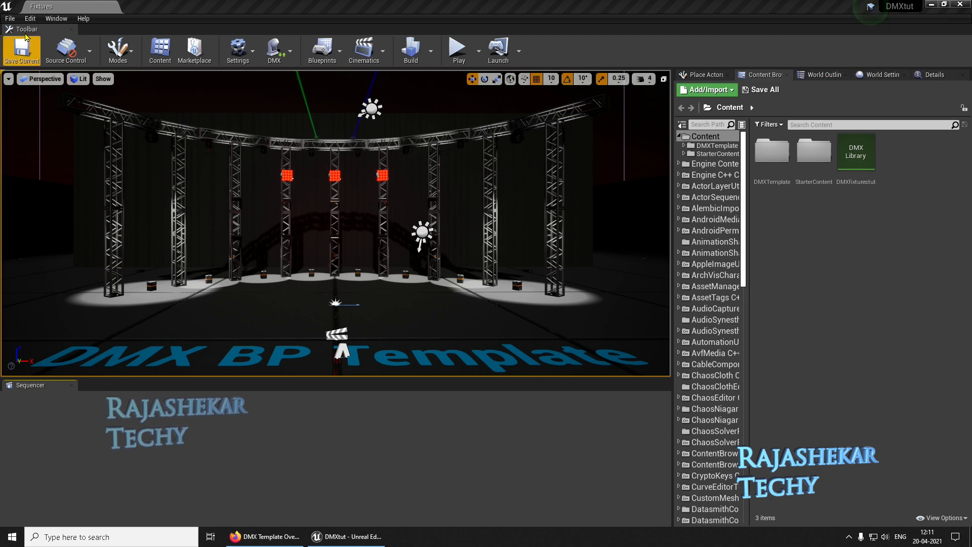
left_click(10, 18)
left_click(28, 44)
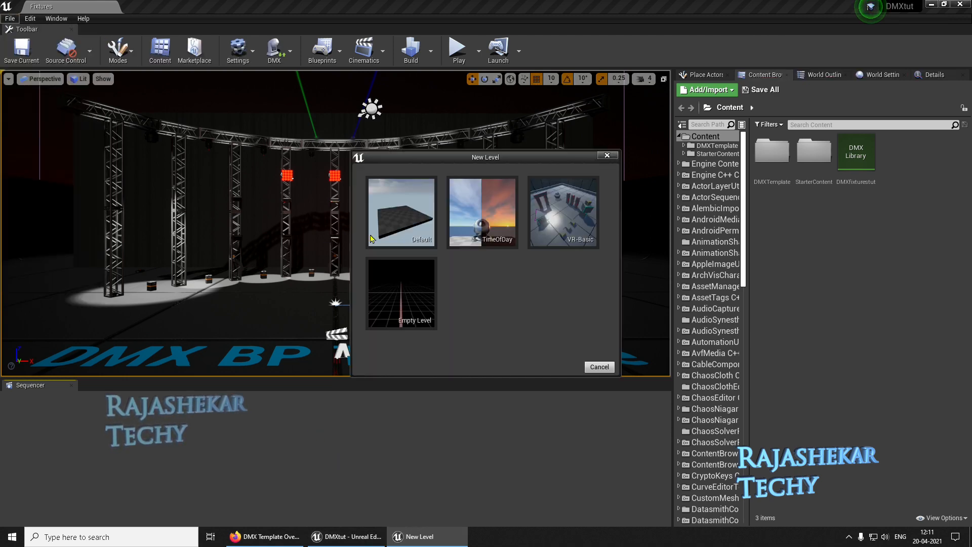
left_click(400, 211)
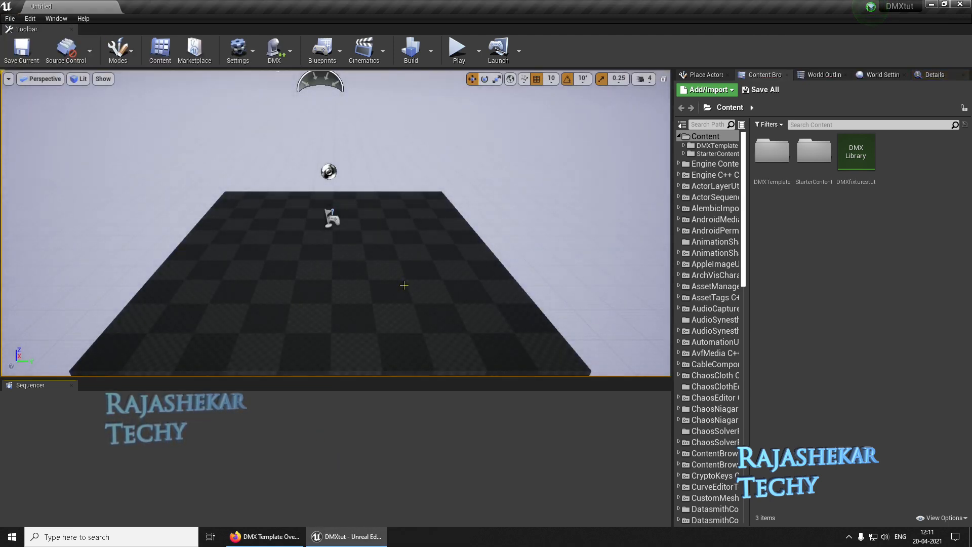
Turn off Colors Determined By Sun Position for the Sky Sphere.
scroll(454, 163, "down", 5)
right_click_drag(440, 183, 393, 174)
scroll(425, 201, "up", 10)
scroll(393, 174, "down", 3)
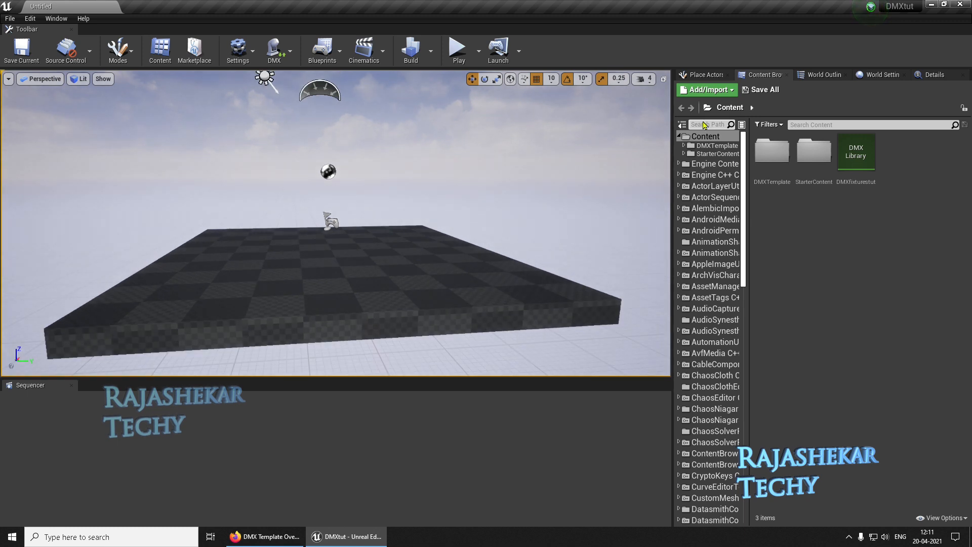
left_click(823, 74)
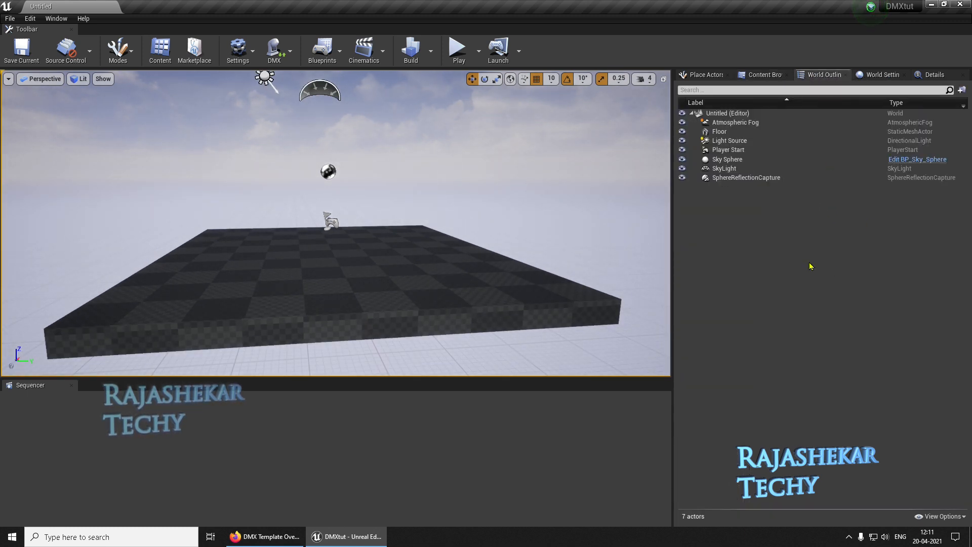
left_click(734, 161)
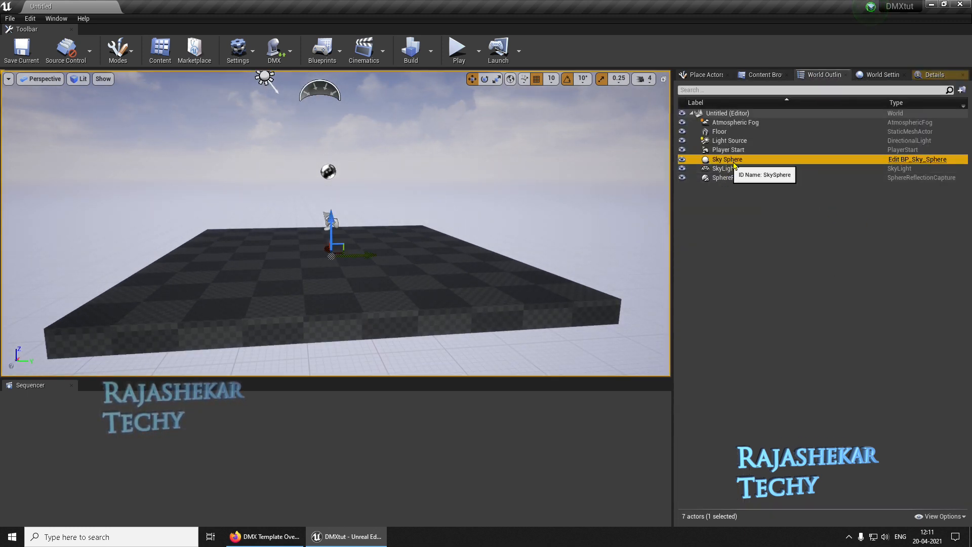
left_click(935, 75)
scroll(784, 247, "down", 3)
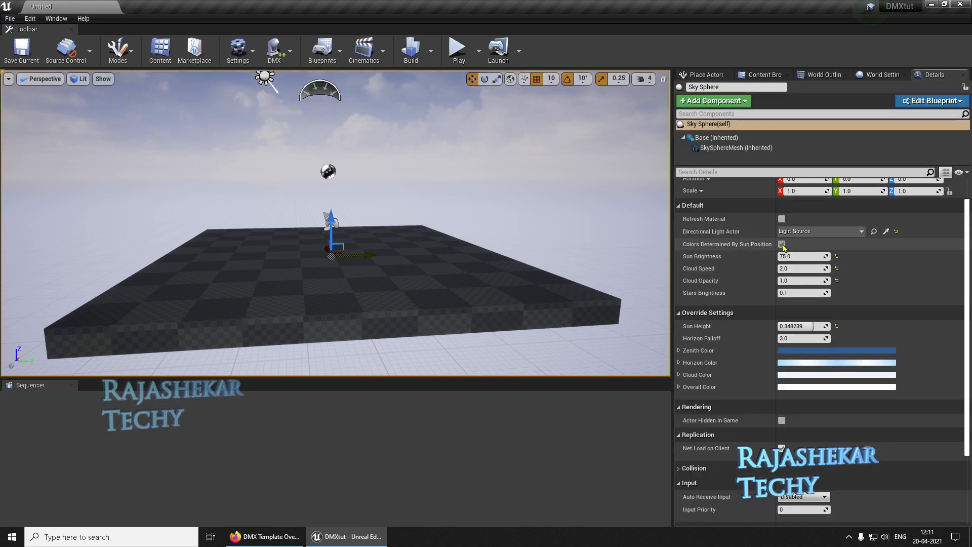
left_click(783, 246)
Darken the Sky Sphere's Overall Color to a grey with a value of about 0.11.
left_click(853, 387)
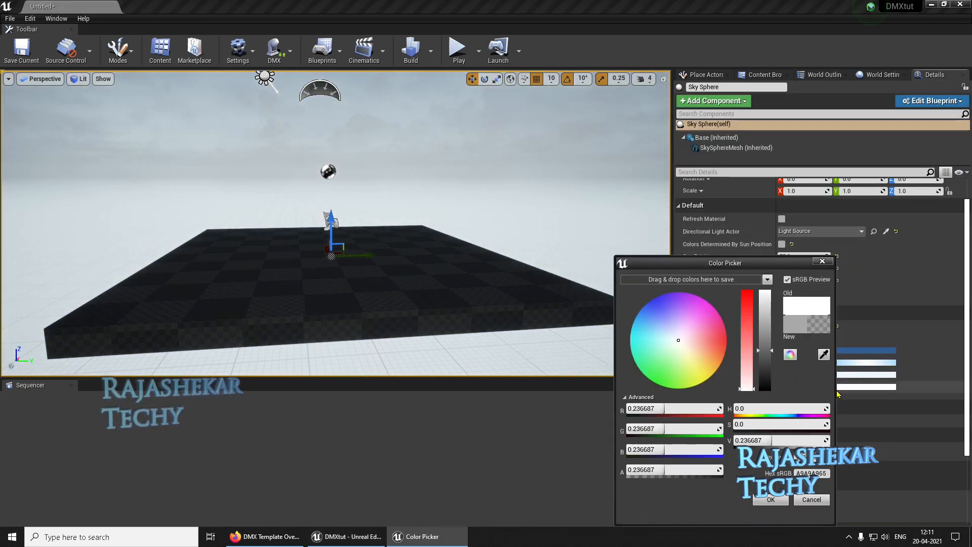
left_click_drag(765, 301, 767, 375)
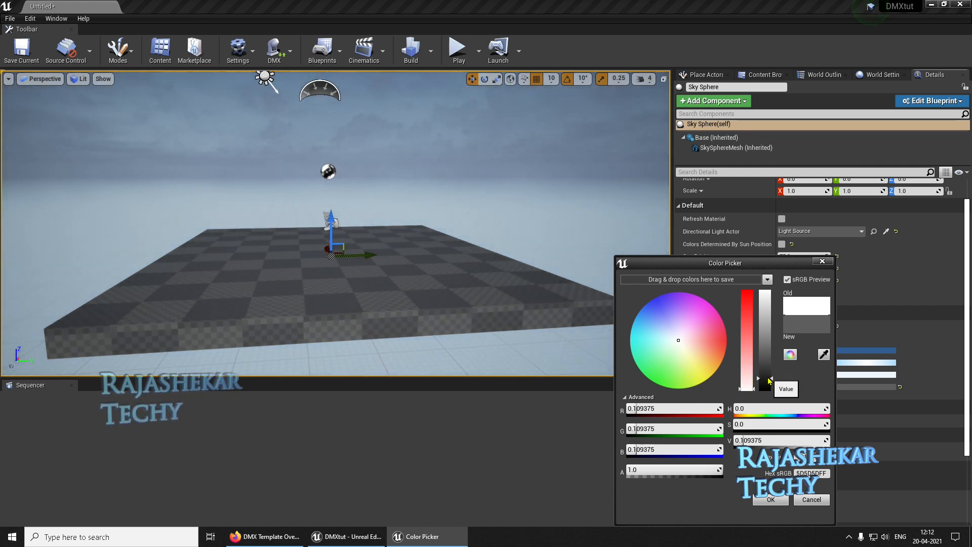
left_click(771, 500)
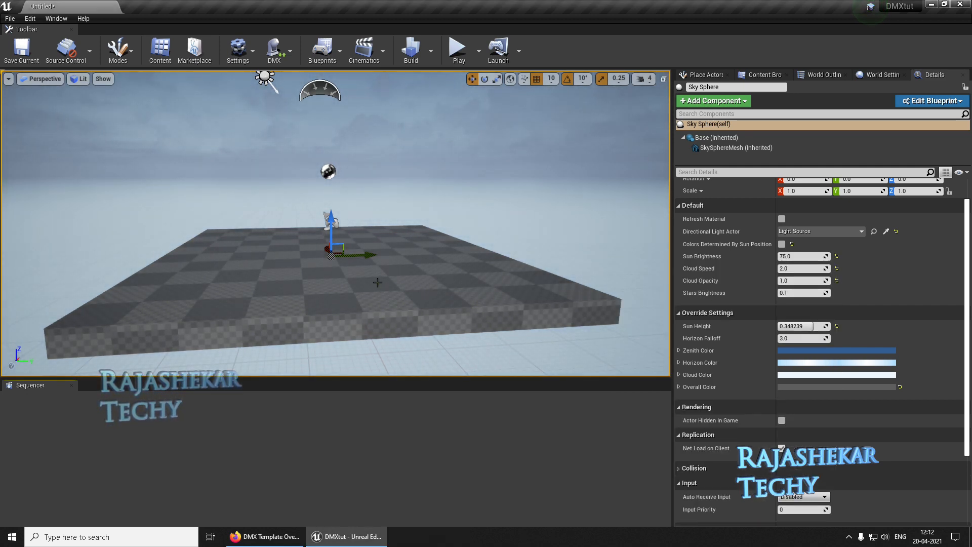
Place a Post Process Volume near the middle of the floor and move it down to about Z -230.
scroll(373, 272, "down", 3)
scroll(403, 259, "up", 2)
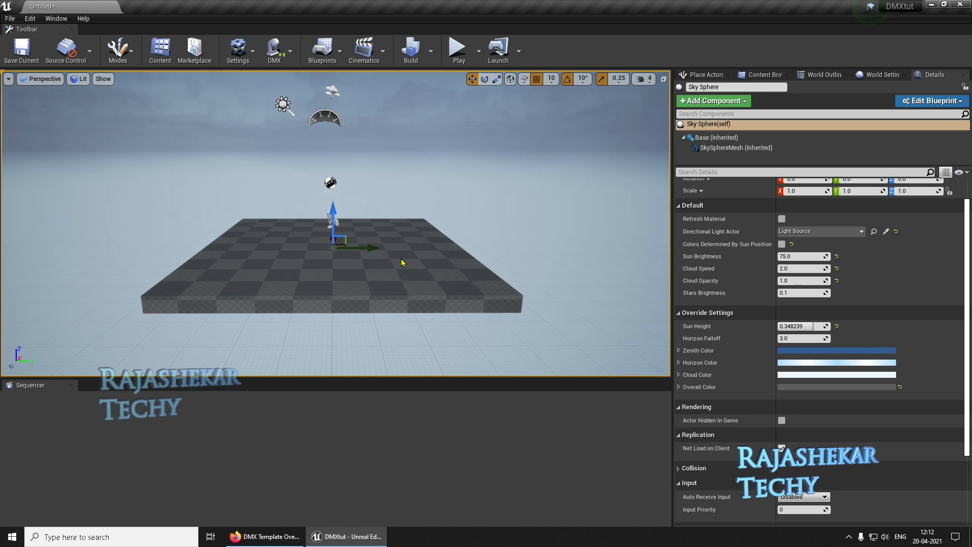
left_click(693, 80)
left_click(691, 193)
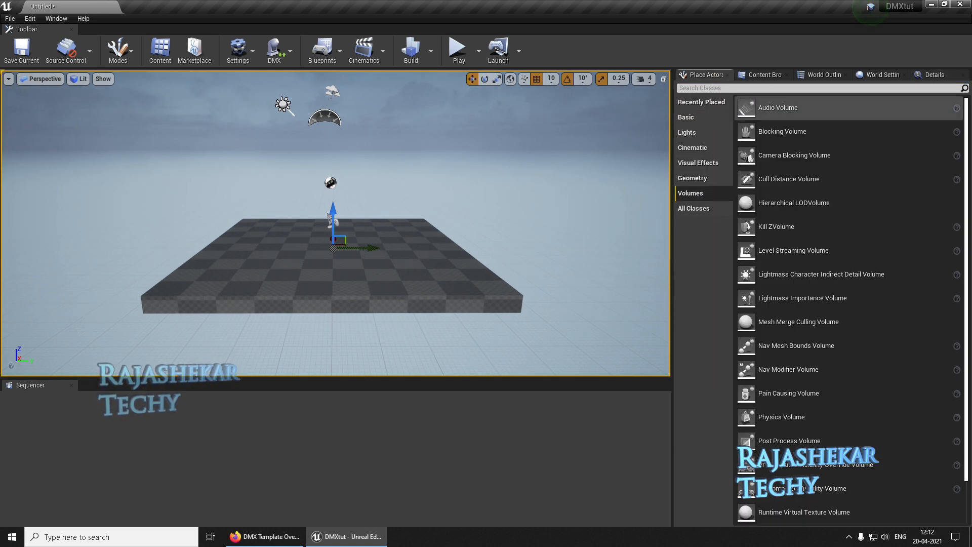
left_click(748, 88)
type("post")
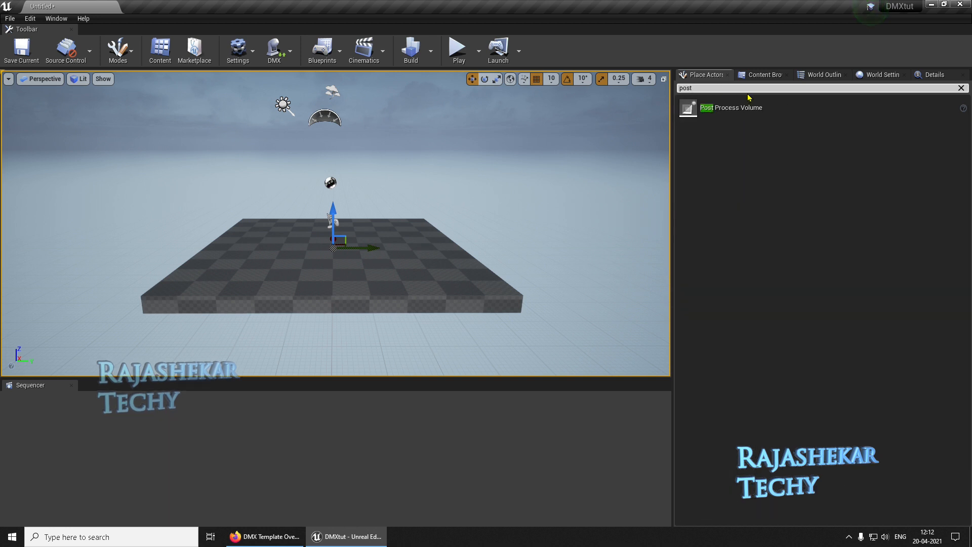
left_click_drag(753, 112, 333, 240)
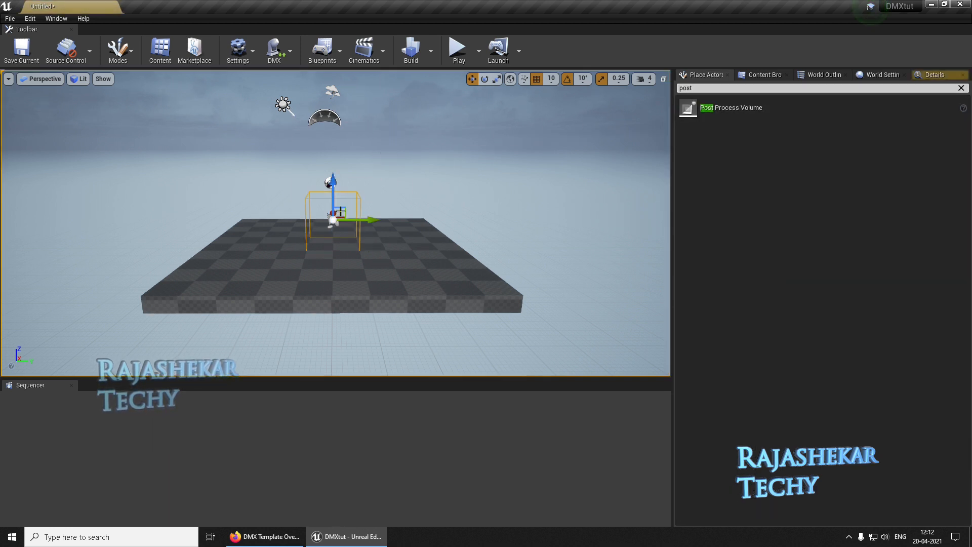
left_click_drag(335, 187, 342, 272)
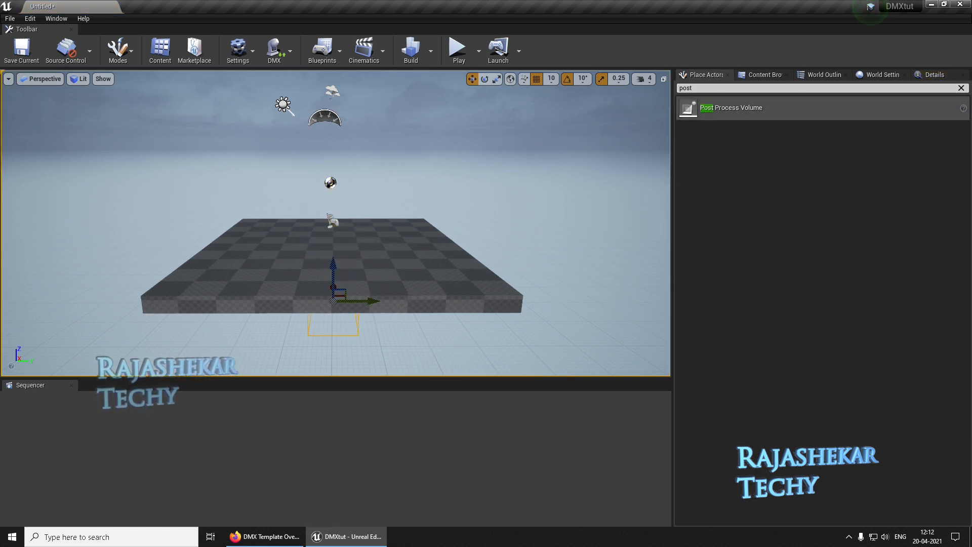
left_click(703, 90)
double_click(703, 90)
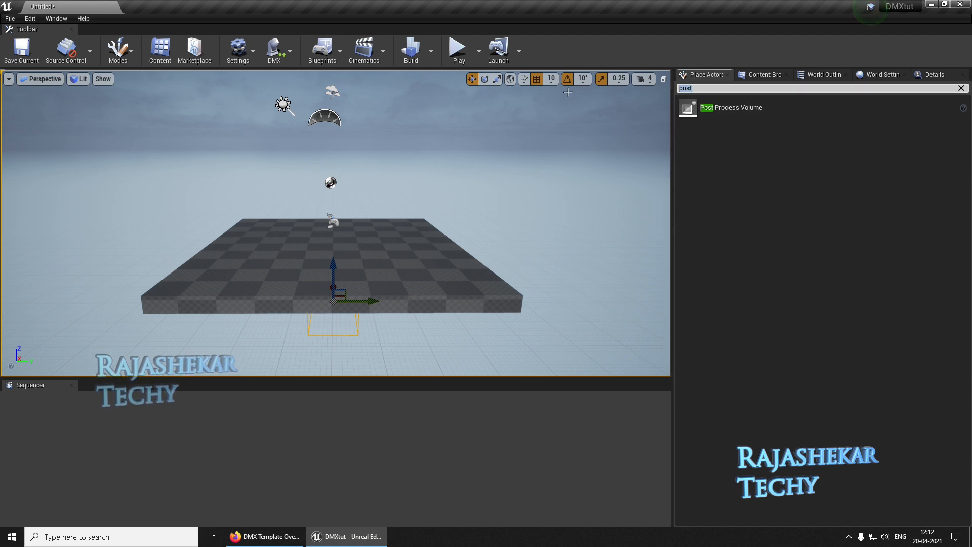
key("BackSpace")
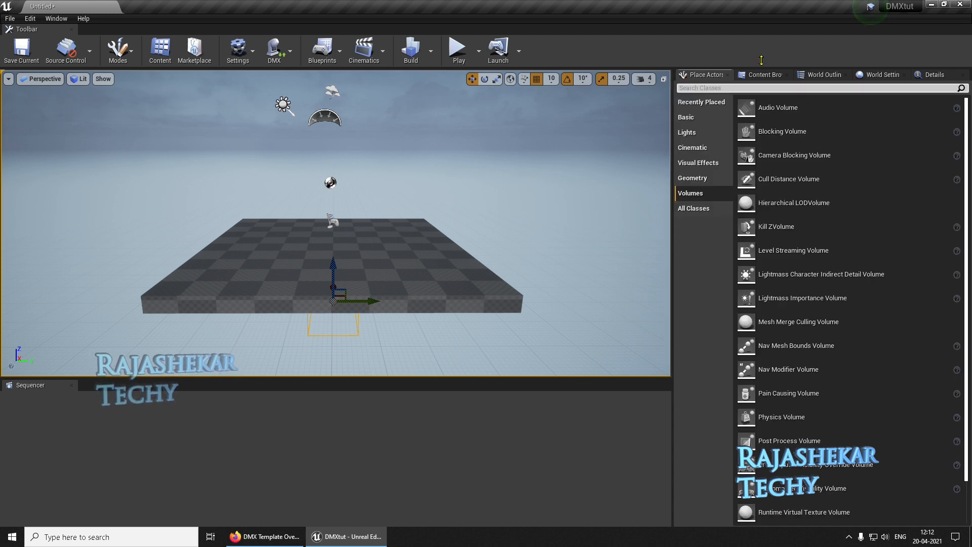
Enable Infinite Extent (Unbound) for the Post Process Volume.
left_click(935, 74)
left_click(703, 99)
type("unb")
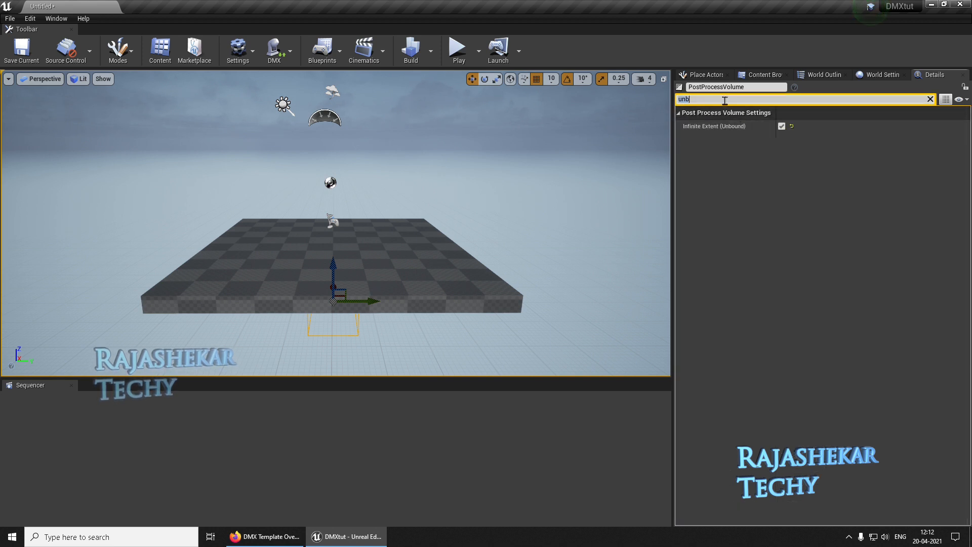
type("nb")
key("BackSpace")
key("BackSpace")
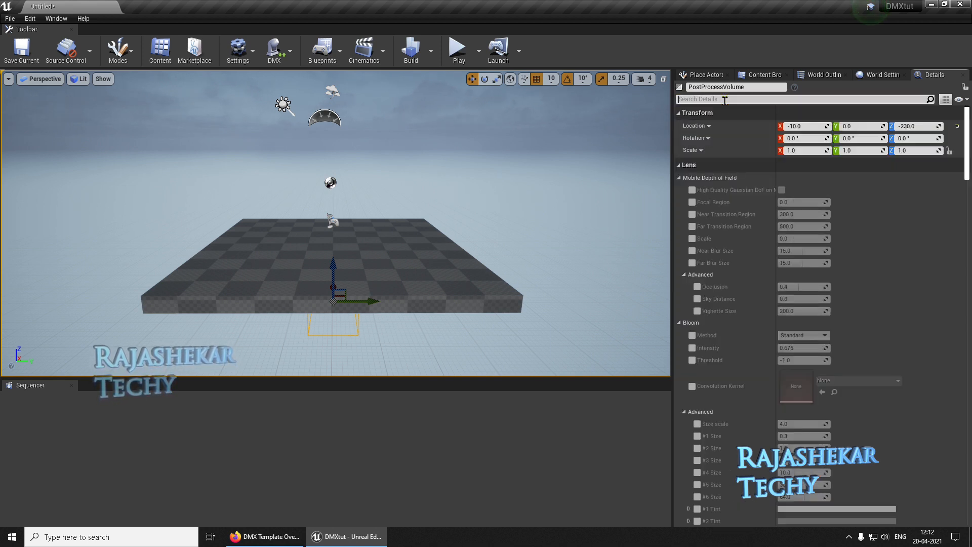
Enable the Post Process Volume's Min EV100 and Max EV100 exposure overrides and set both to 1.
type("ev")
left_click(693, 138)
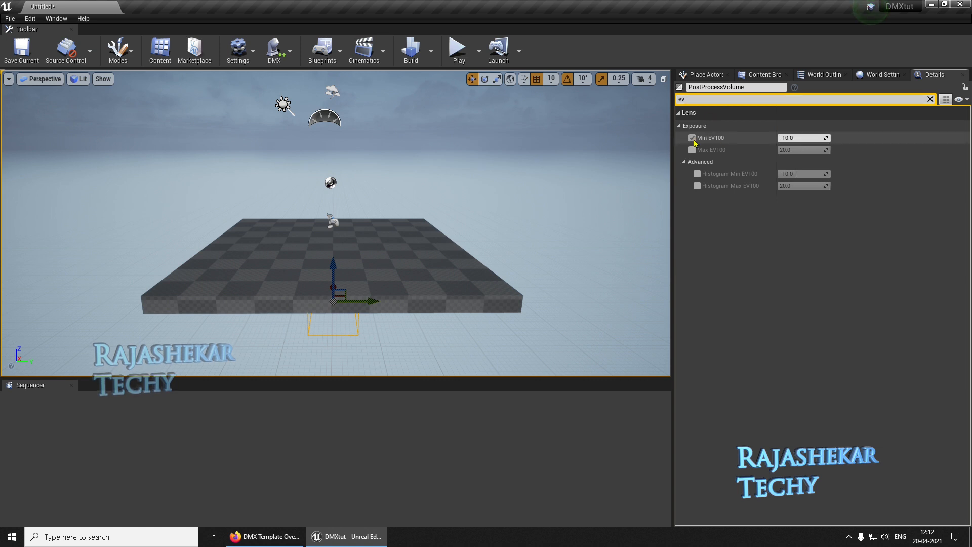
left_click(693, 150)
left_click(793, 138)
type("1")
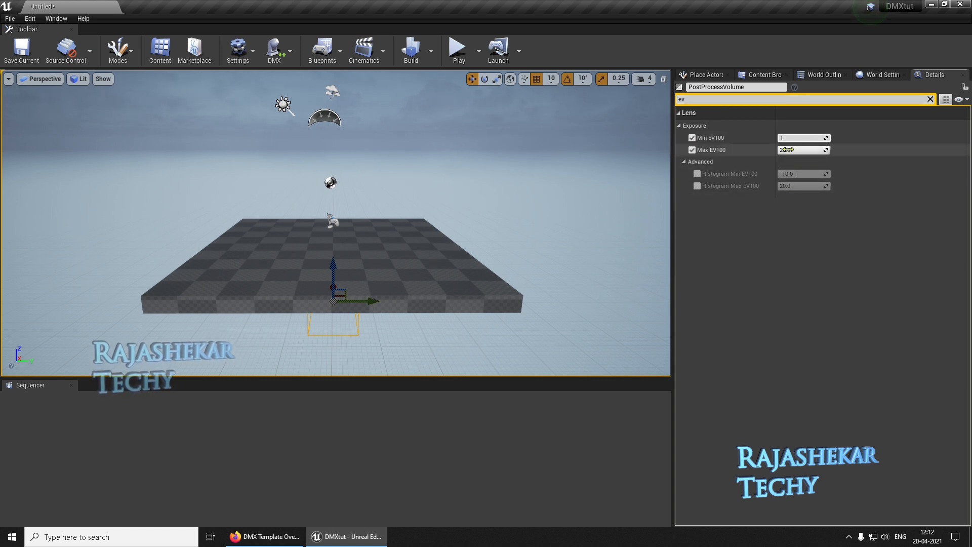
left_click(788, 150)
key("Return")
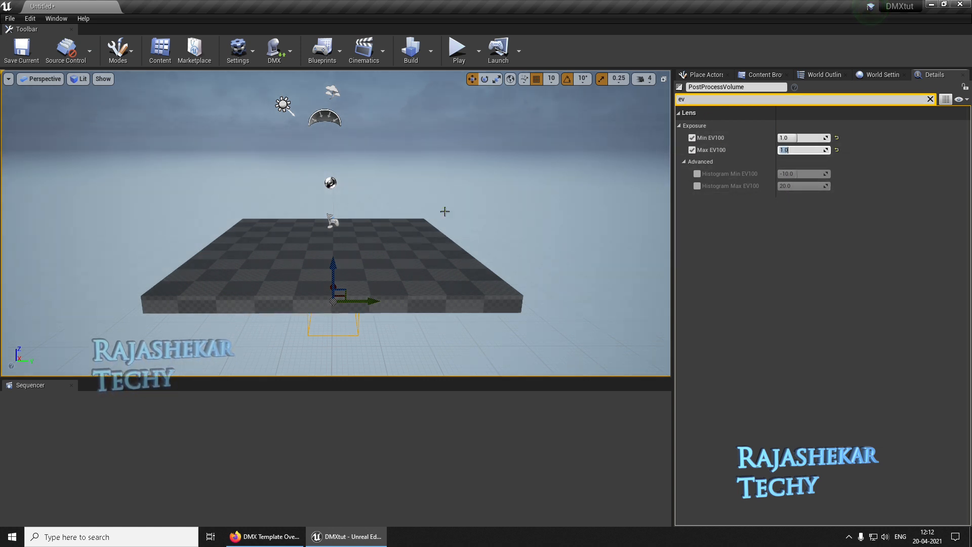
Set the Sky Sphere's Overall Color to dark blue, with hue about 229, saturation about 0.73 and value about 0.057.
left_click(873, 77)
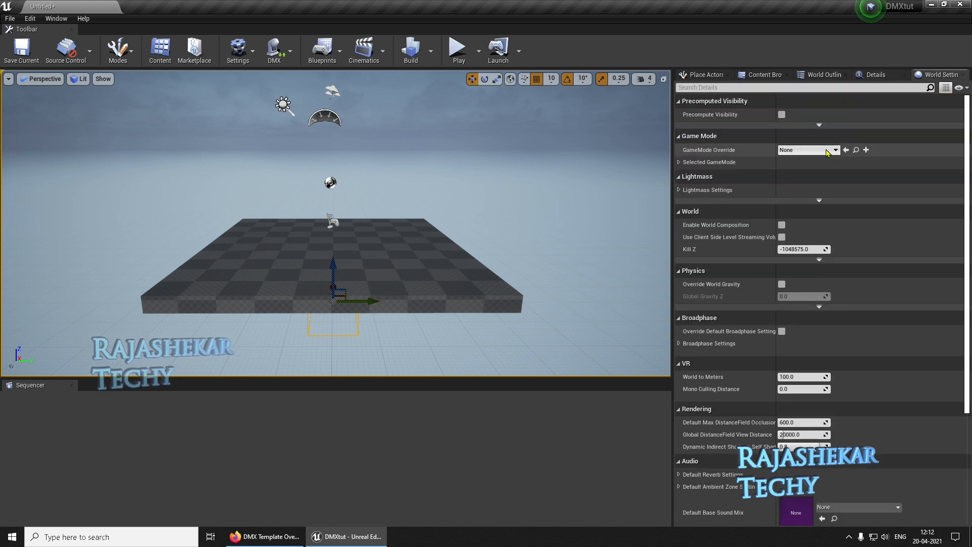
left_click(825, 76)
left_click(730, 169)
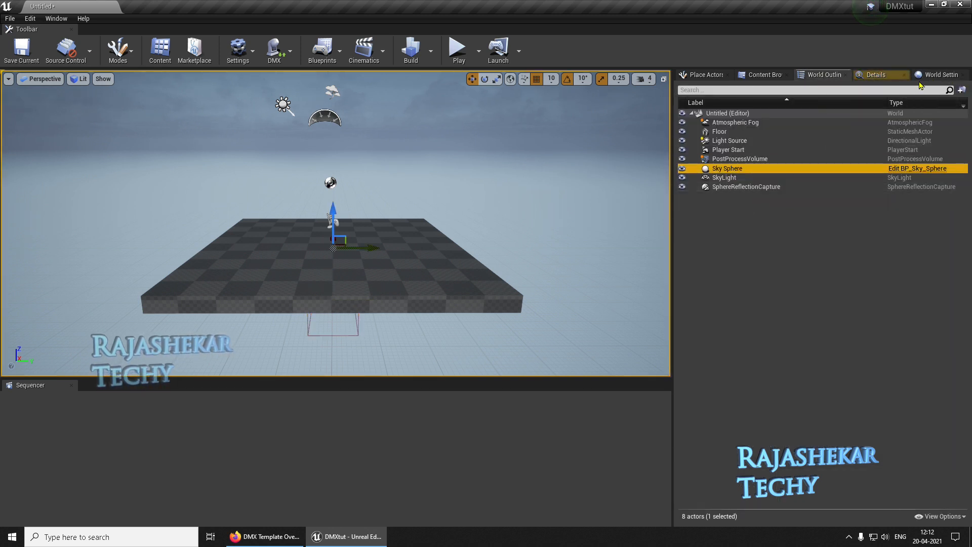
left_click(877, 75)
left_click(694, 171)
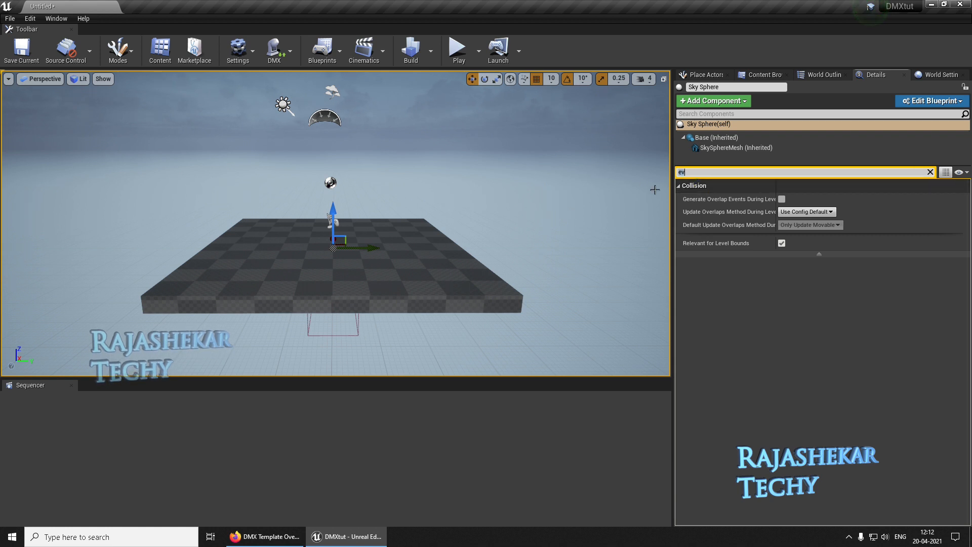
left_click(693, 173)
key("BackSpace")
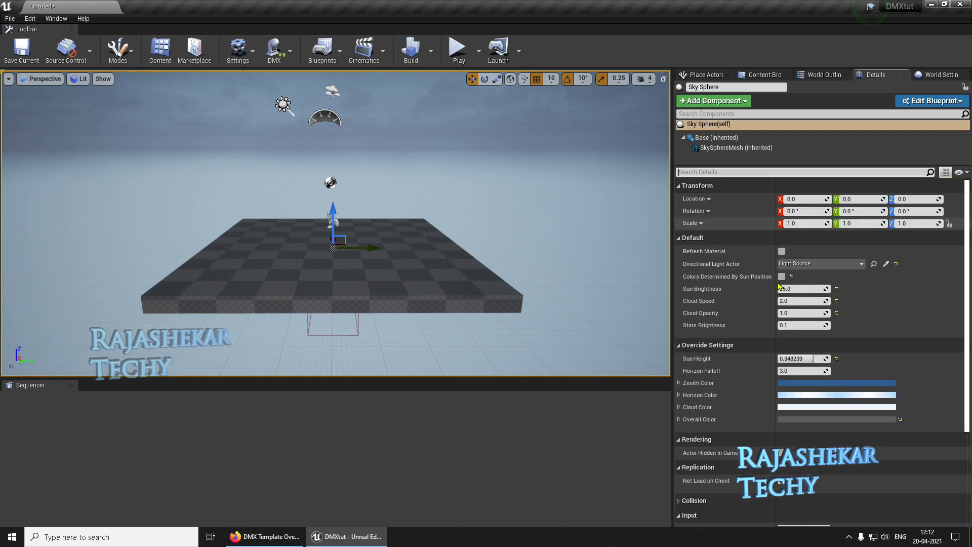
left_click(806, 369)
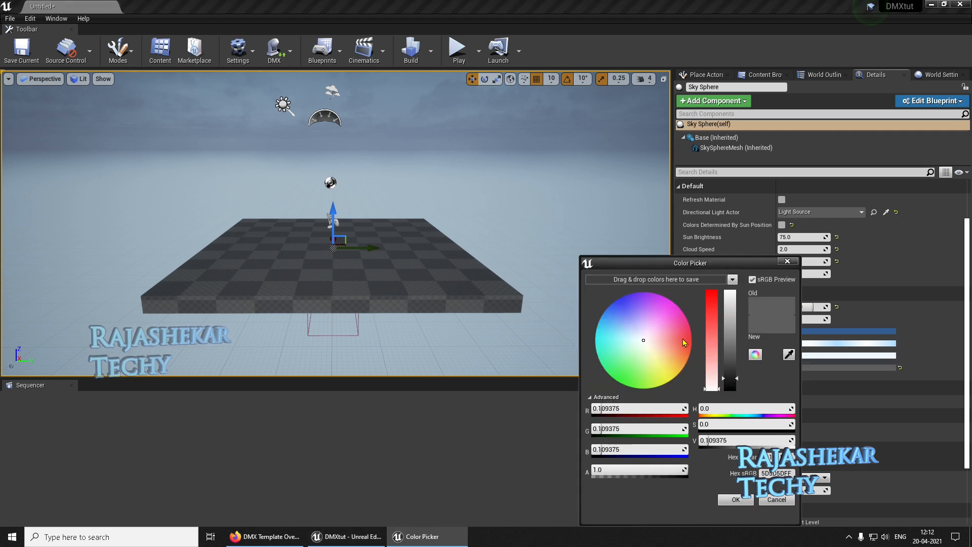
left_click(618, 311)
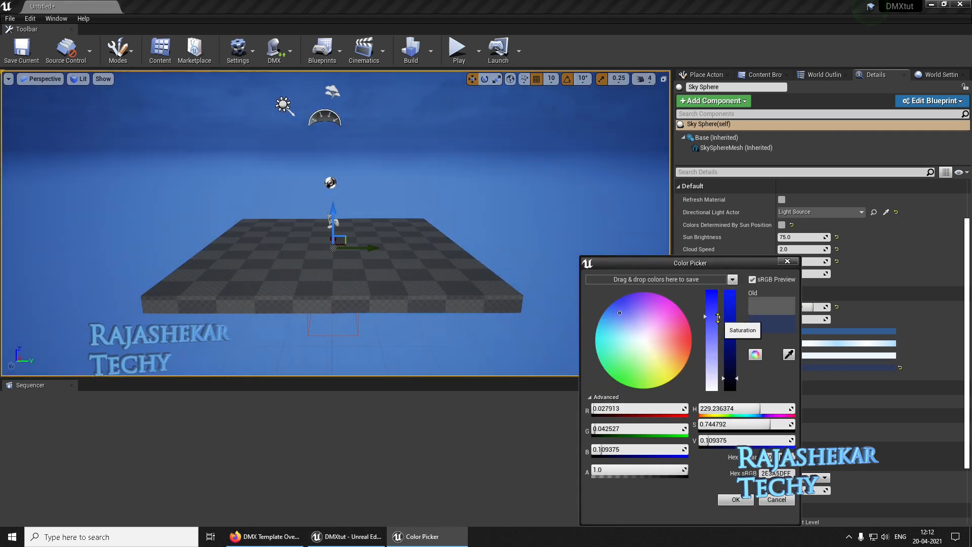
left_click_drag(711, 310, 712, 317)
left_click_drag(730, 378, 733, 384)
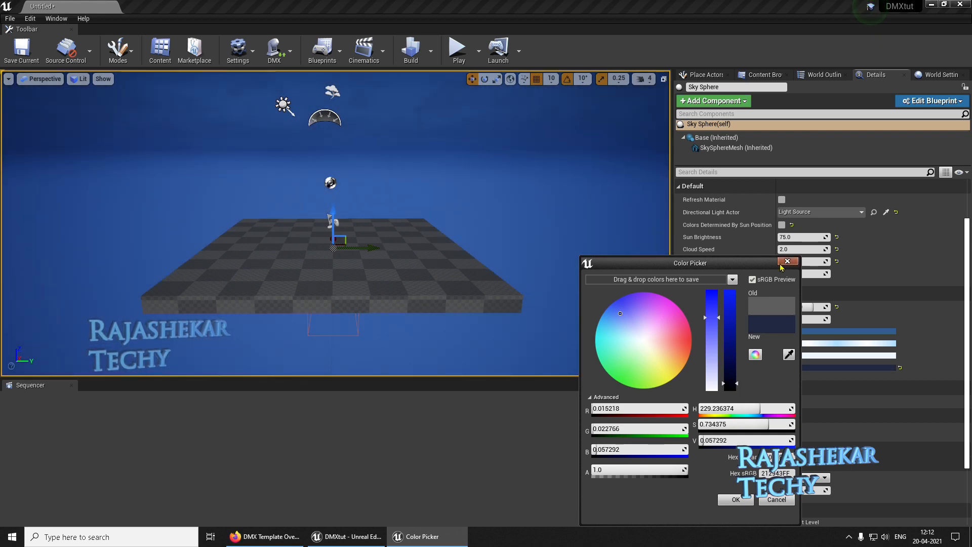
left_click(787, 261)
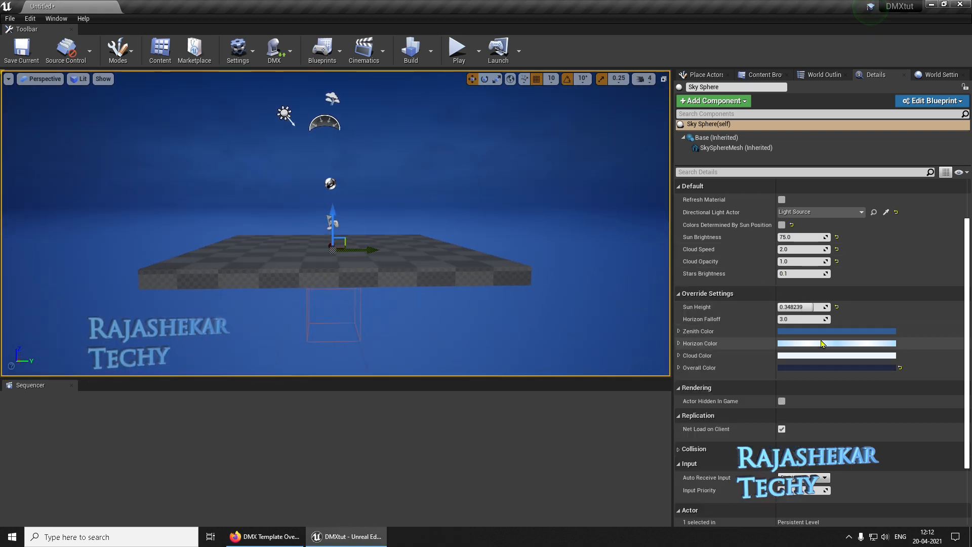
Set the Sky Sphere's Cloud Color to a deep blue with hue about 234, saturation about 0.94 and value about 0.48.
left_click(803, 357)
left_click_drag(617, 329, 616, 304)
left_click_drag(734, 301, 732, 343)
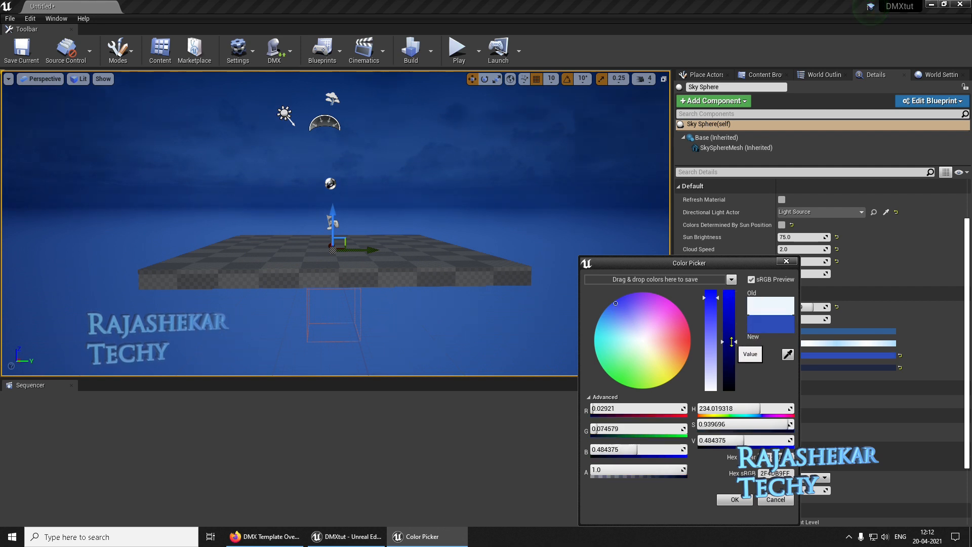
left_click(787, 262)
Scale the floor up to 1.25 in X and 2.75 in Y.
scroll(404, 193, "up", 2)
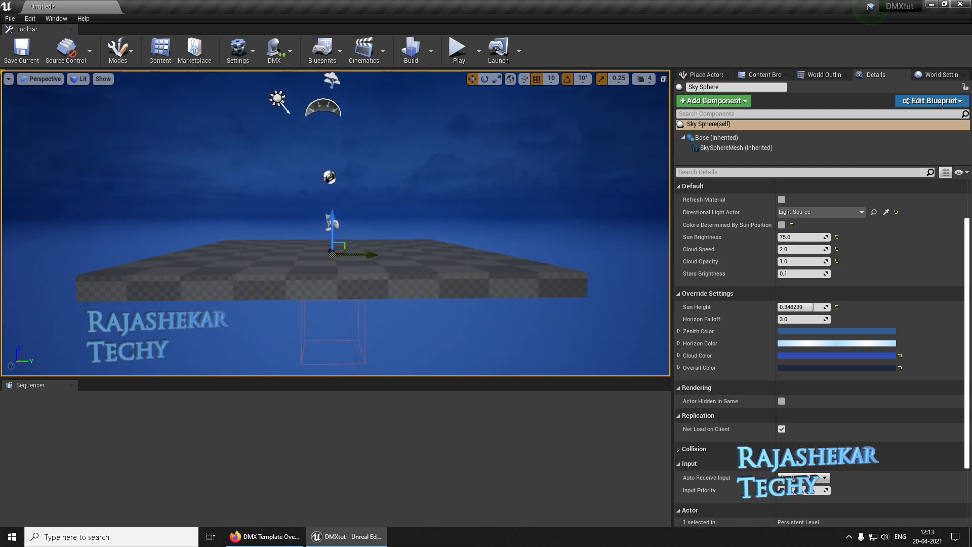
left_click_drag(404, 193, 405, 198, "alt")
scroll(404, 198, "down", 1)
left_click(386, 259)
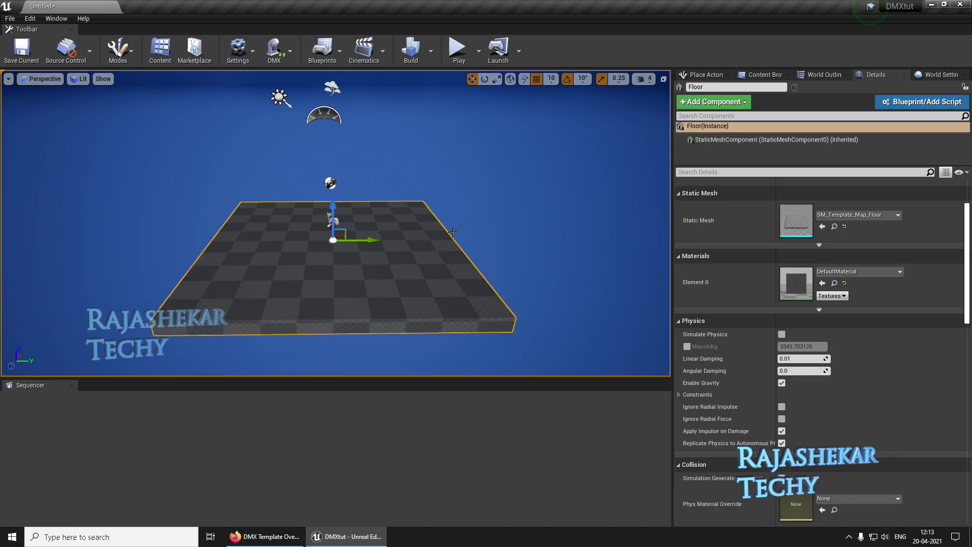
left_click_drag(366, 239, 386, 252)
Move the Player Start along the X axis from the floor's middle toward its near edge.
left_click(333, 219)
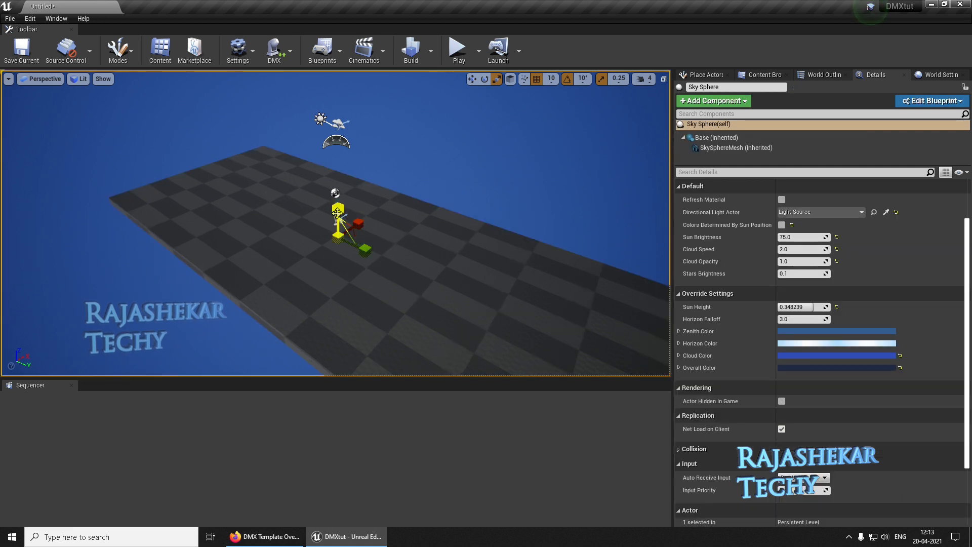
left_click(369, 205)
scroll(368, 205, "up", 3)
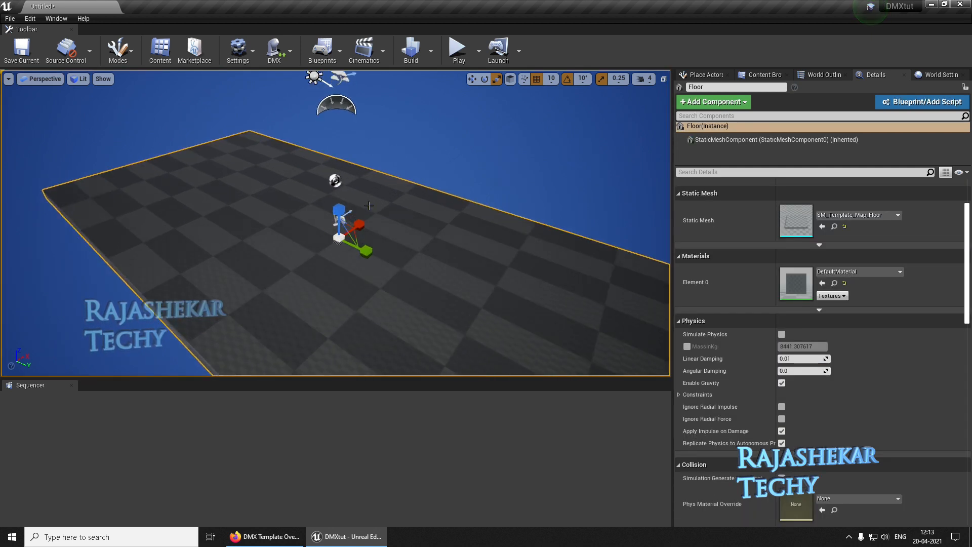
left_click(339, 215)
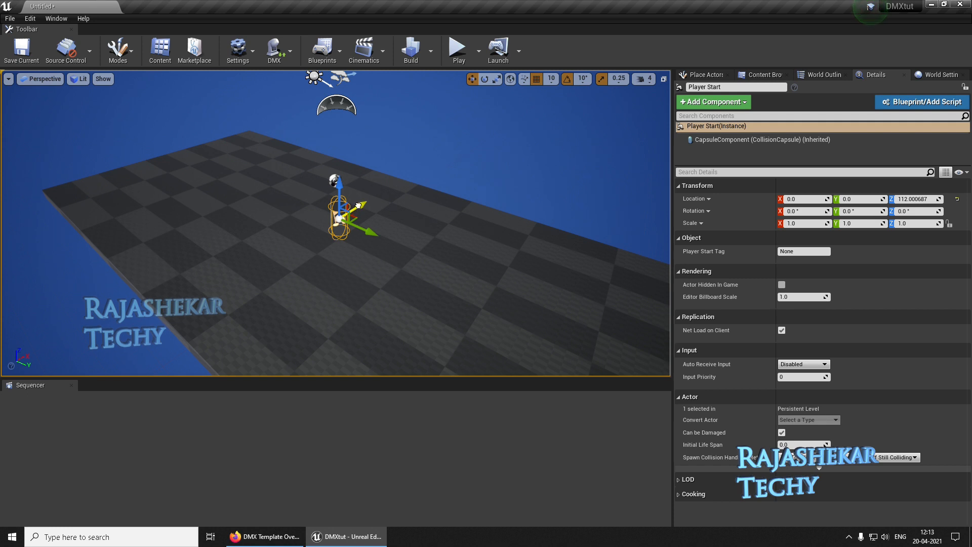
left_click_drag(358, 205, 190, 319)
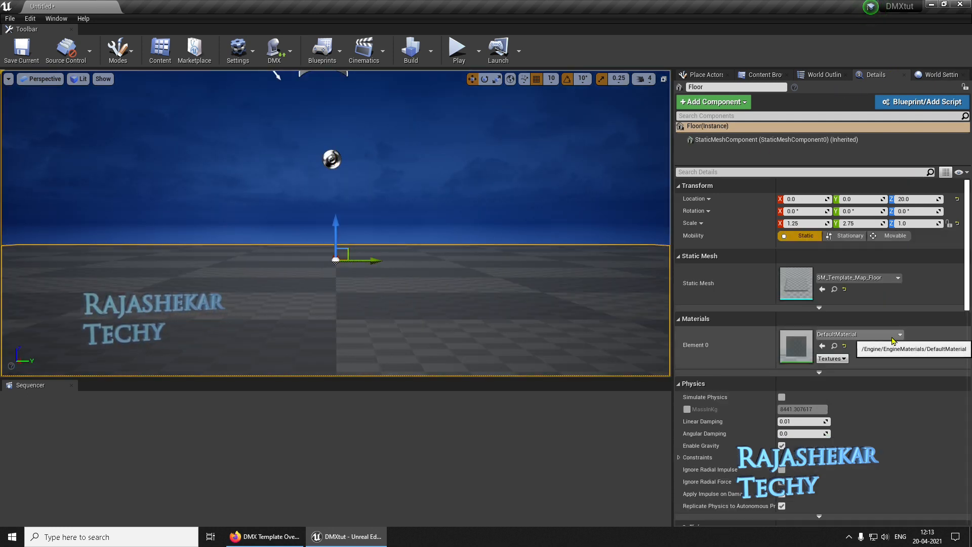
Assign the M_Wood_Oak material to the floor and close the Sequencer.
left_click(859, 334)
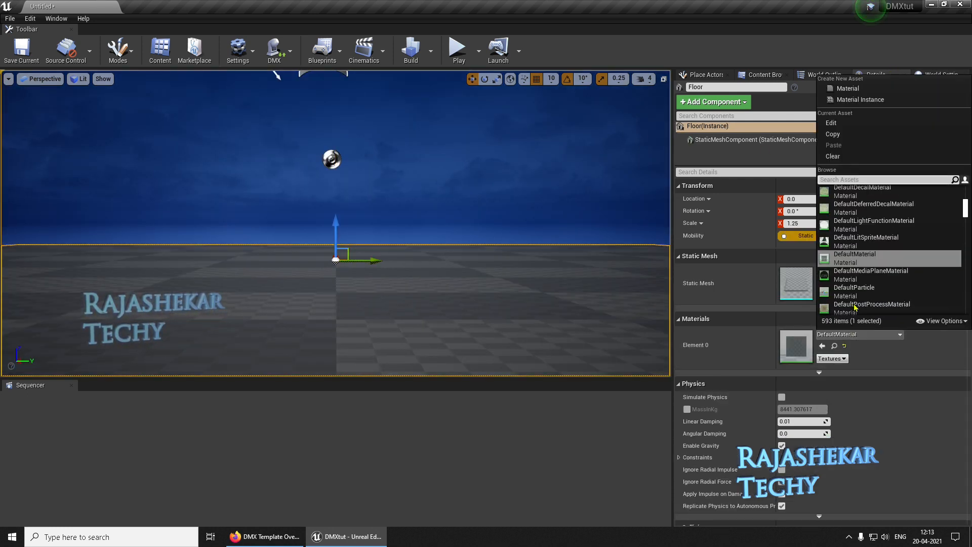
type("oak")
left_click(852, 192)
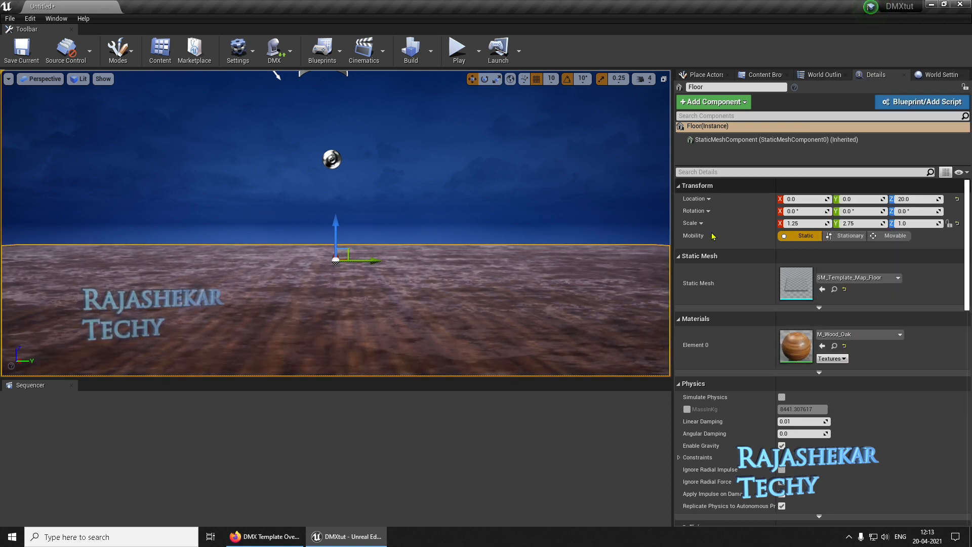
left_click(496, 219)
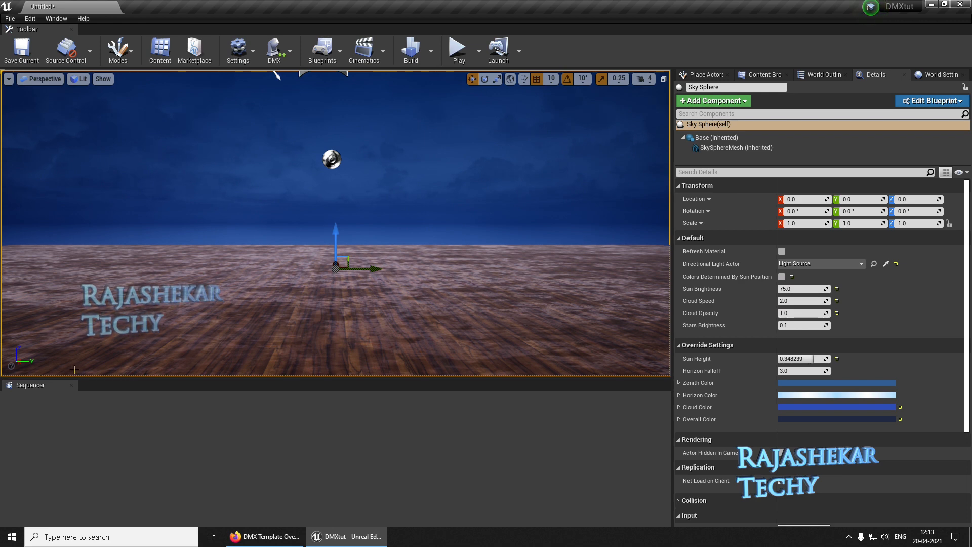
left_click(71, 385)
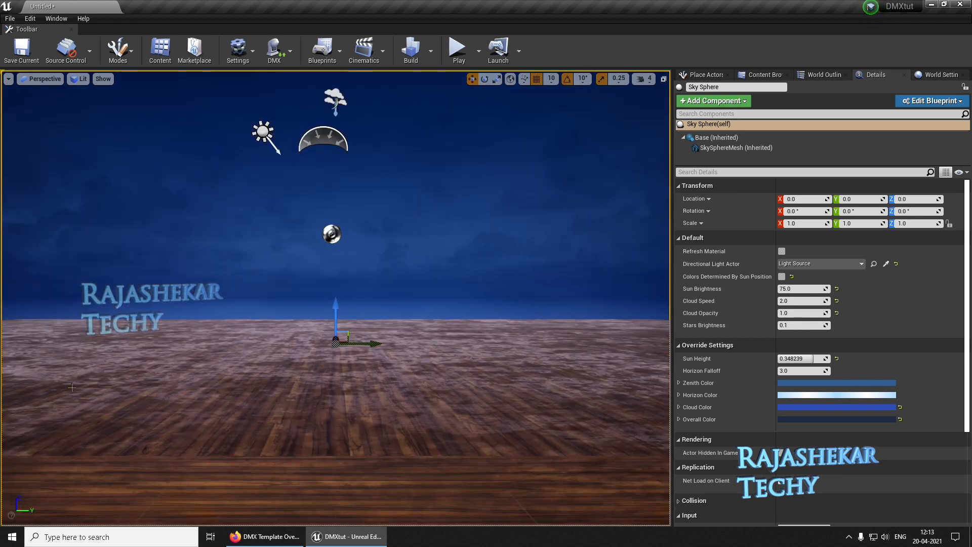
Open the Plugins browser and search for DMX to check the DMX plugins.
left_click(30, 18)
left_click(50, 174)
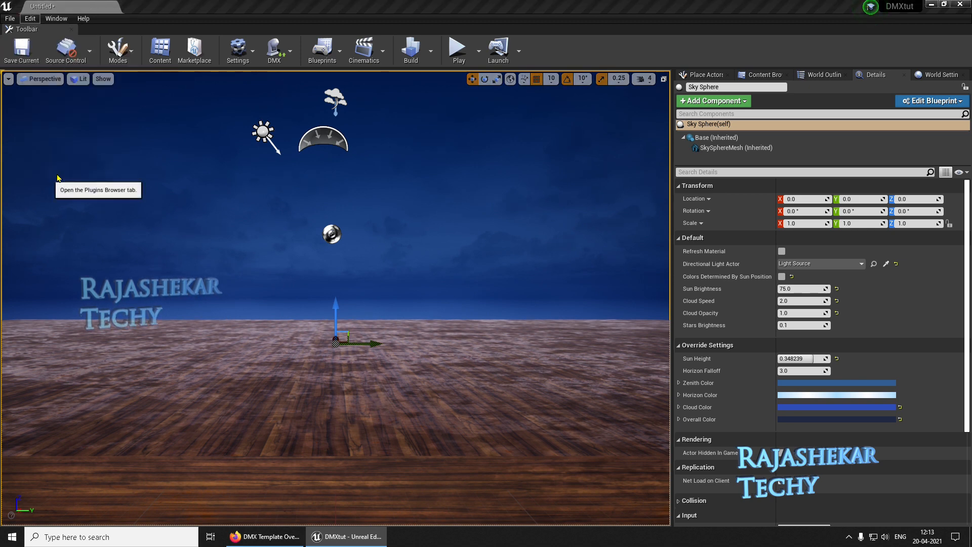
left_click(403, 38)
type("DMX")
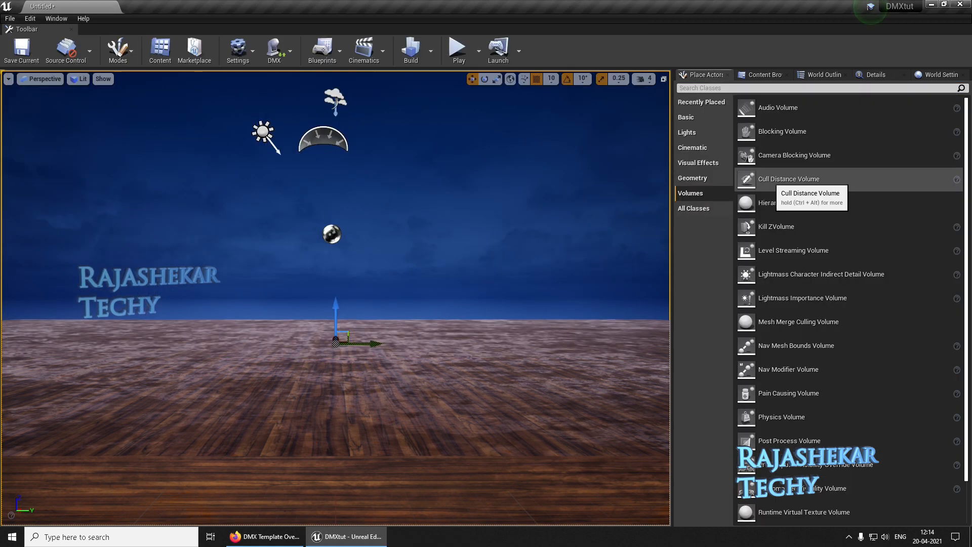
Show the Content Browser's folder tree with Show Engine Content enabled and widen the browser slightly.
left_click(760, 76)
left_click(684, 126)
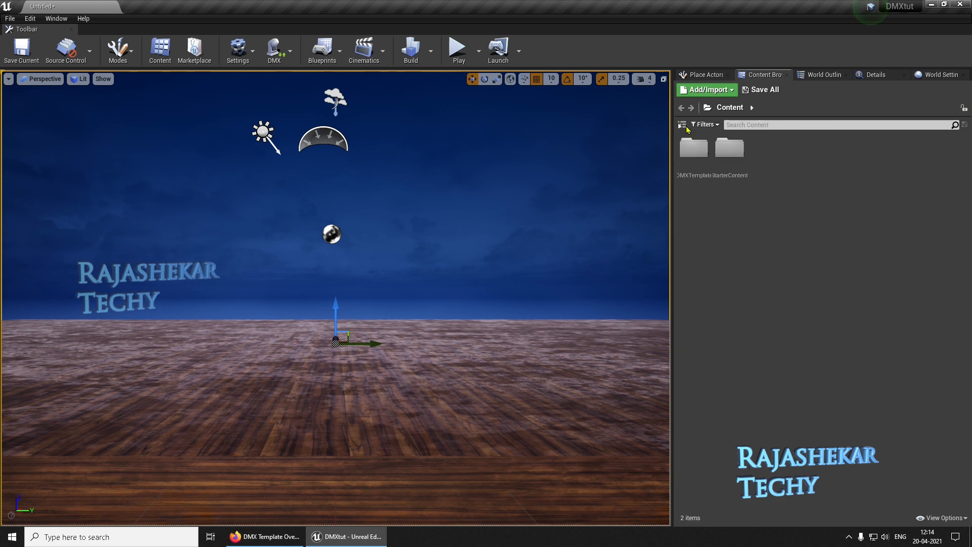
left_click(683, 126)
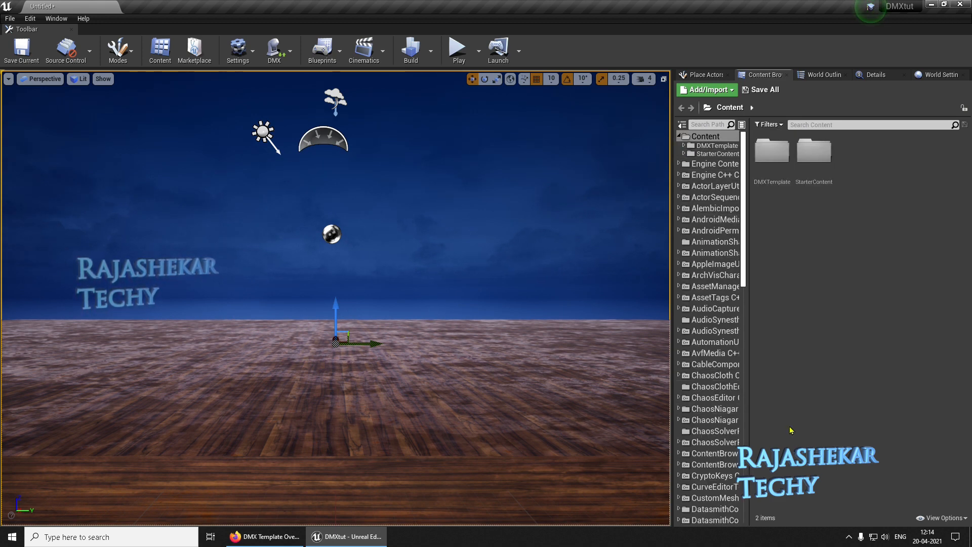
left_click(943, 519)
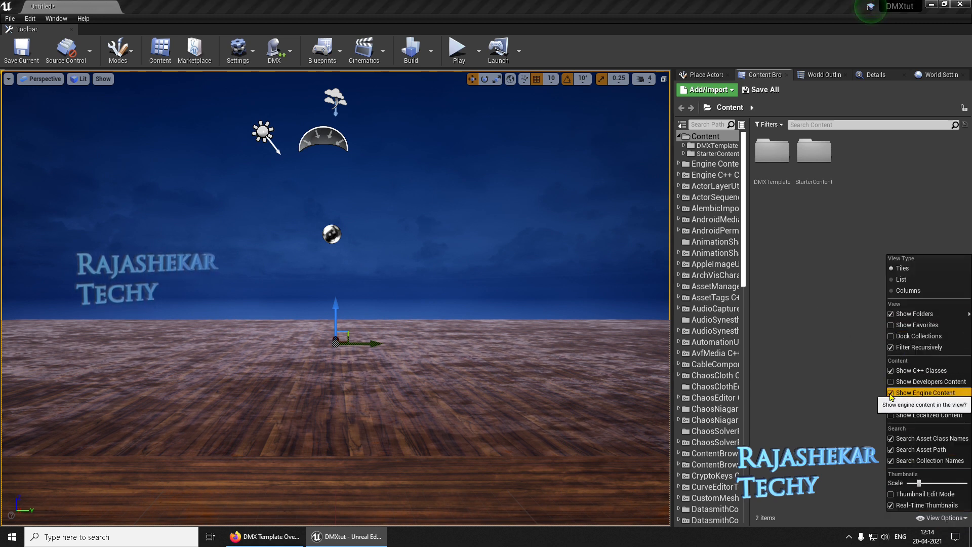
left_click(796, 302)
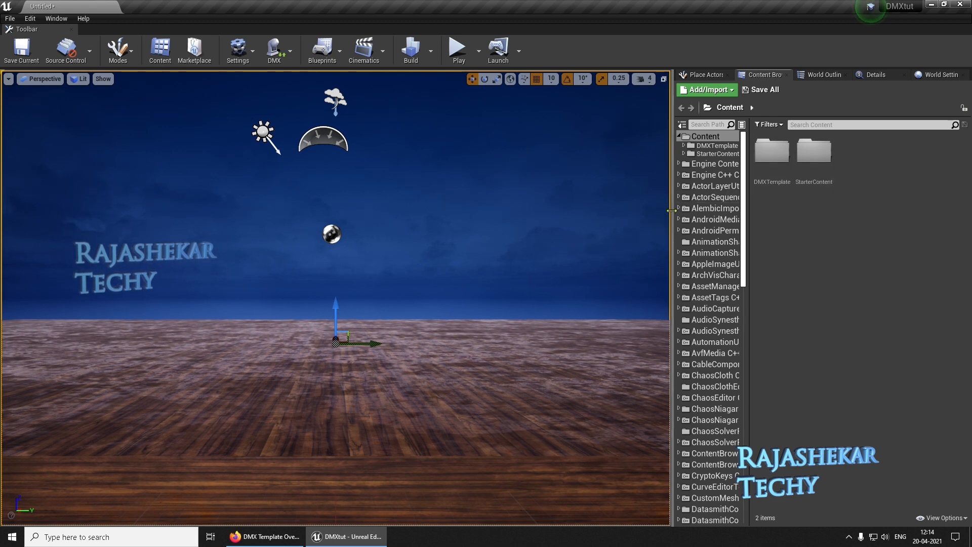
left_click_drag(657, 210, 650, 210)
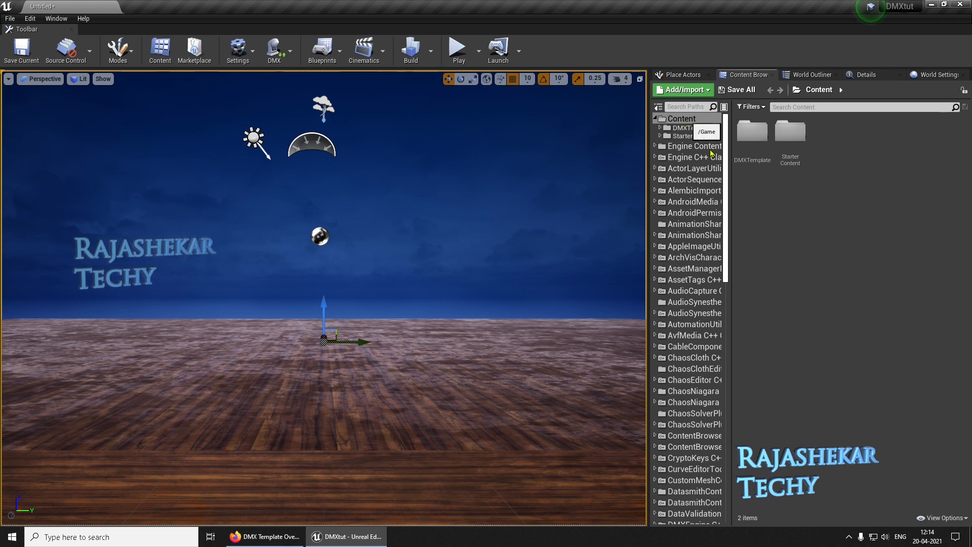
Create a DMX Library asset in the Content folder and name it DMXallfixtures.
right_click(782, 207)
mouse_move(791, 403)
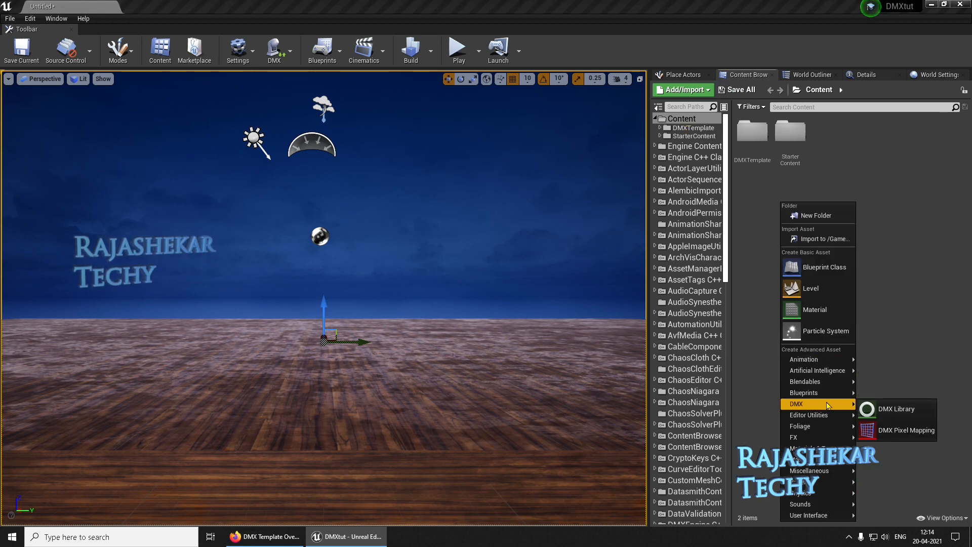
left_click(889, 409)
type("DMX")
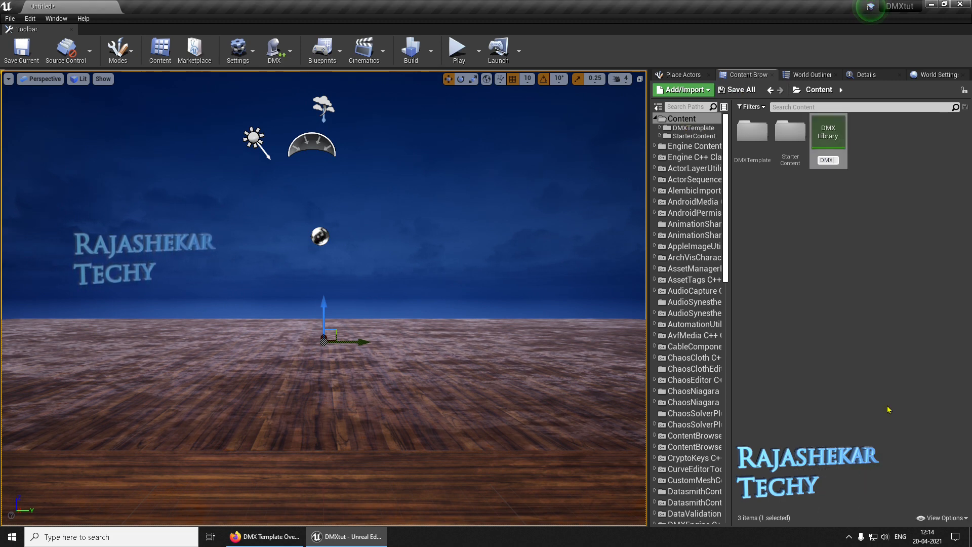
type("allfic")
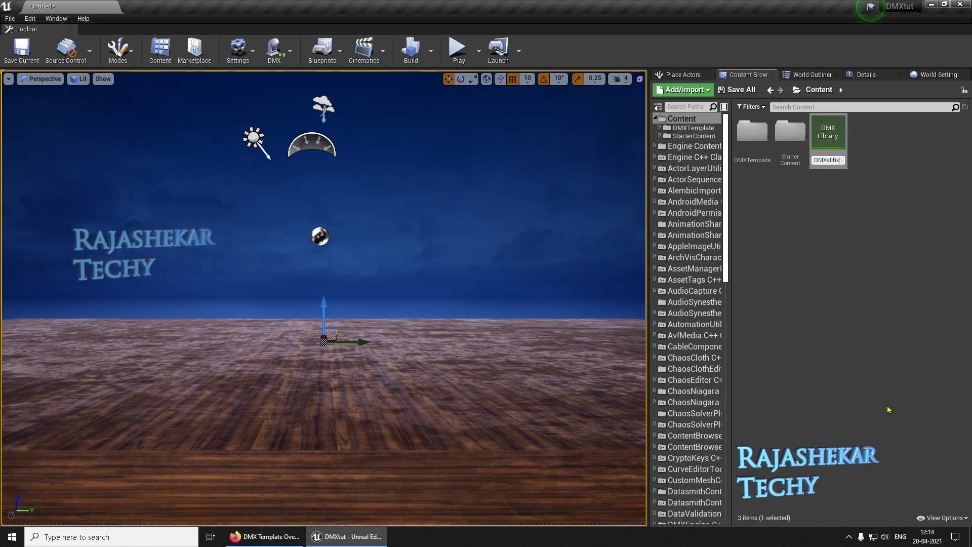
type("turee")
key("BackSpace")
type("s")
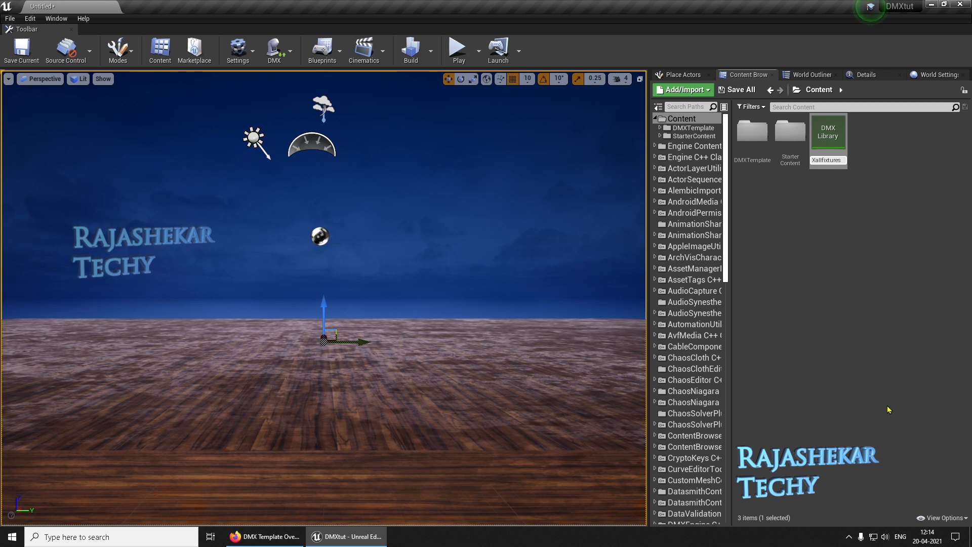
key("Return")
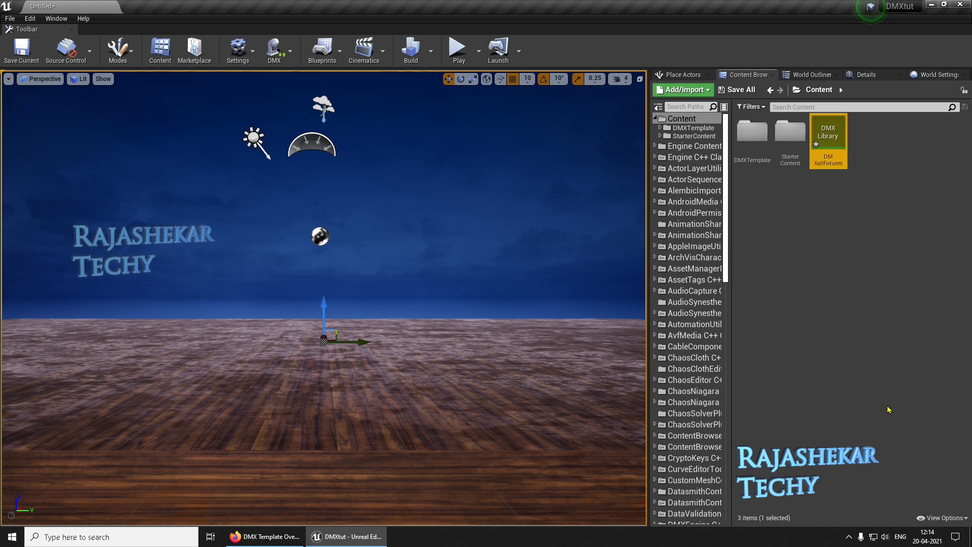
left_click(843, 395)
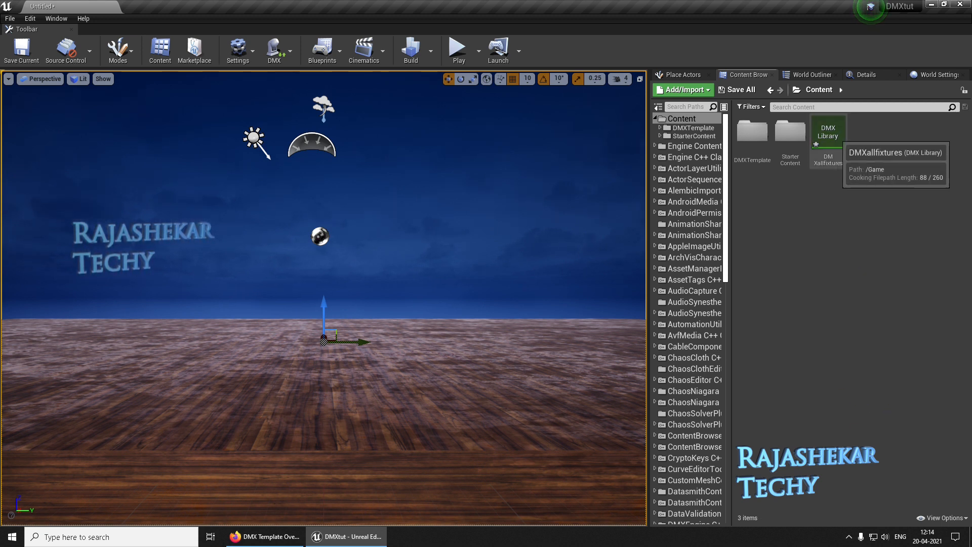
Open the DMXallfixtures library and add a new Art-Net DMX controller.
double_click(829, 133)
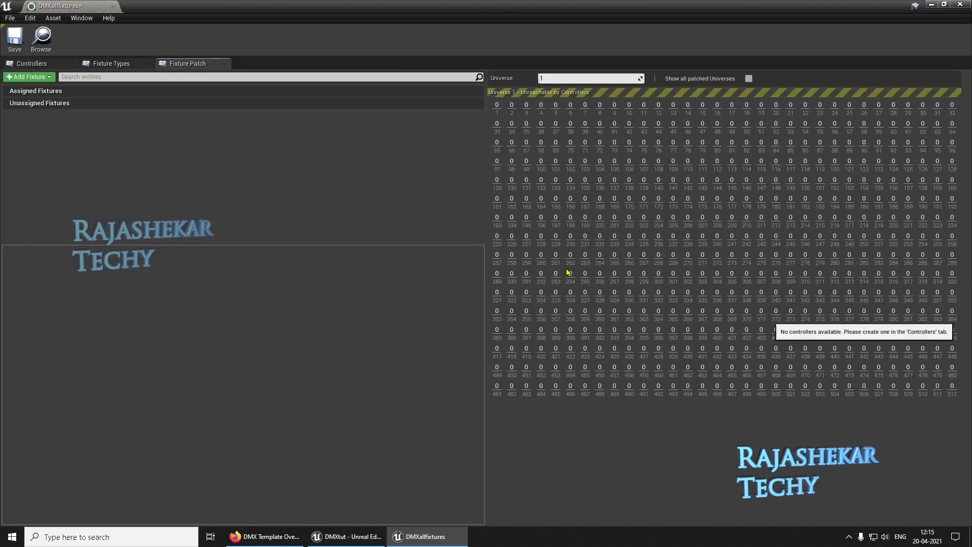
left_click(50, 67)
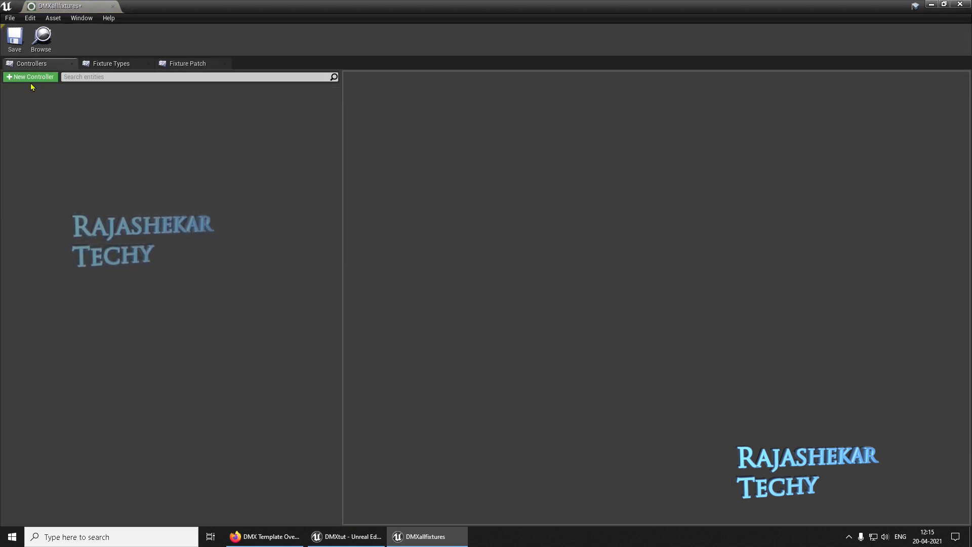
left_click(32, 80)
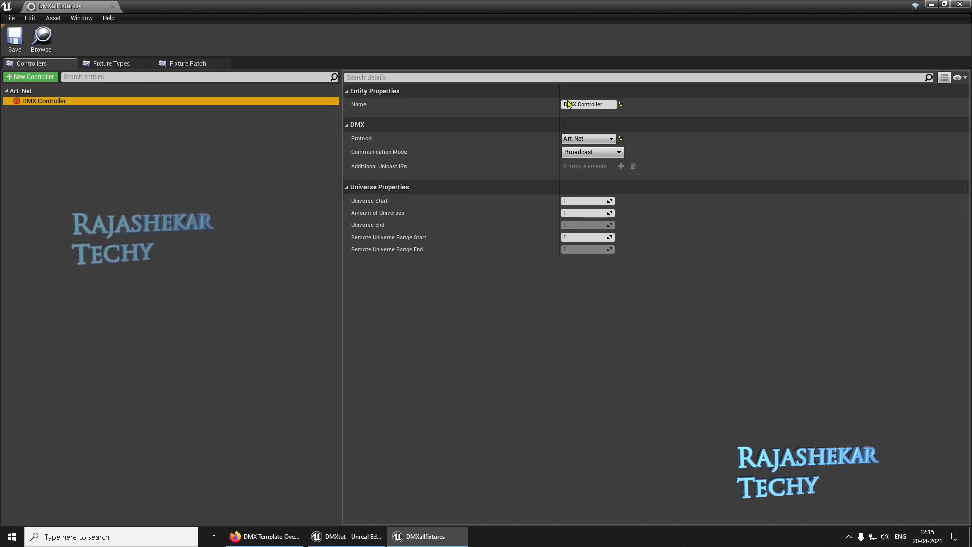
Set the DMX controller's amount of universes to 2 and show the library's fixture types.
left_click(573, 213)
type("2")
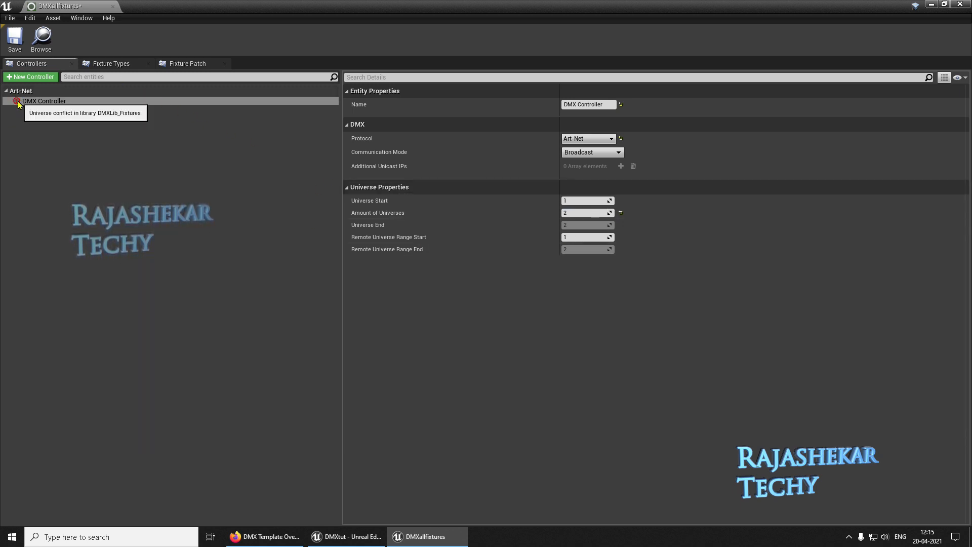
left_click(108, 65)
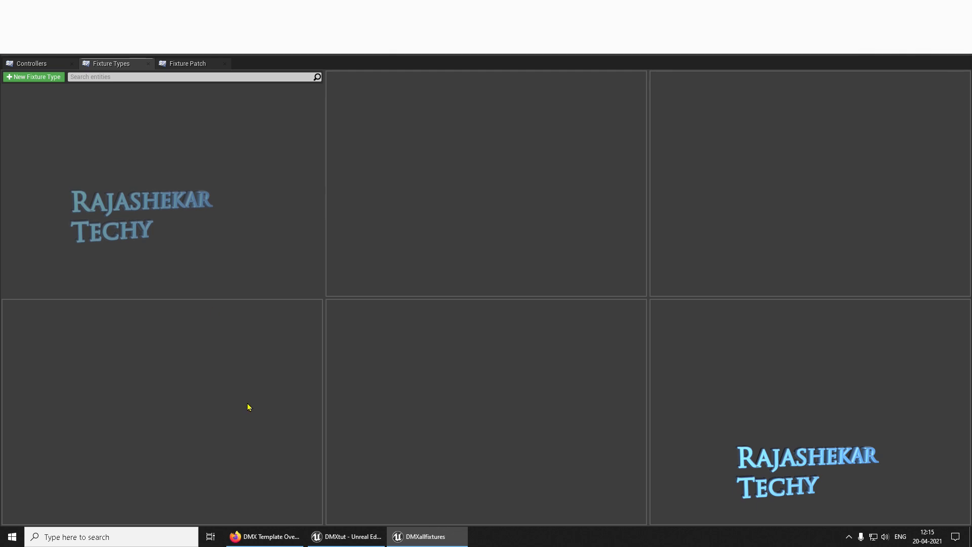
Switch to Firefox and examine the BP_MovingHead default attributes in the DMX Template Overview document, then return to the DMX library.
left_click(288, 536)
scroll(332, 326, "up", 2)
left_click_drag(966, 377, 967, 89)
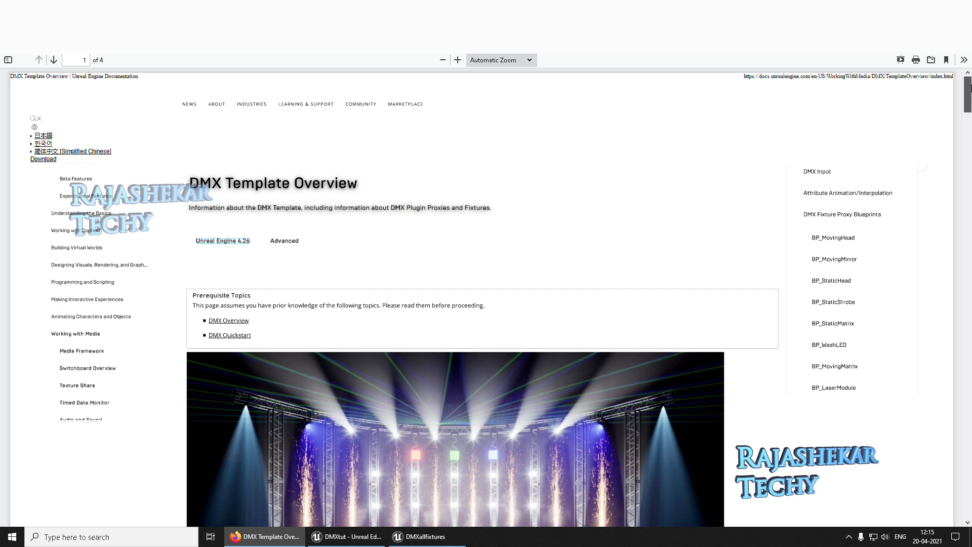
left_click_drag(967, 86, 968, 139)
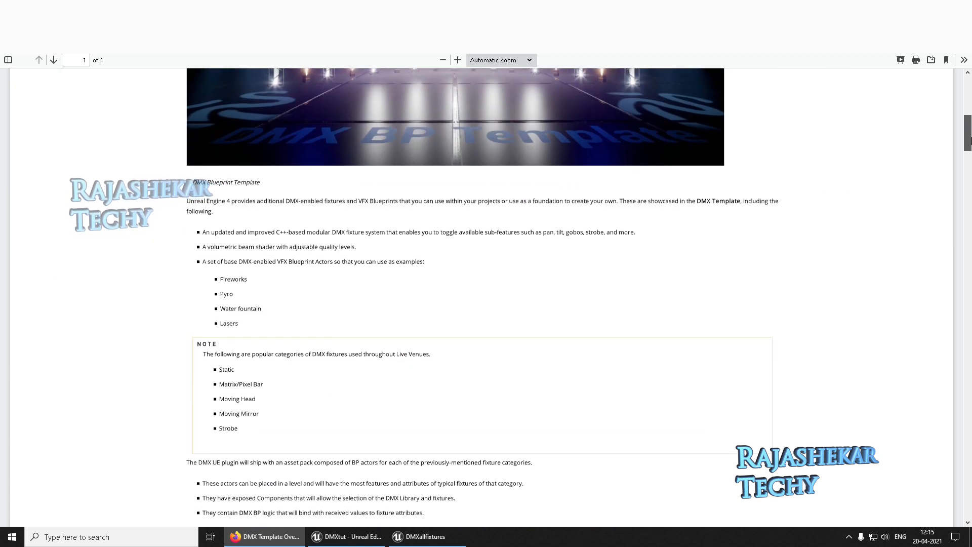
left_click_drag(968, 139, 967, 310)
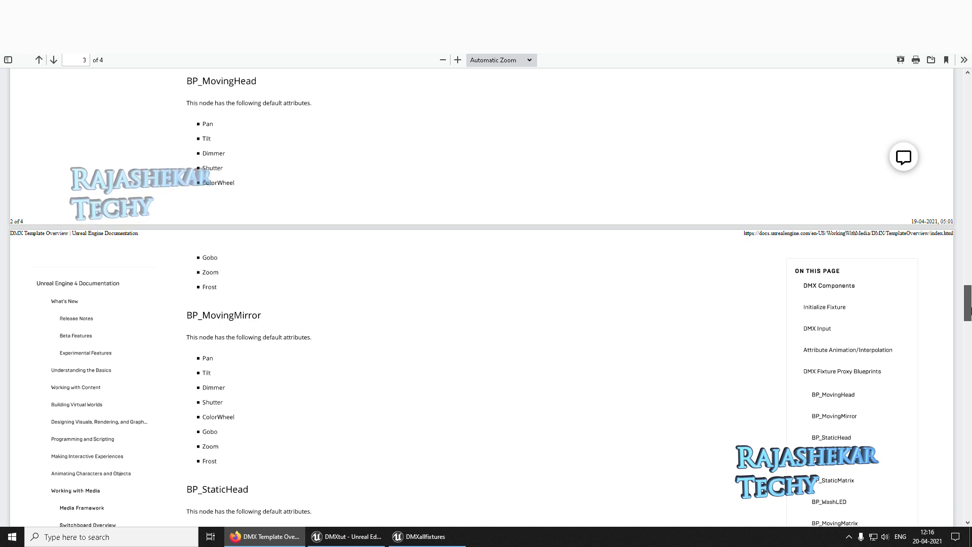
left_click_drag(969, 310, 969, 317)
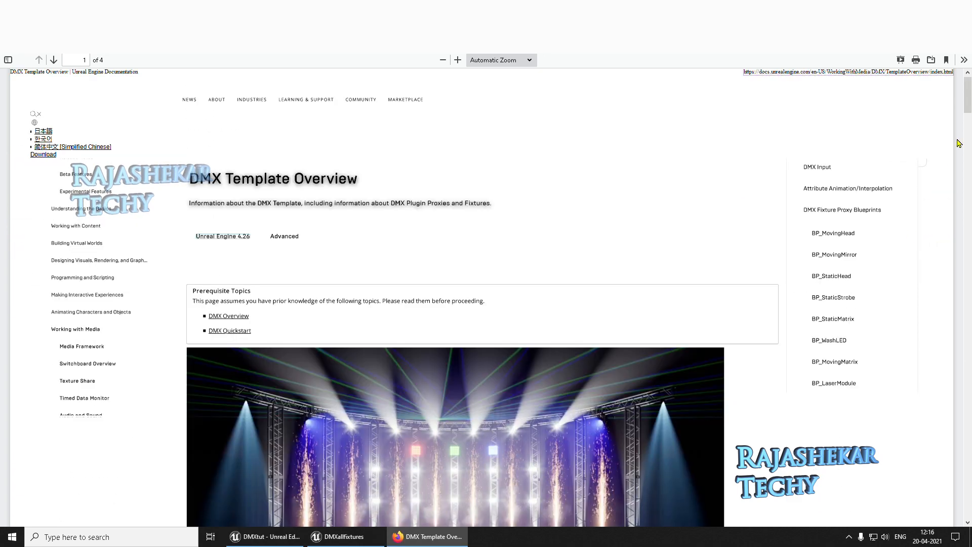
left_click_drag(968, 96, 968, 316)
scroll(905, 314, "up", 2)
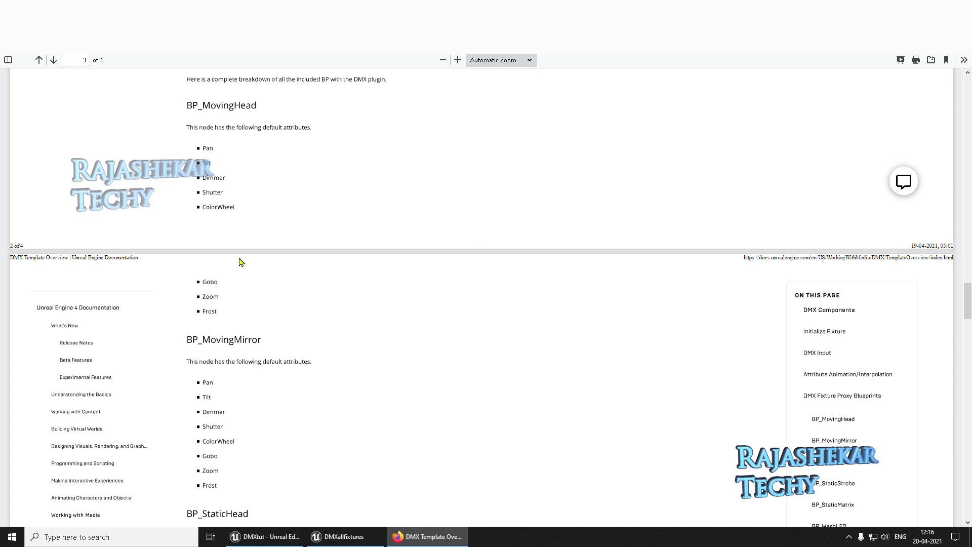
key("alt+Tab")
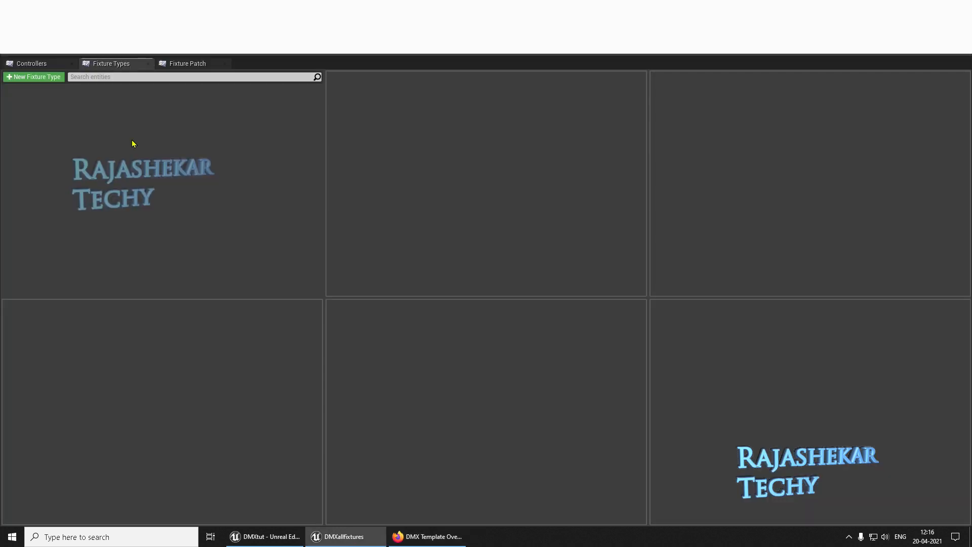
Add a fixture type named "Moving head" and set its DMX category to Moving Head.
left_click(38, 78)
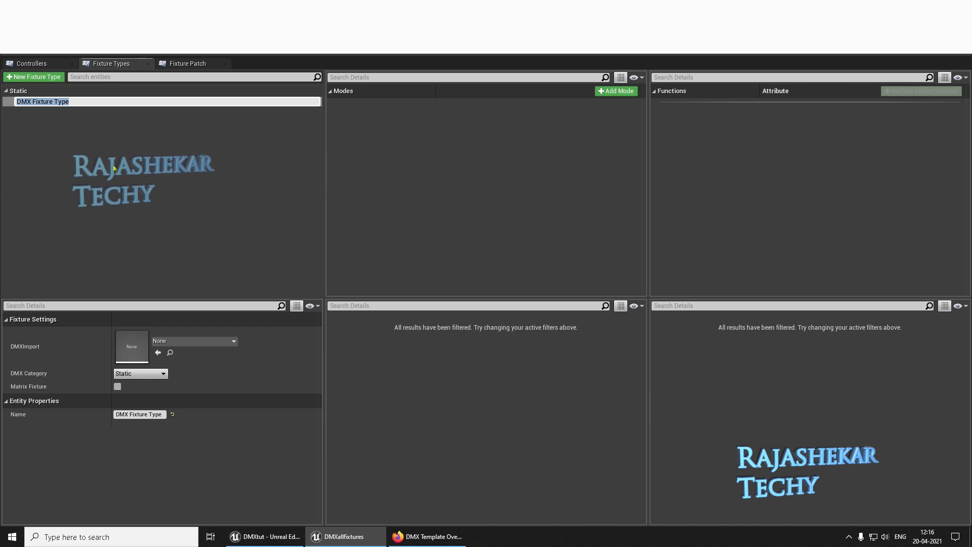
type("Moving head")
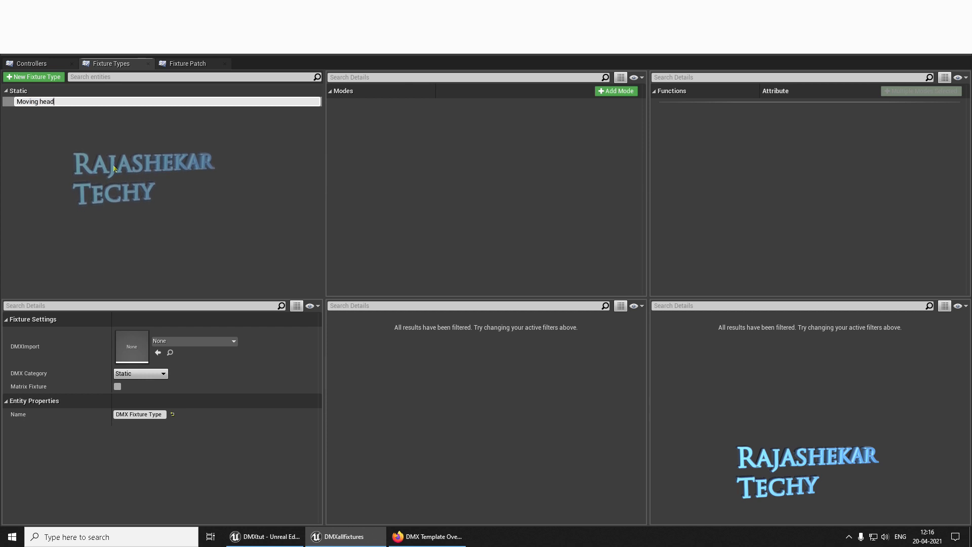
key("Return")
left_click(133, 374)
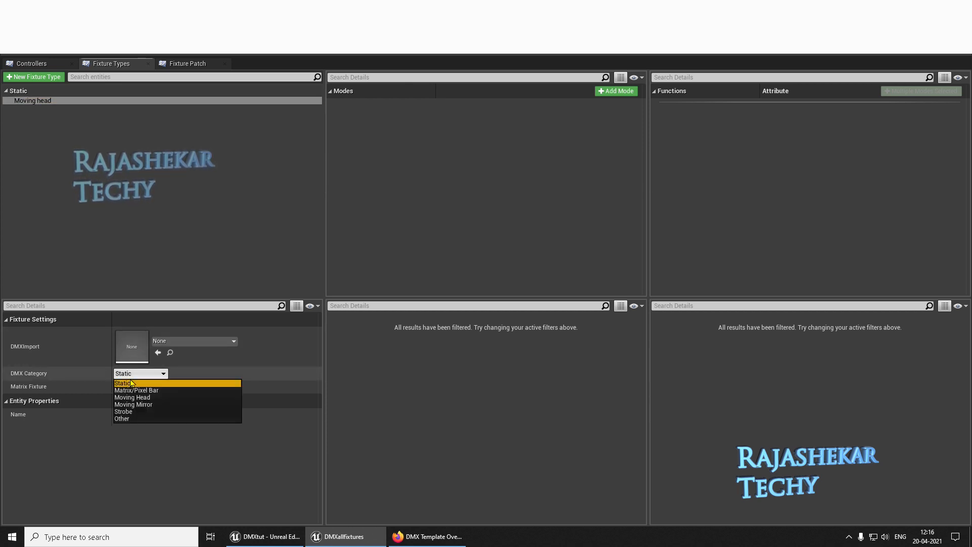
left_click(133, 397)
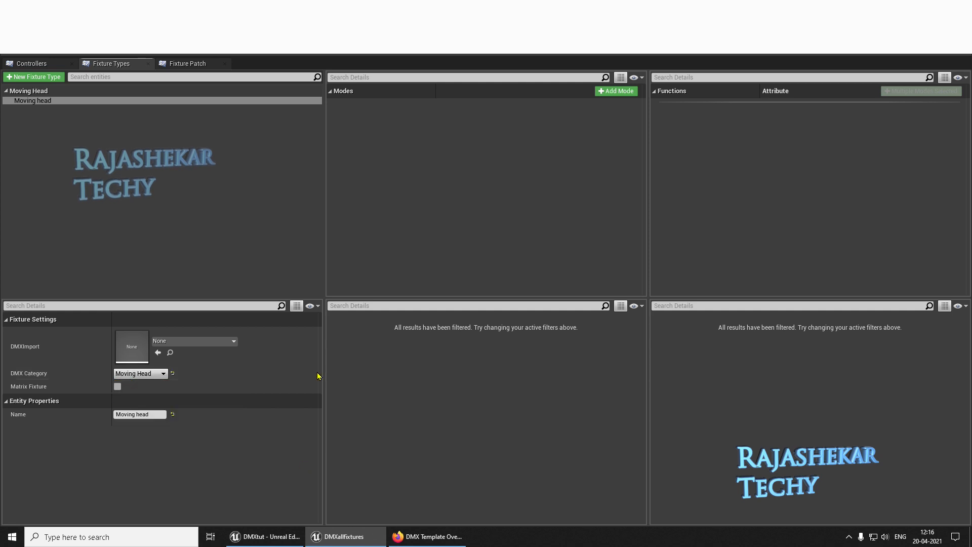
Add a mode to the Moving head fixture type and name it "standard".
left_click(616, 91)
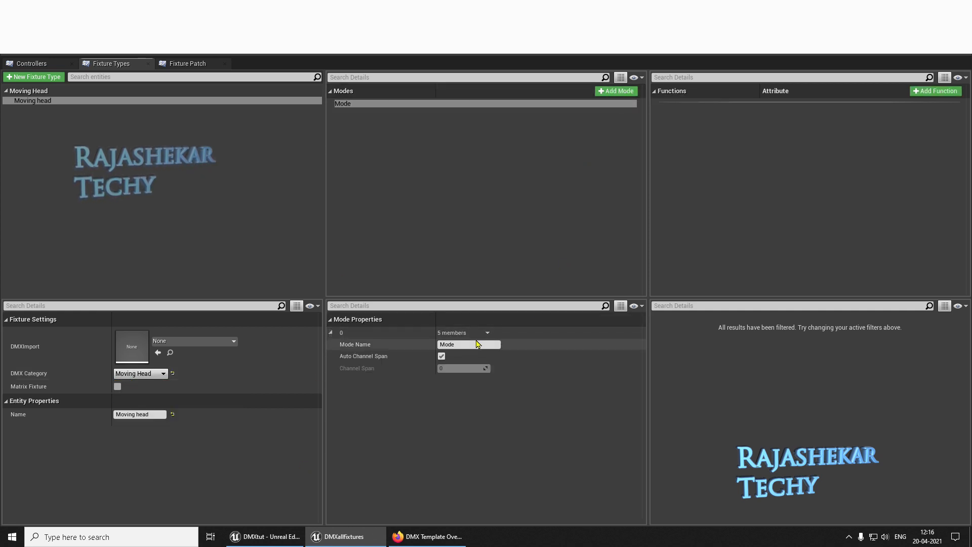
type("s")
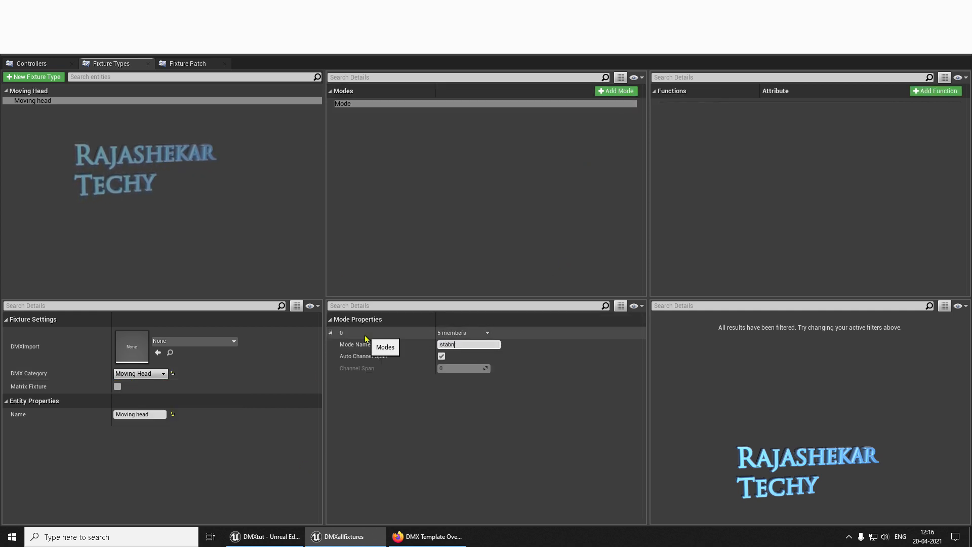
type("tandard")
key("Return")
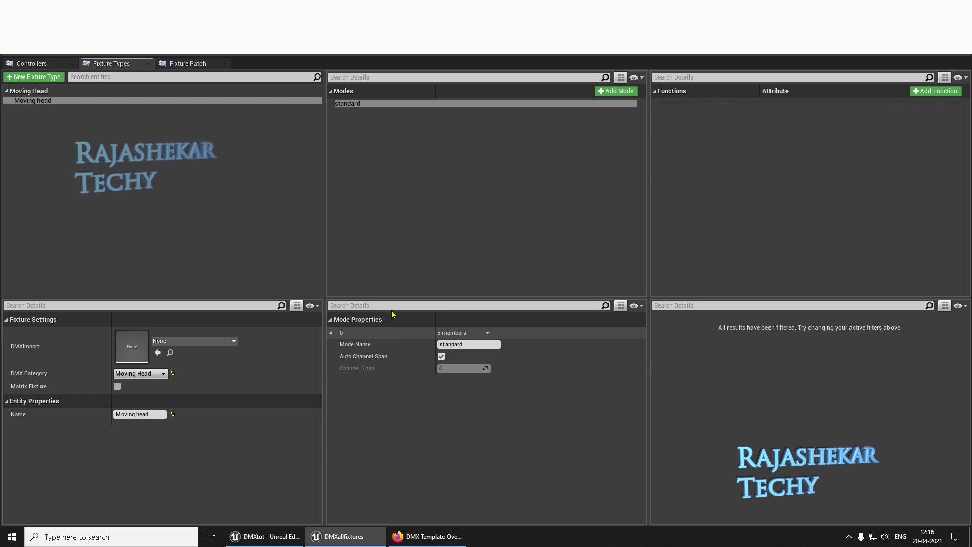
Add eight functions to the standard mode of the Moving head fixture type.
left_click(926, 95)
left_click(927, 95)
left_click(927, 95)
left_click(926, 95)
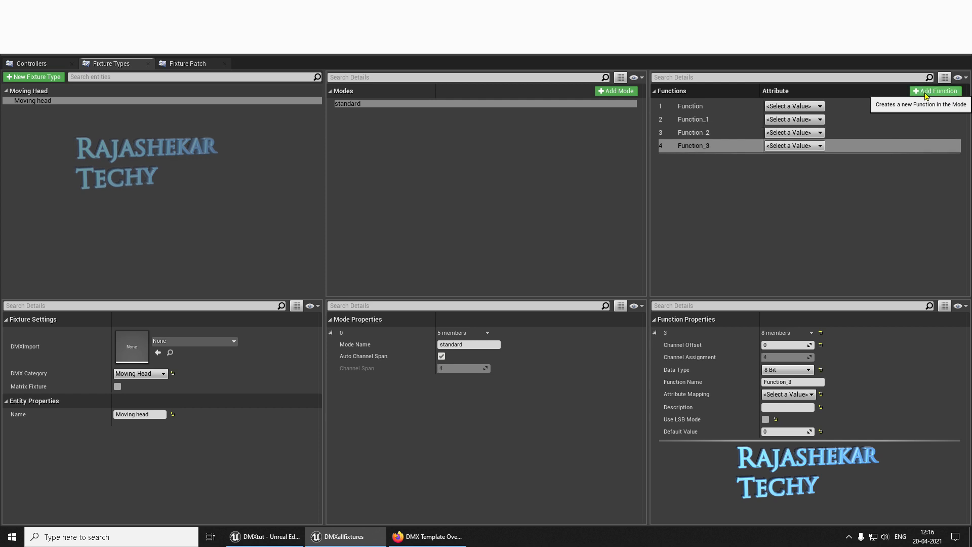
left_click(926, 95)
left_click(926, 95)
left_click(927, 94)
left_click(926, 95)
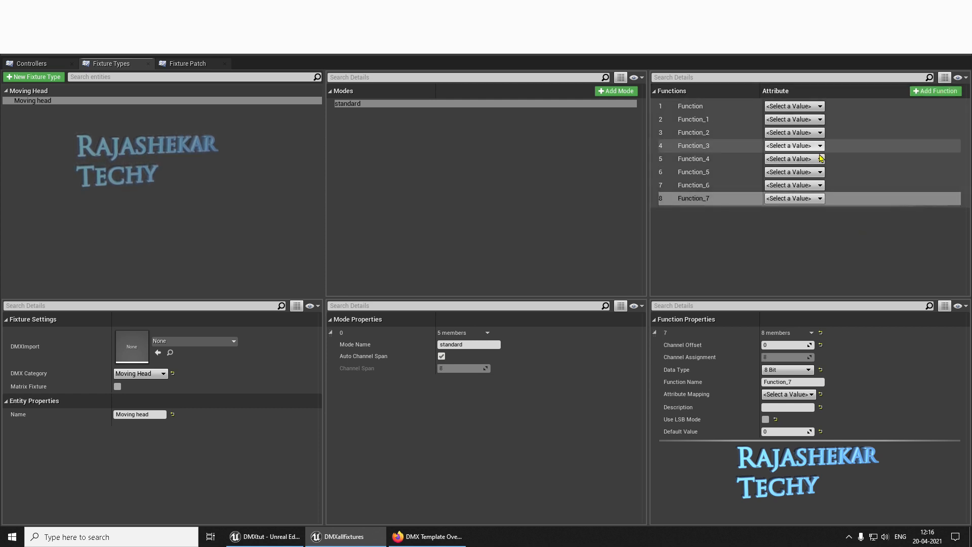
Following the BP_MovingHead list in the Firefox document, assign the Pan and Tilt attributes to the first and second functions.
left_click(431, 537)
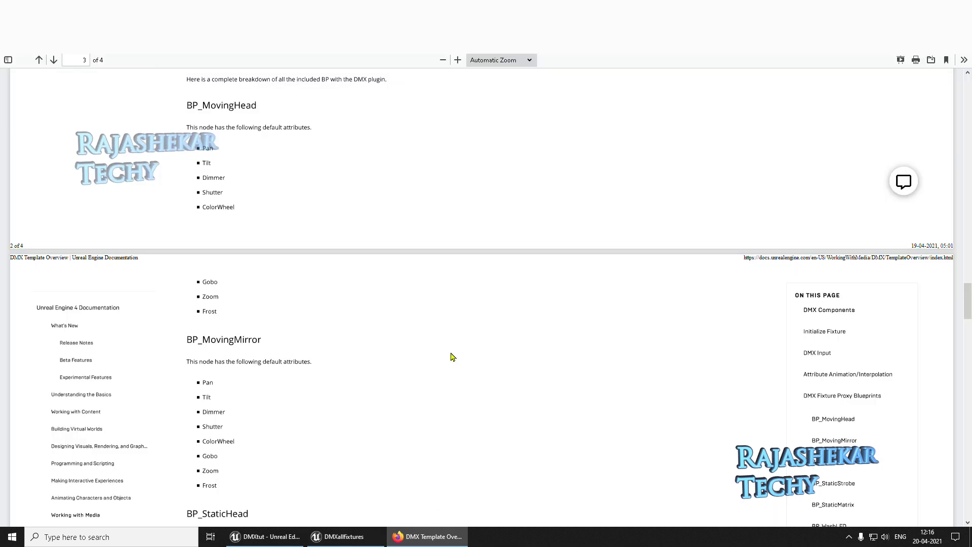
key("alt+Tab")
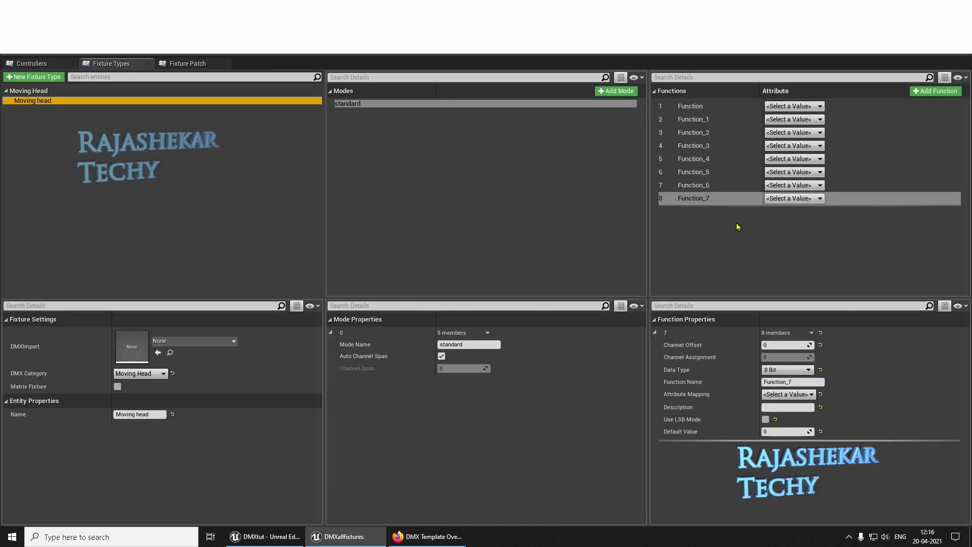
left_click(785, 109)
type("{")
key("BackSpace")
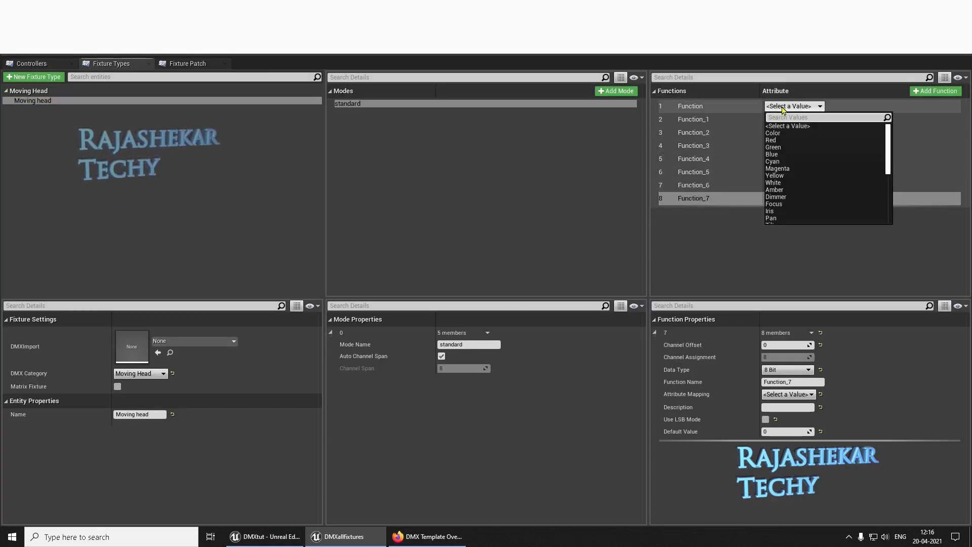
type("pan")
key("Return")
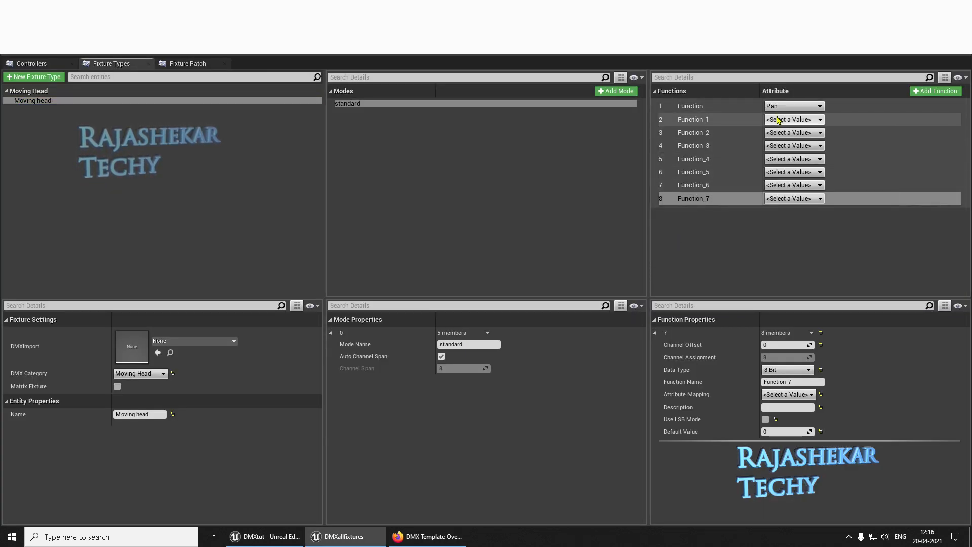
left_click(780, 120)
type("tilt")
key("Return")
Assign the Dimmer attribute to the third function and Shutter to the fourth.
left_click(784, 133)
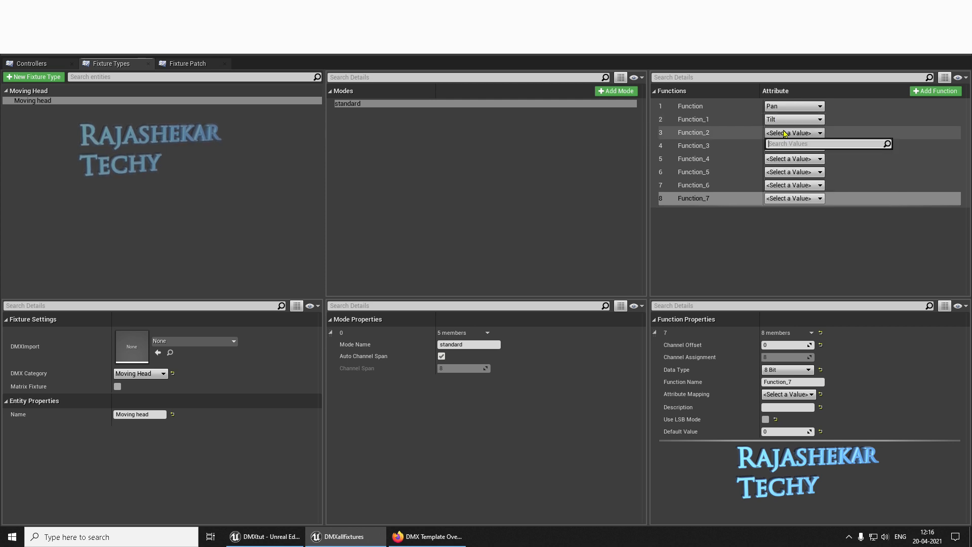
type("dimmer")
key("Return")
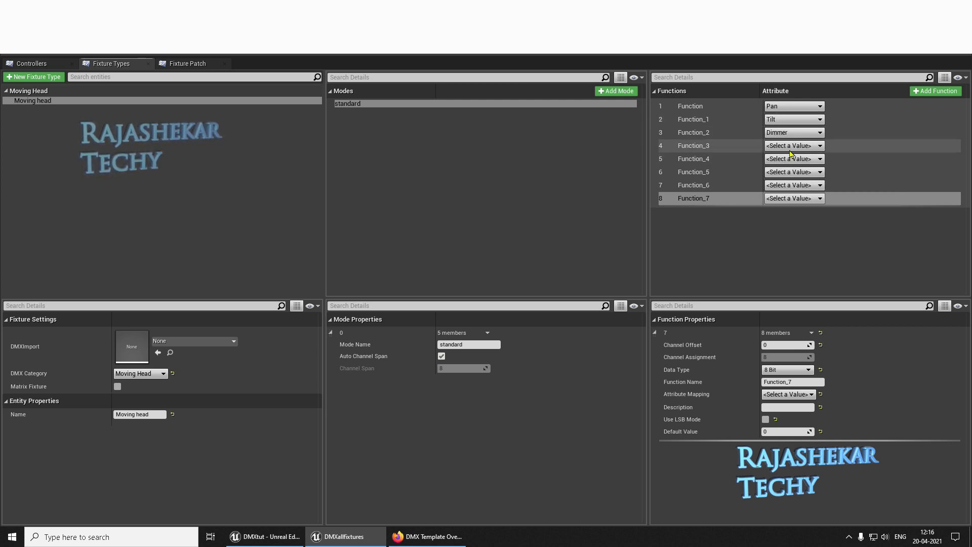
left_click(791, 146)
type("shutter")
key("Return")
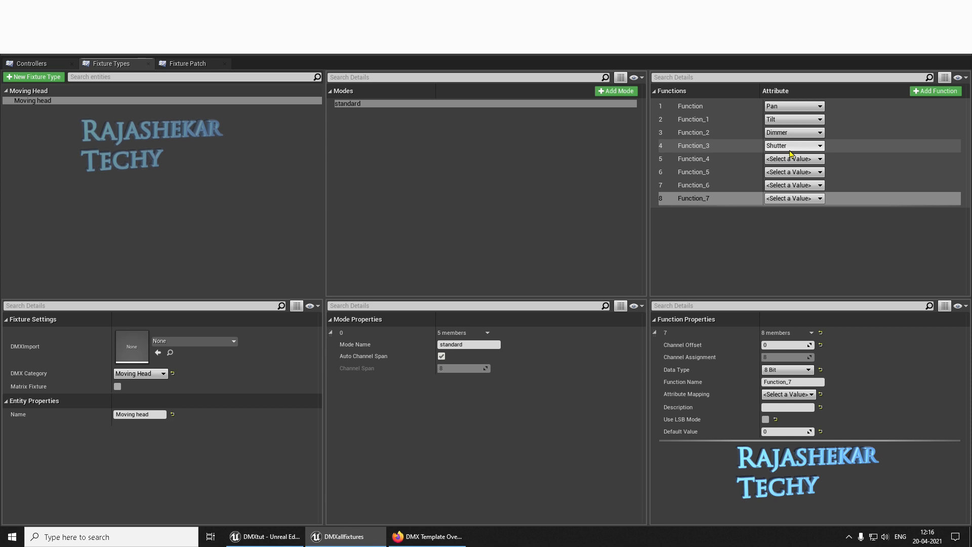
Recheck the BP_MovingHead attributes in Firefox and assign Color to the fifth function and Gobo to the sixth.
key("alt+Tab")
key("Tab")
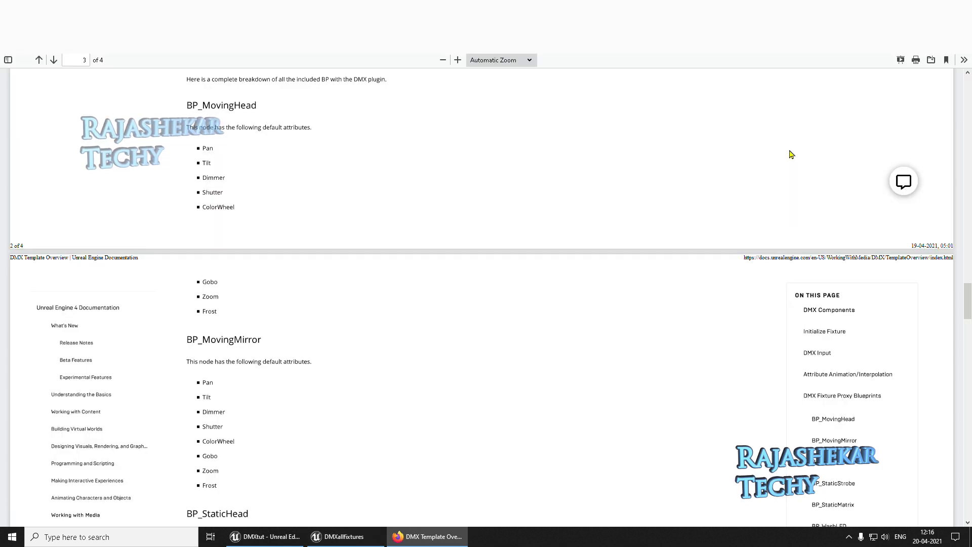
key("alt+Tab")
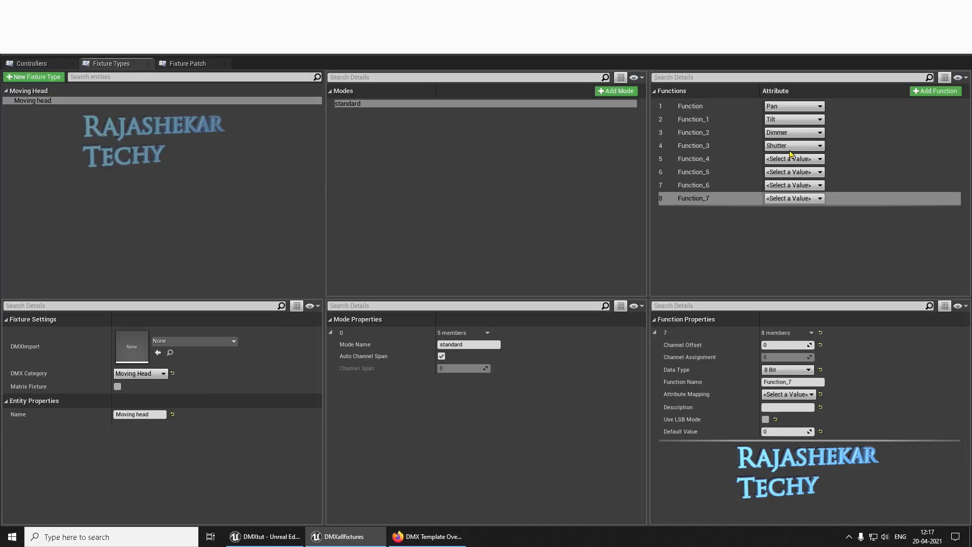
left_click(793, 159)
type("Colo")
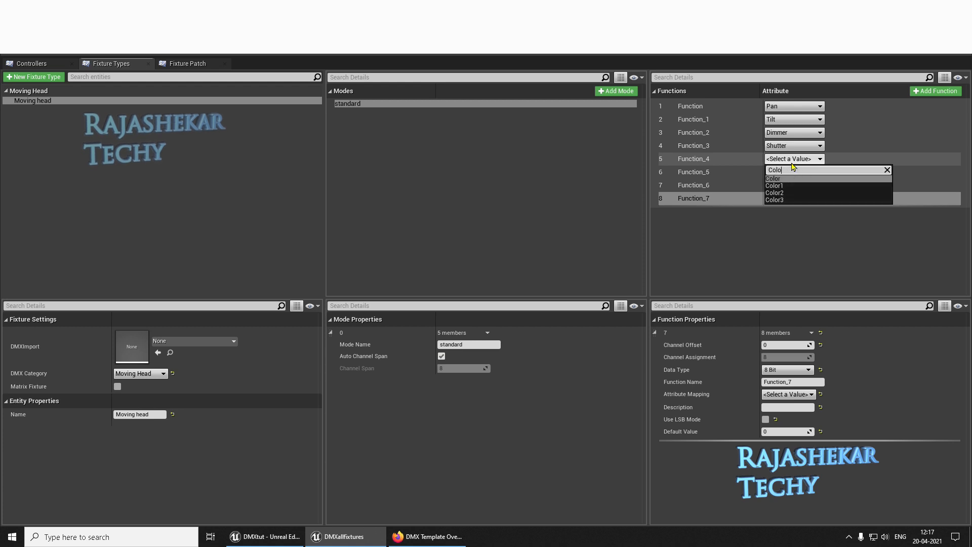
key("Return")
left_click(793, 173)
type("Go")
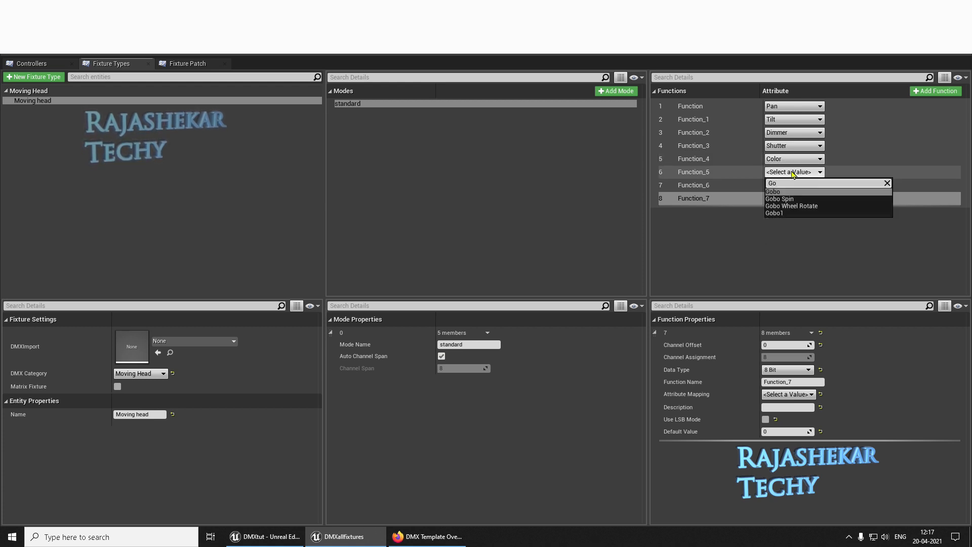
key("Return")
Assign the Zoom attribute to the seventh function and Frost to the eighth, and save the DMX library.
left_click(792, 186)
type("Z")
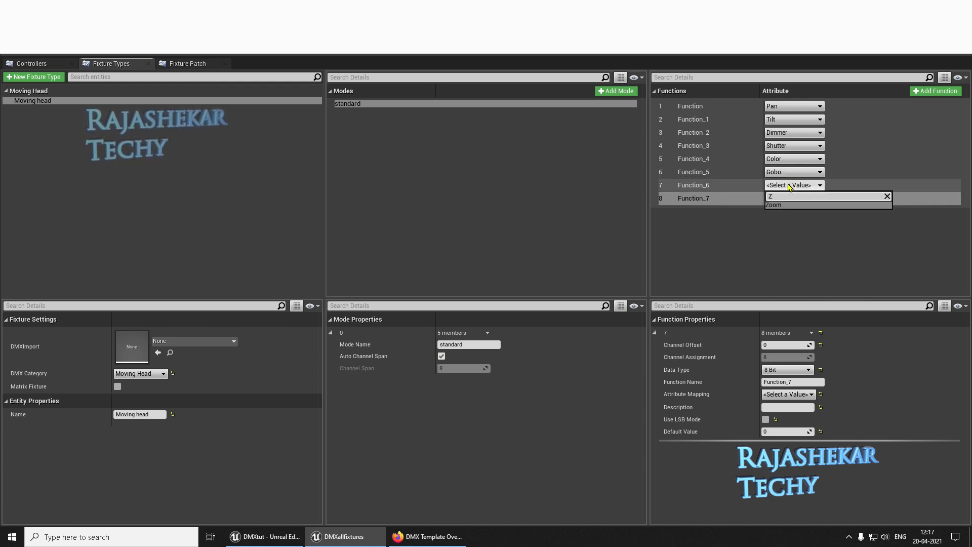
type("oo")
key("Return")
left_click(786, 198)
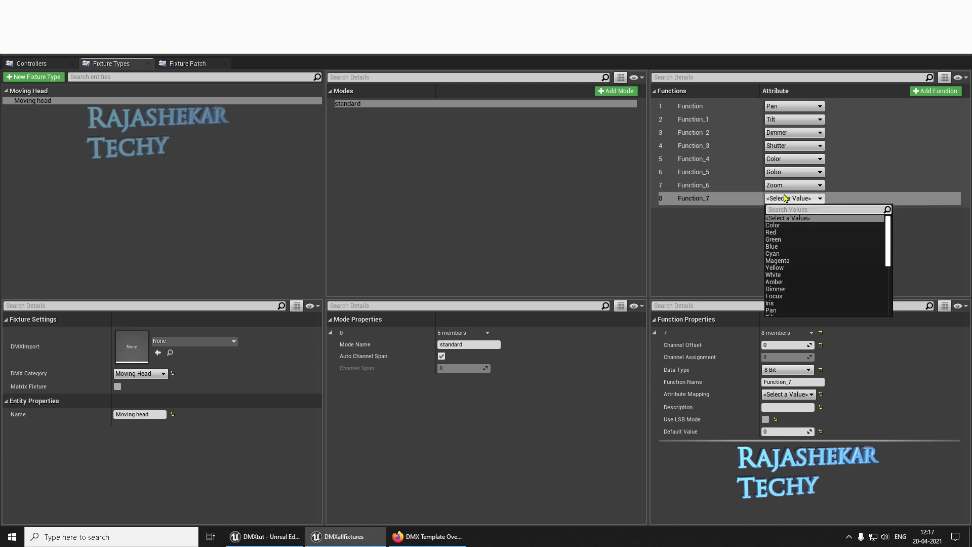
type("Fros")
key("Return")
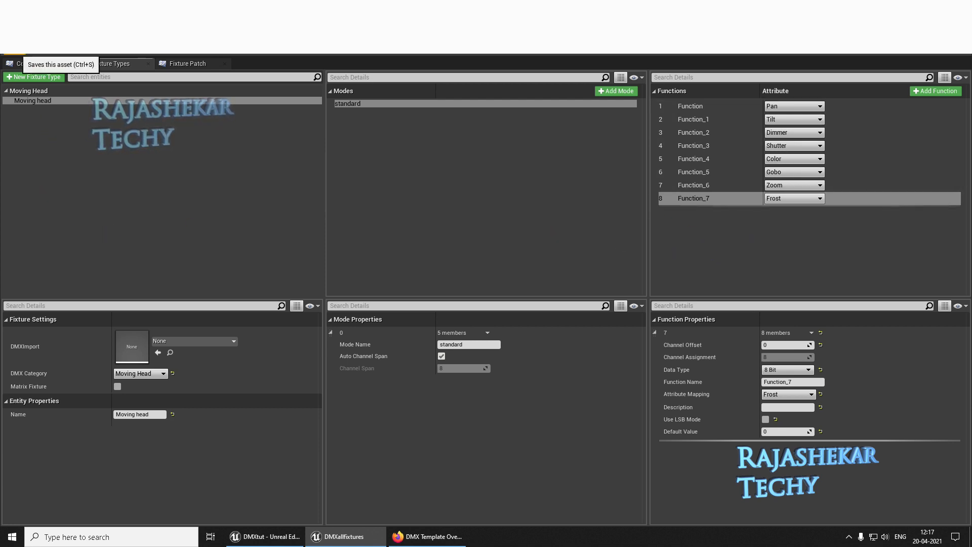
left_click(15, 45)
left_click(137, 201)
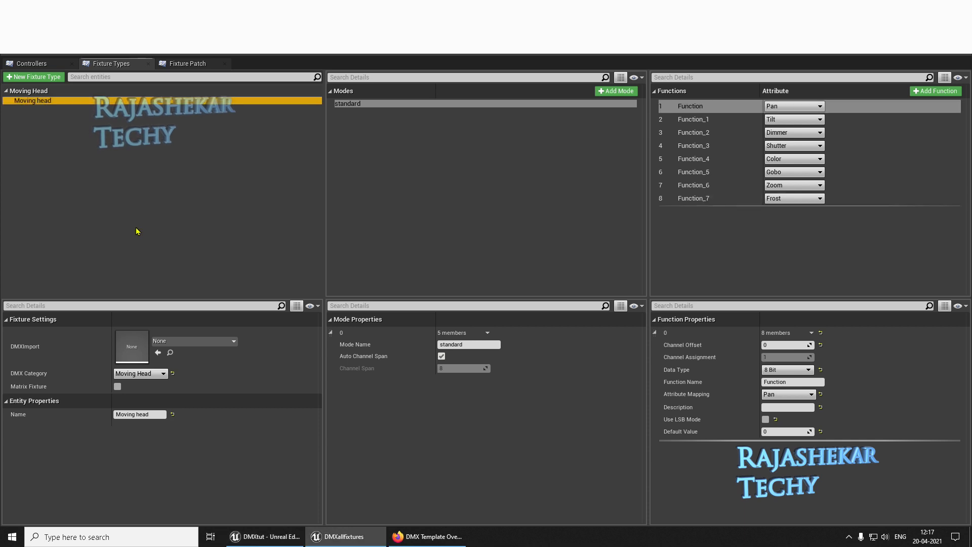
Check the BP_MovingMirror attributes in the Firefox document, then return to the DMX library and deselect the Moving head fixture type.
left_click(413, 536)
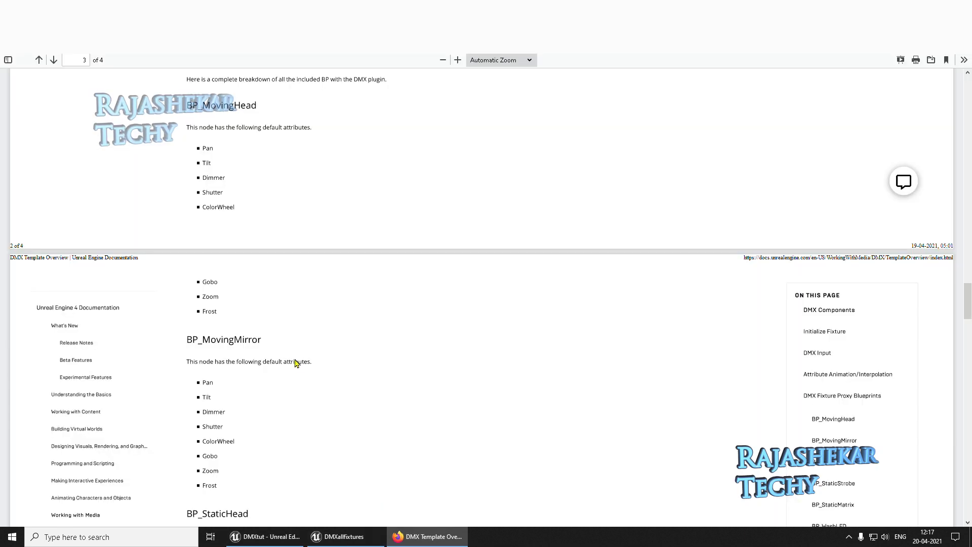
scroll(284, 352, "down", 2)
left_click(324, 535)
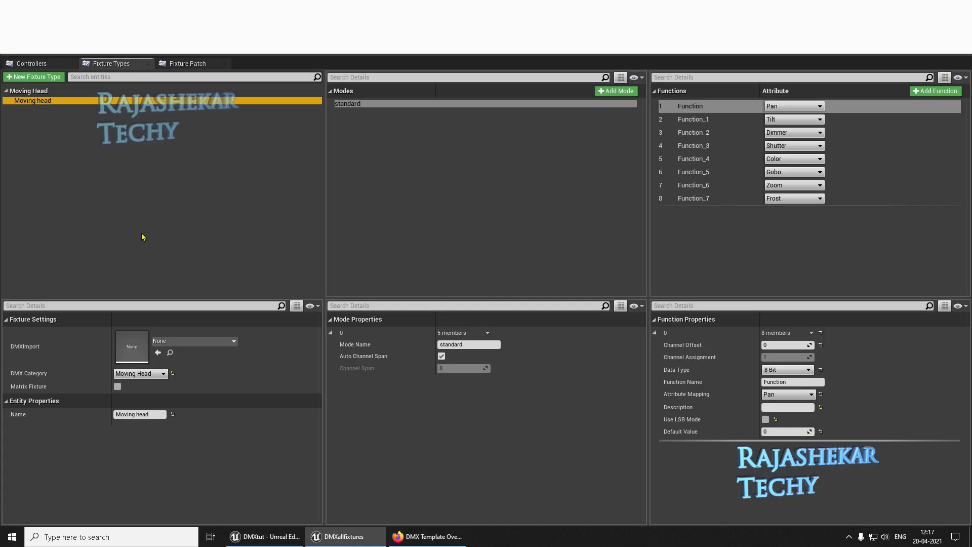
left_click(141, 171)
left_click(44, 101)
left_click(90, 173)
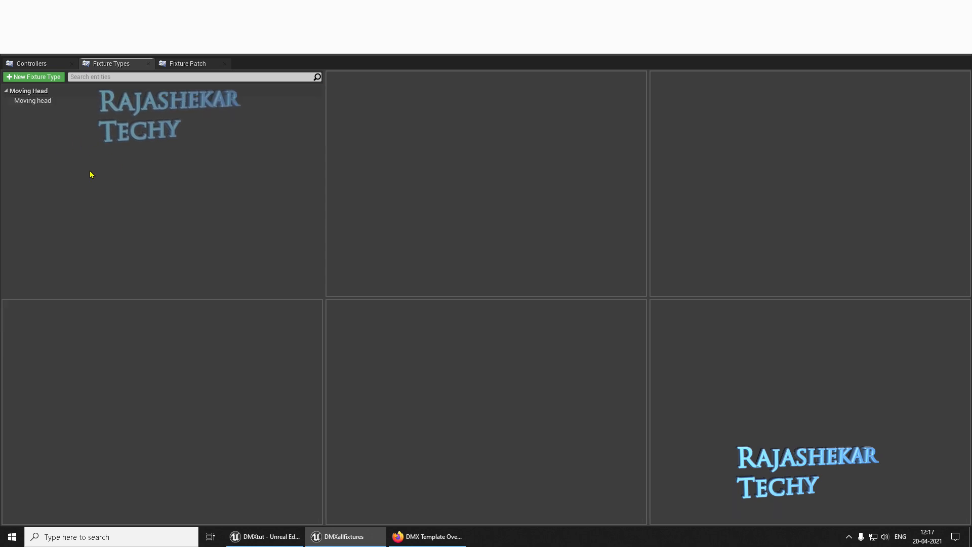
Add a new fixture type named Moving Mirror and set its DMX category to Moving Mirror.
left_click(47, 79)
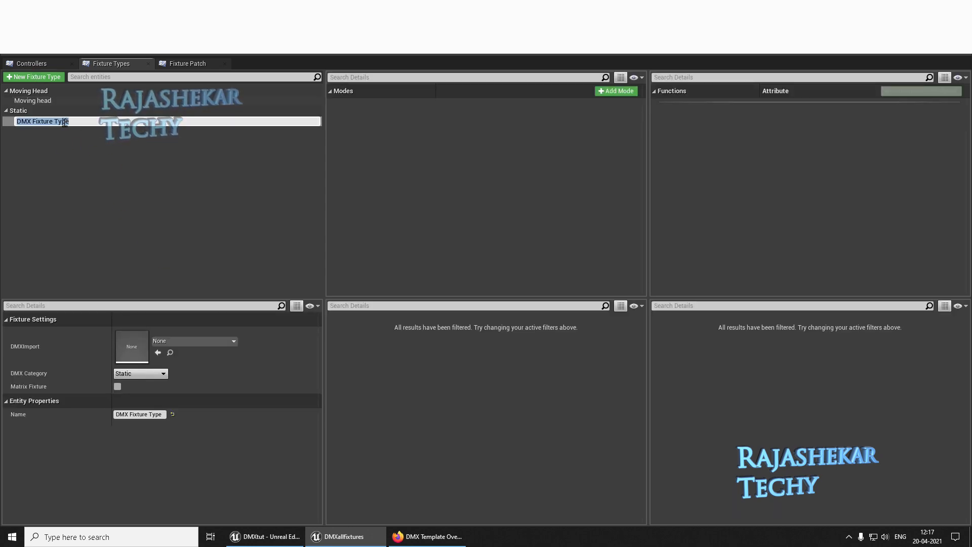
type("Moving Mirror")
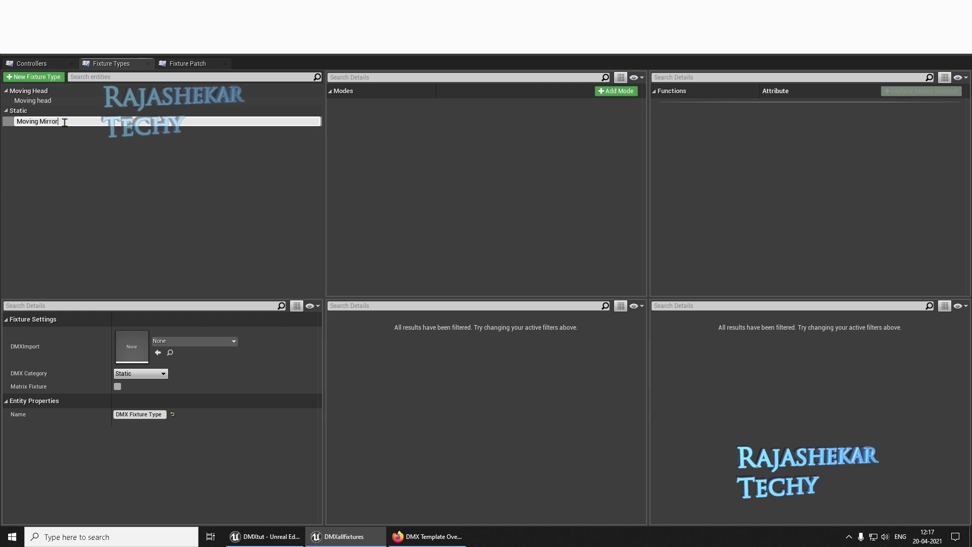
key("Return")
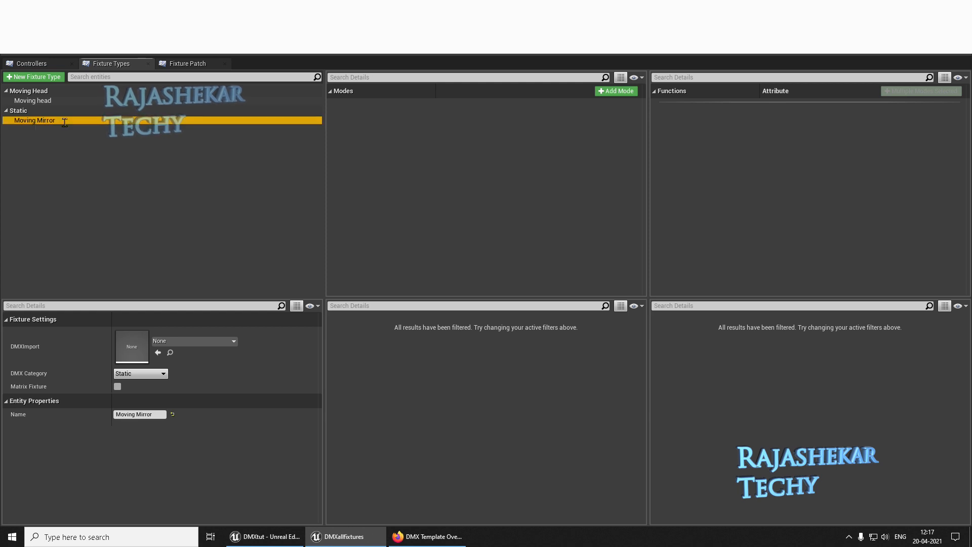
left_click(140, 373)
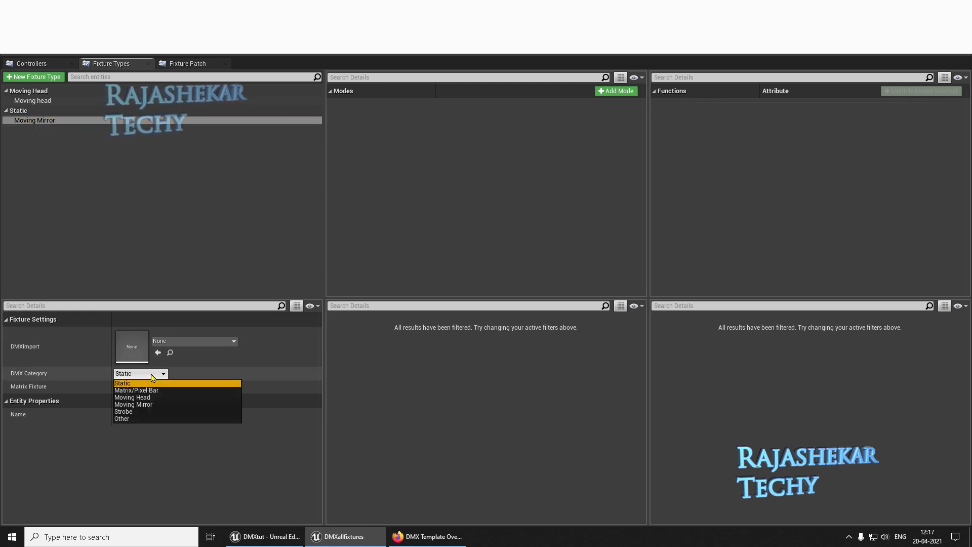
left_click(159, 404)
Add a mode to the Moving Mirror fixture type and name it Standard.
left_click(616, 91)
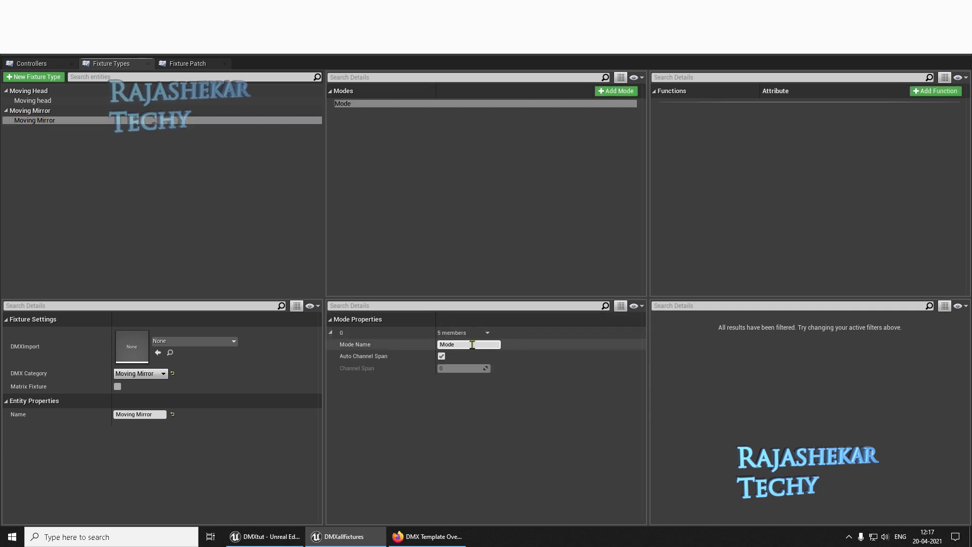
type("Standard")
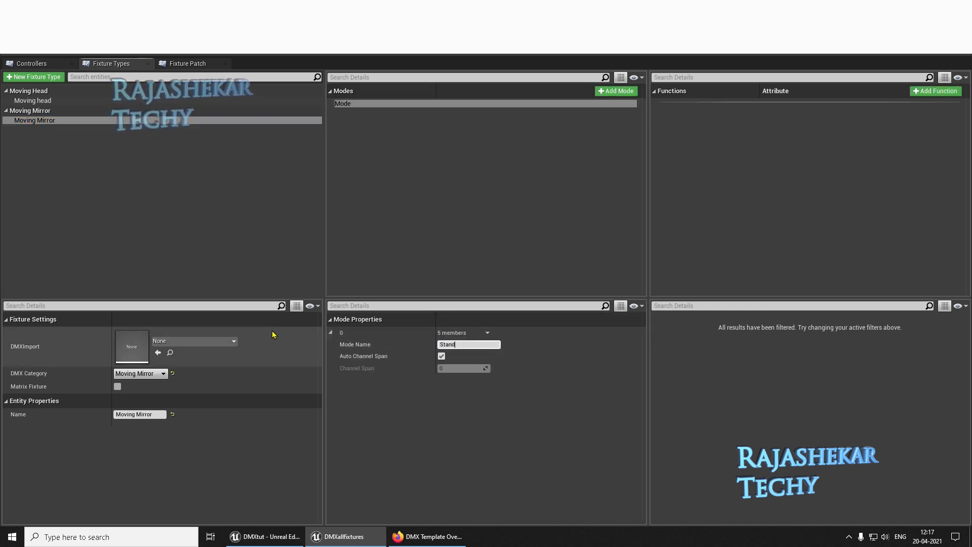
key("Return")
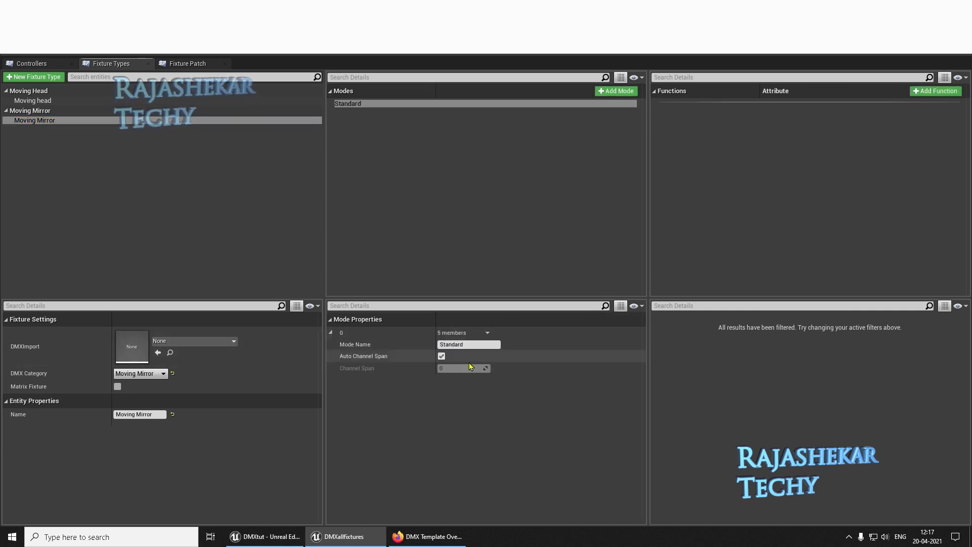
left_click(471, 346)
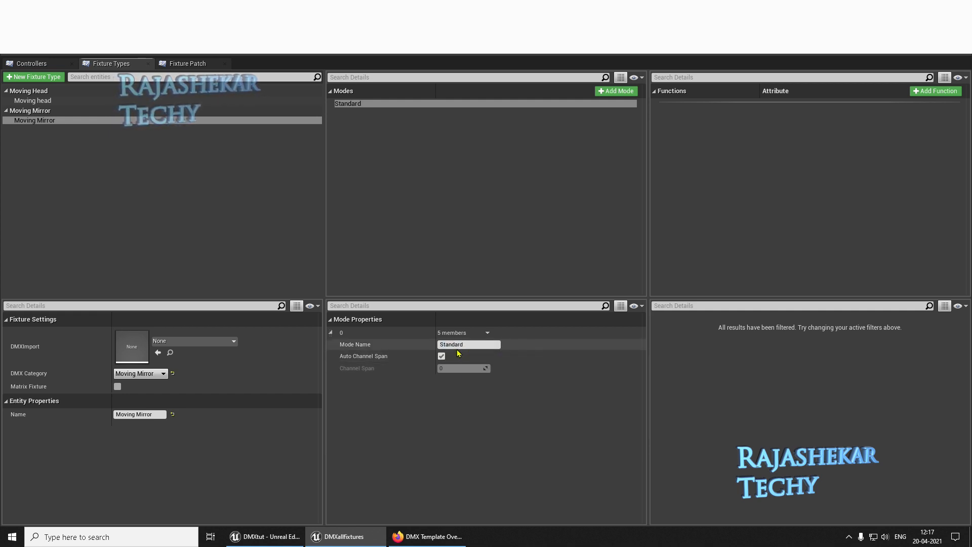
left_click(678, 145)
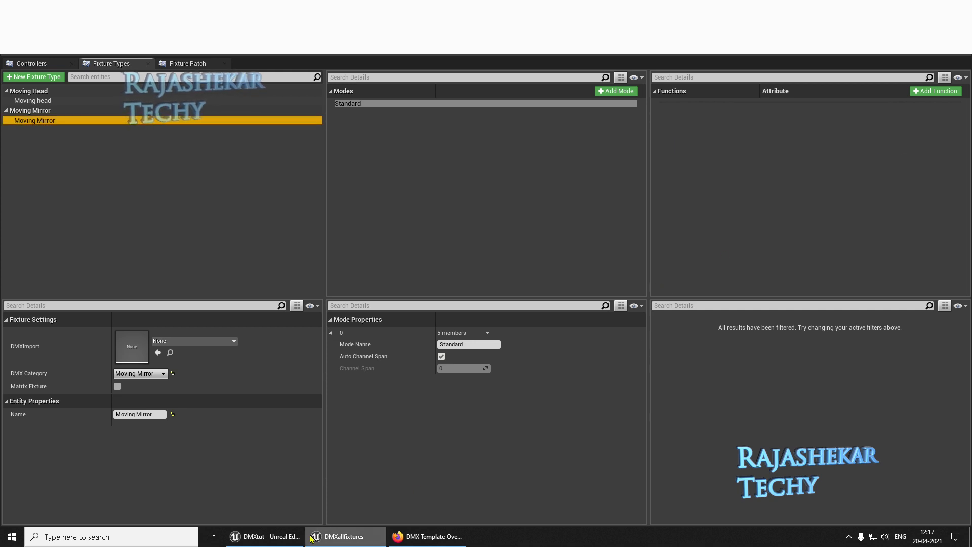
Compare the default attributes of BP_MovingHead and BP_MovingMirror in the Firefox document, and return to the DMX library.
mouse_move(284, 542)
left_click(427, 537)
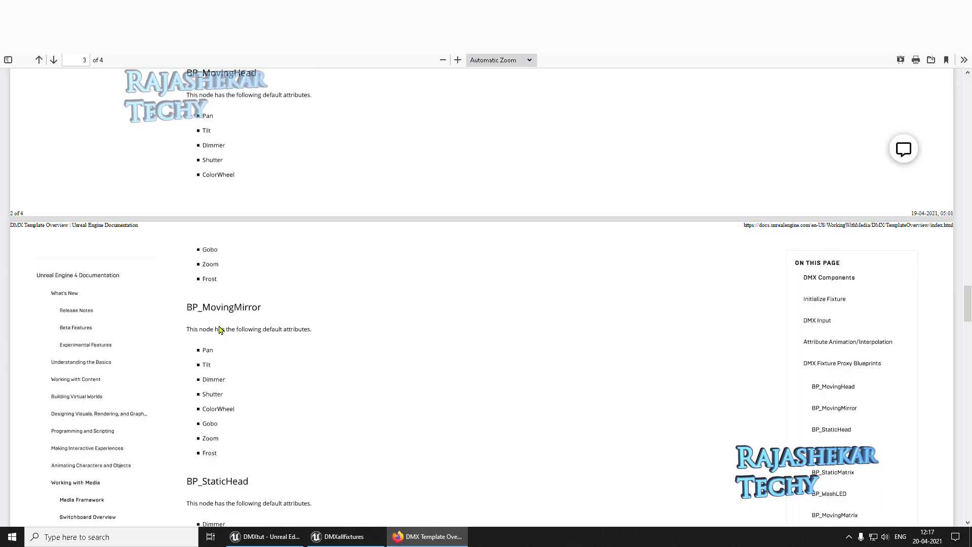
scroll(252, 379, "down", 2)
scroll(253, 341, "up", 3)
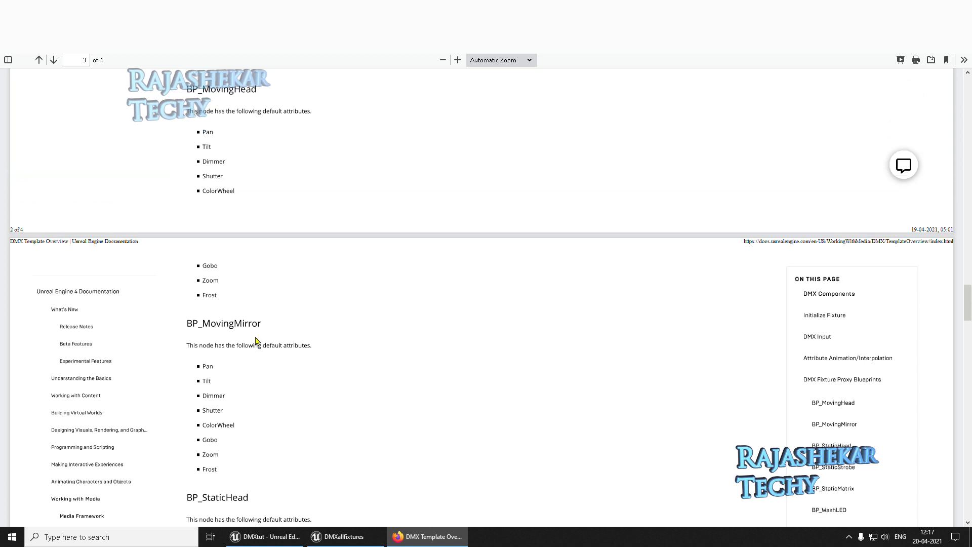
key("alt+Tab")
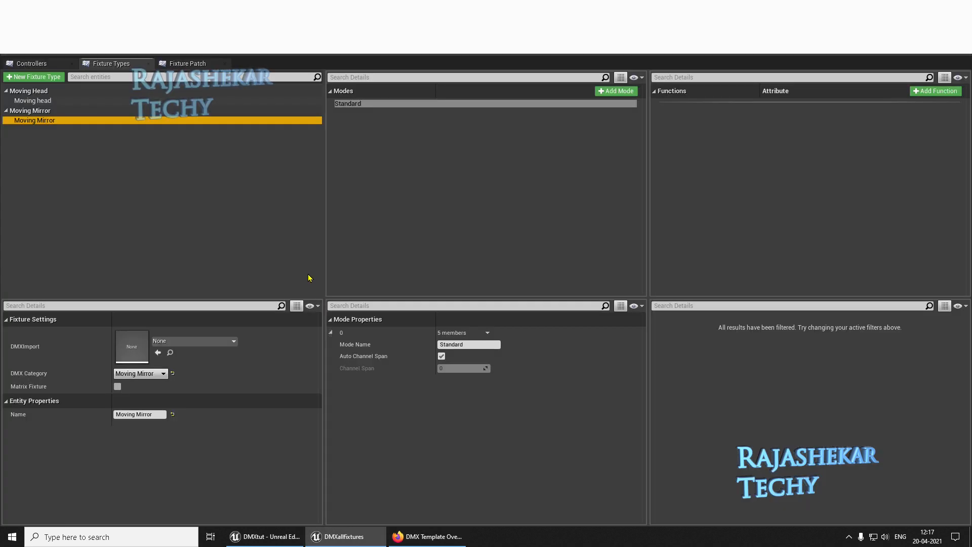
left_click(402, 537)
mouse_move(375, 538)
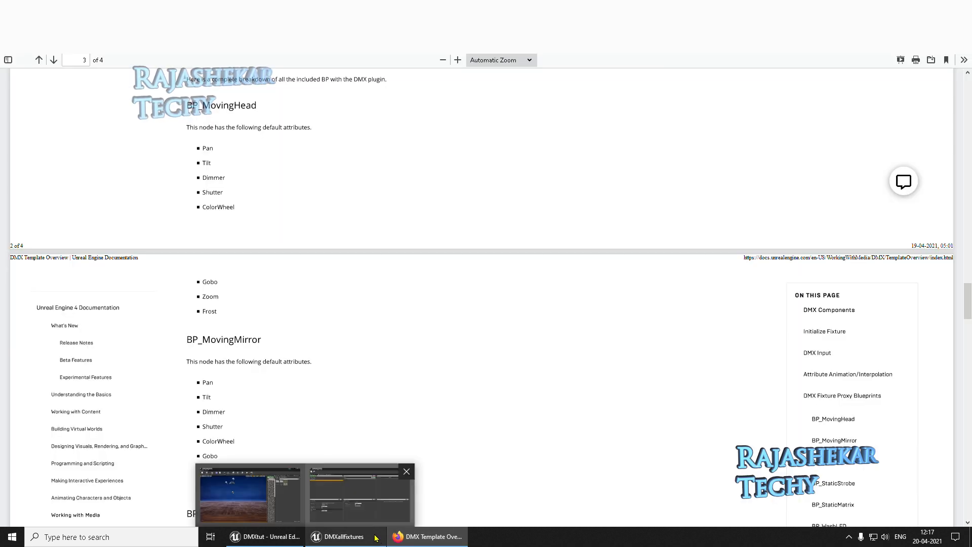
left_click(402, 523)
Delete the Moving Mirror fixture type from the DMX library.
left_click(170, 221)
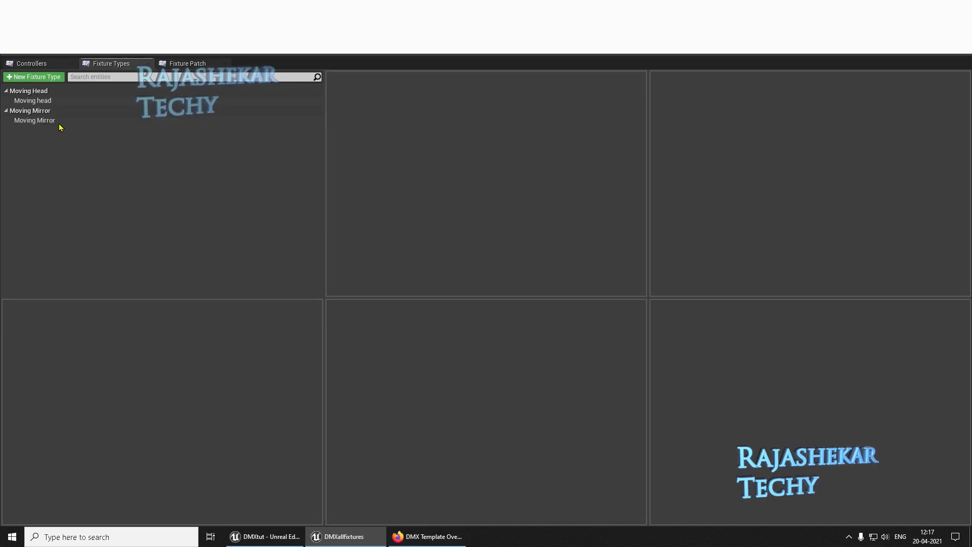
left_click(58, 121)
key("Delete")
Duplicate the Moving head fixture type with its mode and functions, and rename the copy Moving Mirror.
left_click(54, 115)
left_click(49, 103)
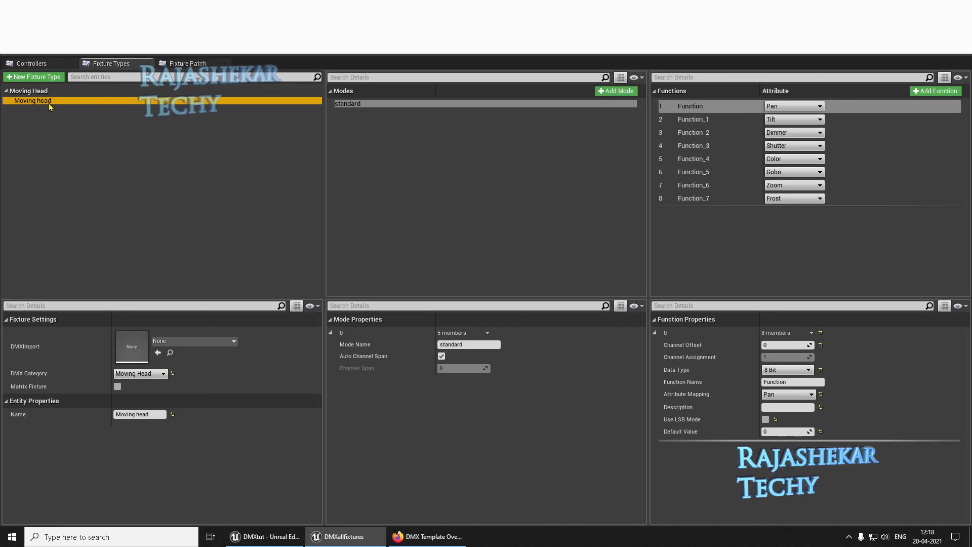
key("ctrl+v")
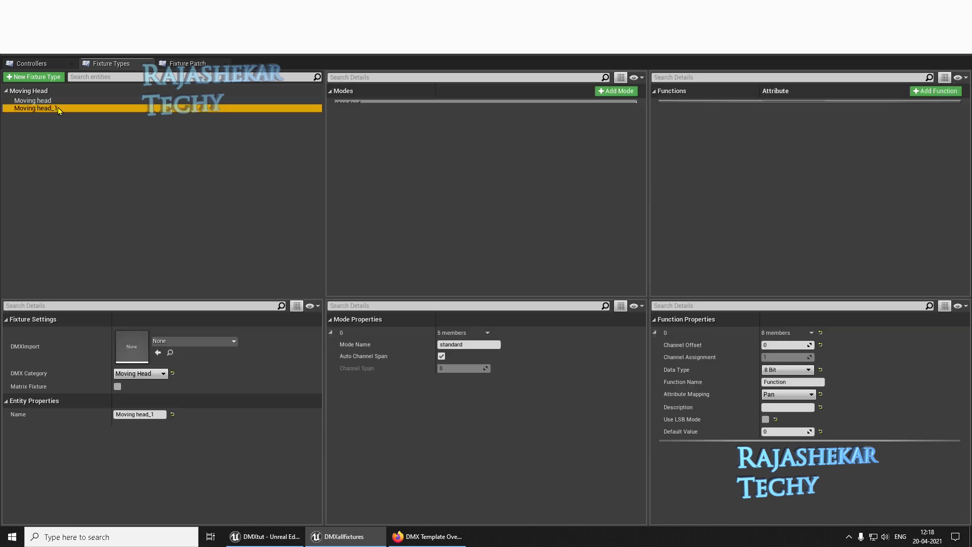
double_click(57, 108)
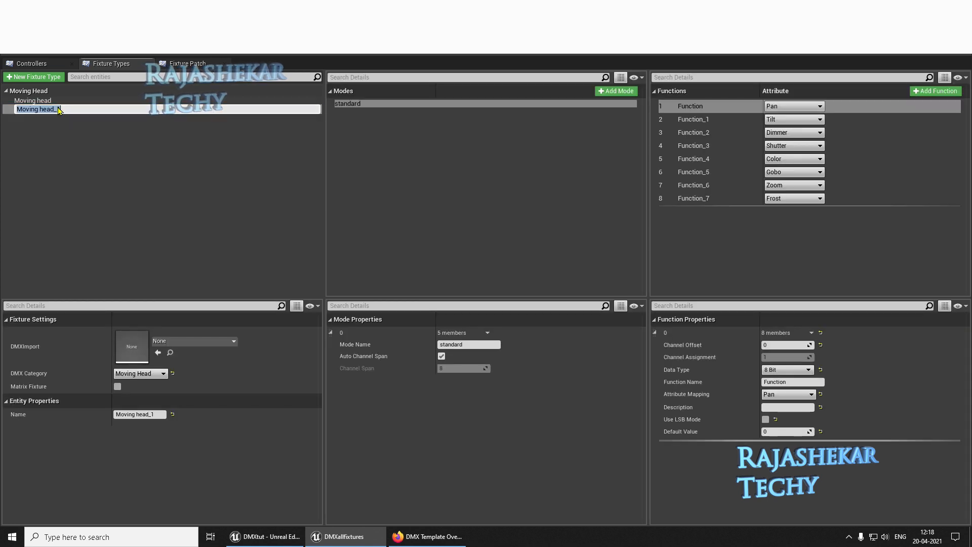
type("Movi")
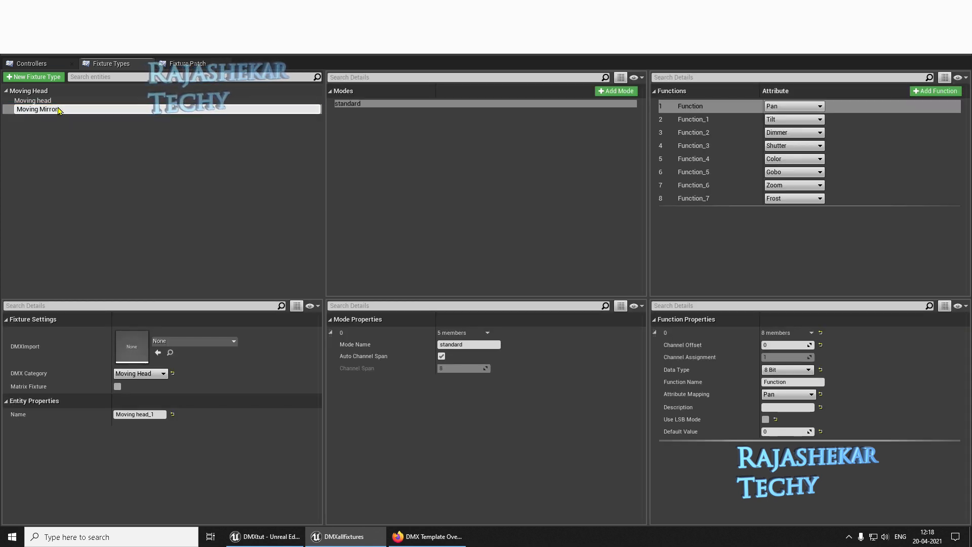
key("Return")
Set the copied fixture type's DMX category to Moving Mirror and save the DMX library.
left_click(139, 373)
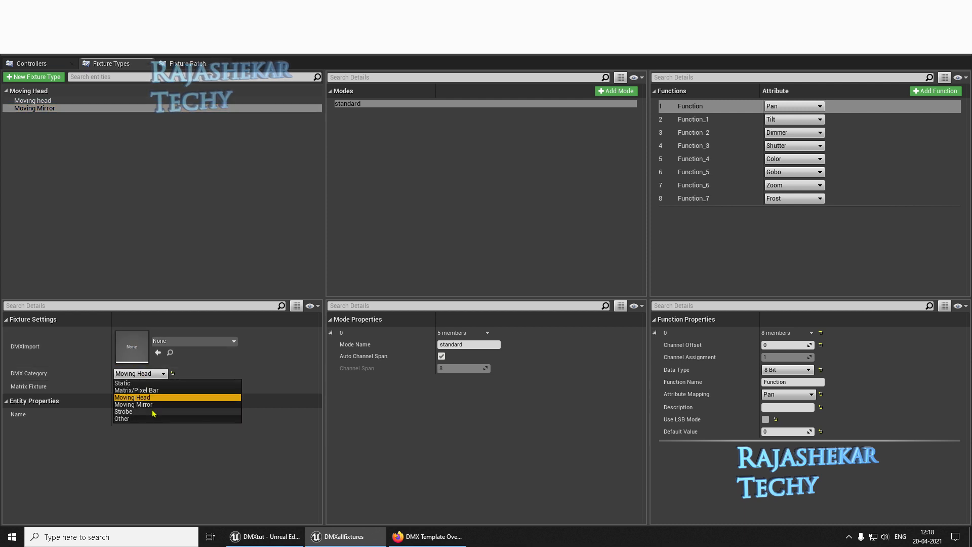
left_click(134, 405)
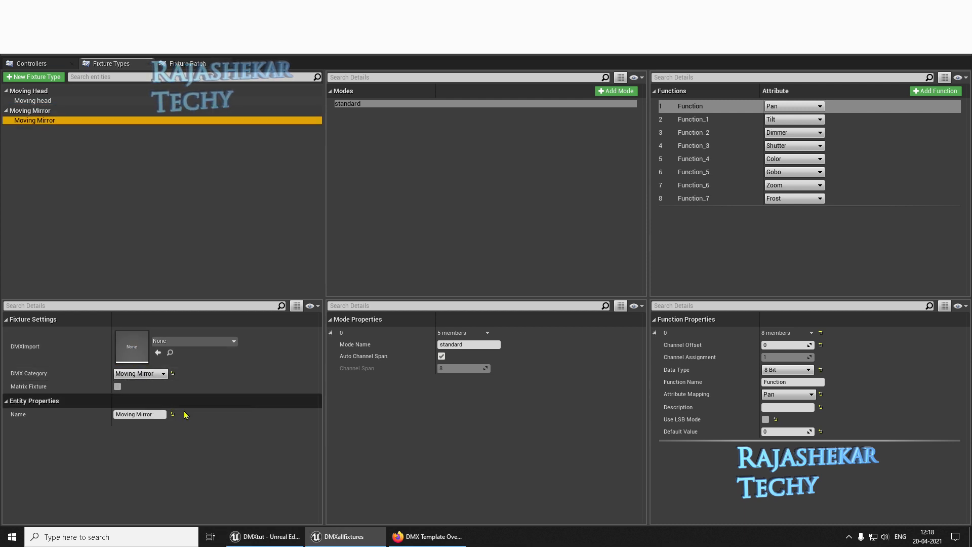
left_click(14, 51)
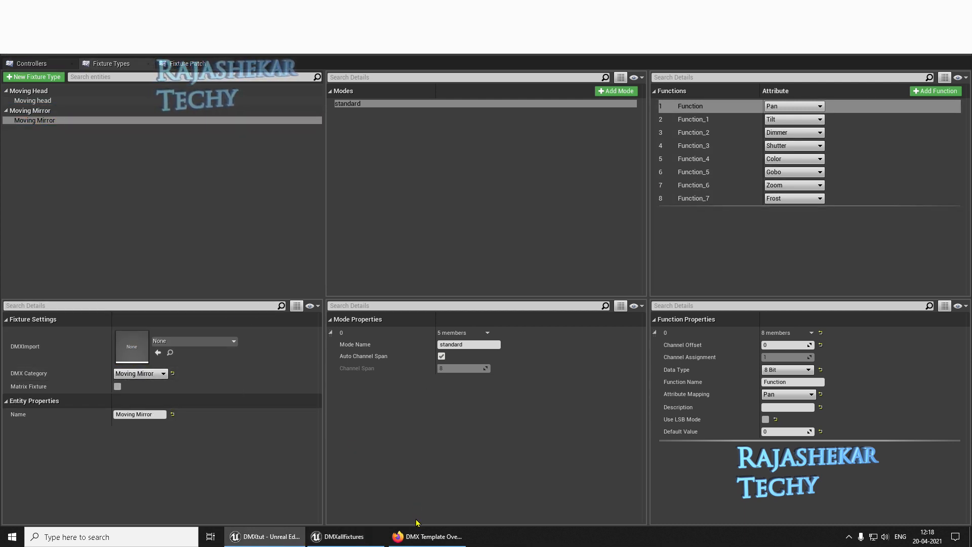
Look up BP_StaticHead in the Firefox document, and add a fixture type named Static Head in the Static category to the DMX library.
key("alt+Tab")
scroll(303, 357, "down", 3)
scroll(320, 352, "down", 3)
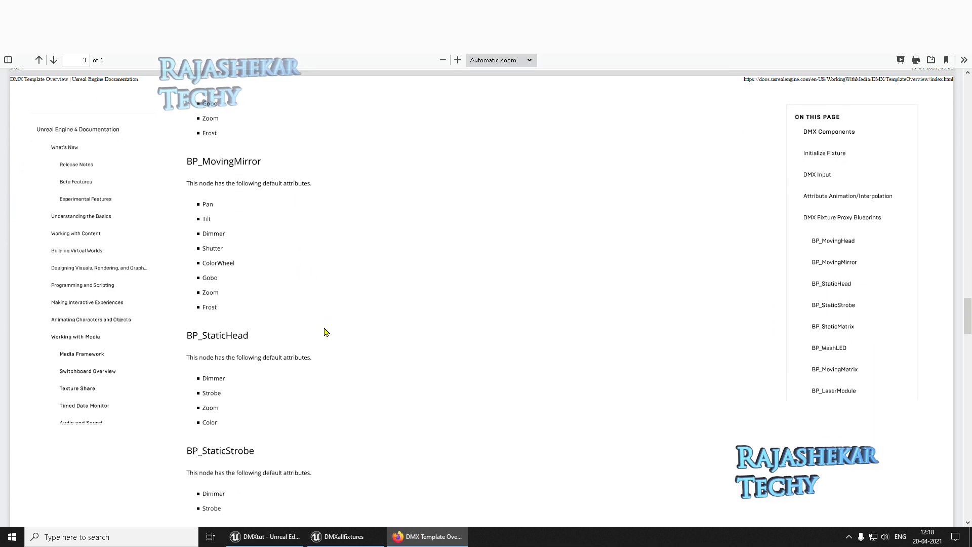
key("alt+Tab")
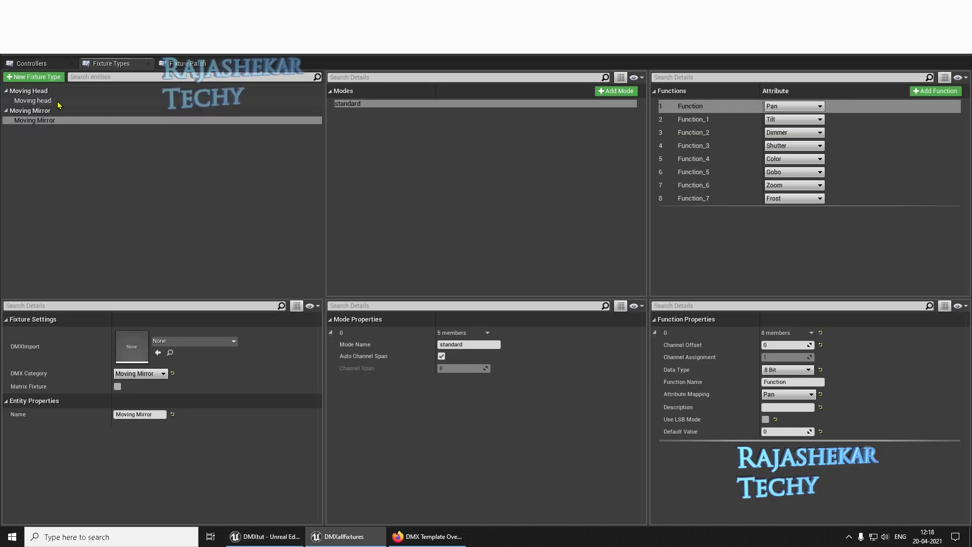
left_click(36, 77)
type("S")
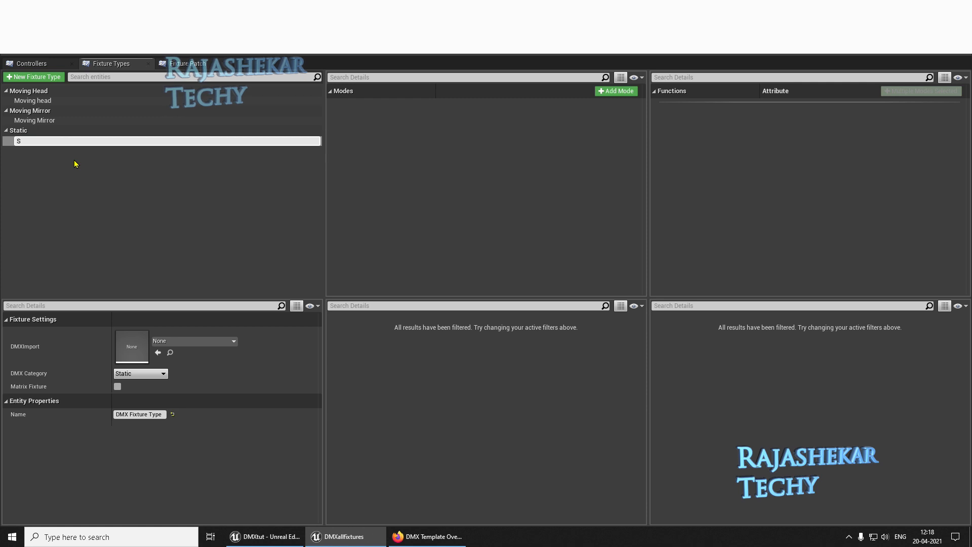
type("tatic Head")
key("Return")
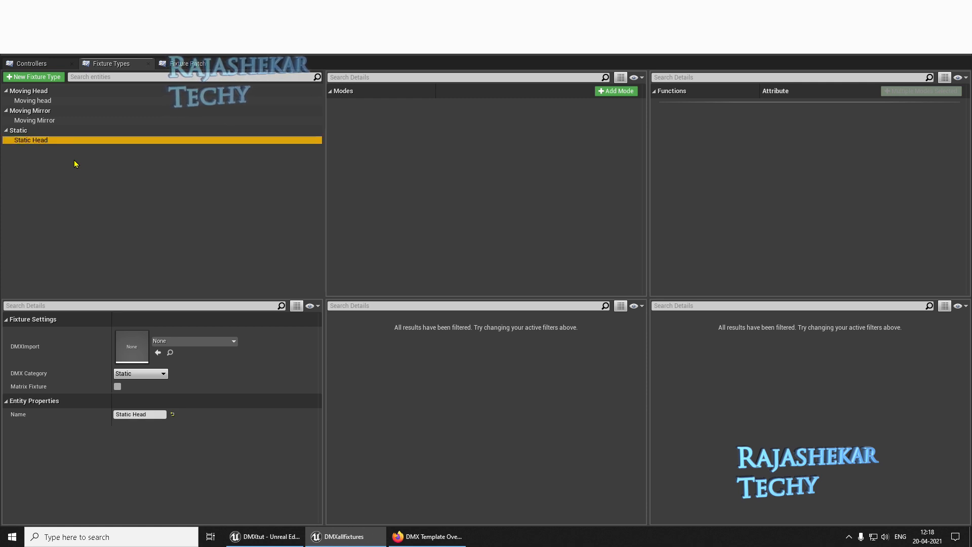
left_click(152, 374)
left_click(153, 382)
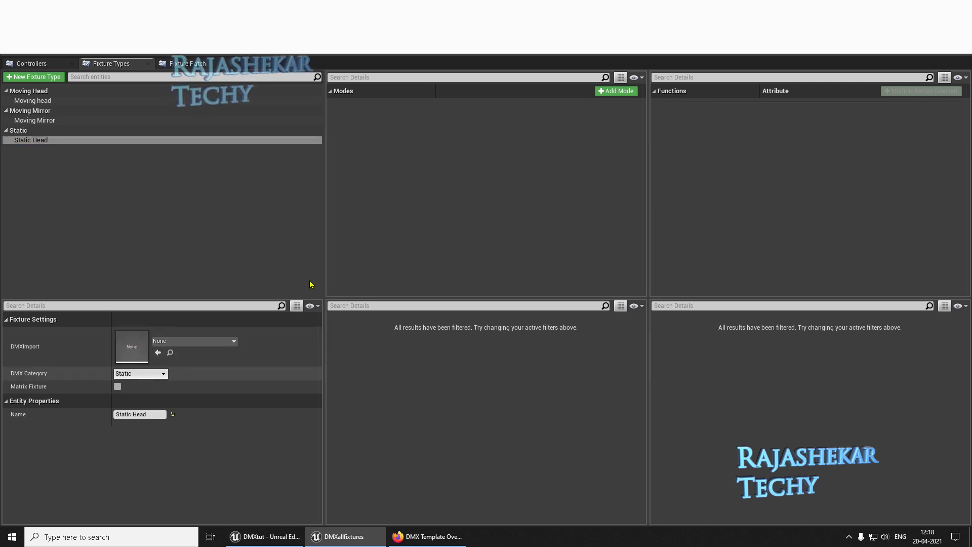
Add a mode with three functions to the Static Head fixture type, checking the BP_StaticHead attributes in Firefox.
left_click(615, 91)
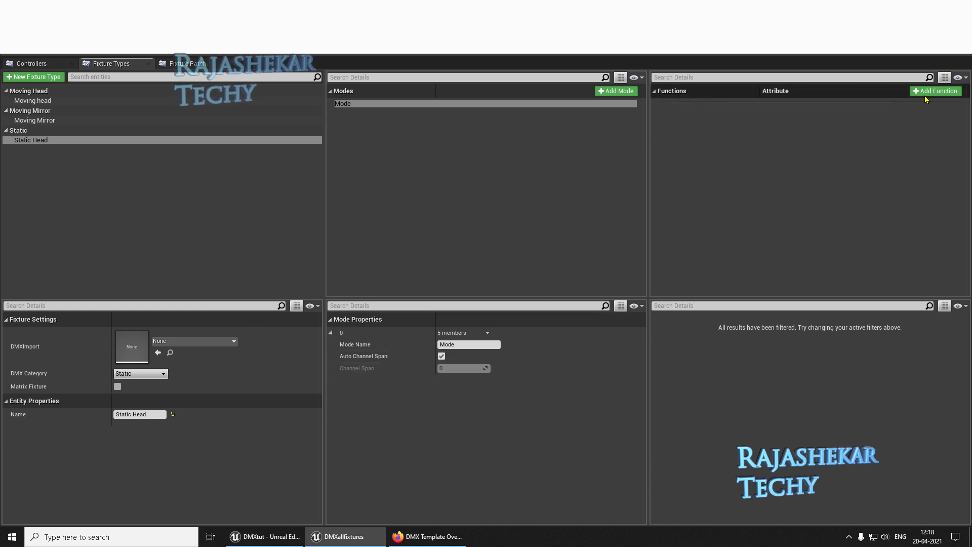
key("alt+Tab")
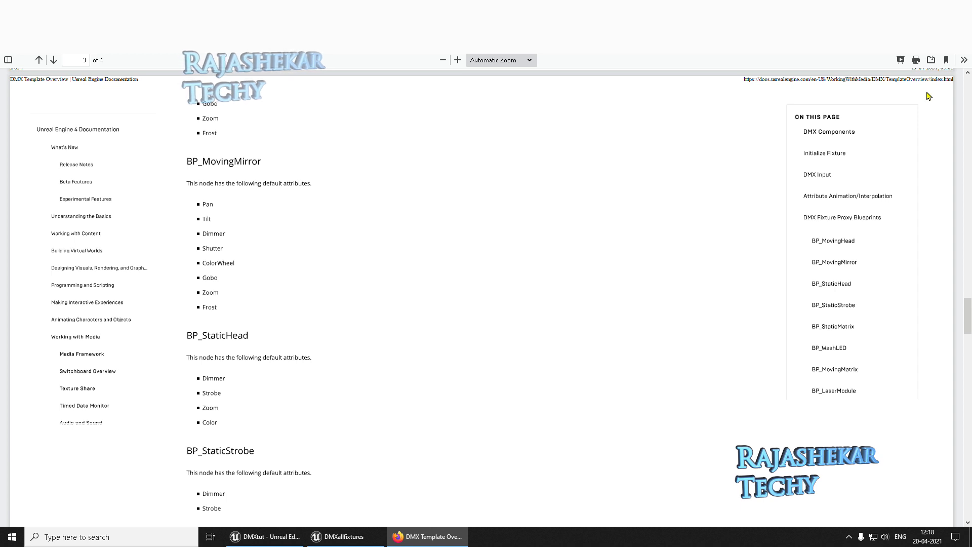
key("alt+Tab")
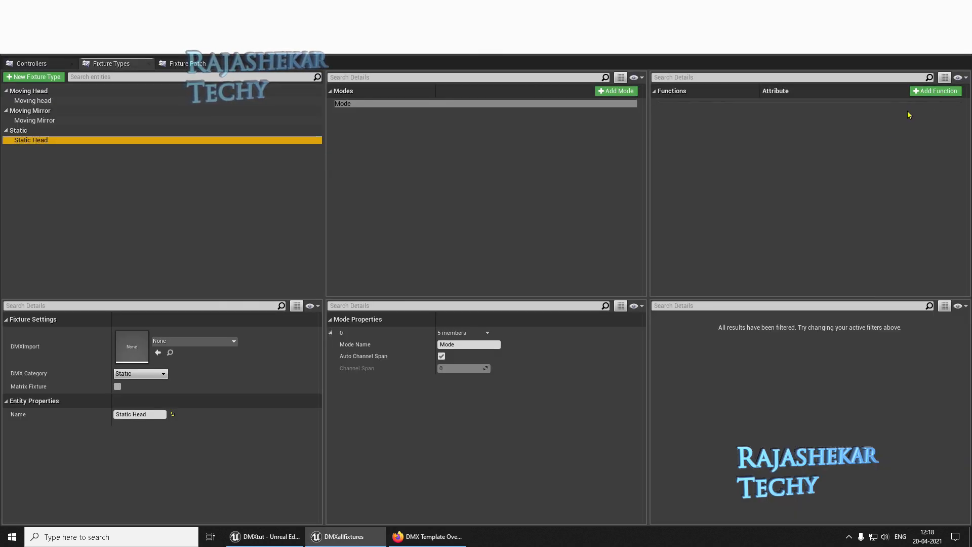
left_click(936, 91)
left_click(936, 91)
left_click(936, 90)
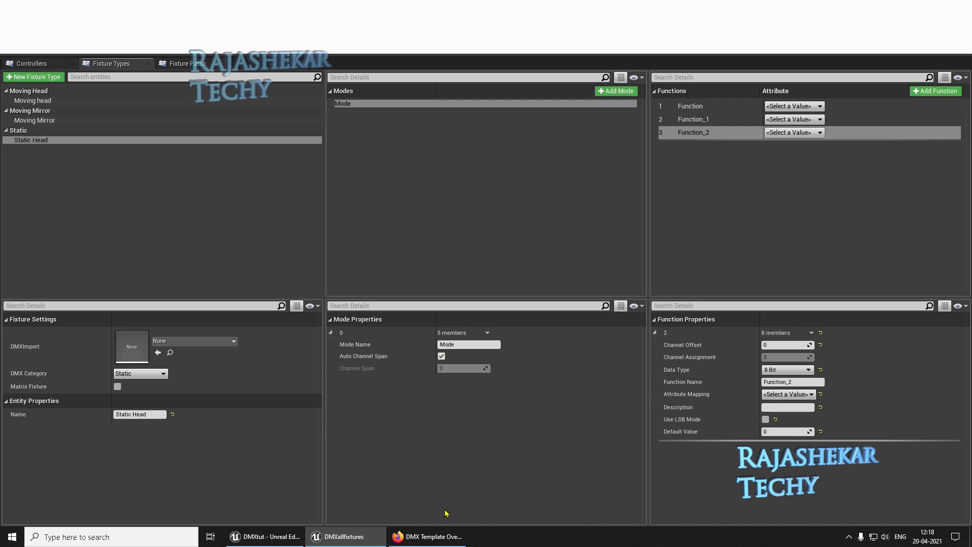
left_click(429, 536)
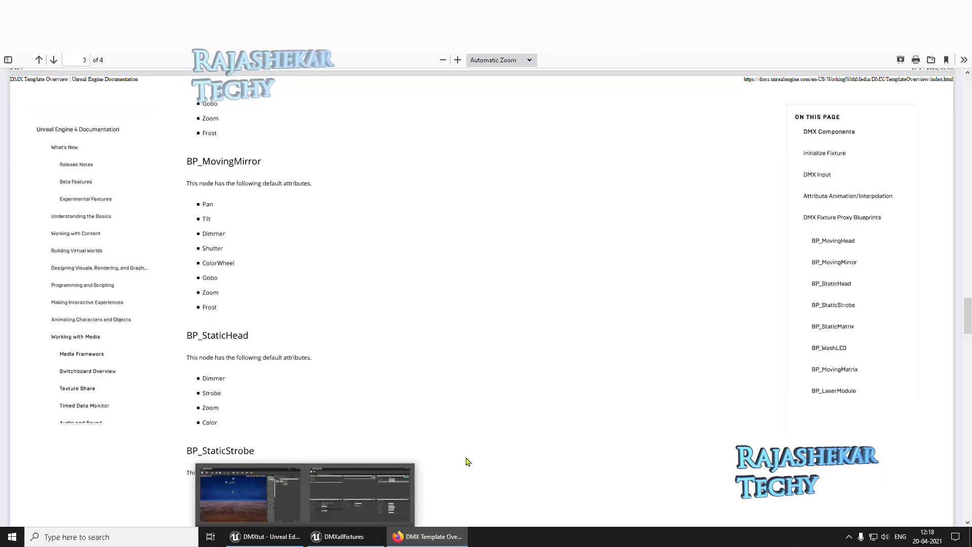
key("alt+Tab")
left_click(795, 106)
type("s")
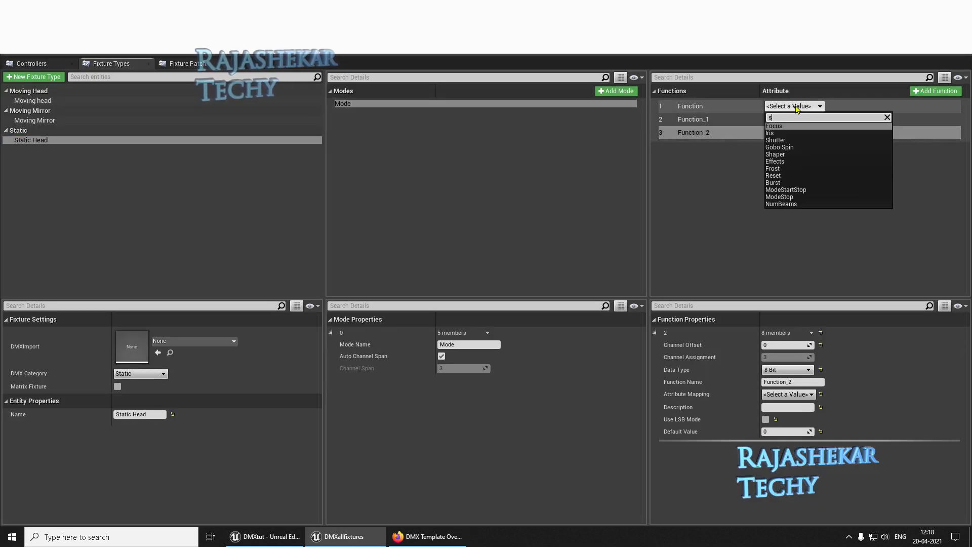
type("tr")
key("BackSpace")
key("BackSpace")
key("BackSpace")
left_click(797, 110)
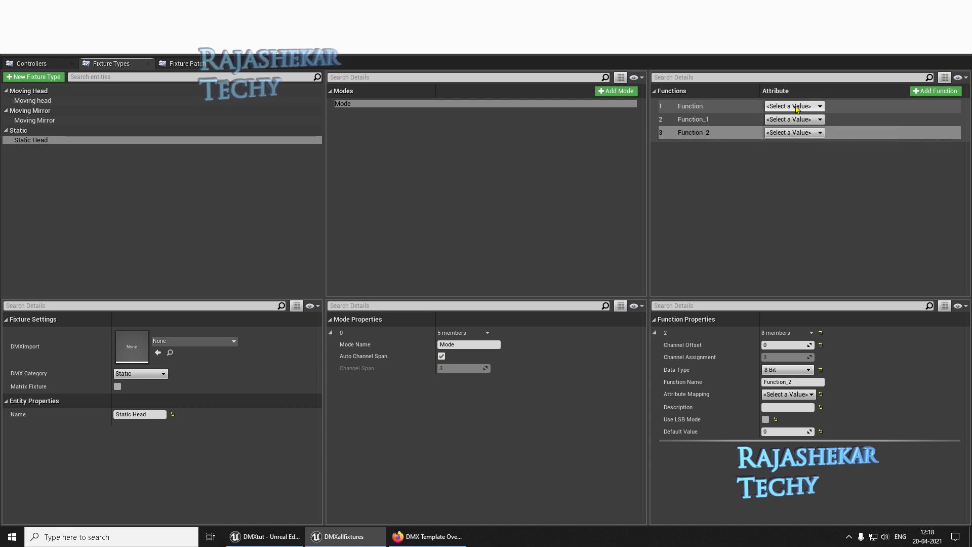
Assign the Dimmer attribute to Static Head's first function and recheck the BP_StaticHead attributes in Firefox.
left_click(797, 109)
type("dim")
key("Return")
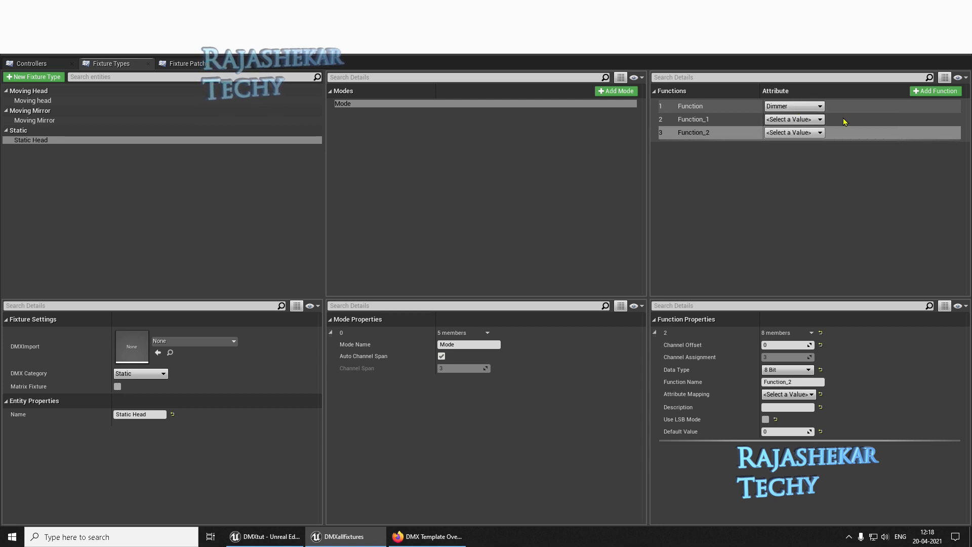
key("alt+Tab")
key("alt+Tab")
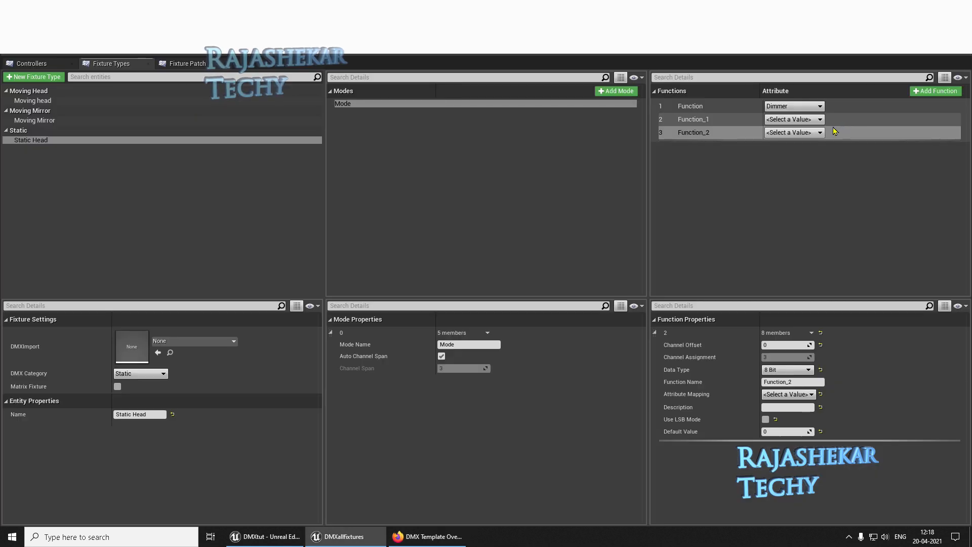
Assign the Zoom attribute to Static Head's second function and the Color attribute to its third function.
left_click(810, 120)
type("z")
key("Return")
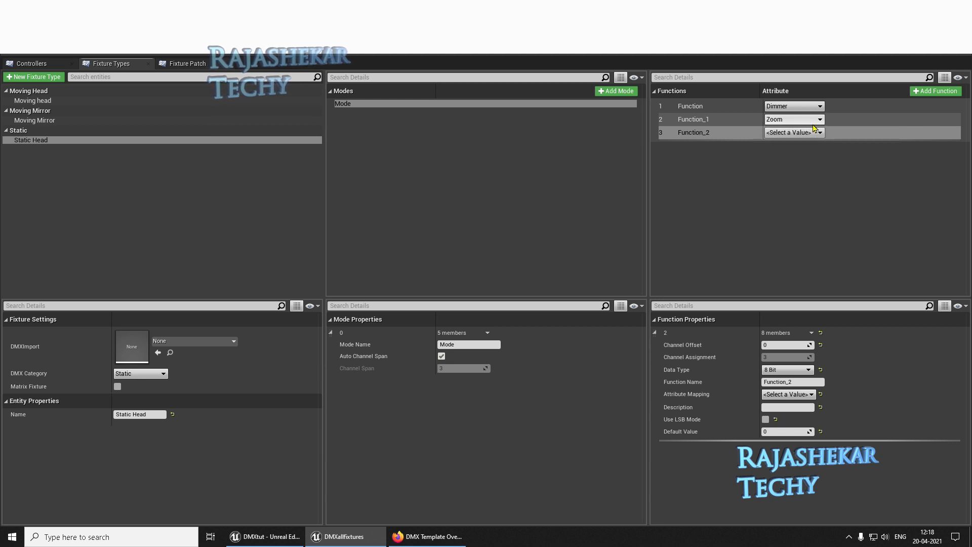
left_click(810, 133)
type("Color")
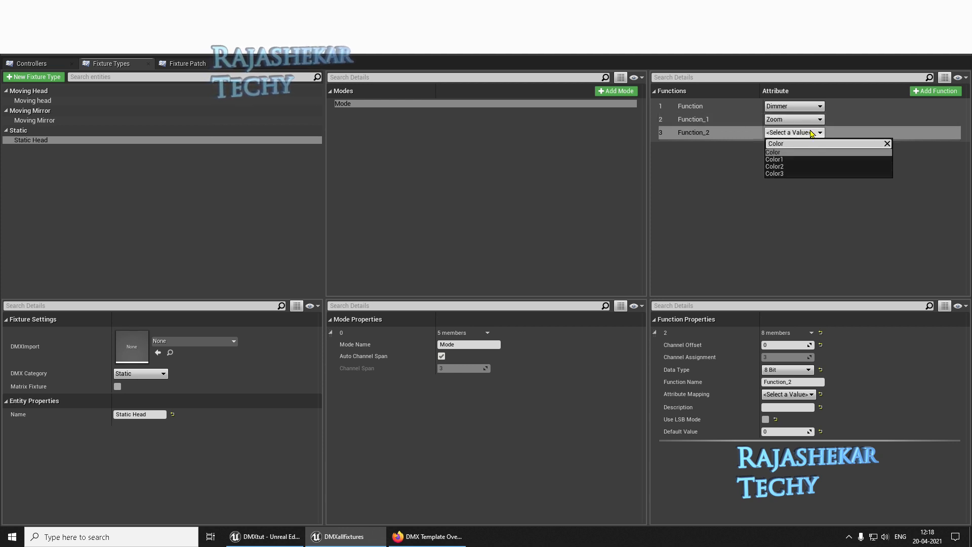
key("Return")
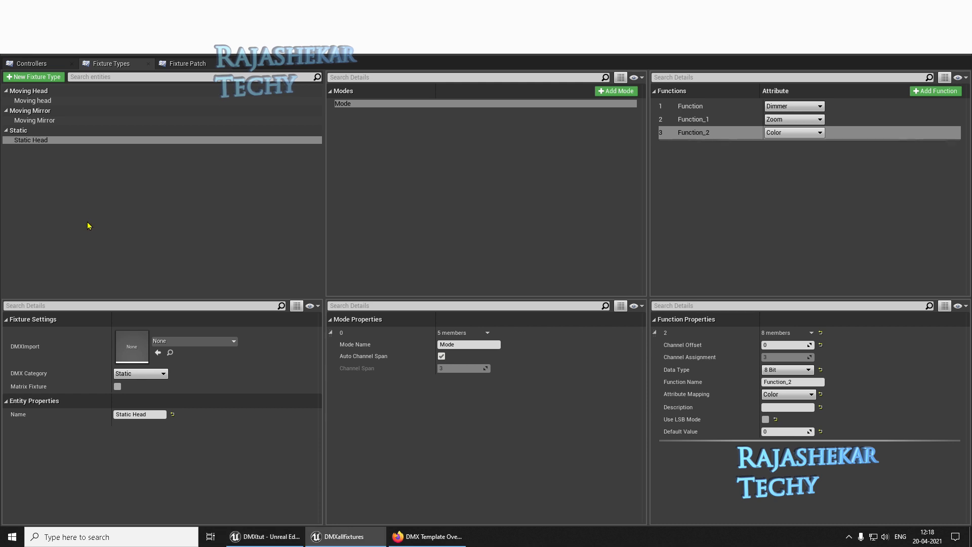
Look up BP_StaticStrobe in the Firefox document, and add a fixture type named Strobe in the Strobe category to the DMX library.
left_click(427, 537)
scroll(270, 336, "down", 1)
scroll(377, 335, "down", 4)
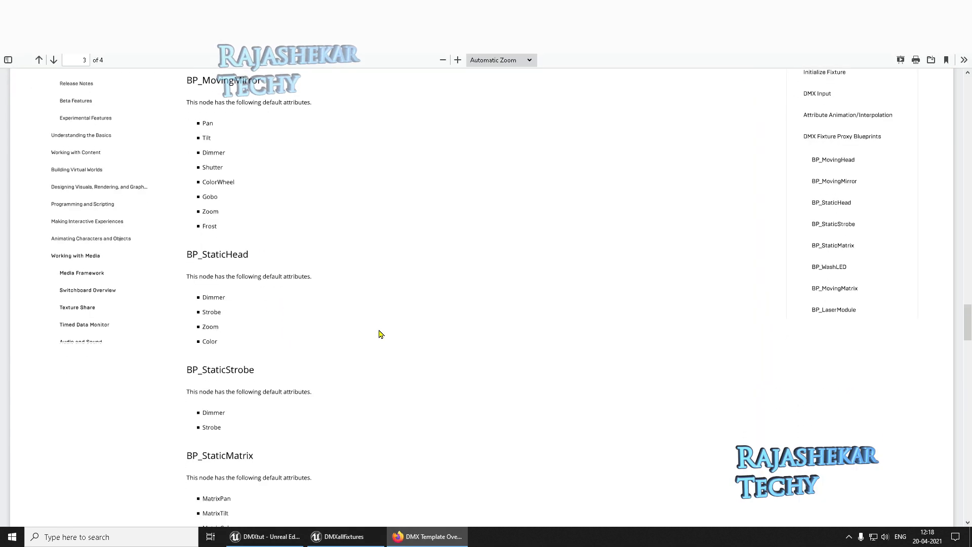
key("alt+Tab")
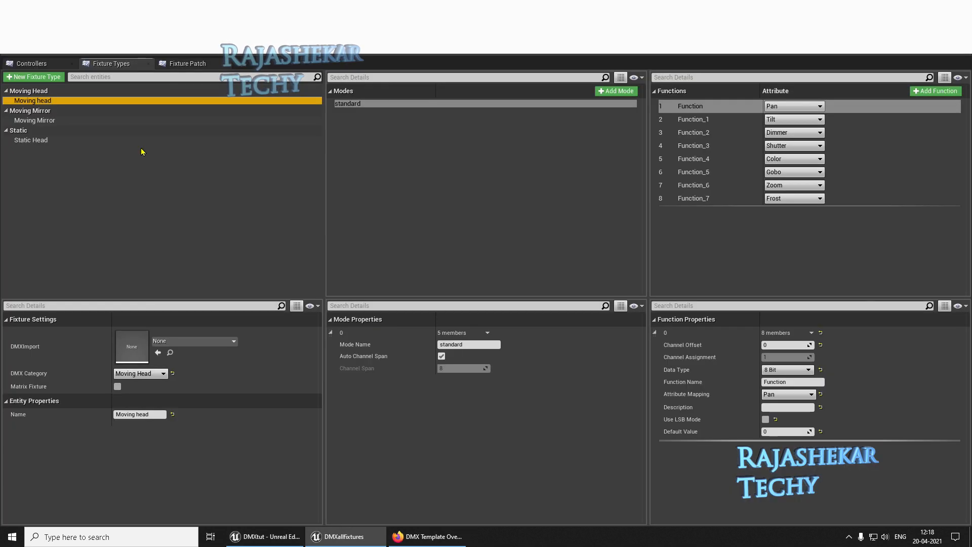
left_click(48, 79)
type("Str")
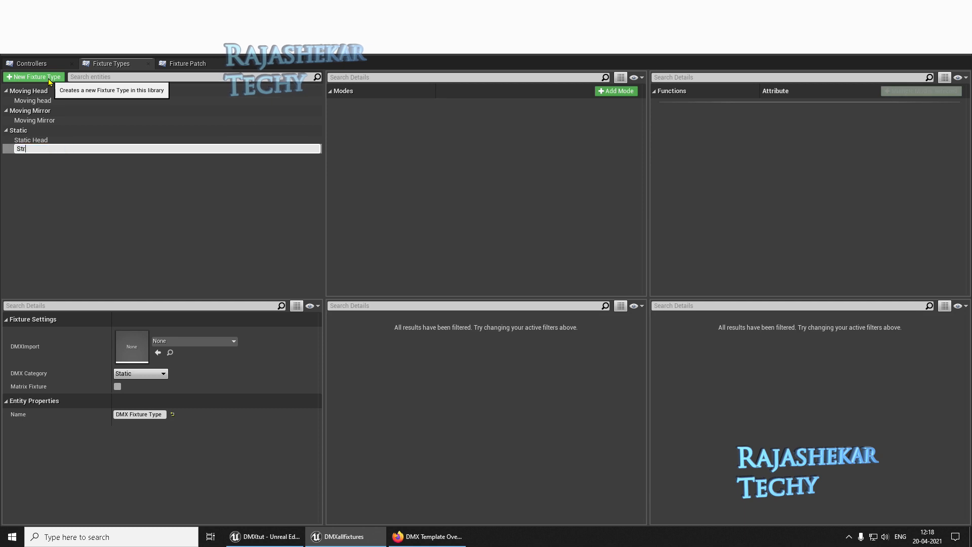
type("obe")
key("Return")
left_click(136, 374)
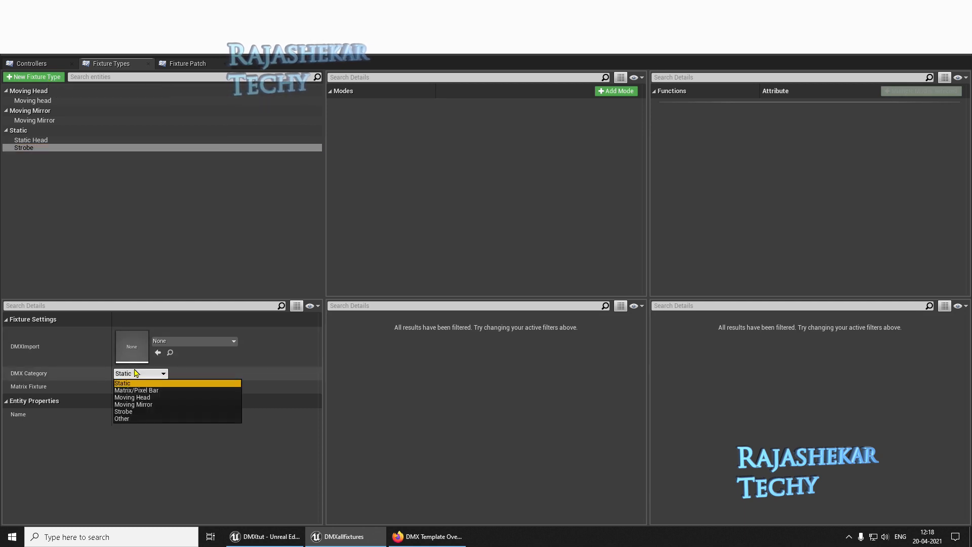
left_click(124, 411)
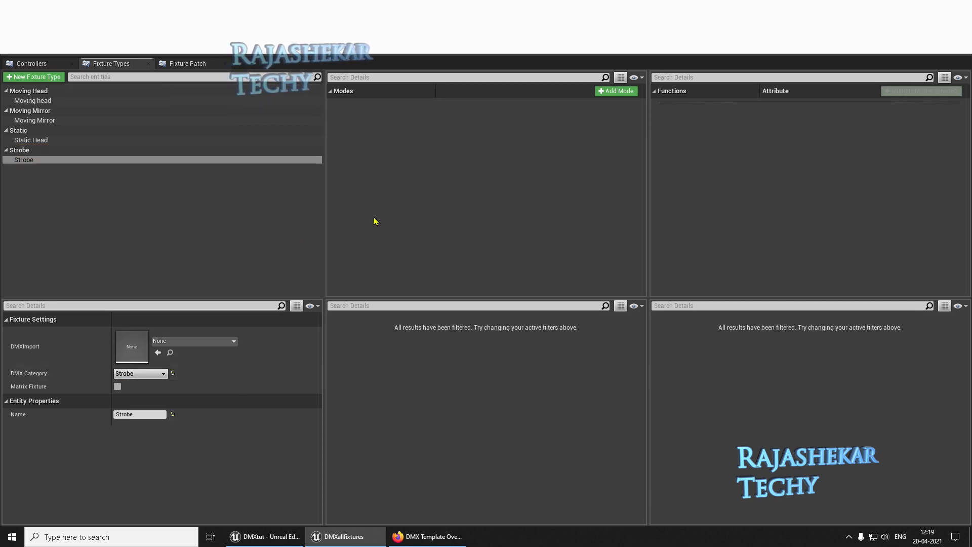
Add a mode with one Dimmer function to the Strobe fixture type, checking the BP_StaticStrobe attributes in Firefox.
left_click(614, 92)
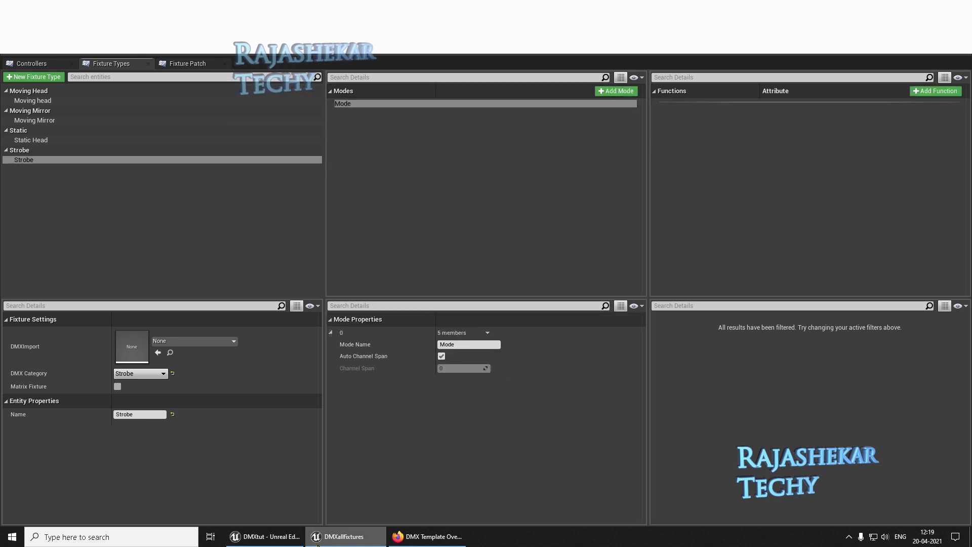
left_click(427, 536)
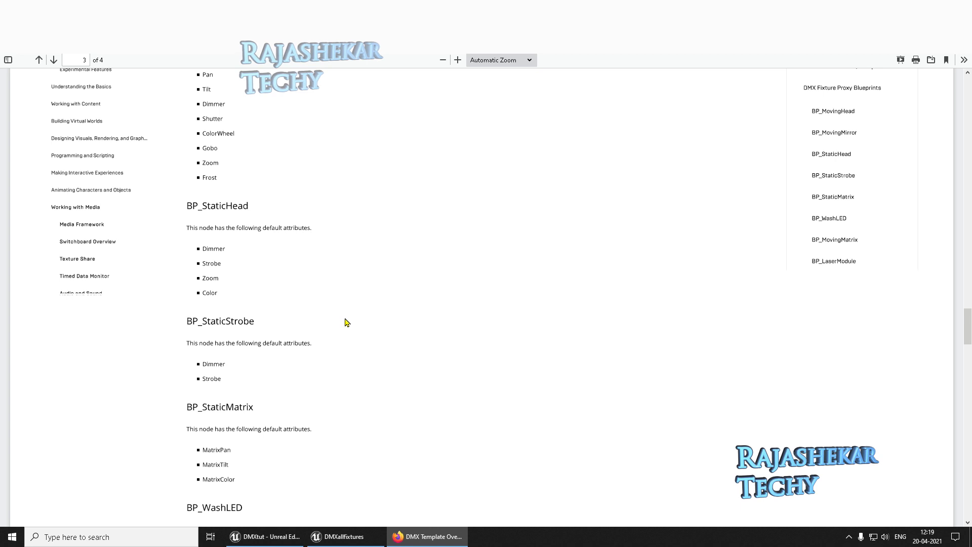
key("alt+Tab")
left_click(936, 91)
left_click(805, 107)
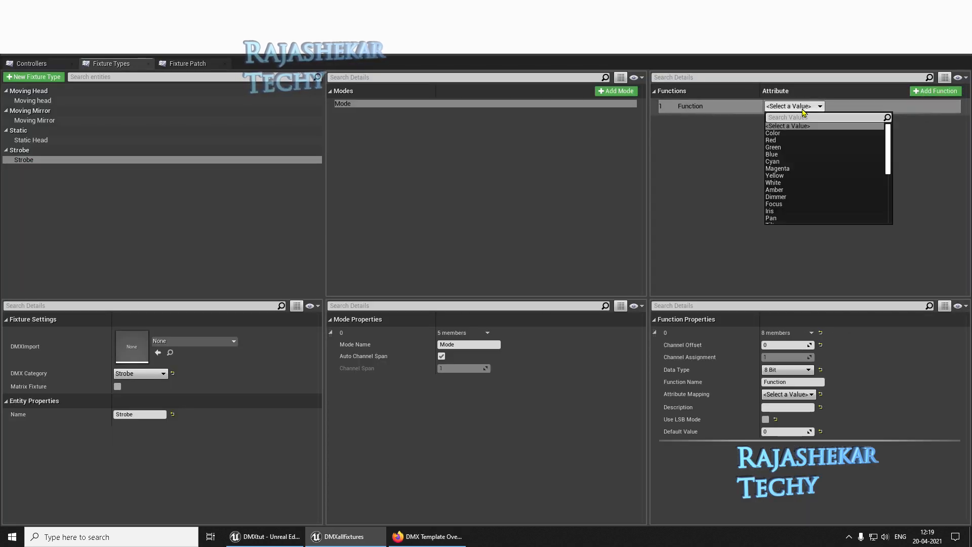
type("di")
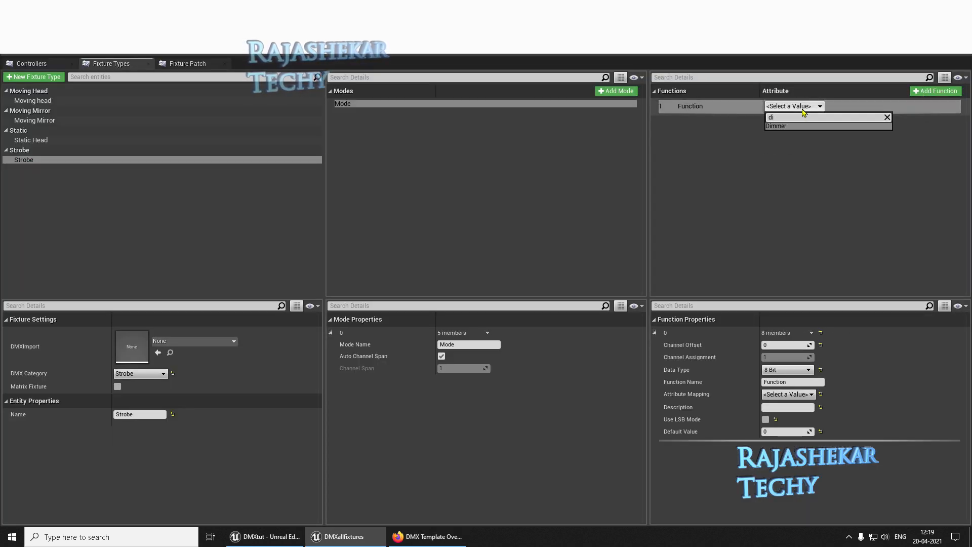
key("Return")
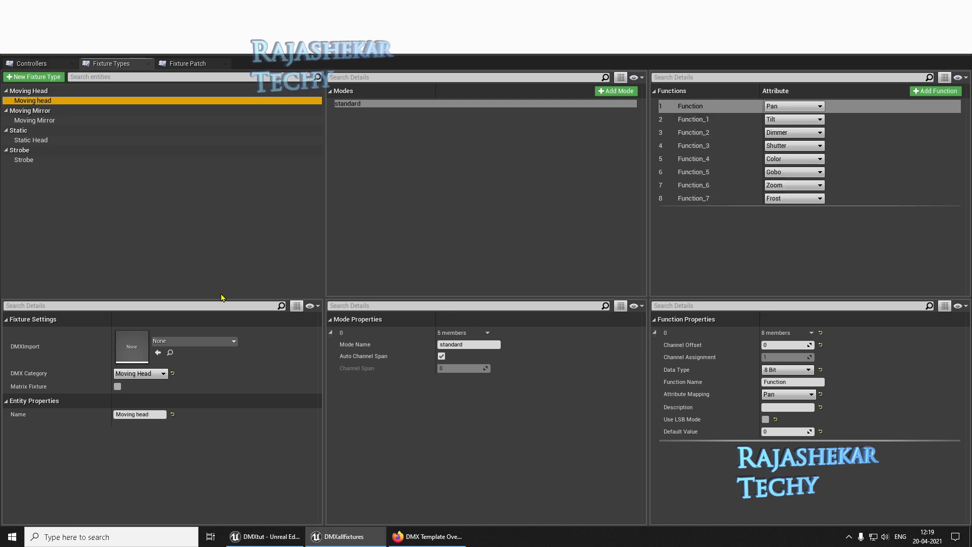
Look up BP_StaticMatrix in Firefox, and add a fixture type named Matrix in the Matrix/Pixel Bar category to the DMX library.
key("alt+Tab")
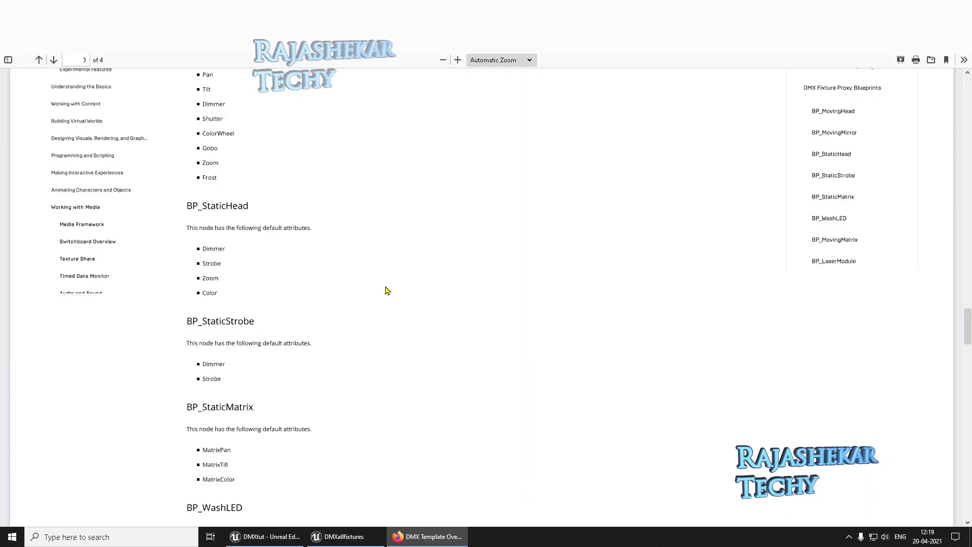
scroll(386, 291, "down", 2)
key("alt+Tab")
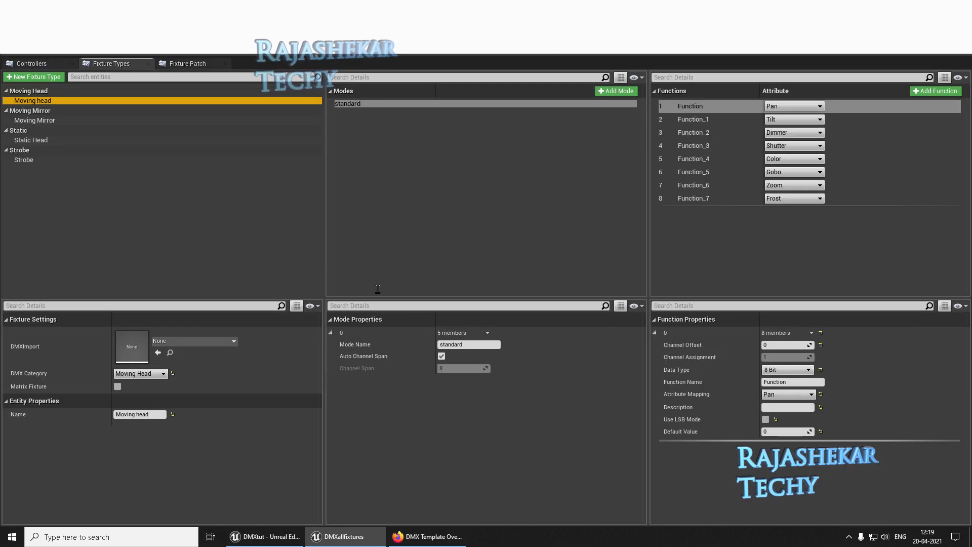
left_click(30, 78)
type("Matrix")
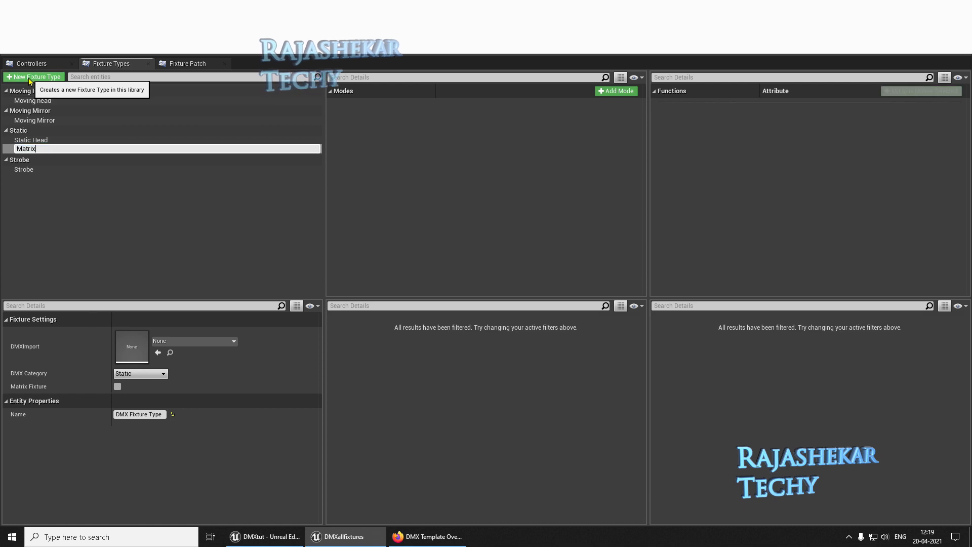
key("Return")
left_click(156, 374)
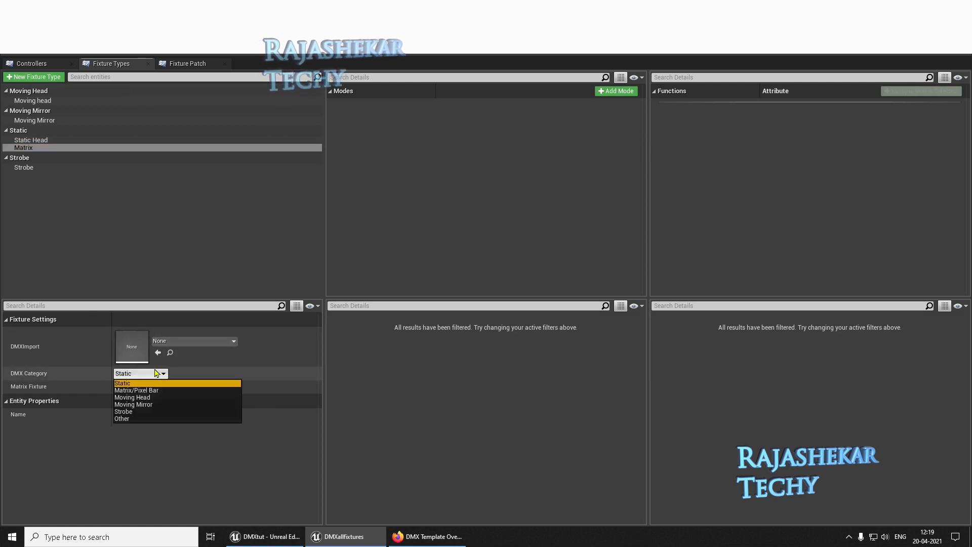
key("Down")
key("Down")
key("Up")
key("Return")
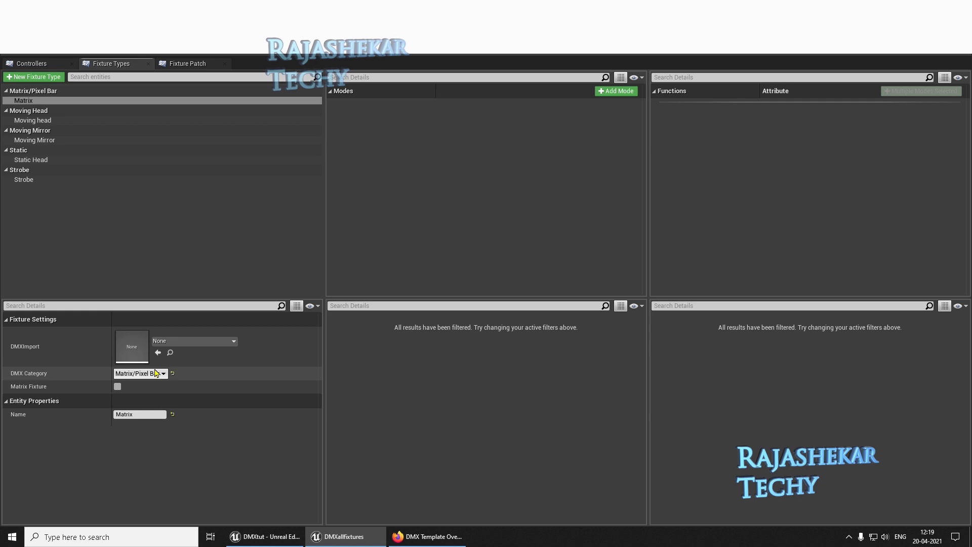
left_click(616, 90)
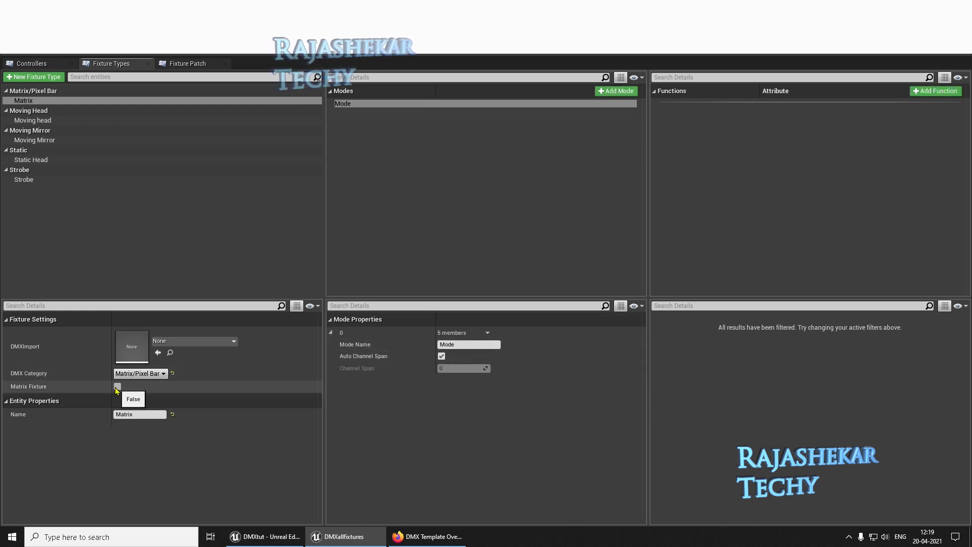
left_click(339, 93)
left_click(338, 91)
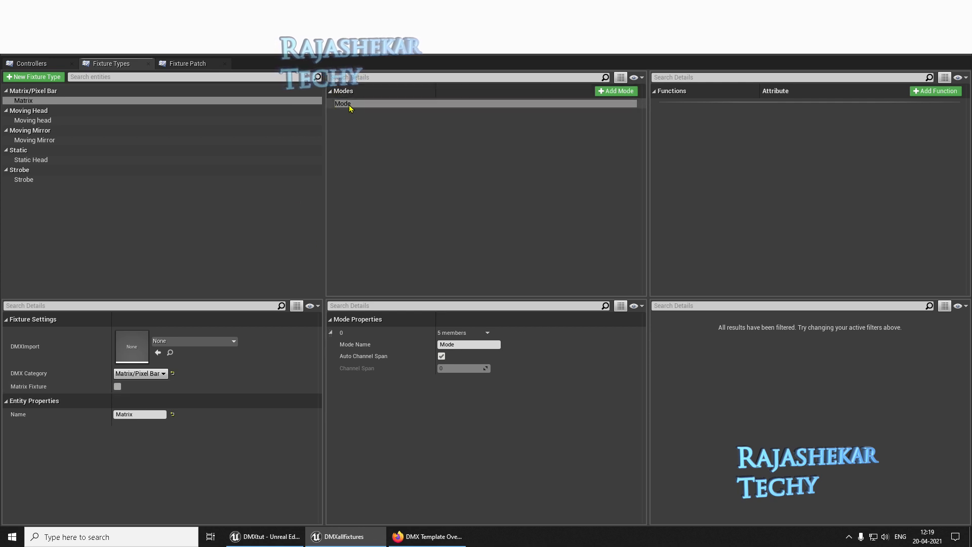
key("Delete")
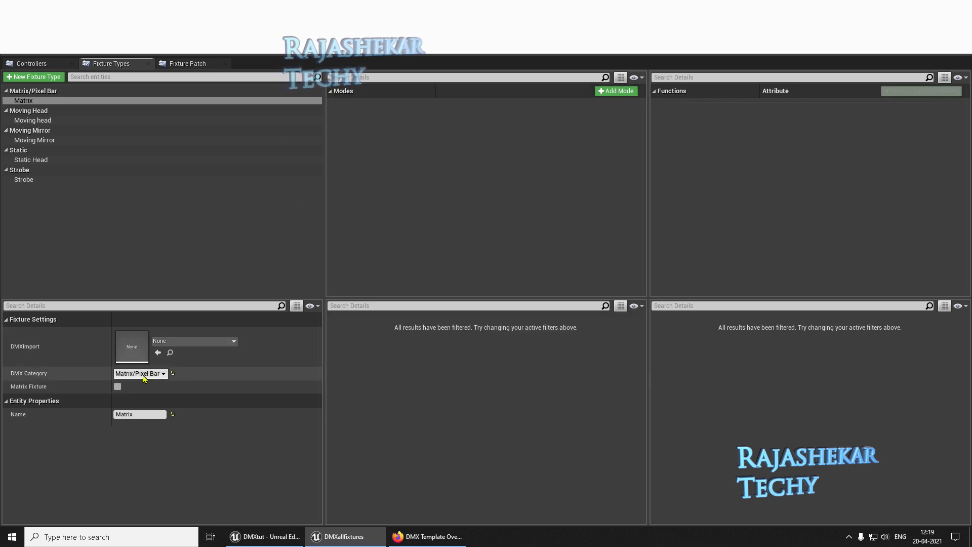
Enable Matrix Fixture for the Matrix fixture type, and give it a mode with 5 Y cells and three cell attributes.
left_click(117, 387)
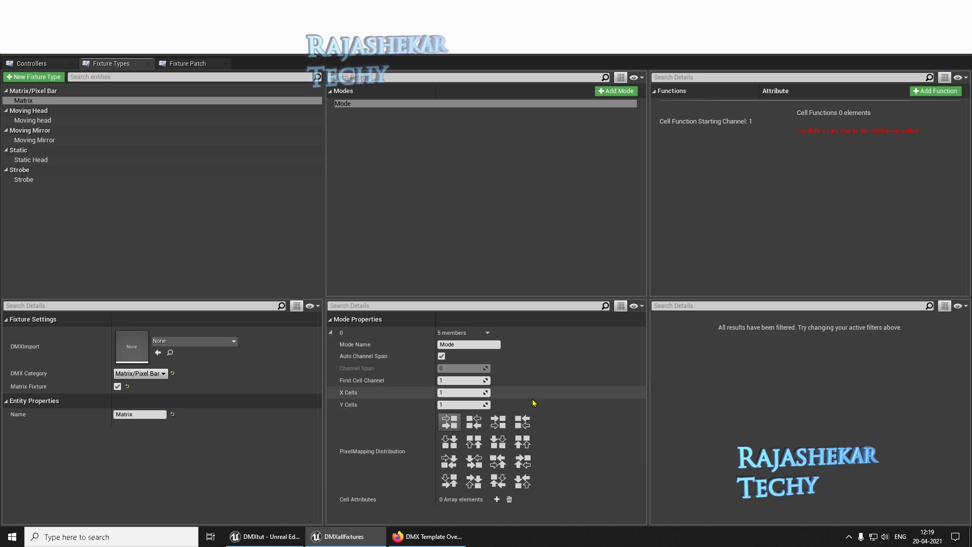
left_click(458, 405)
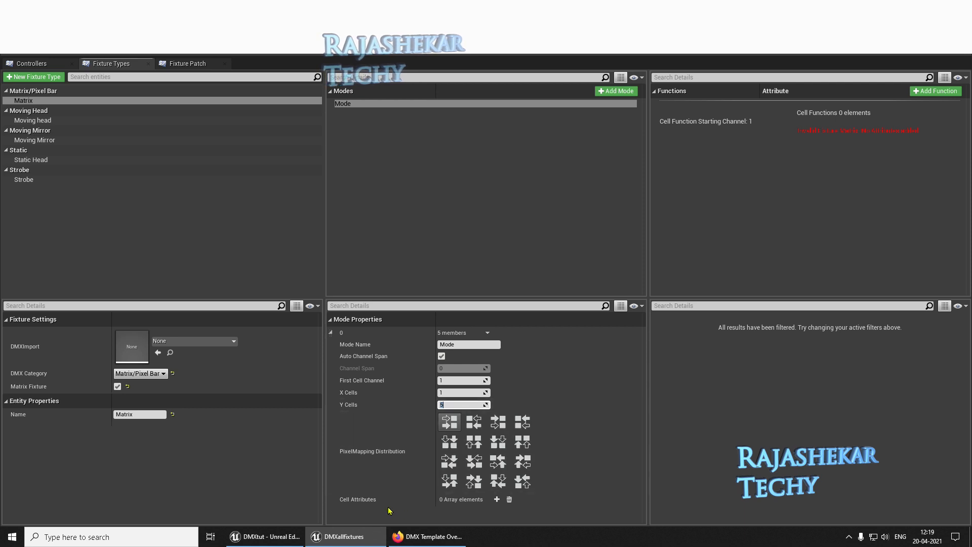
left_click(496, 500)
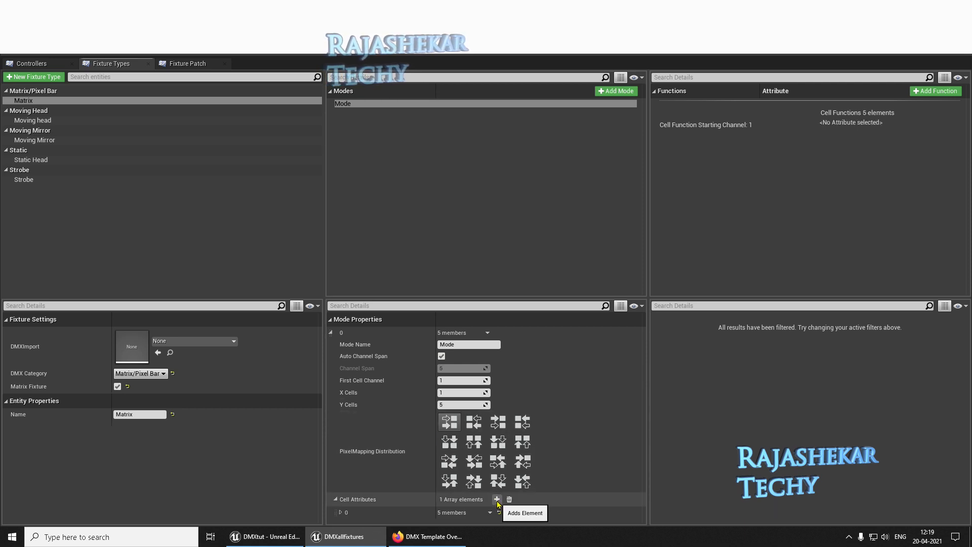
left_click(497, 499)
left_click(497, 500)
scroll(497, 500, "down", 1)
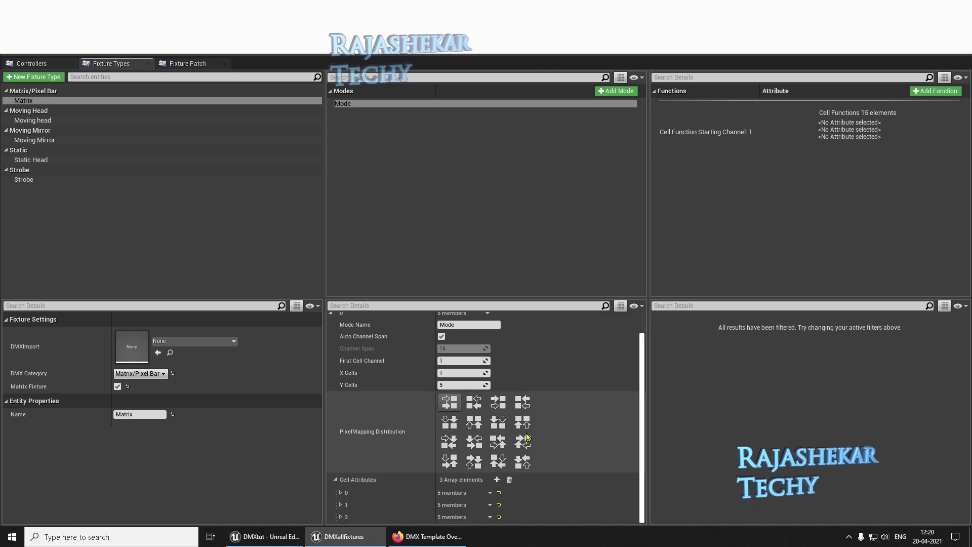
Map the first cell attribute of the Matrix fixture's mode to Red.
left_click(341, 492)
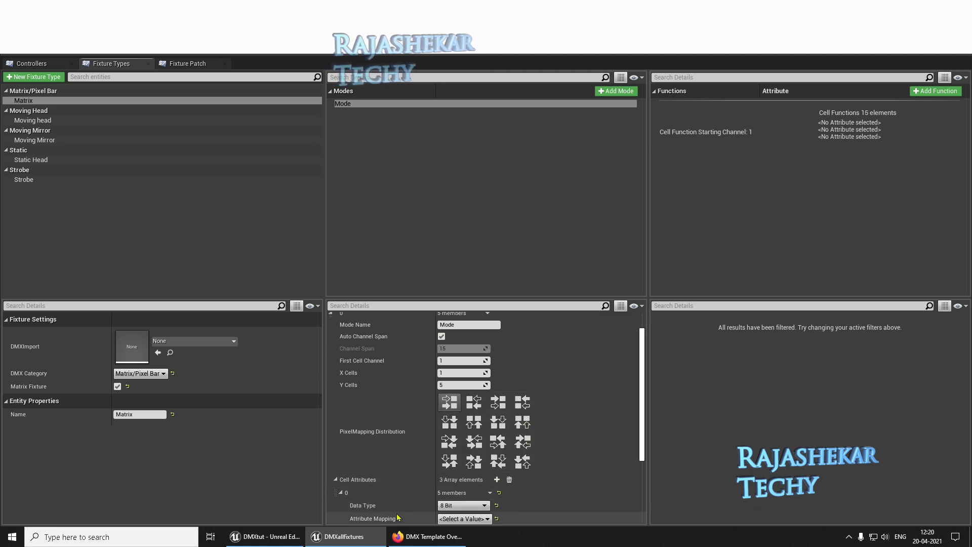
scroll(349, 494, "down", 2)
left_click(461, 472)
left_click(444, 379)
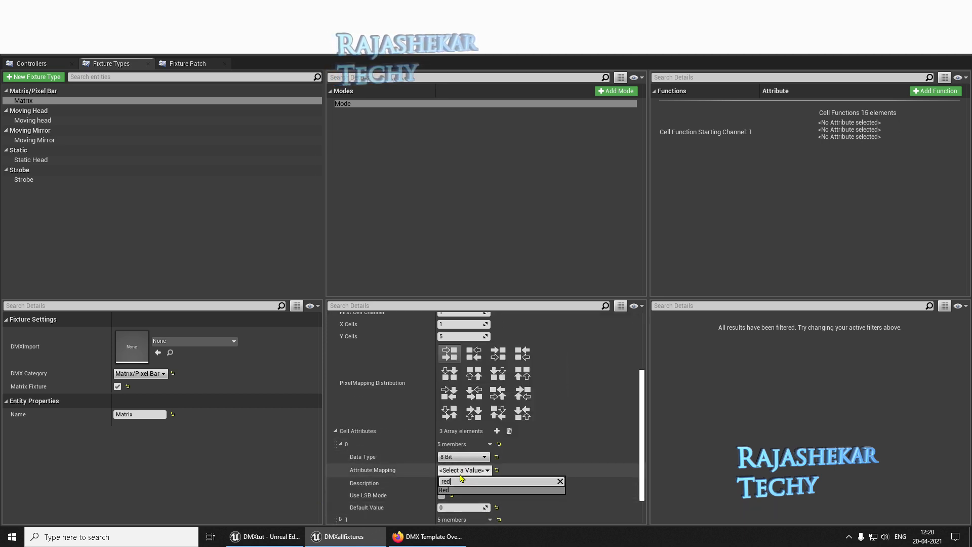
left_click(341, 445)
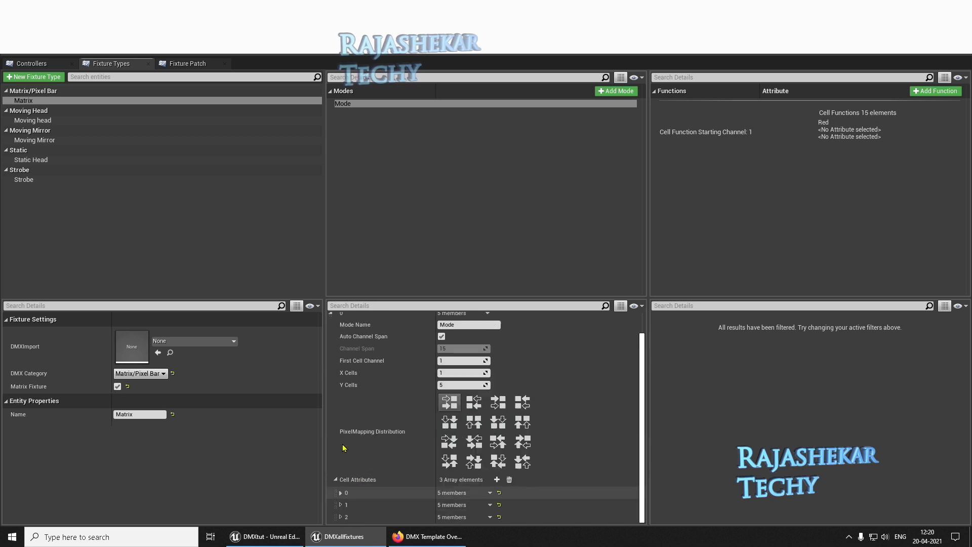
Map the second cell attribute of the Matrix fixture's mode to Green.
left_click(341, 506)
scroll(446, 497, "down", 2)
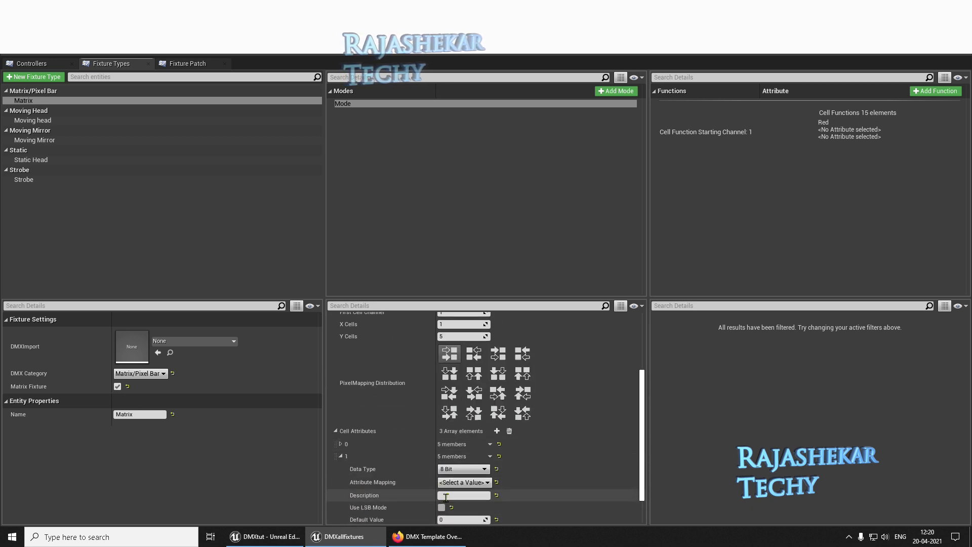
left_click(457, 484)
type("gre")
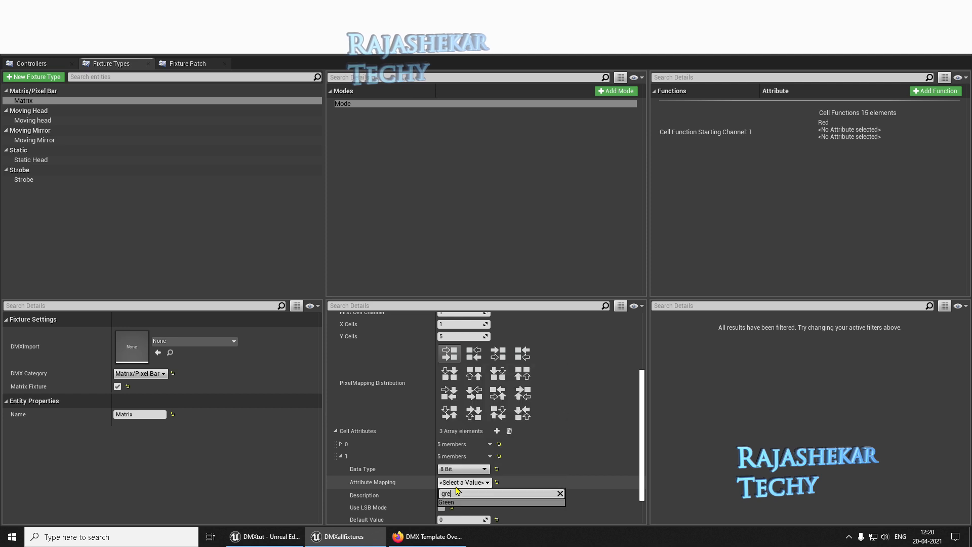
key("Return")
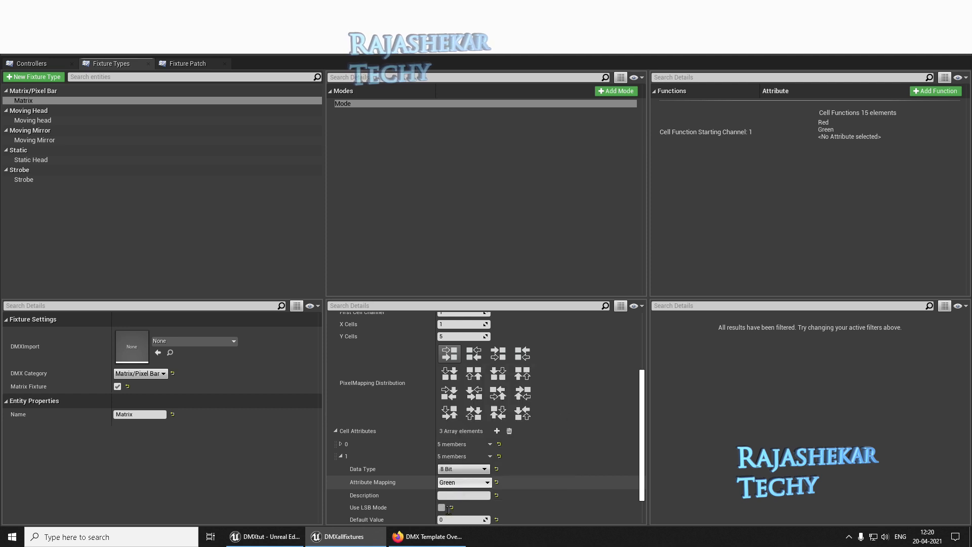
left_click(341, 456)
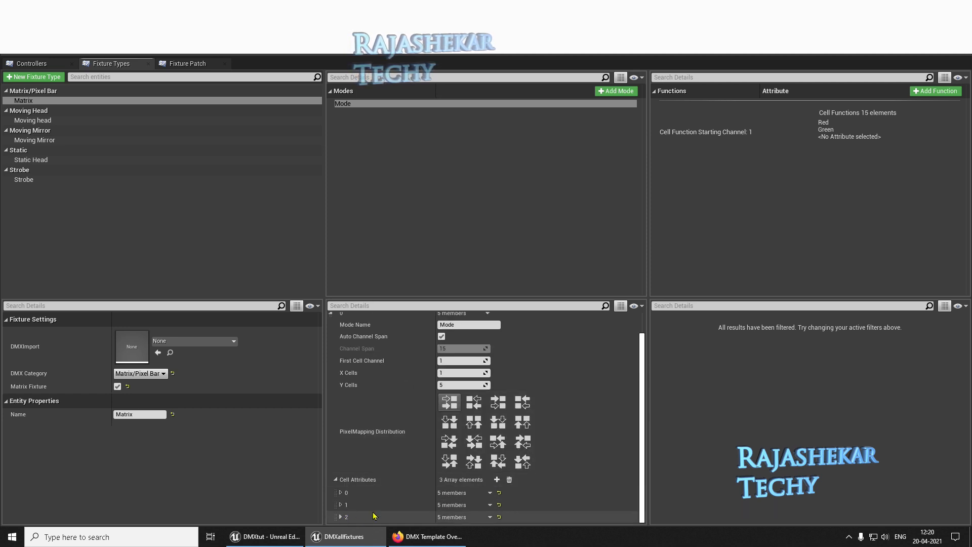
Map the third cell attribute of the Matrix fixture's mode to Blue, and recheck the BP_StaticMatrix attributes in Firefox.
left_click(341, 517)
scroll(430, 497, "down", 2)
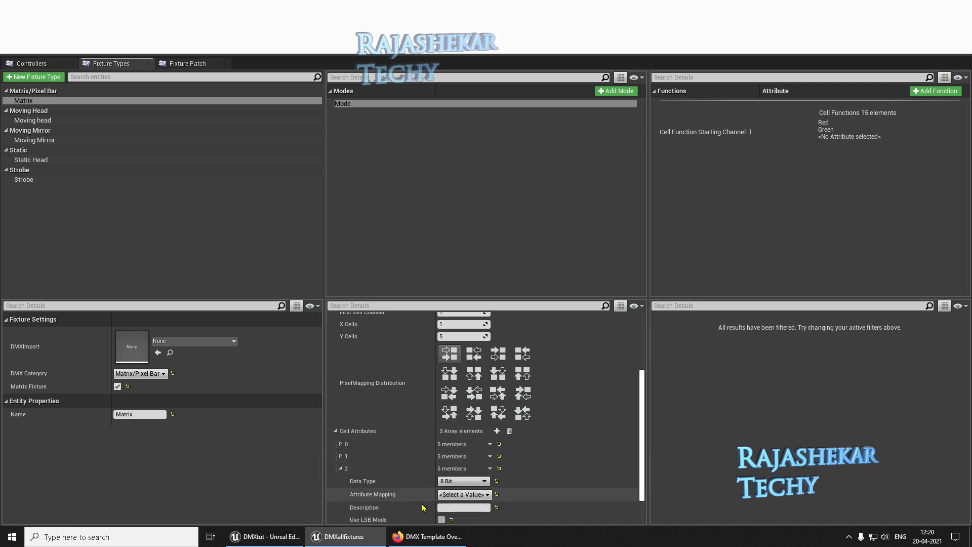
left_click(455, 494)
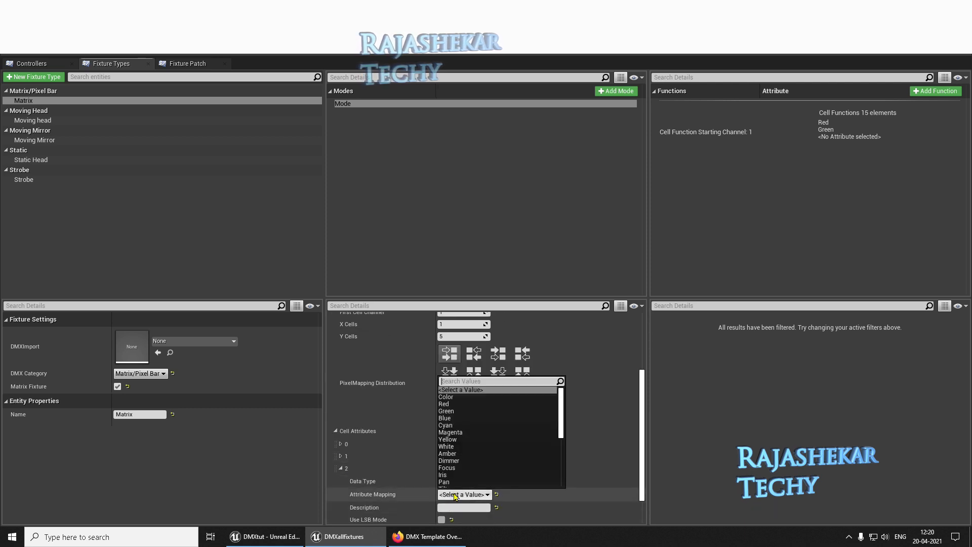
type("blue")
key("Return")
left_click(418, 535)
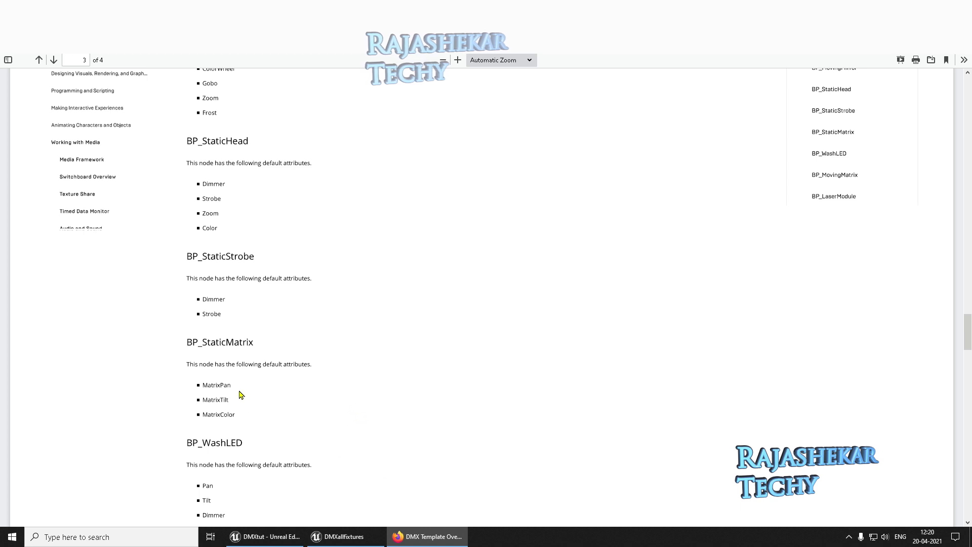
Return to the DMXallfixtures library and review the attribute mappings of the Matrix mode's three cell attributes.
left_click(336, 536)
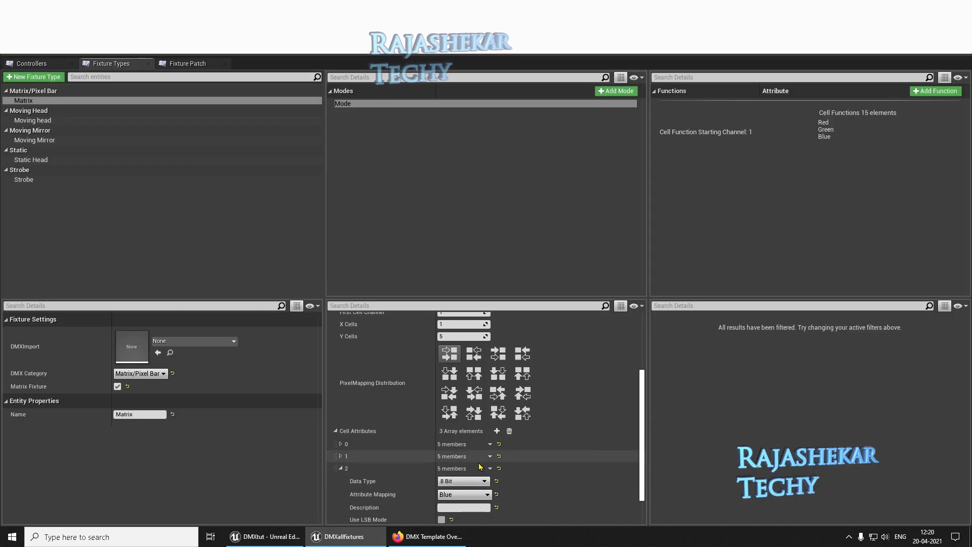
scroll(385, 476, "down", 1)
scroll(385, 476, "down", 2)
left_click(340, 381)
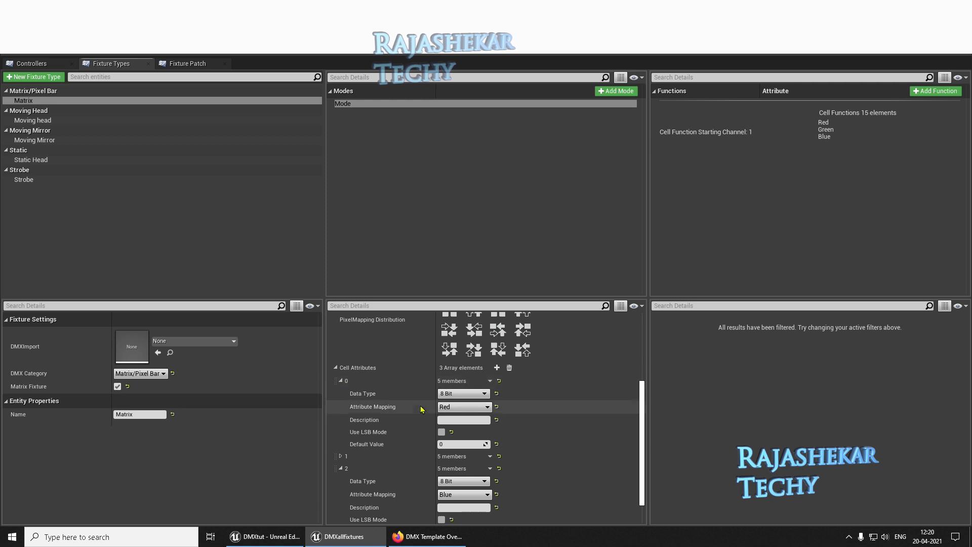
left_click(340, 457)
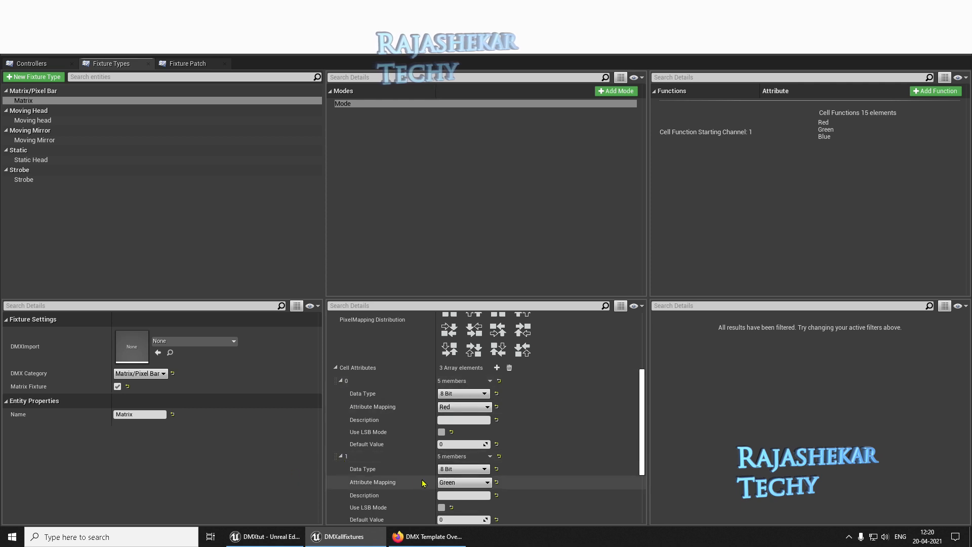
scroll(435, 485, "down", 3)
scroll(379, 428, "up", 5)
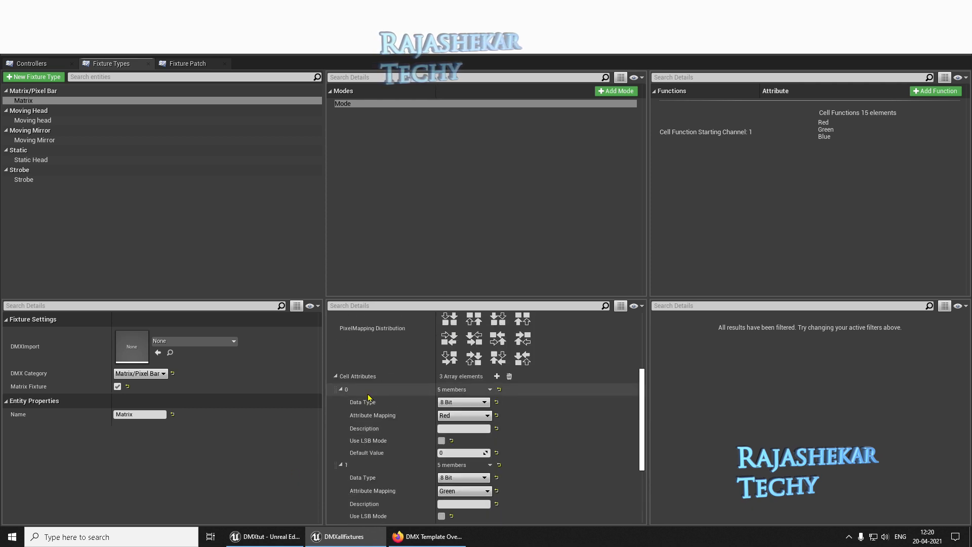
left_click(341, 439)
left_click(341, 451)
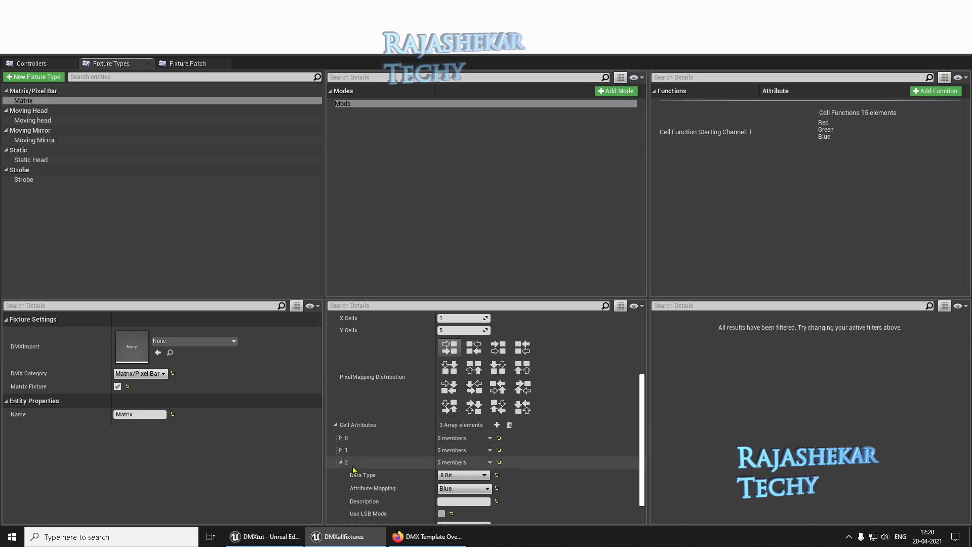
left_click(341, 463)
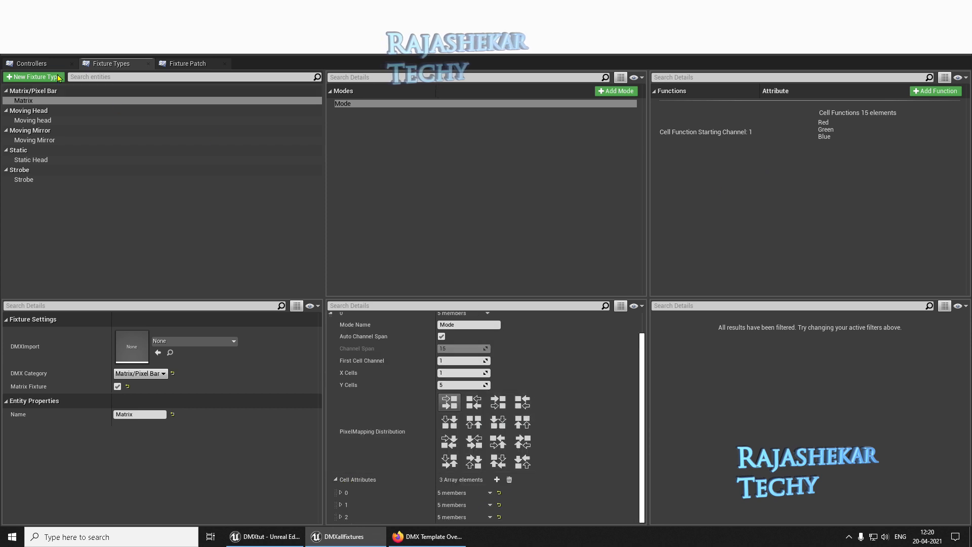
Look up BP_WashLED in the Firefox documentation, and add a fixture type named LED Wash with DMX category Other.
left_click(428, 537)
scroll(360, 413, "down", 3)
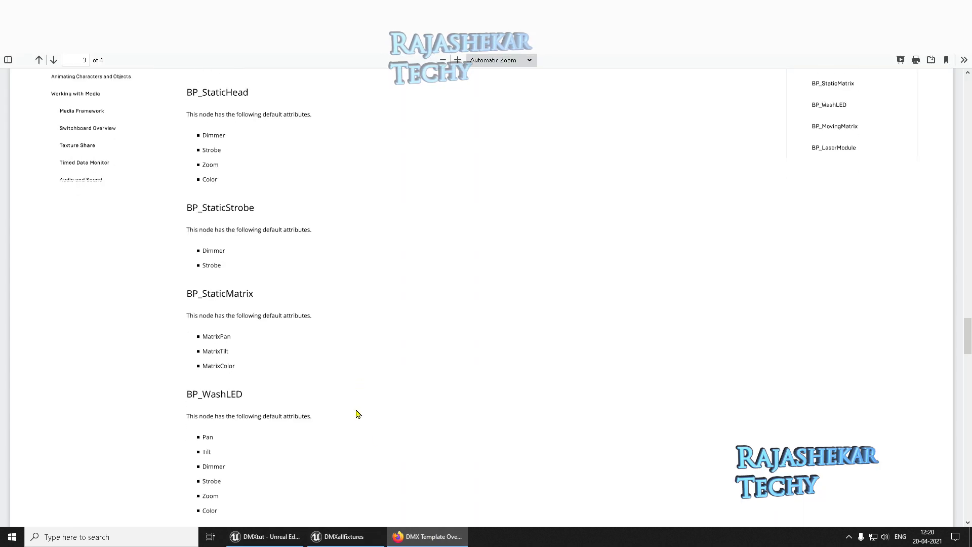
key("alt+Tab")
left_click(48, 77)
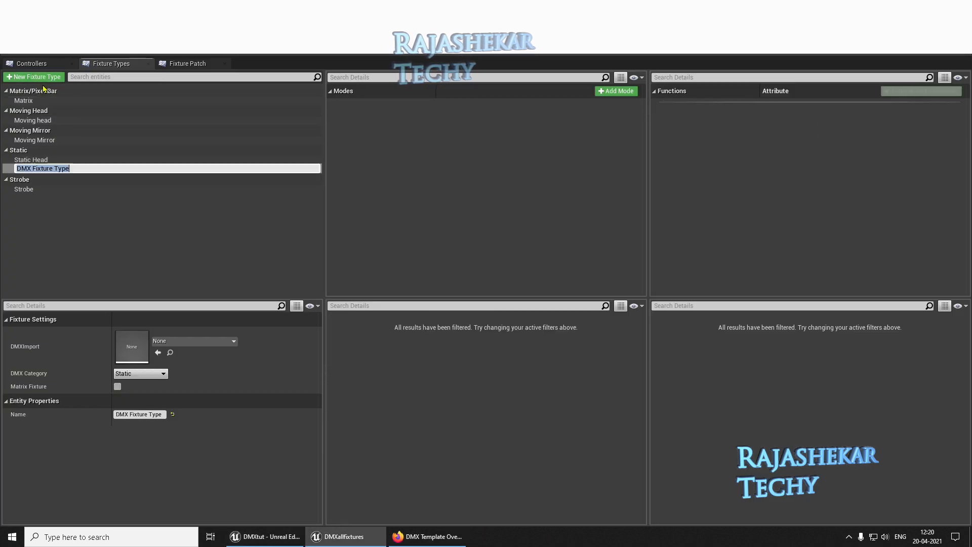
type("LED W")
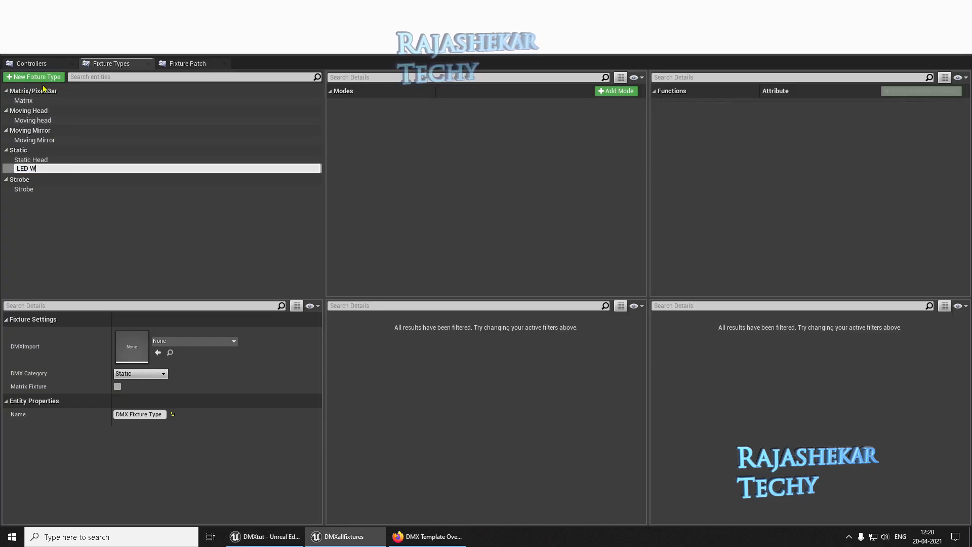
type("ash")
key("Return")
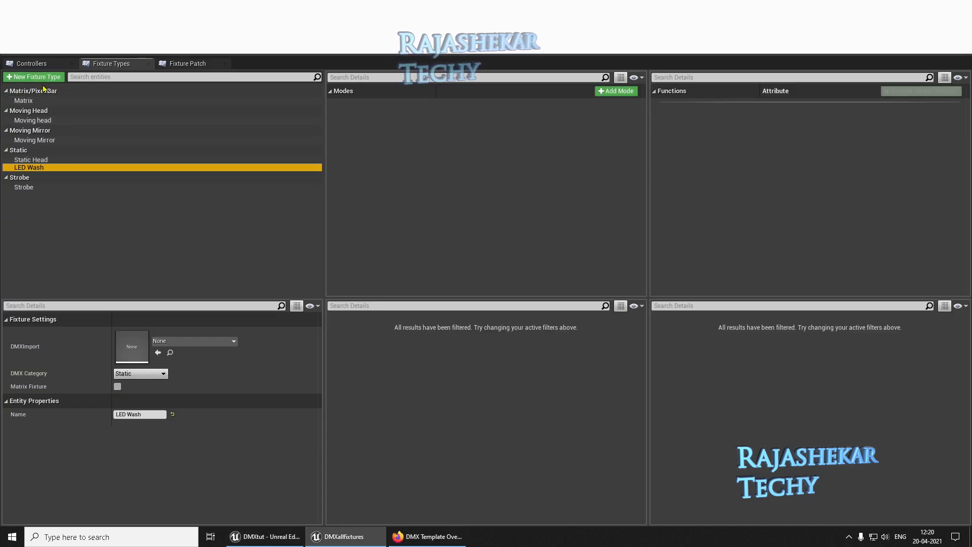
left_click(158, 374)
left_click(122, 419)
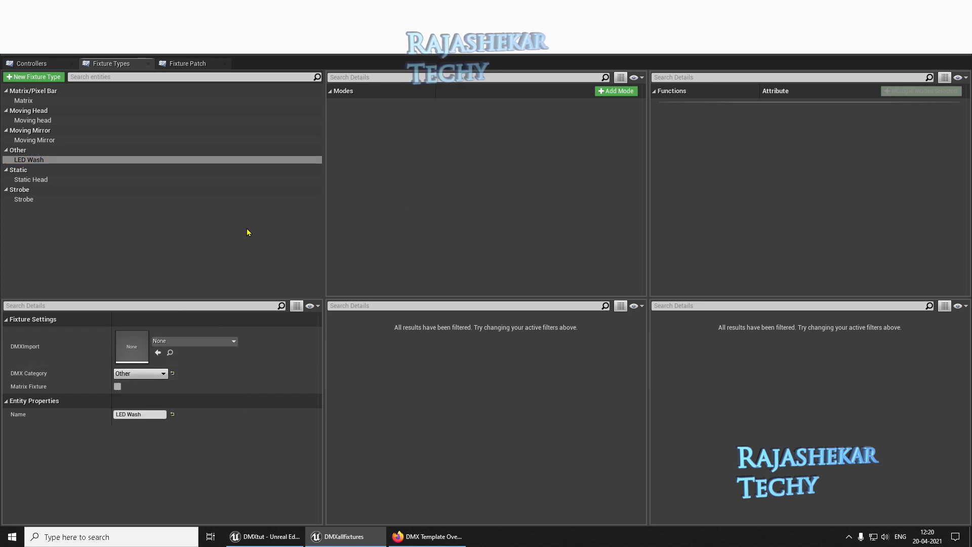
Add a mode with five functions to LED Wash, checking the BP_WashLED default attributes in Firefox.
left_click(612, 93)
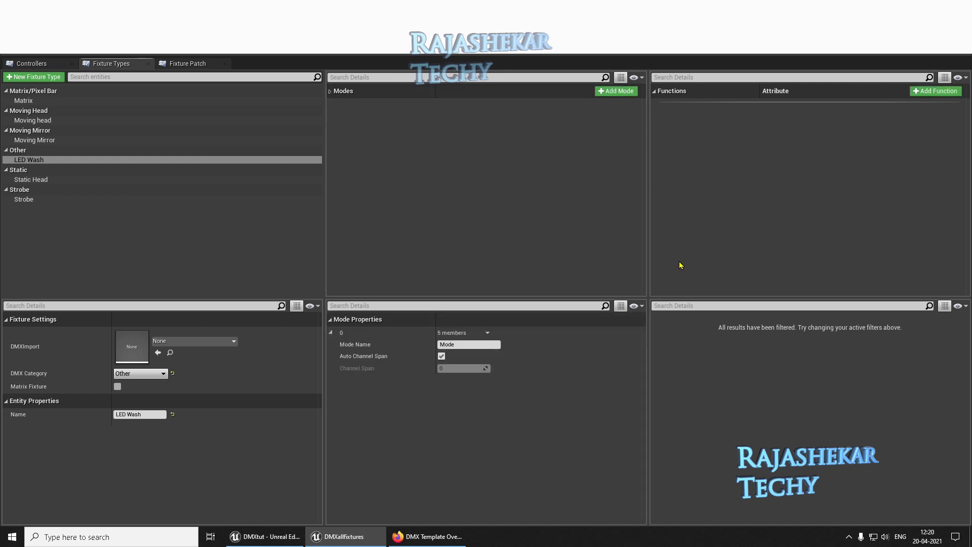
left_click(427, 536)
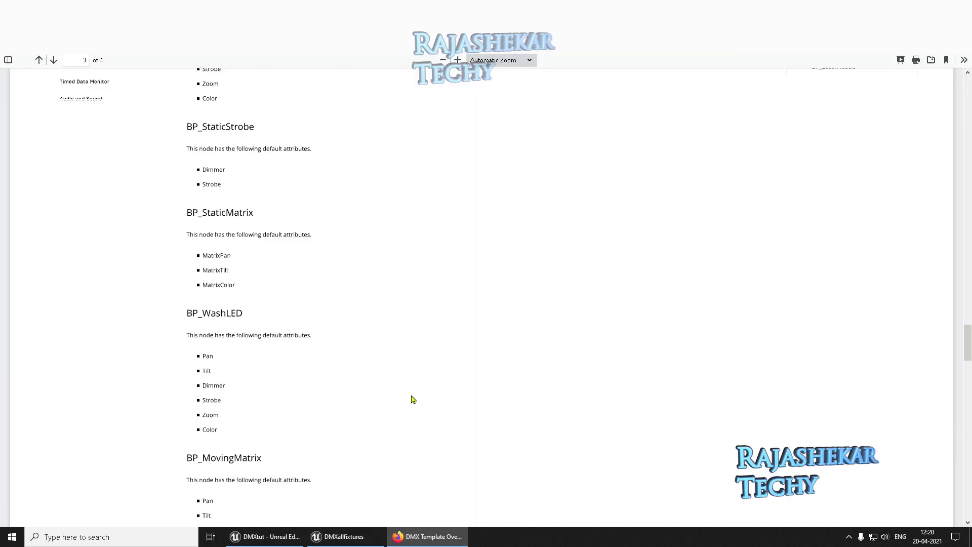
scroll(312, 345, "down", 2)
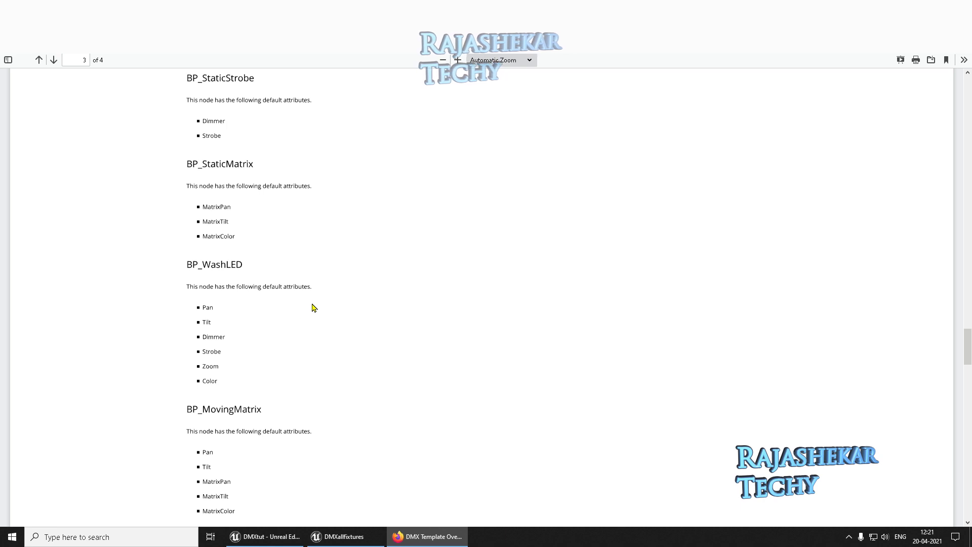
key("alt+Tab")
left_click(948, 94)
left_click(949, 94)
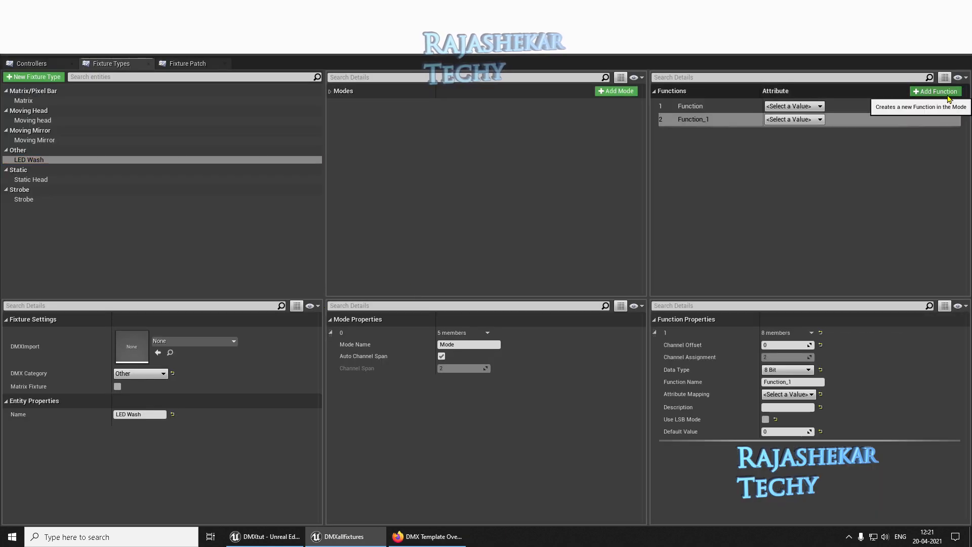
left_click(948, 94)
left_click(948, 95)
left_click(948, 94)
key("alt+Tab")
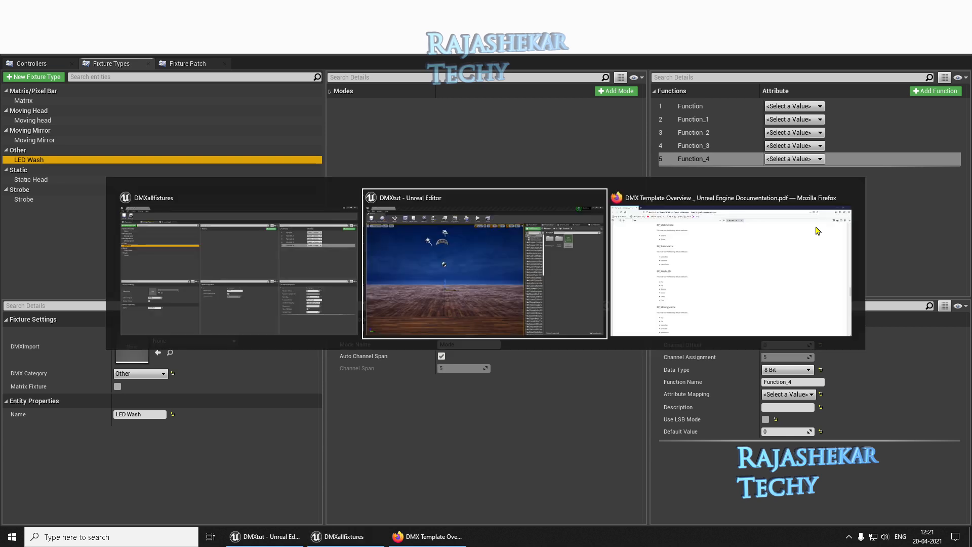
key("alt+Tab")
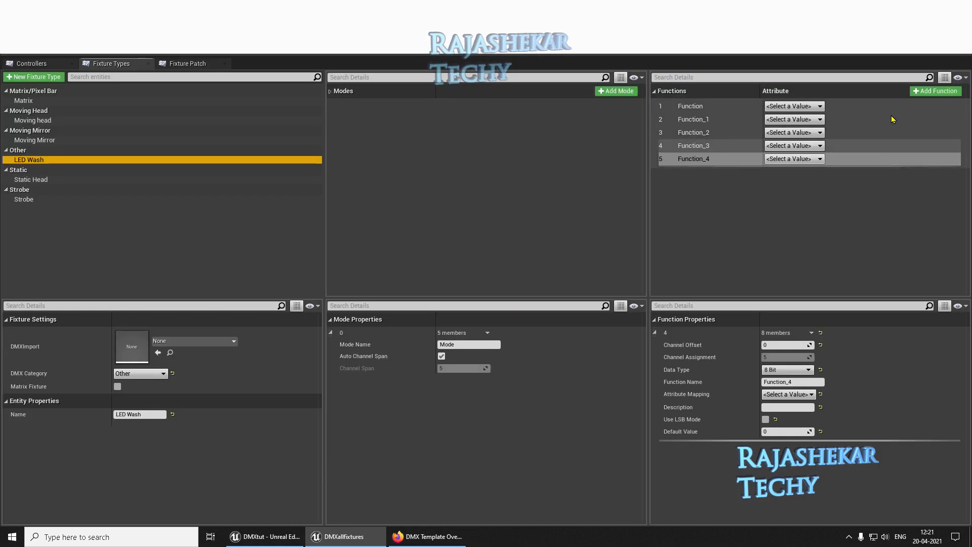
Map the first three functions of LED Wash to Pan, Tilt and Dimmer.
left_click(820, 107)
type("Pan")
key("Return")
left_click(805, 119)
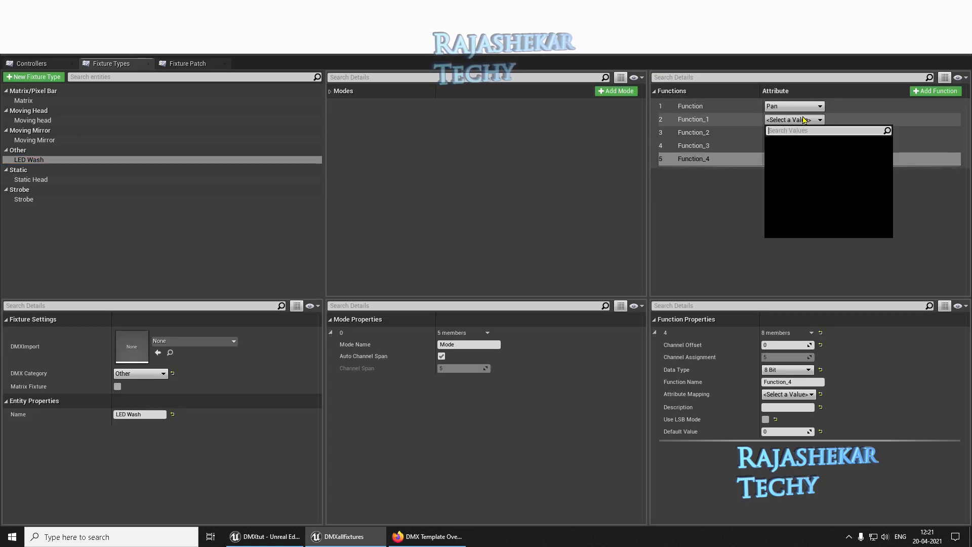
type("tilt")
key("Return")
left_click(806, 132)
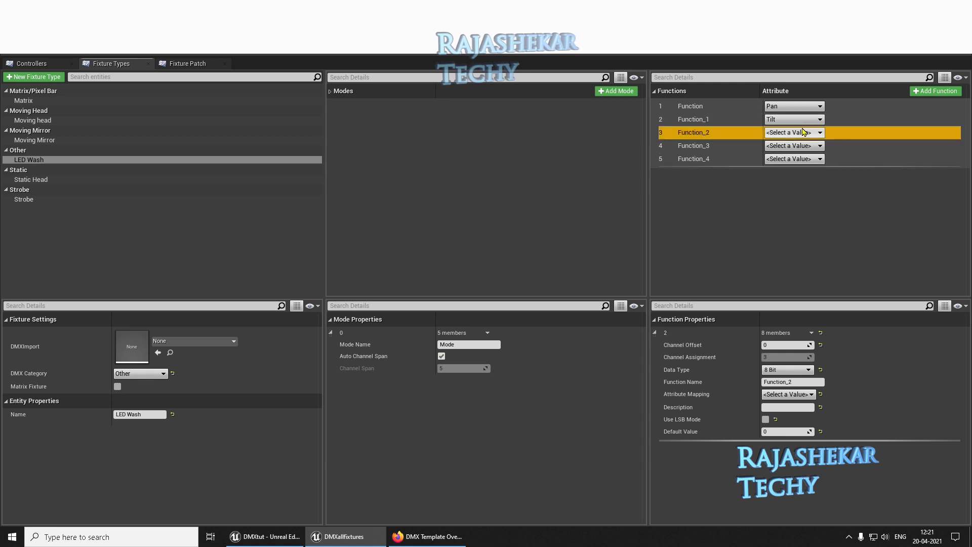
left_click(802, 132)
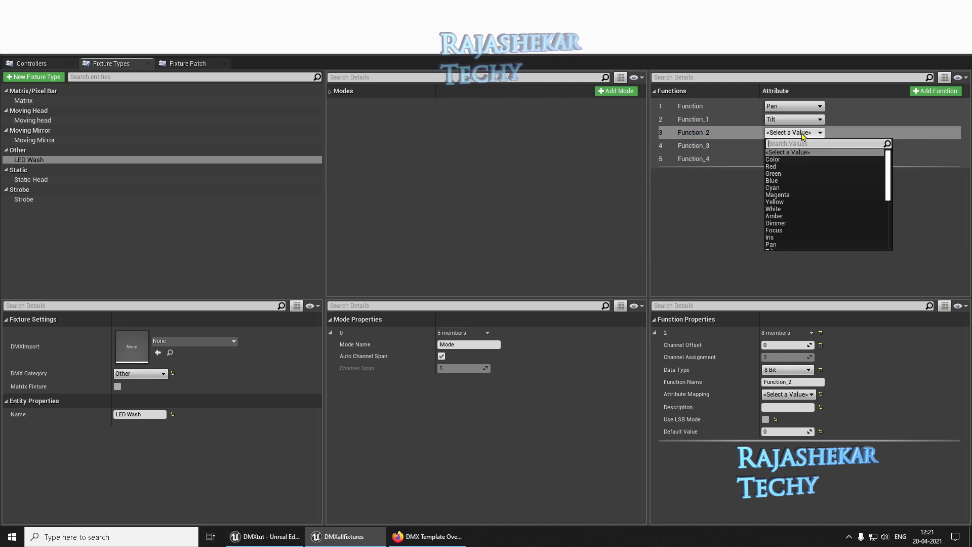
type("dimmer")
key("Return")
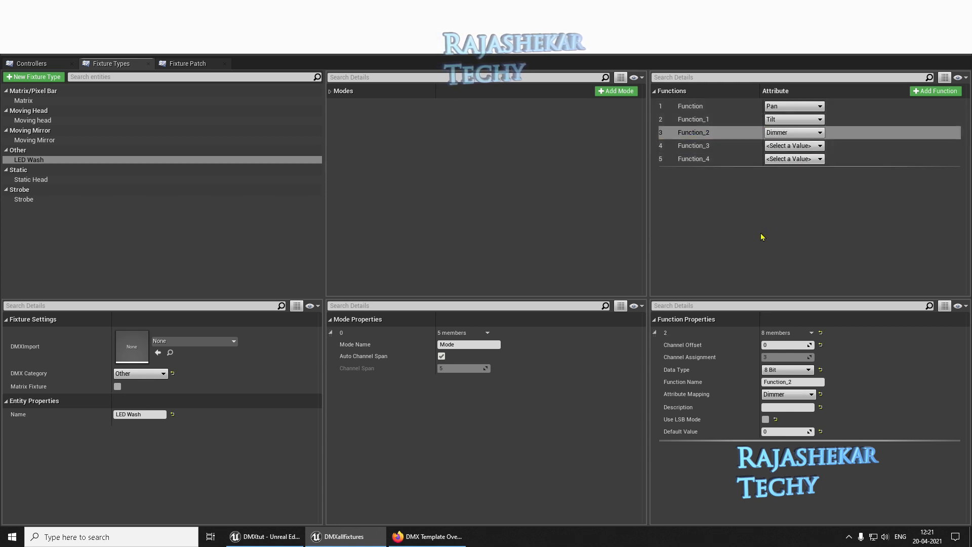
Map the fourth and fifth functions of LED Wash to Zoom and Color, and save the library.
key("alt+Tab")
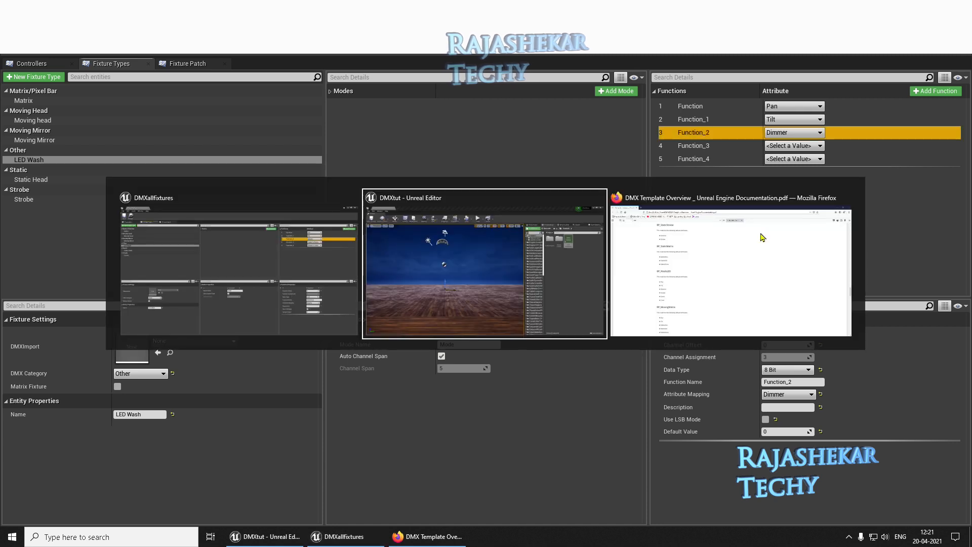
key("alt+Tab")
key("alt+Tab")
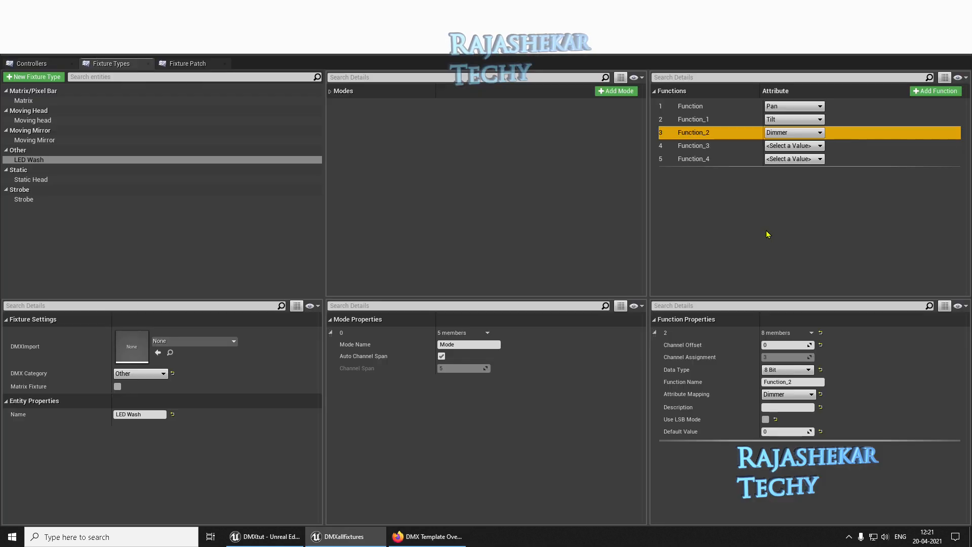
left_click(811, 147)
type("Zo")
key("Escape")
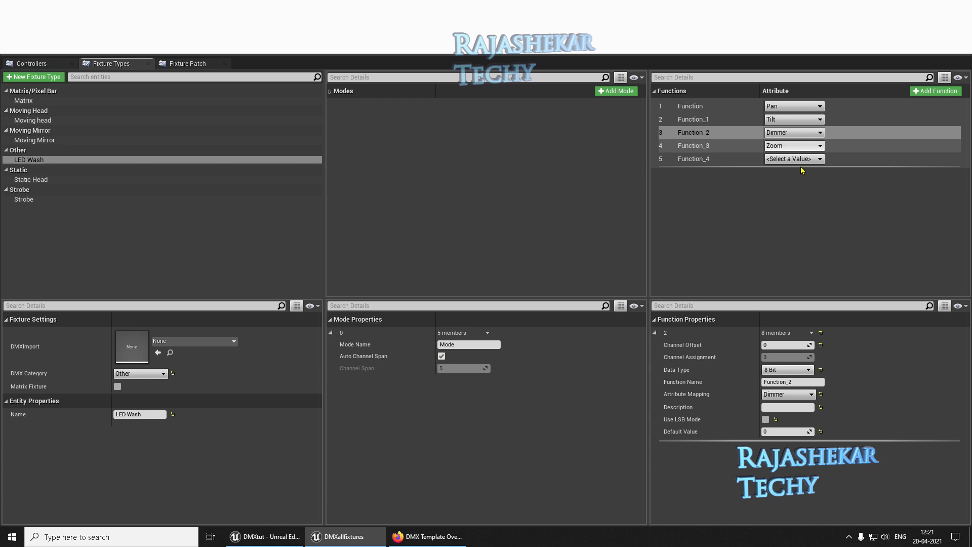
left_click(796, 160)
type("Color")
key("Return")
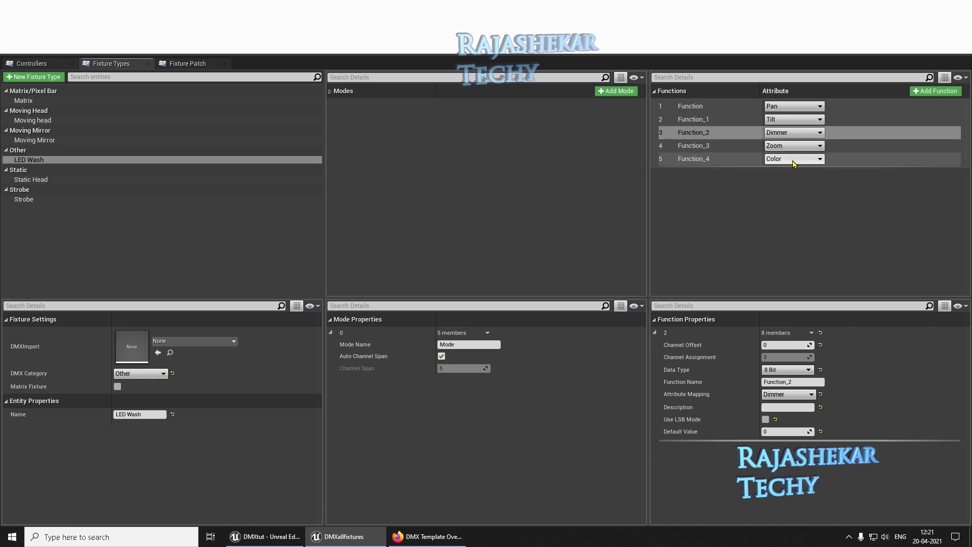
left_click(17, 50)
Check the remaining fixture blueprints in the Firefox documentation, and add a fixture type named Laser with DMX category Other.
left_click(61, 120)
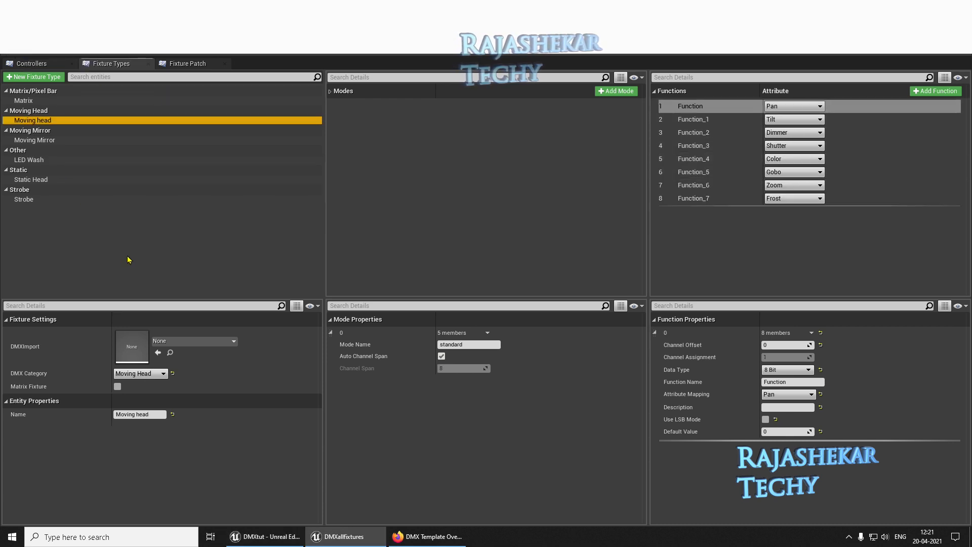
key("alt+Tab")
key("Tab")
scroll(144, 254, "down", 1)
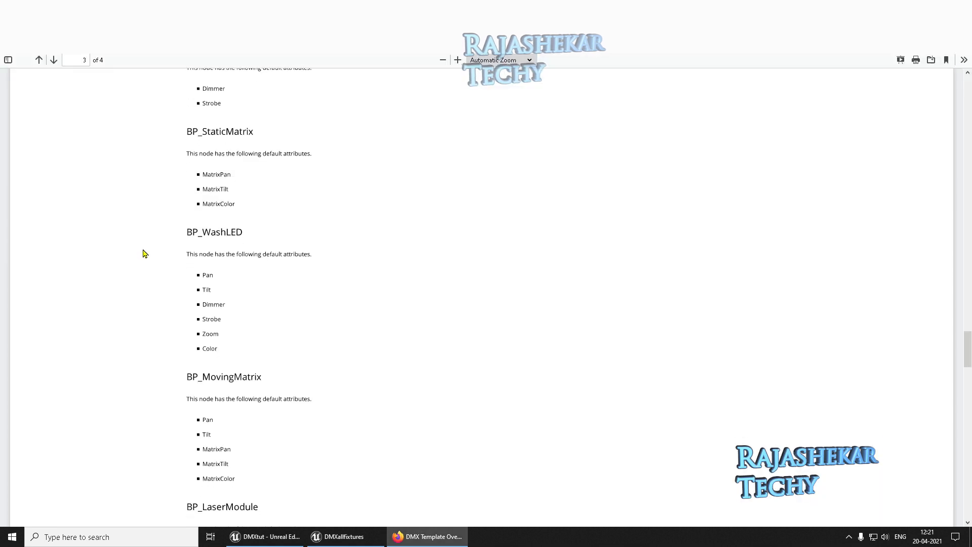
scroll(144, 253, "down", 6)
key("alt+Tab")
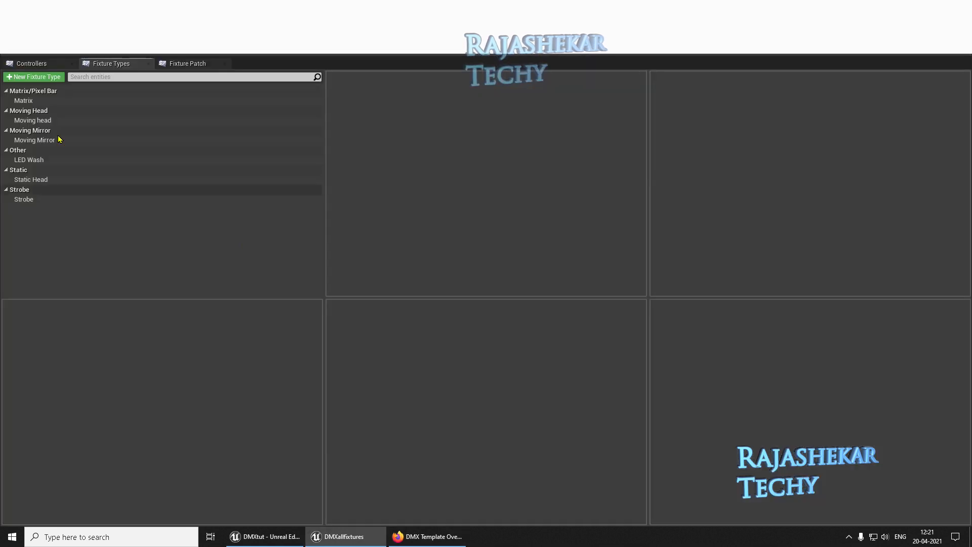
left_click(34, 76)
type("L")
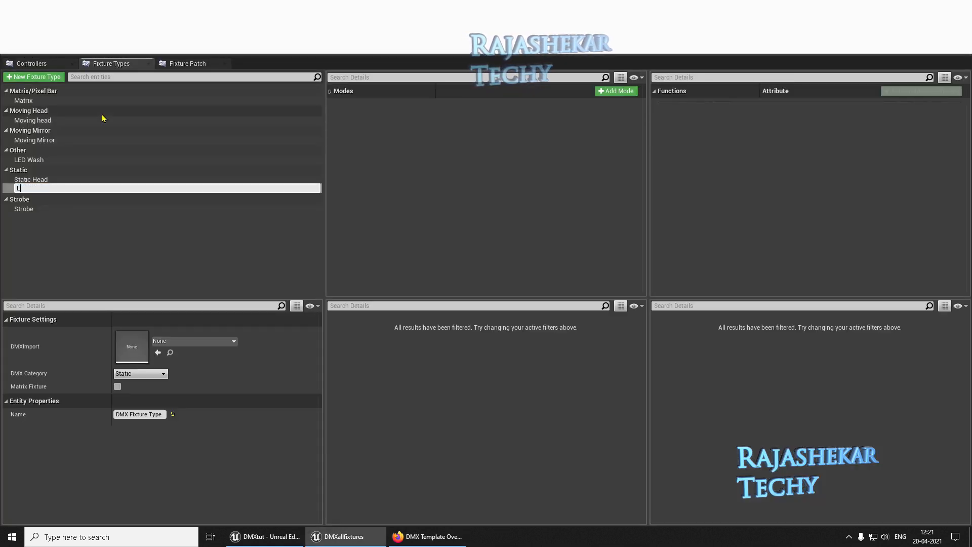
type("aser")
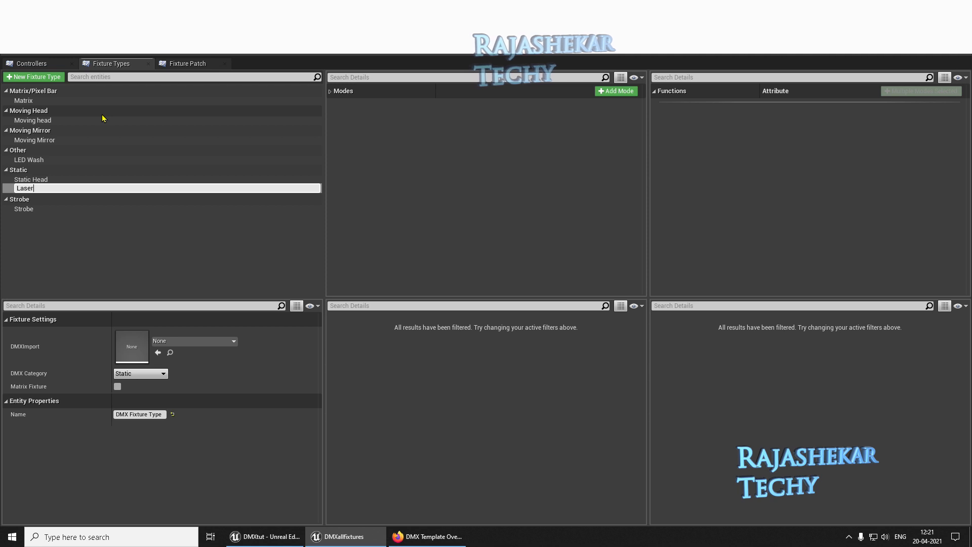
key("Return")
left_click(131, 375)
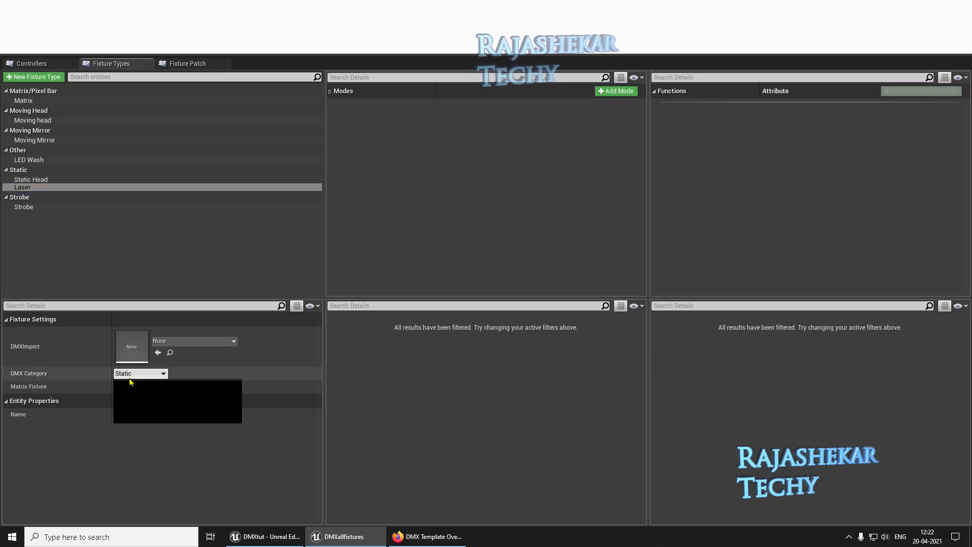
left_click(122, 418)
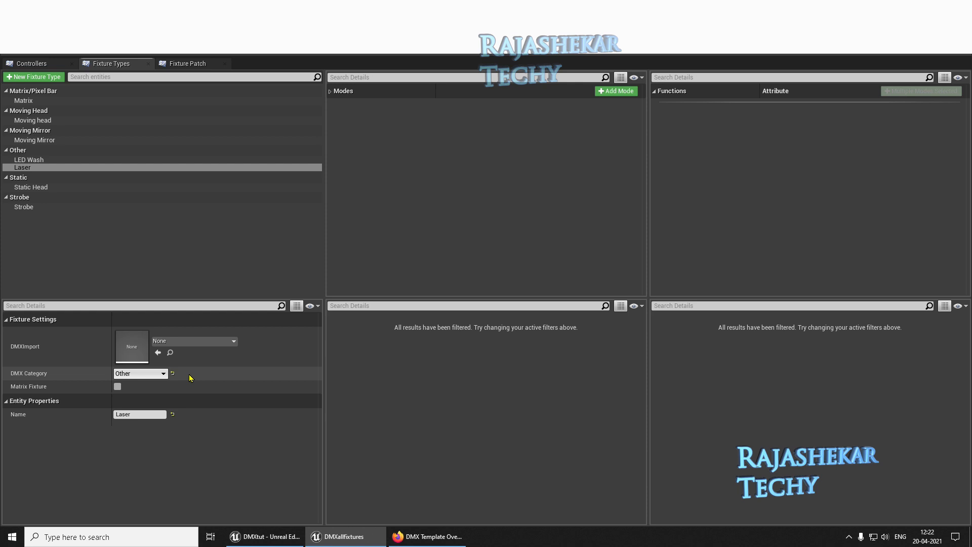
Add a mode to the Laser fixture type and check the BP_LaserModule default attributes in Firefox.
left_click(616, 91)
key("alt+Tab")
key("Tab")
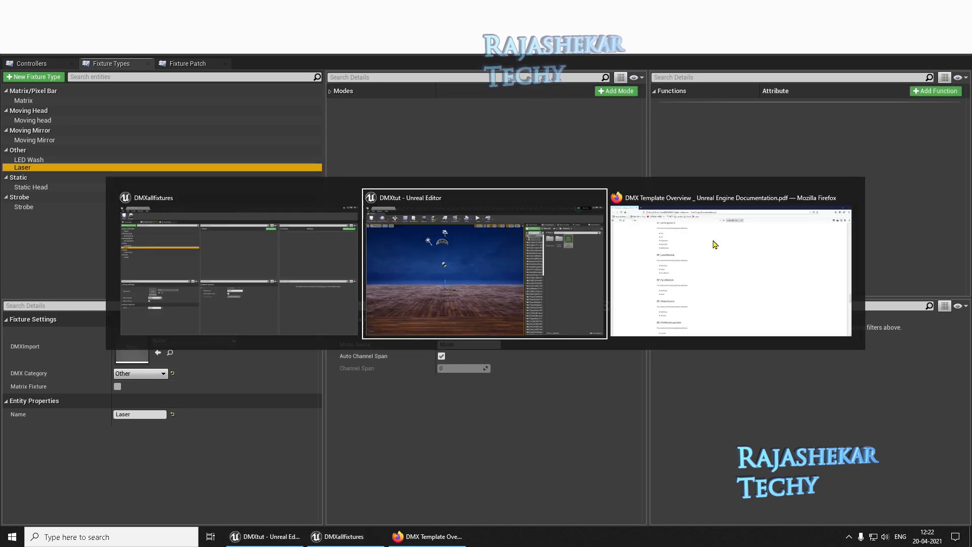
scroll(618, 226, "down", 2)
scroll(621, 229, "up", 1)
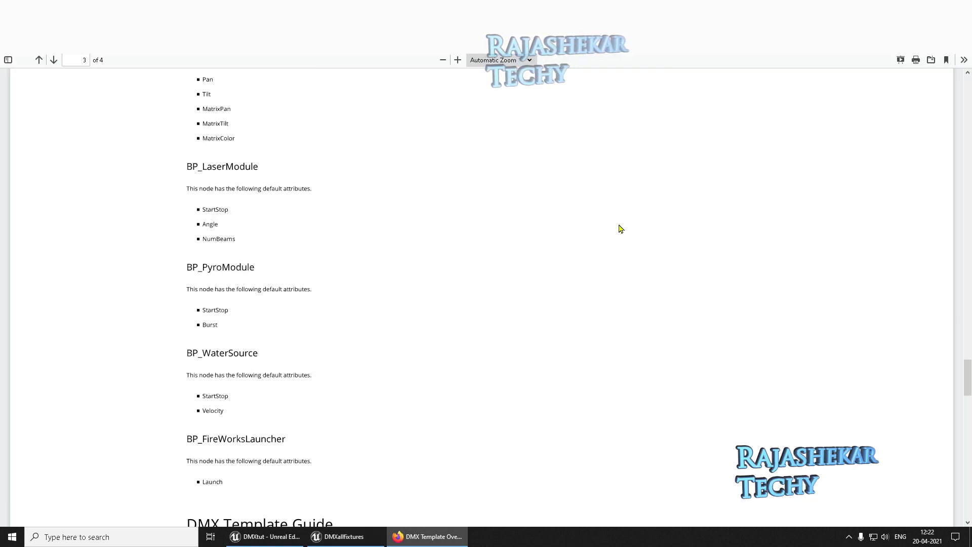
key("alt+Tab")
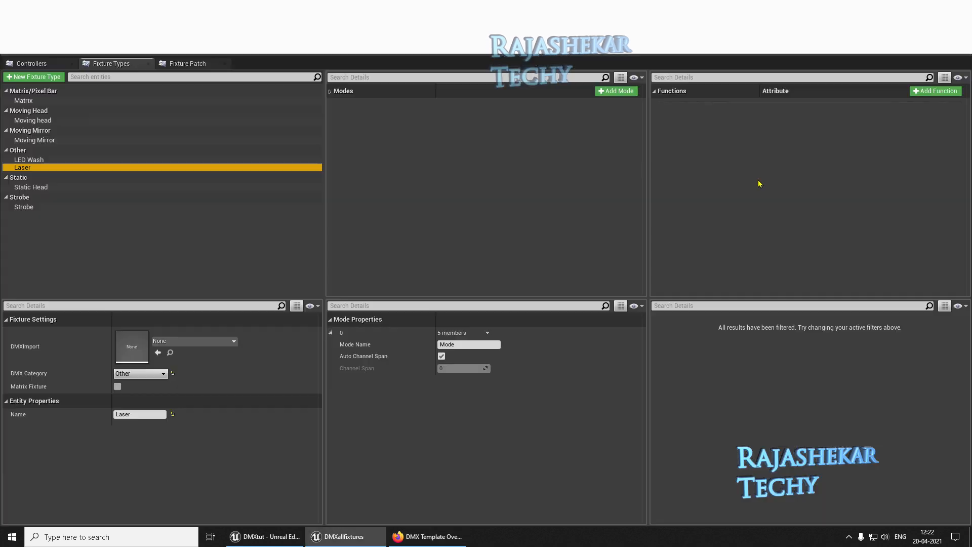
Add three functions to the Laser fixture's mode and map the first one to ModeStartStop.
left_click(936, 90)
left_click(936, 91)
left_click(936, 91)
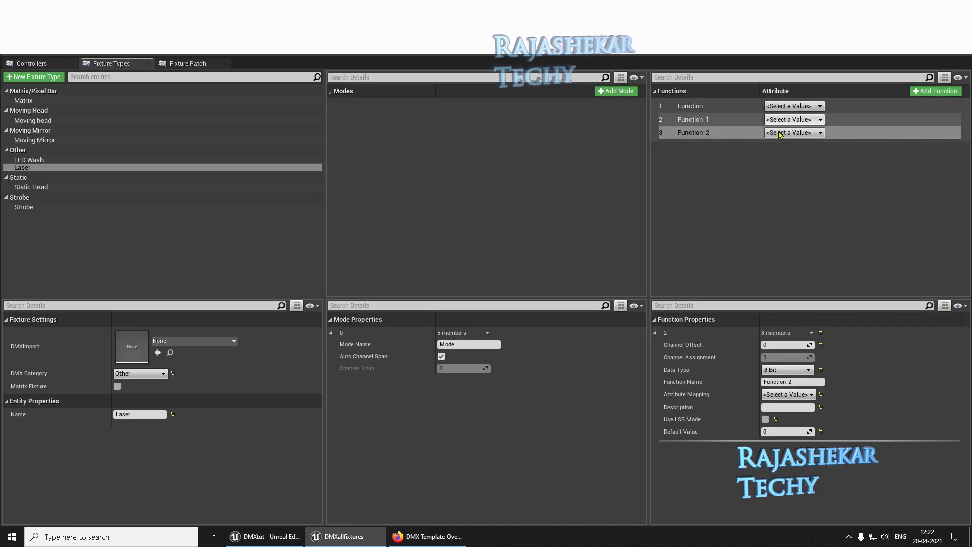
left_click(778, 108)
type("s")
key("Down")
key("Down")
key("Down")
key("Down")
key("Down")
key("Down")
key("Down")
key("Down")
key("Down")
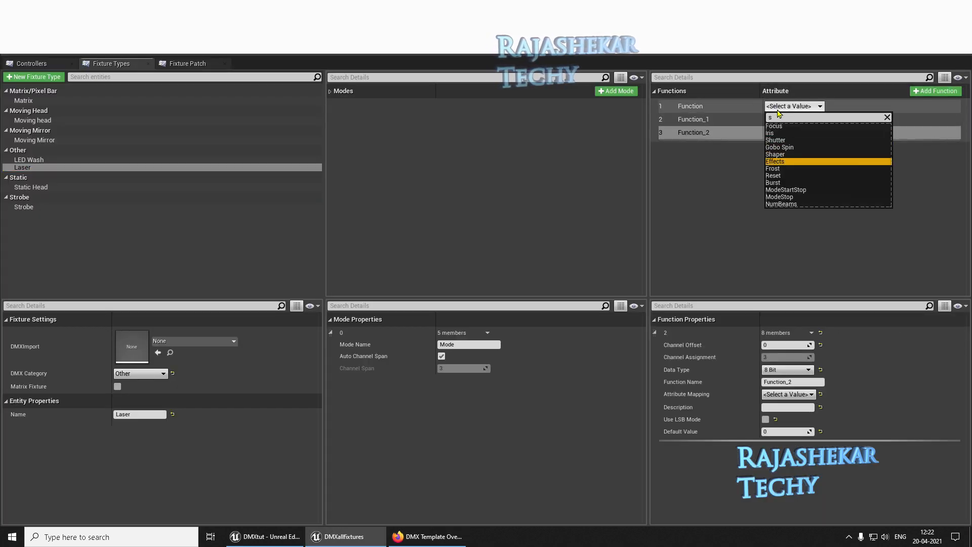
key("Down")
key("Return")
Map the second function of Laser to Angle and the third to NumBeams.
left_click(787, 119)
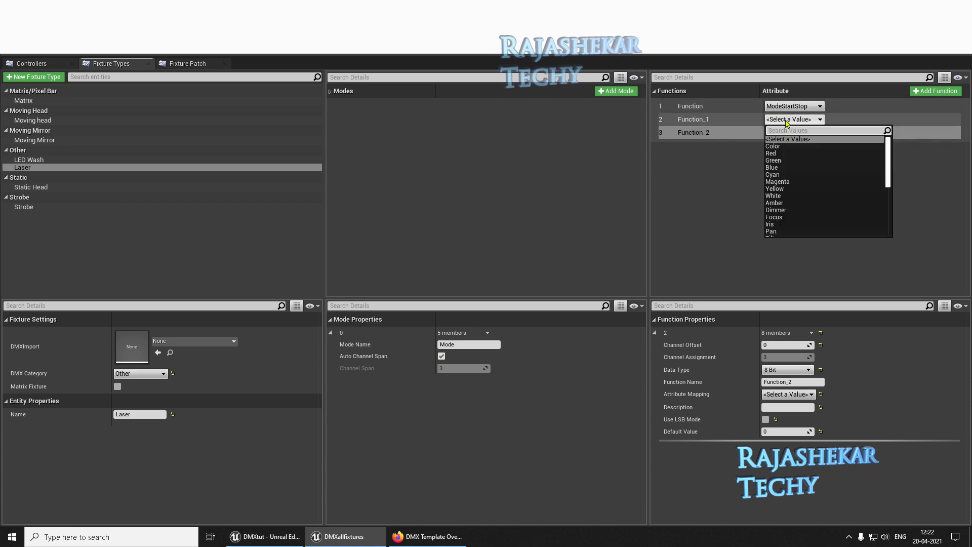
type("cy")
key("Return")
left_click(787, 122)
type("a")
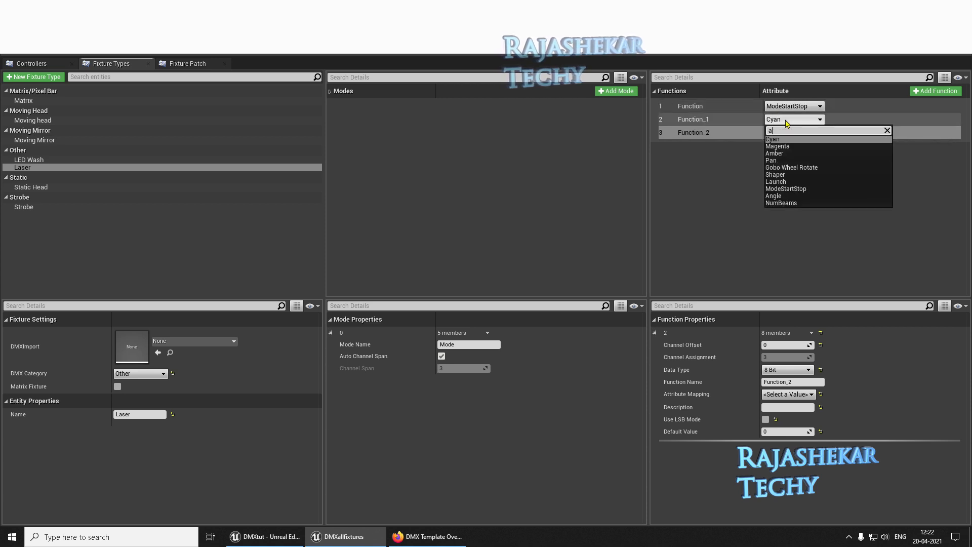
key("BackSpace")
type("ng")
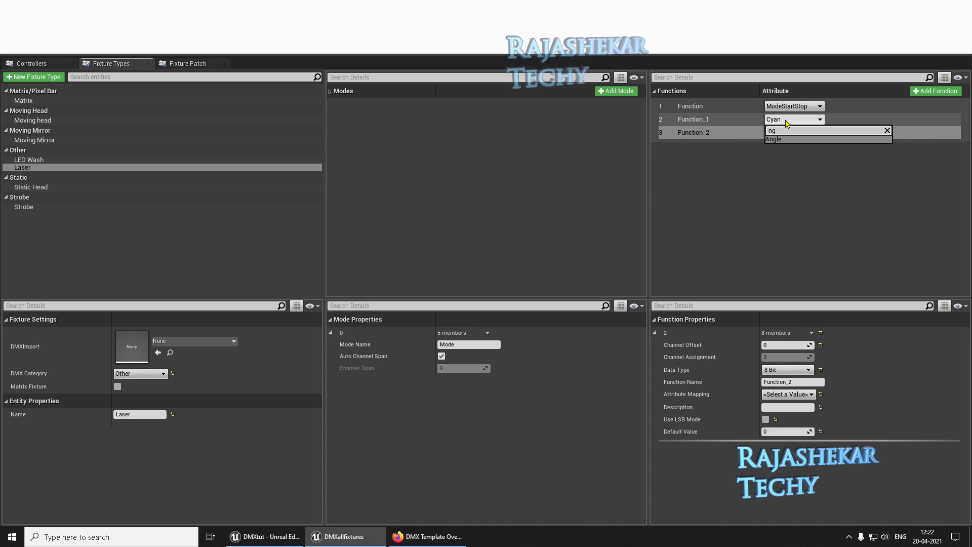
key("Return")
left_click(788, 134)
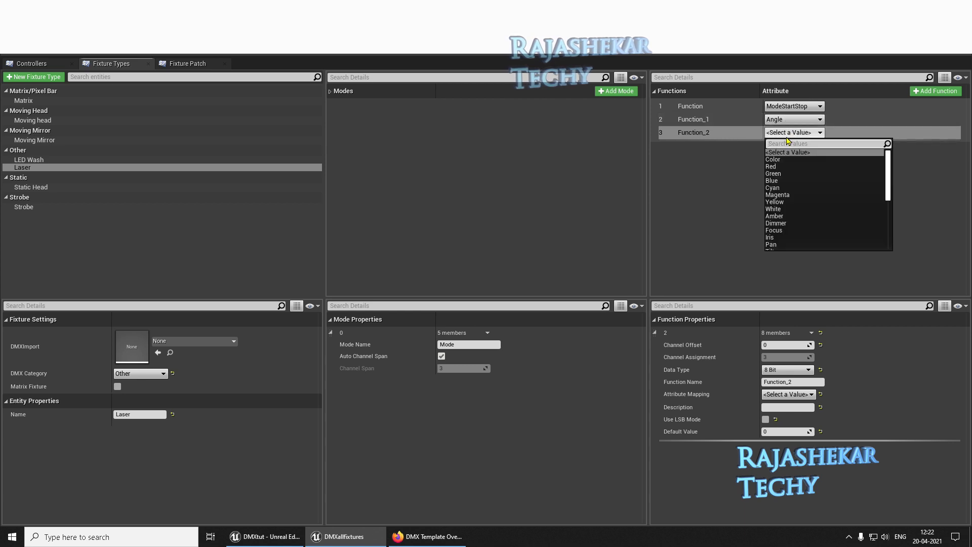
type("bea")
key("Return")
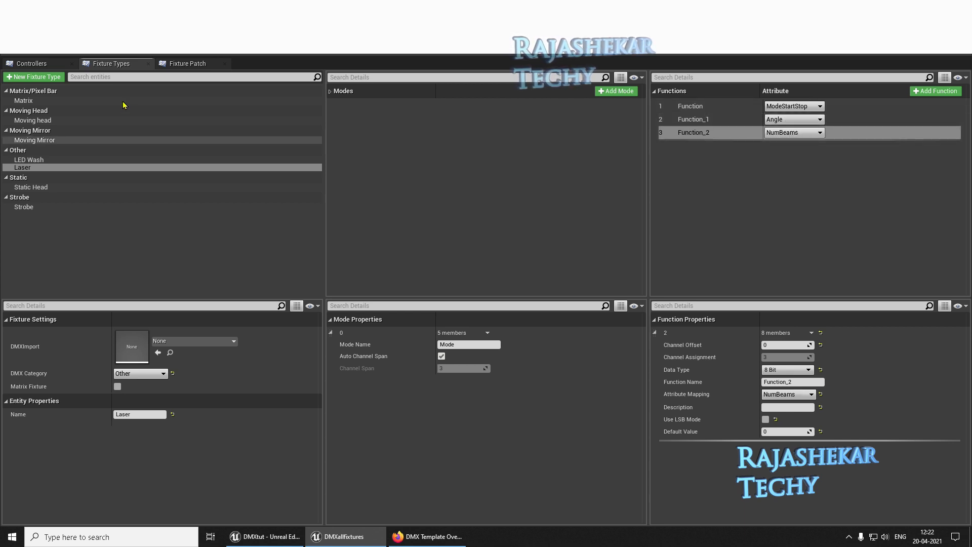
Add a fixture type named Fire with DMX category Other and give it a mode.
left_click(44, 79)
type("Fire")
key("Return")
left_click(148, 374)
left_click(142, 419)
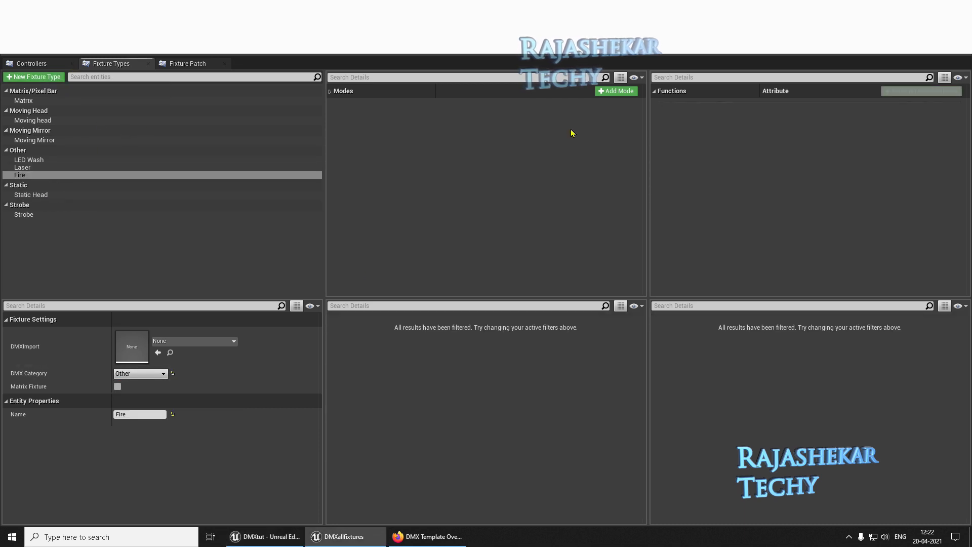
left_click(617, 91)
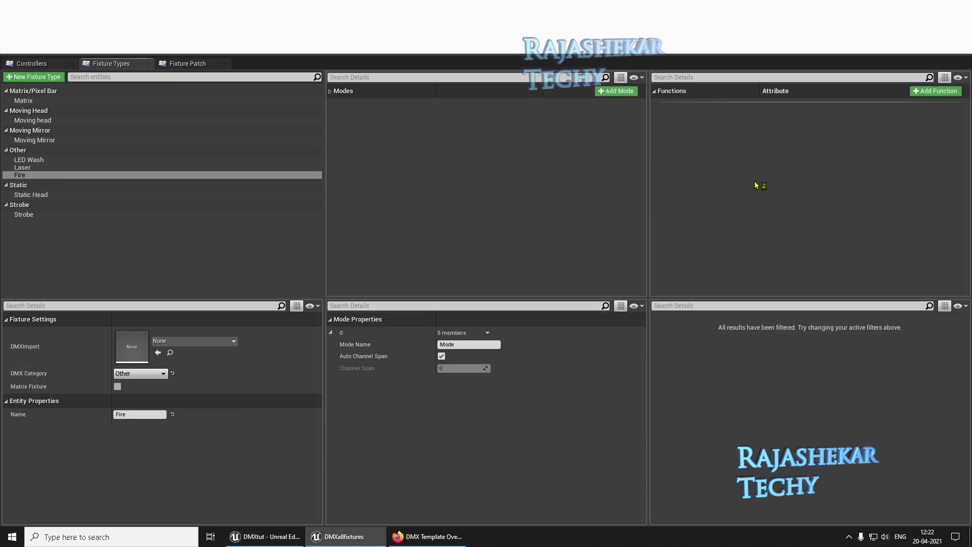
Check the BP_FireWorksLauncher default attributes in Firefox, and add a function mapped to Launch to the Fire fixture type in Unreal.
left_click(428, 536)
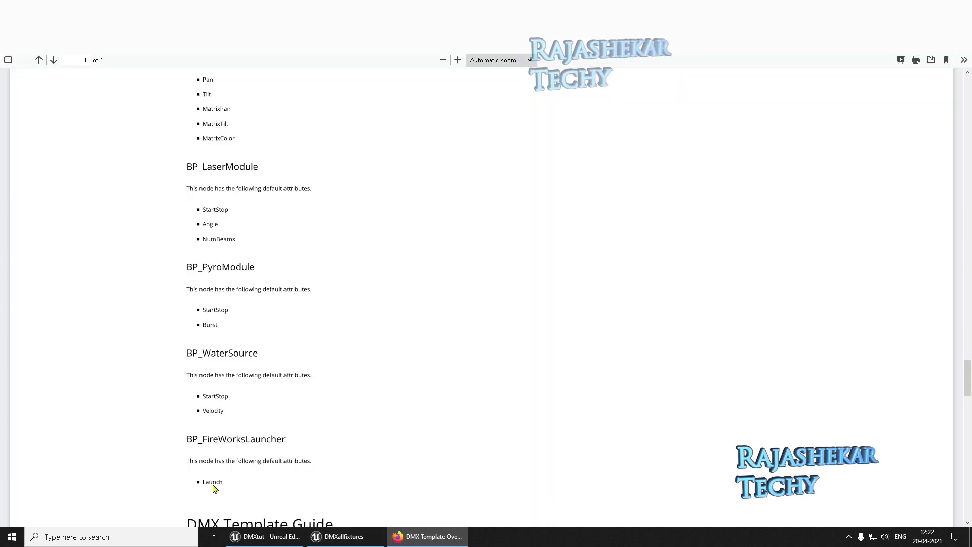
left_click(340, 536)
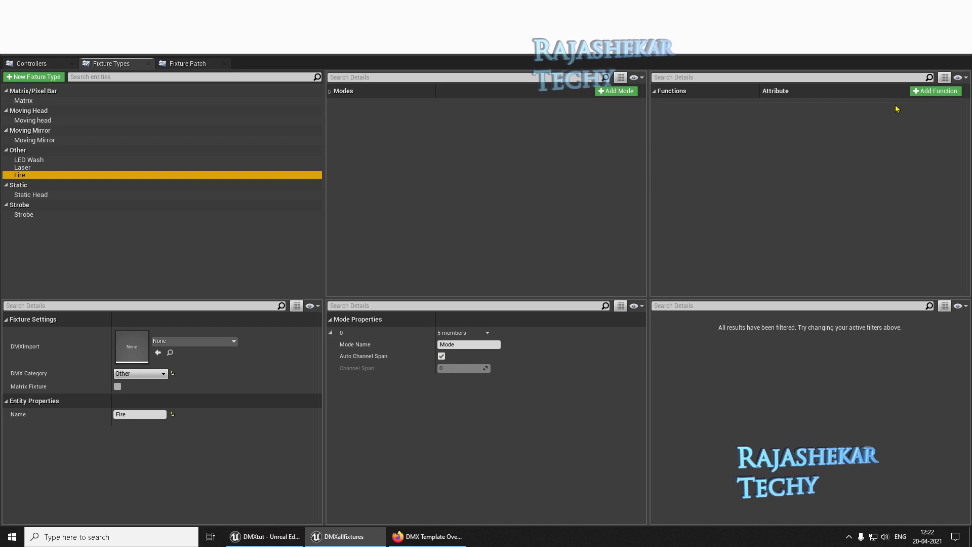
left_click(935, 91)
left_click(805, 107)
type("la")
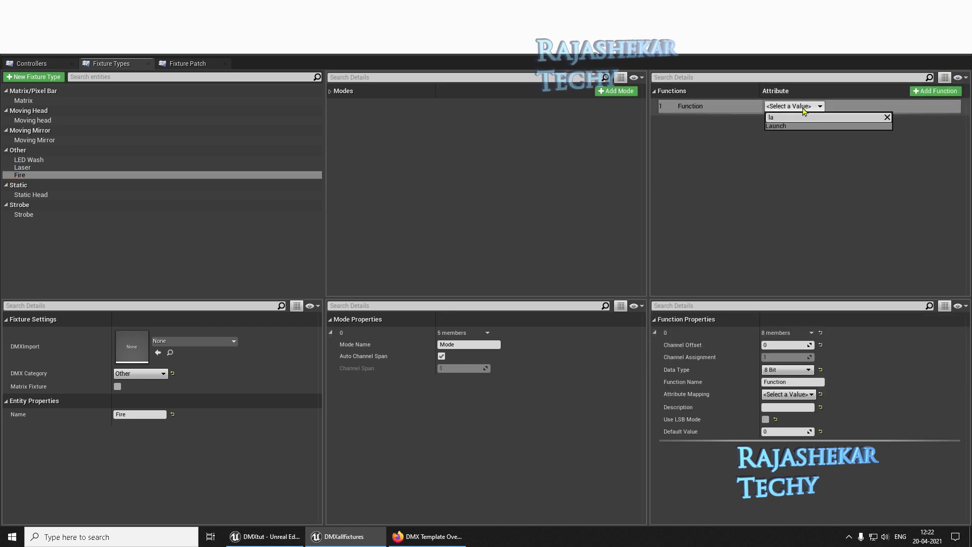
key("Return")
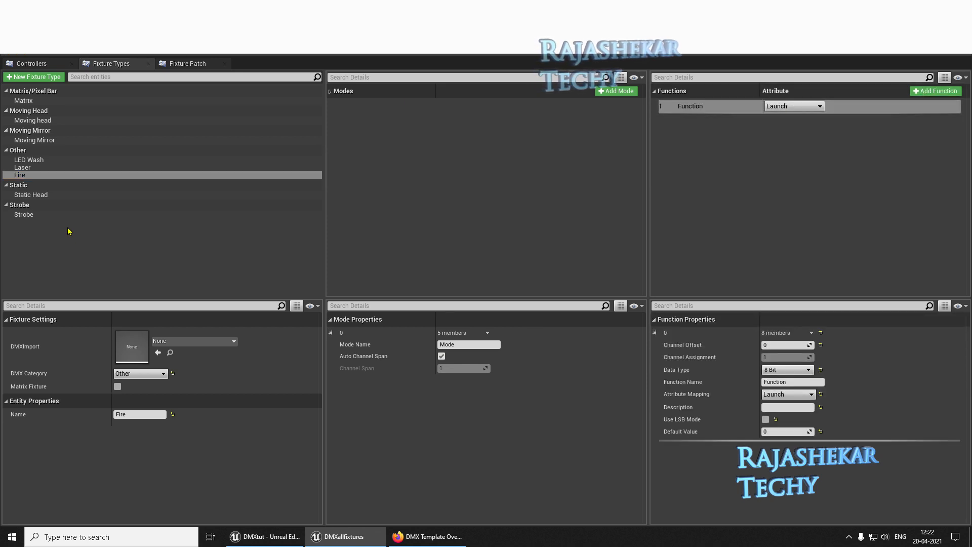
Add a fixture type named Pyro with DMX category Other and give it a mode.
left_click(34, 77)
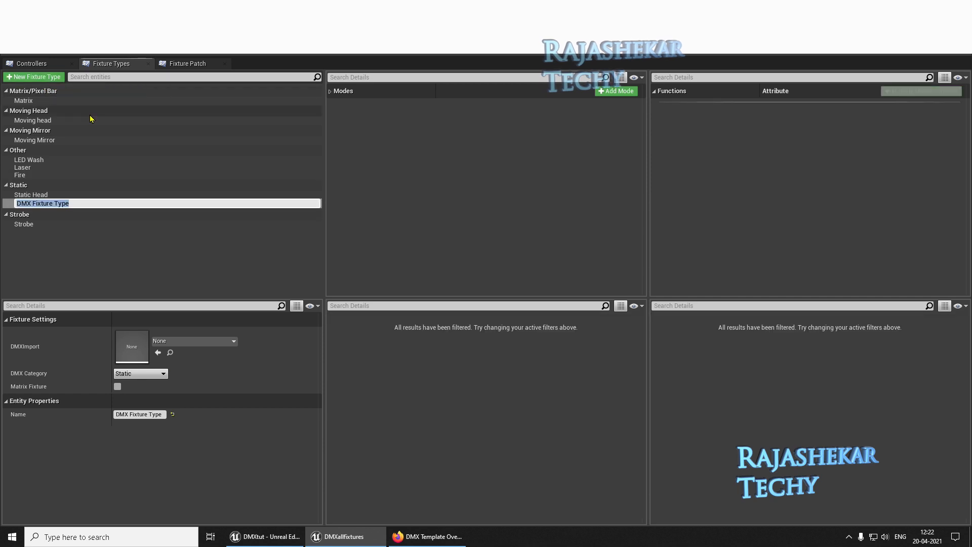
type("Pyro")
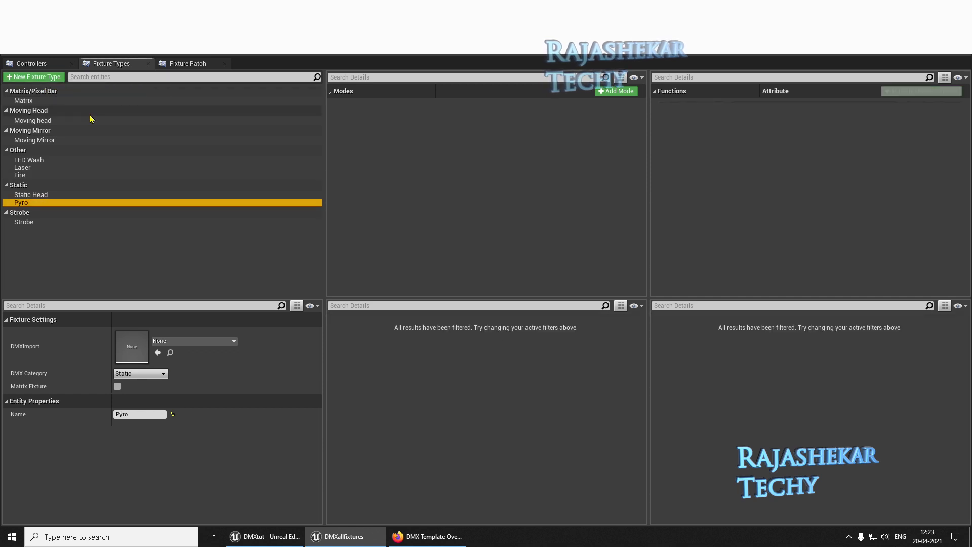
left_click(150, 374)
key("Return")
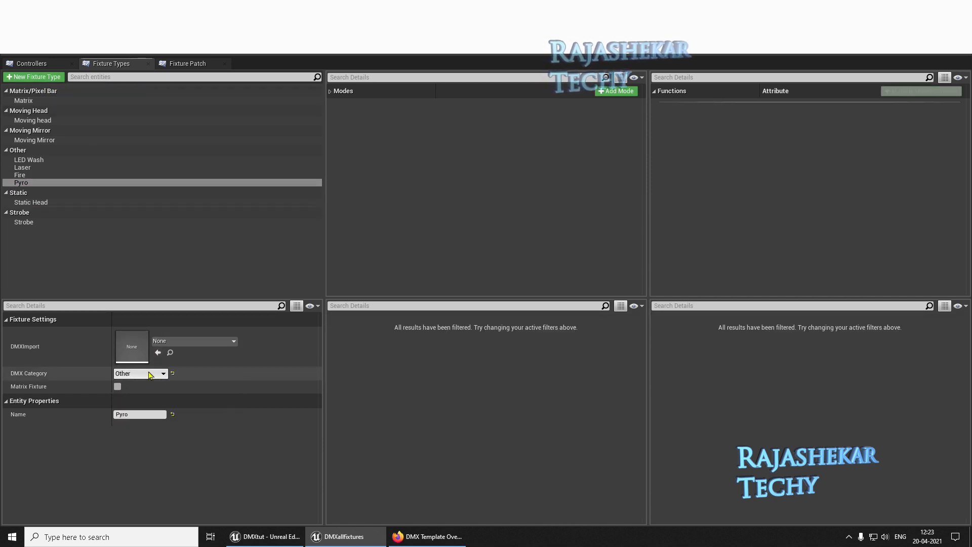
left_click(617, 91)
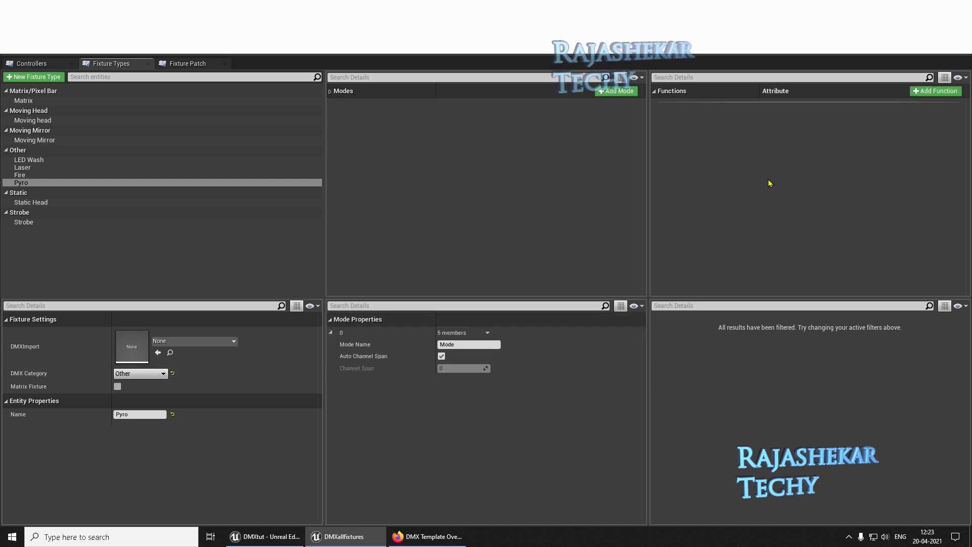
Check the BP_PyroModule default attributes in Firefox, and add two functions to the Pyro mode in the Unreal DMX library.
left_click(354, 539)
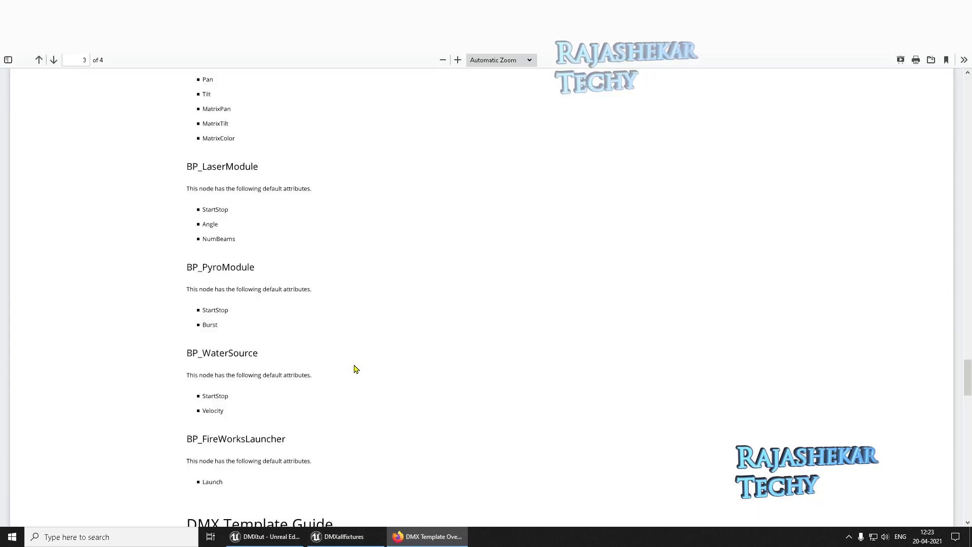
mouse_move(299, 541)
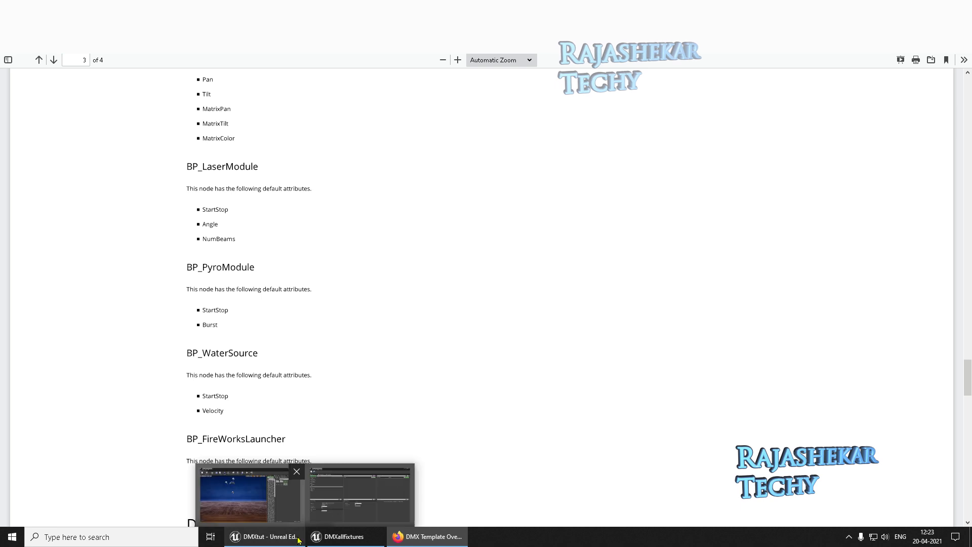
left_click(361, 494)
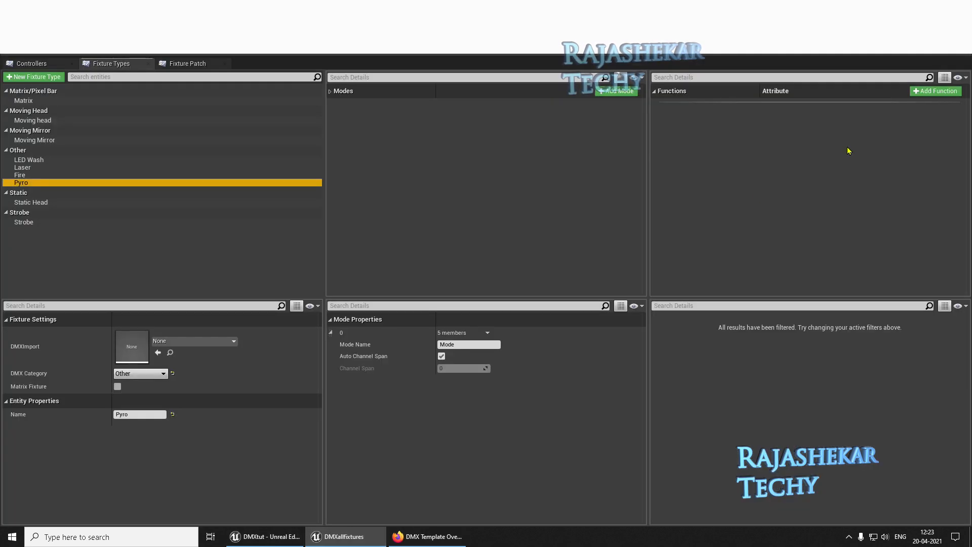
left_click(925, 94)
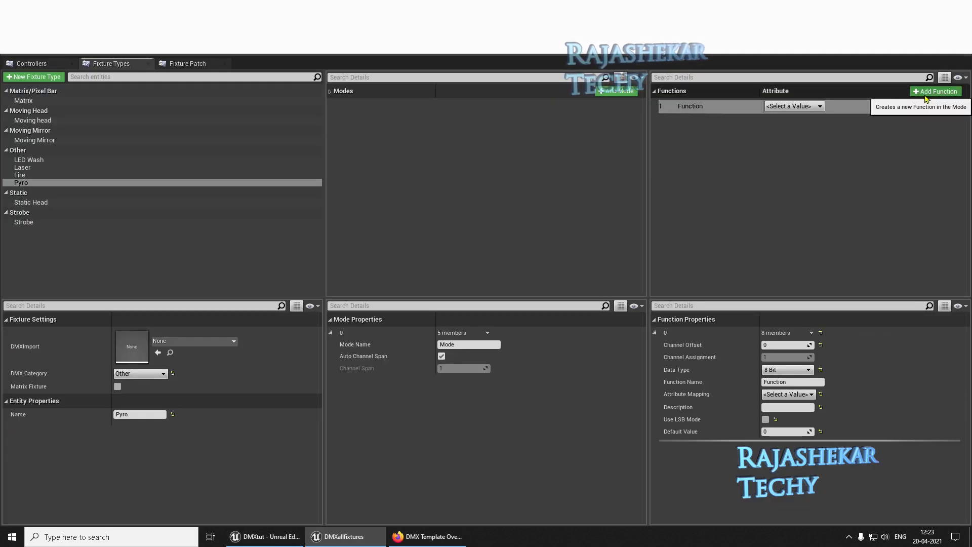
left_click(927, 94)
left_click(702, 95)
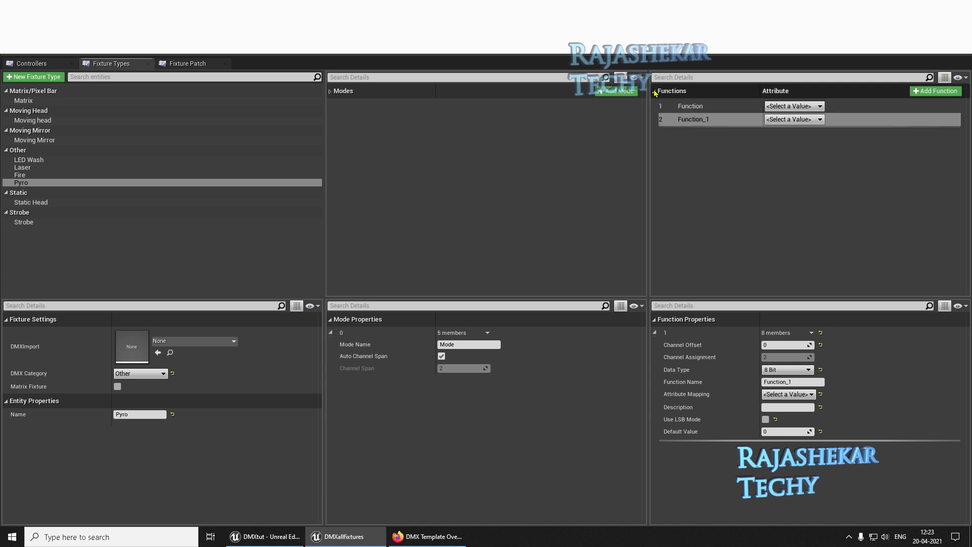
Map the first function of Pyro to ModeStartStop and the second to Burst.
left_click(791, 105)
type("se")
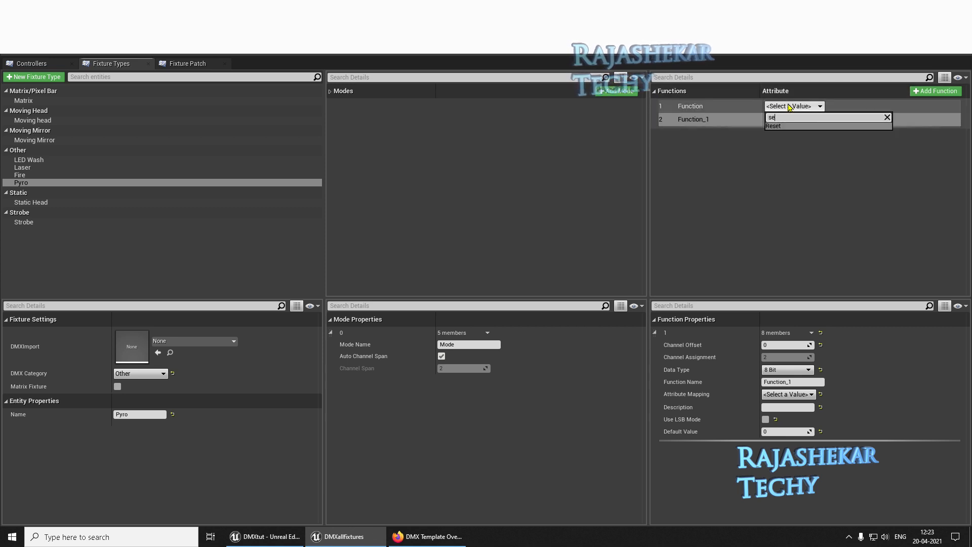
key("BackSpace")
key("BackSpace")
type("modes")
key("Return")
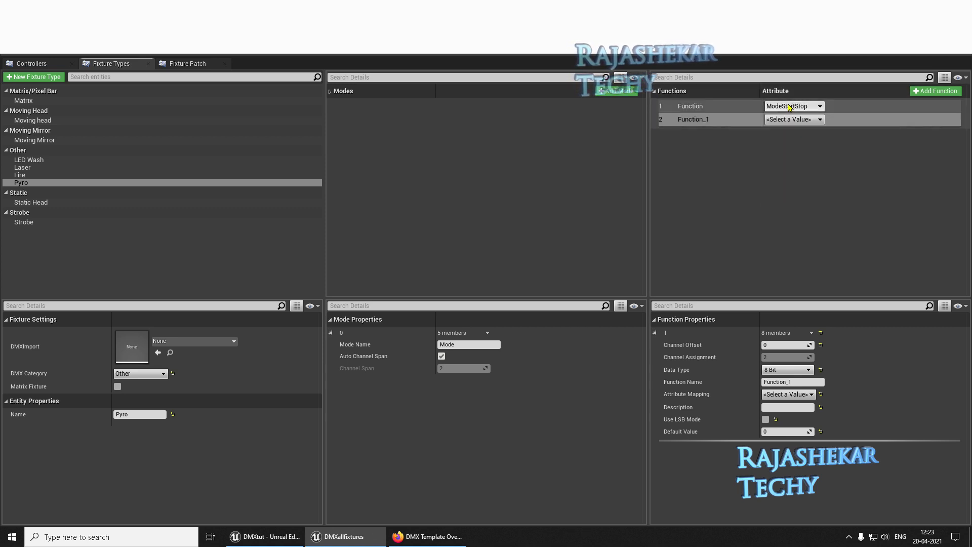
left_click(783, 119)
type("bur")
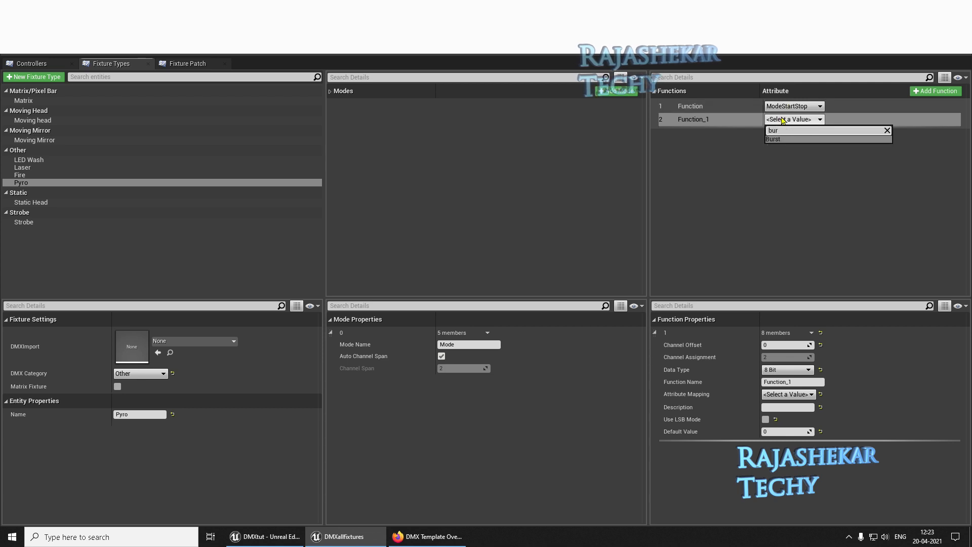
key("Return")
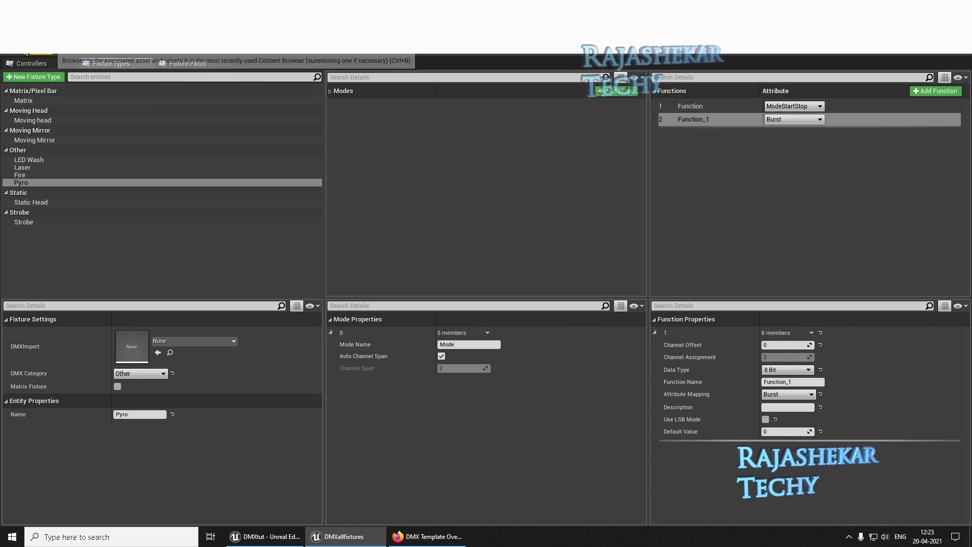
Add a fixture type named Water with DMX category Other and give it a mode.
left_click(31, 77)
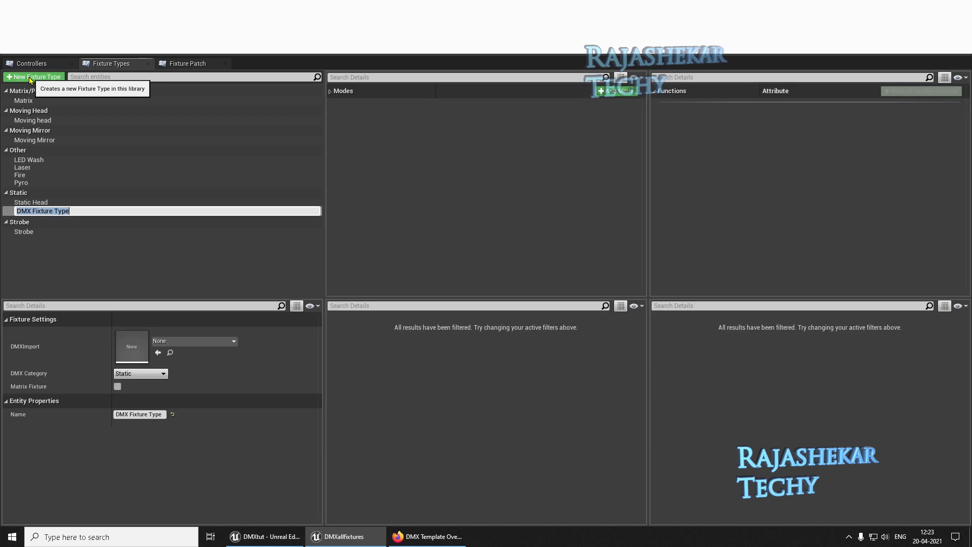
type("Water")
key("Return")
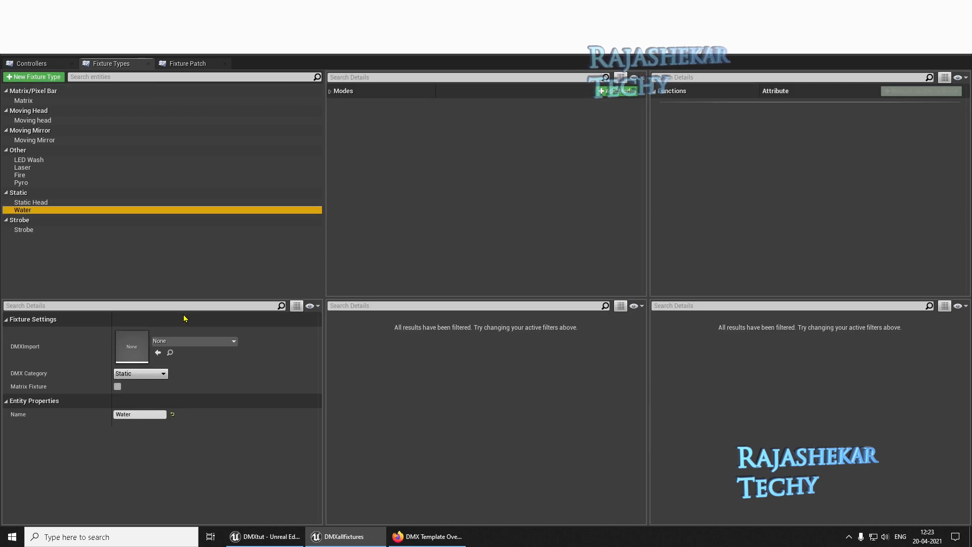
left_click(160, 373)
left_click(132, 419)
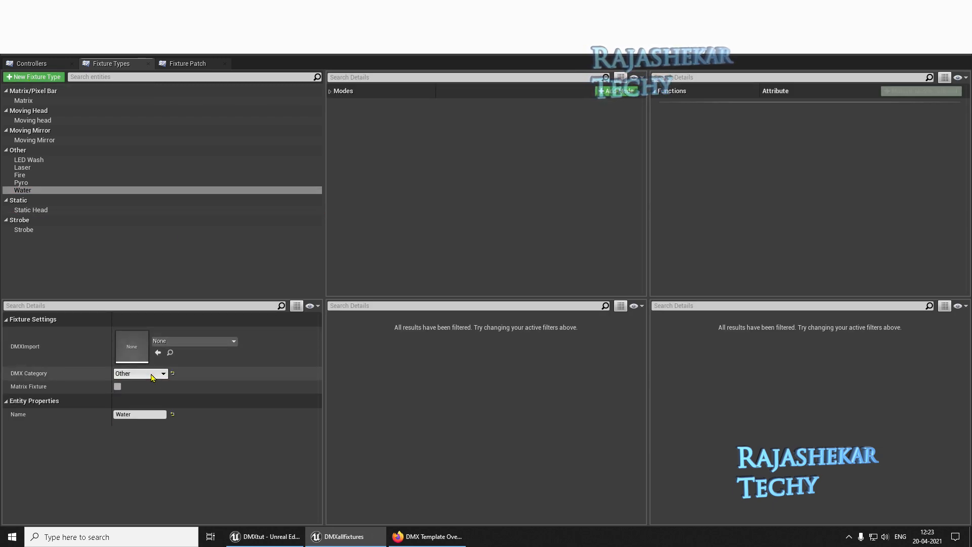
left_click(617, 91)
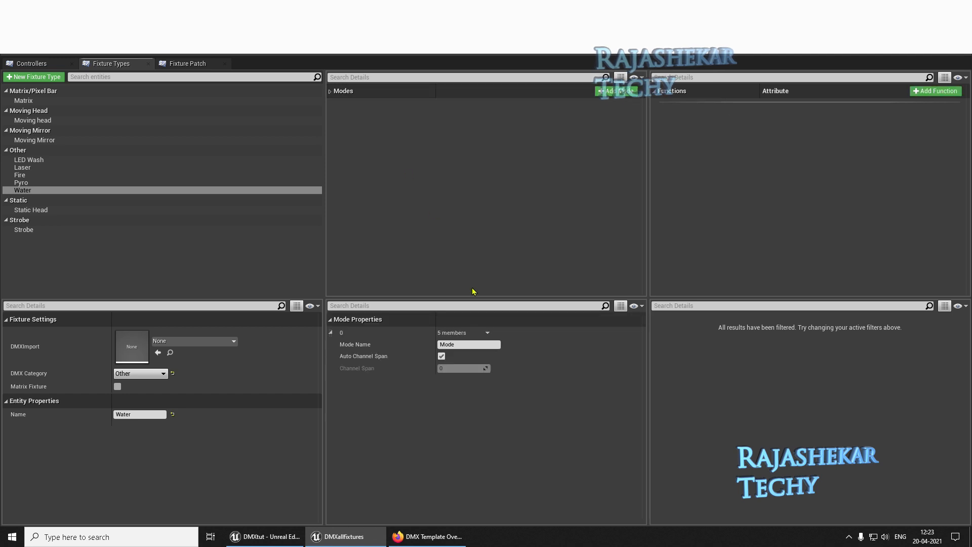
Add two functions to the Water mode, mapping the first to ModeStartStop and the second to Velocity.
left_click(943, 92)
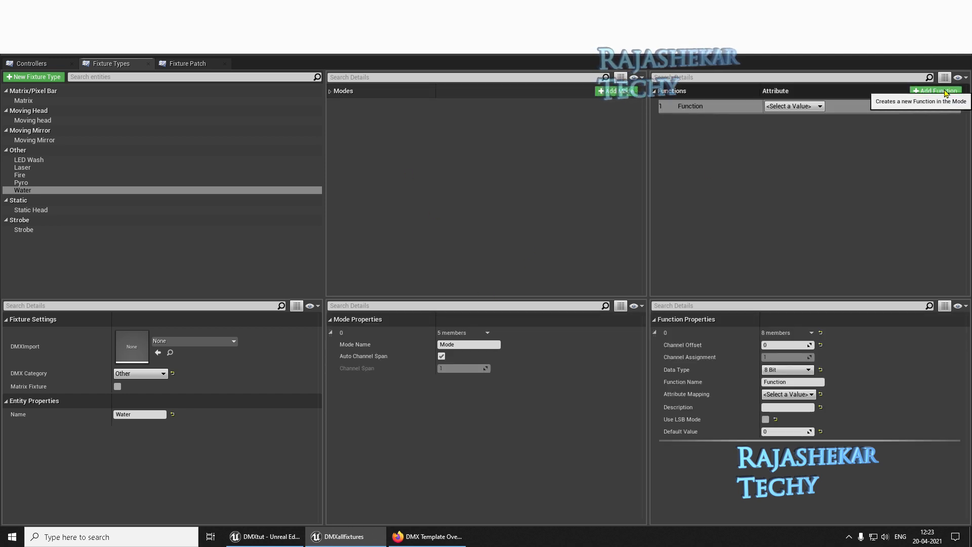
left_click(945, 92)
left_click(797, 107)
type("mo")
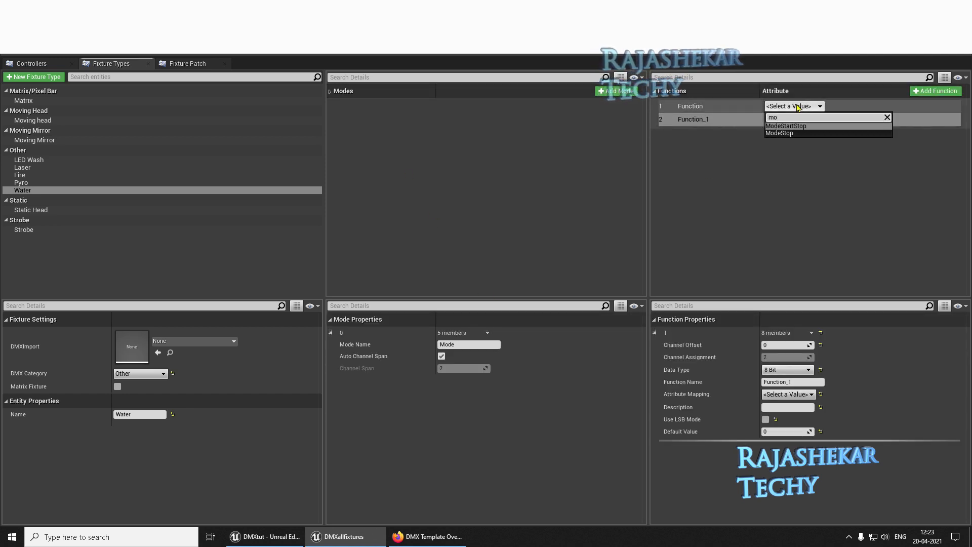
left_click(786, 126)
left_click(788, 120)
type("velo")
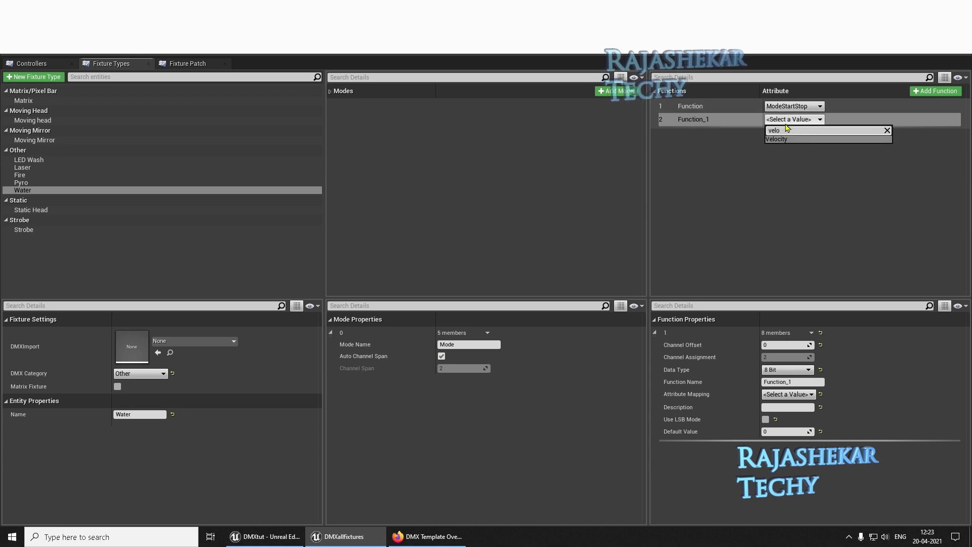
left_click(786, 139)
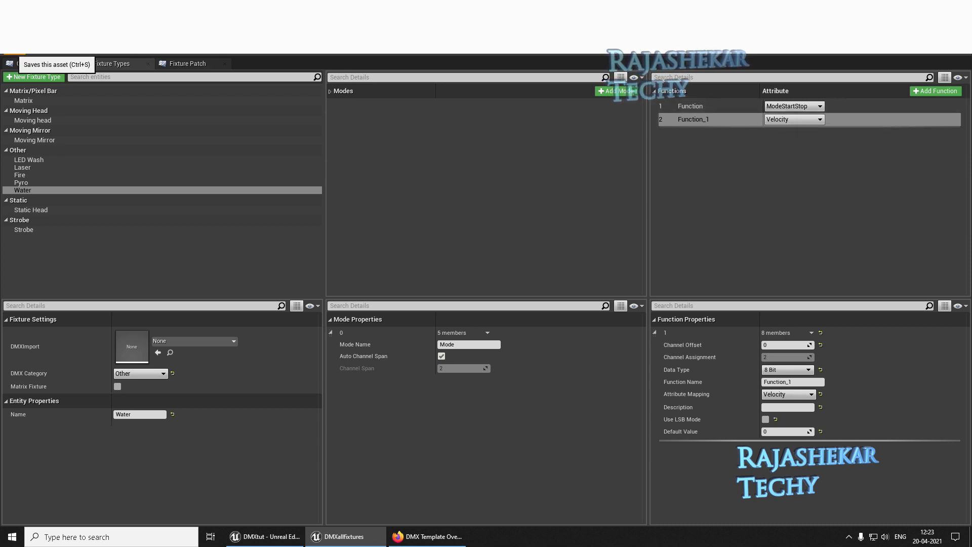
left_click(32, 120)
left_click(198, 259)
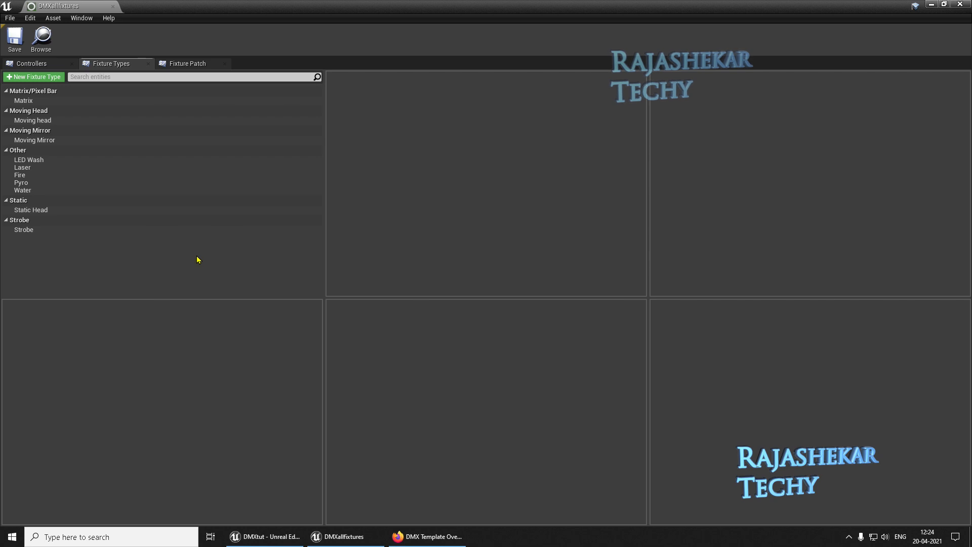
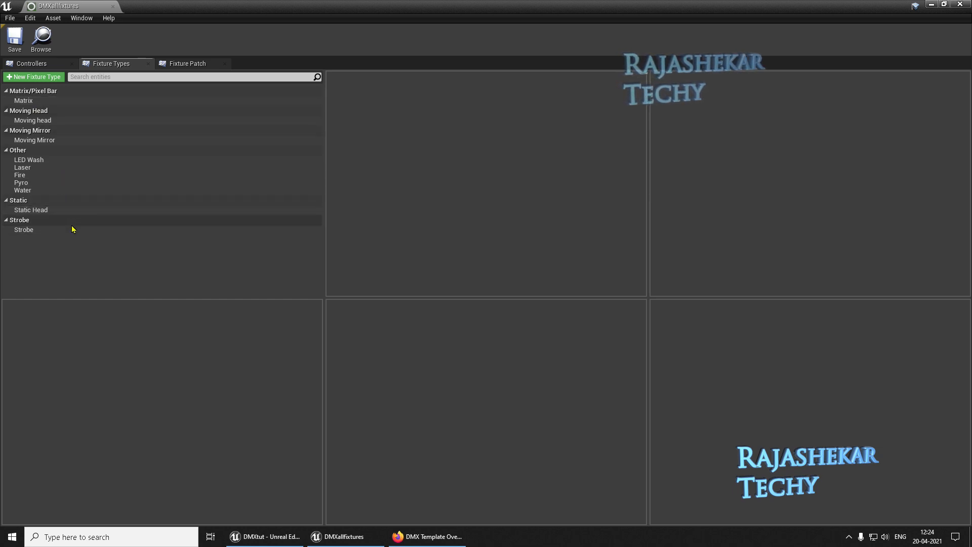
Save the DMX library.
left_click(17, 41)
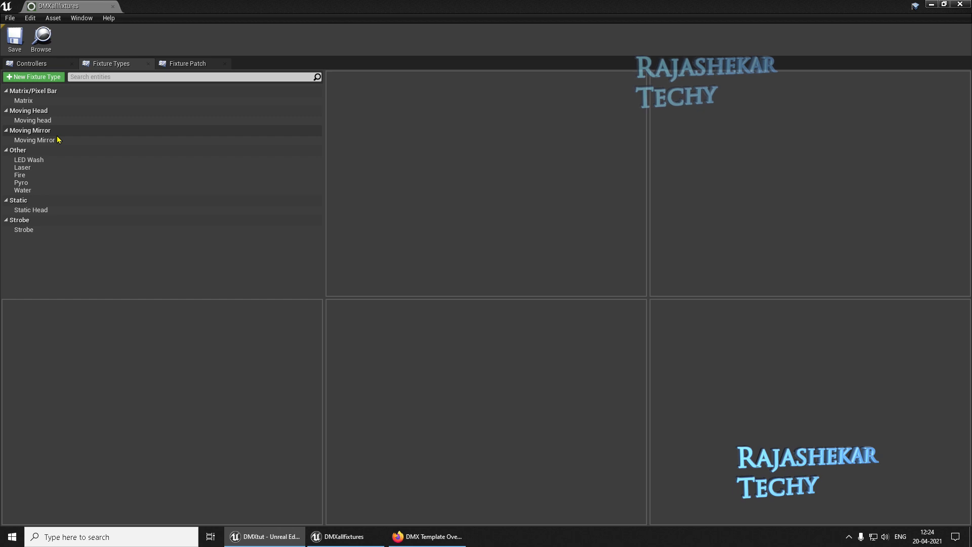
Rename the Matrix fixture type as Matrix_1 and paste three duplicates of it.
left_click(43, 101)
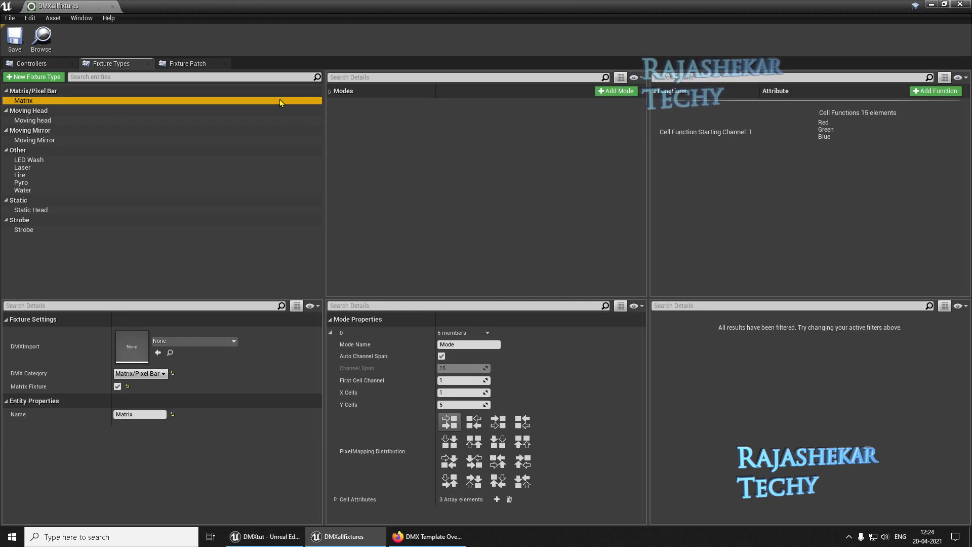
double_click(46, 103)
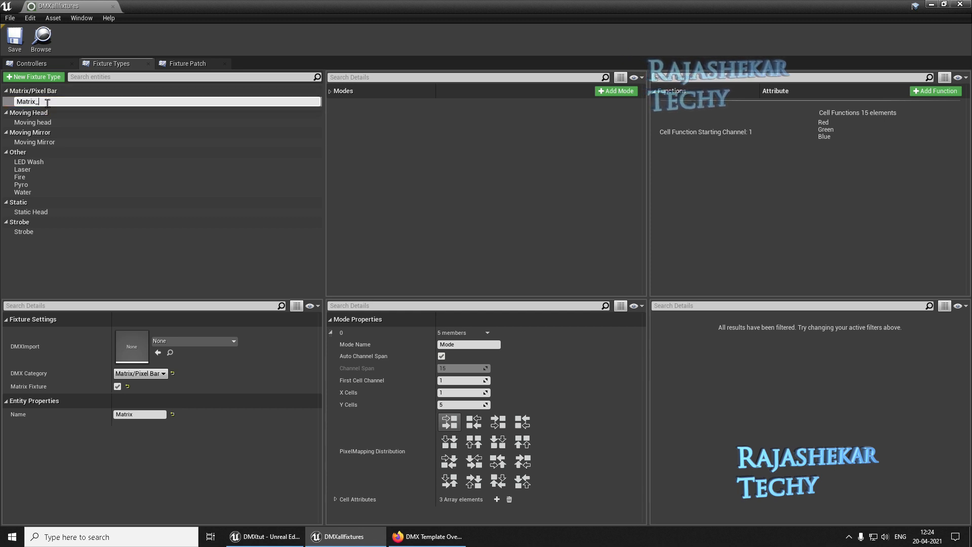
key("Return")
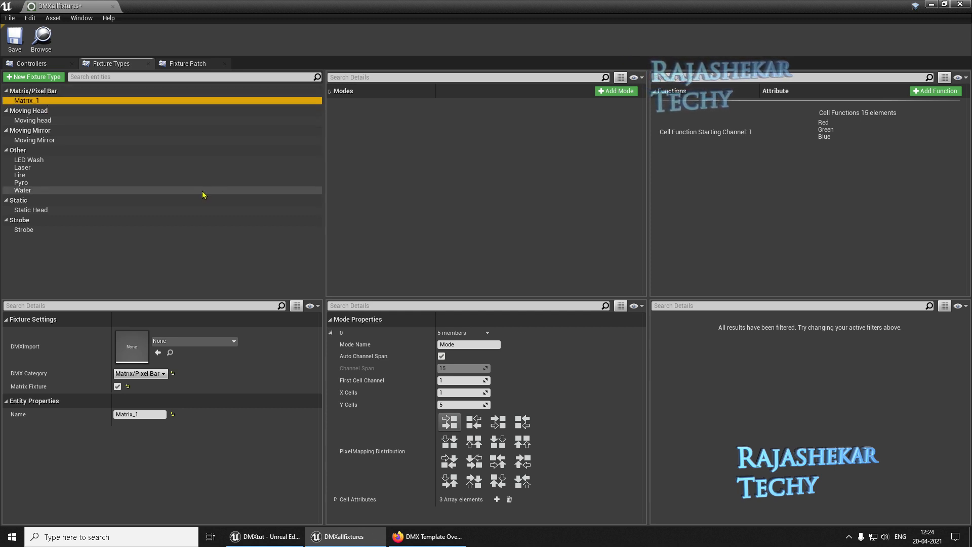
key("ctrl+v")
key("ctrl+v")
key("ctrl+v")
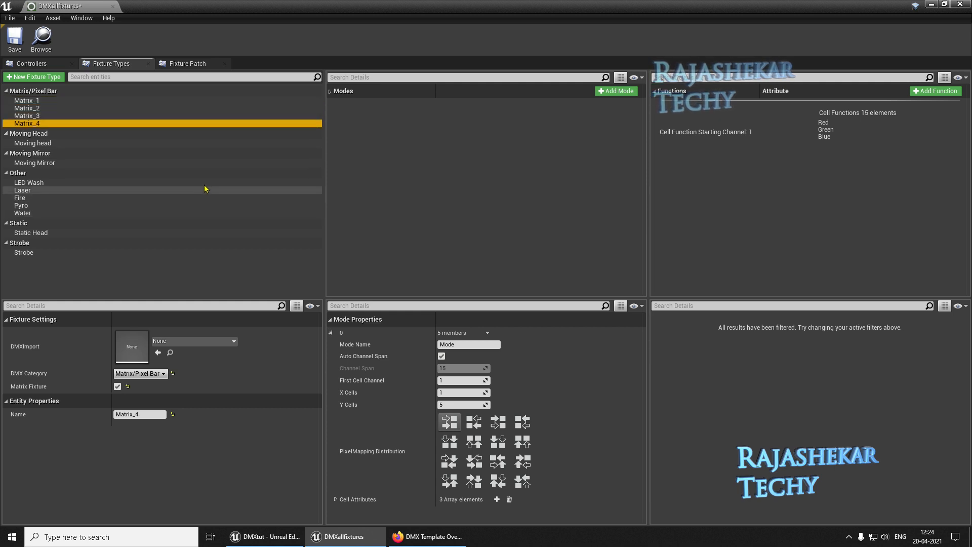
Delete the duplicates Matrix_2, Matrix_3 and Matrix_4, and rename Matrix_1 as Matrix.
left_click(40, 109)
left_click(38, 116, "ctrl")
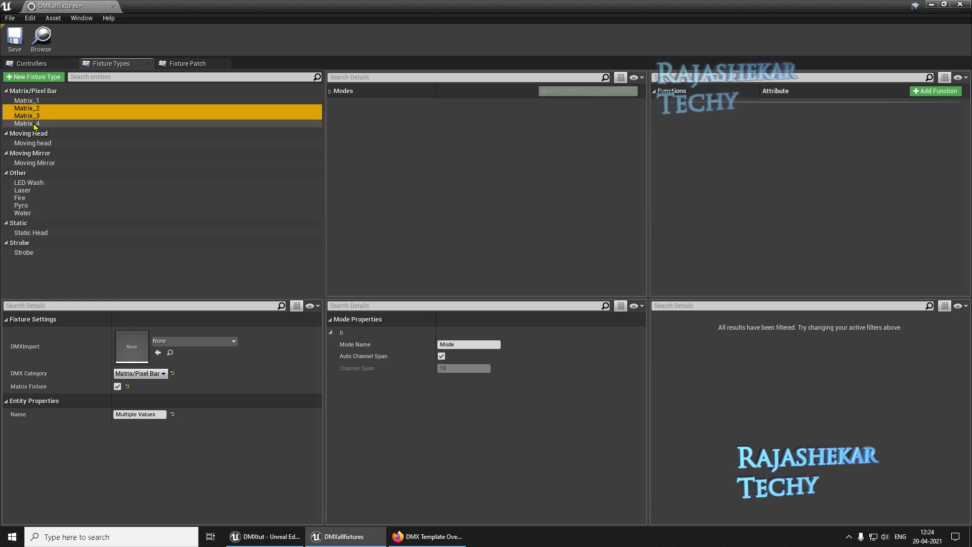
left_click(34, 124, "ctrl")
key("Delete")
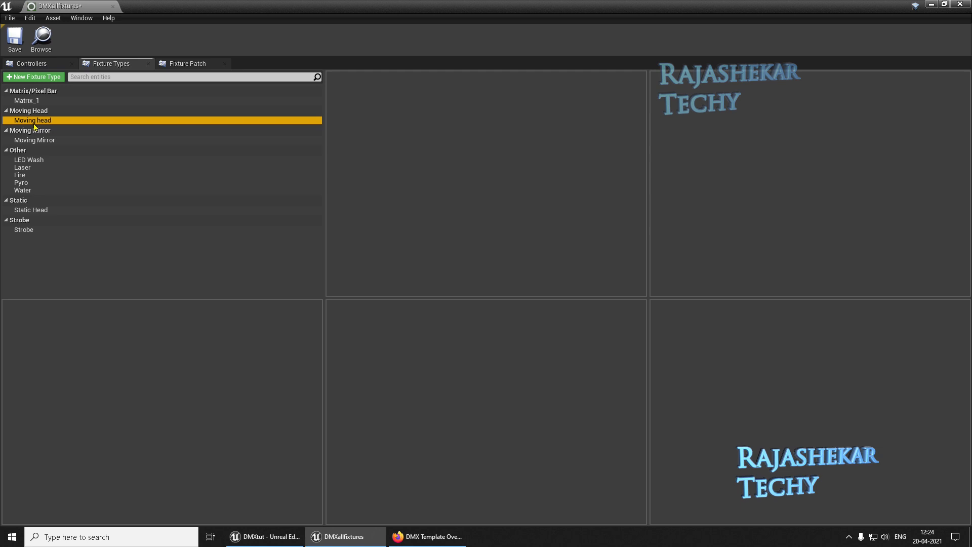
left_click(48, 101)
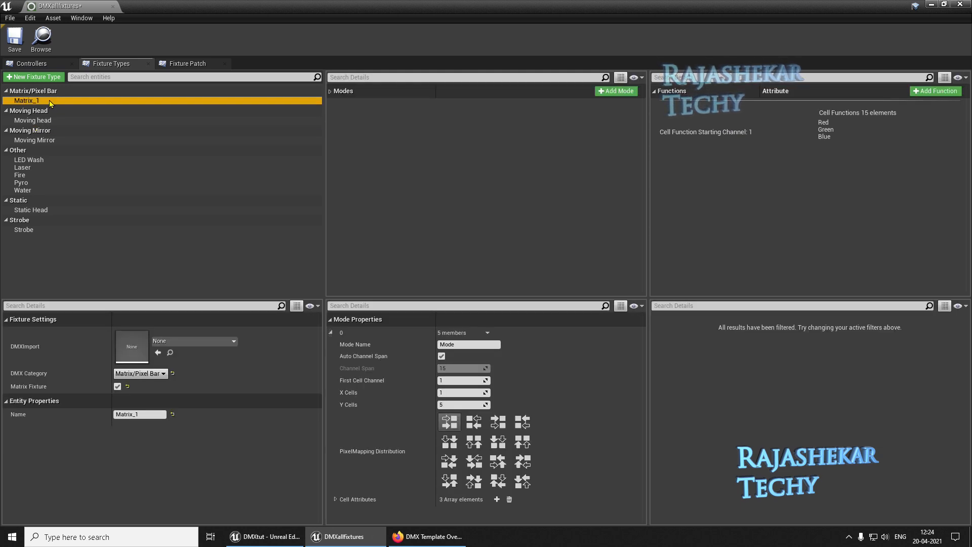
left_click(50, 100)
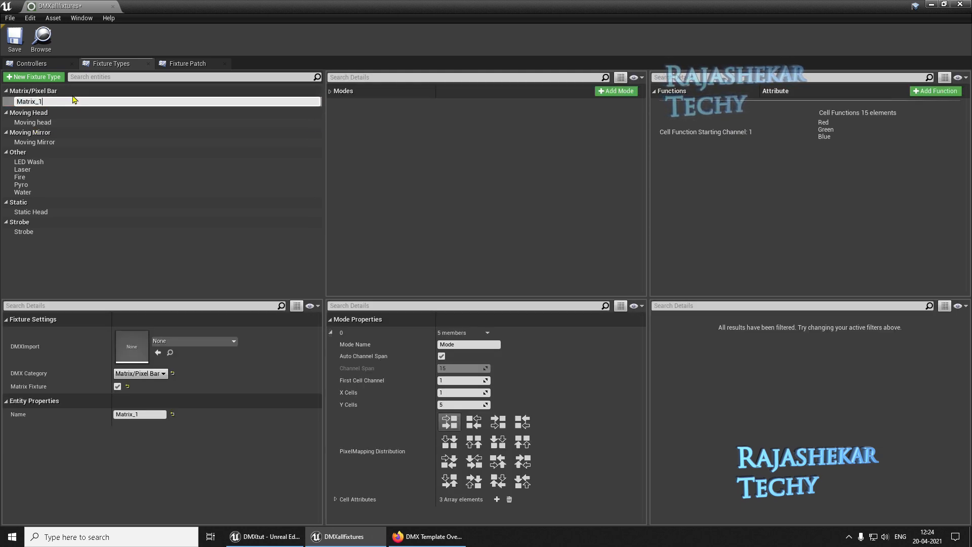
key("Return")
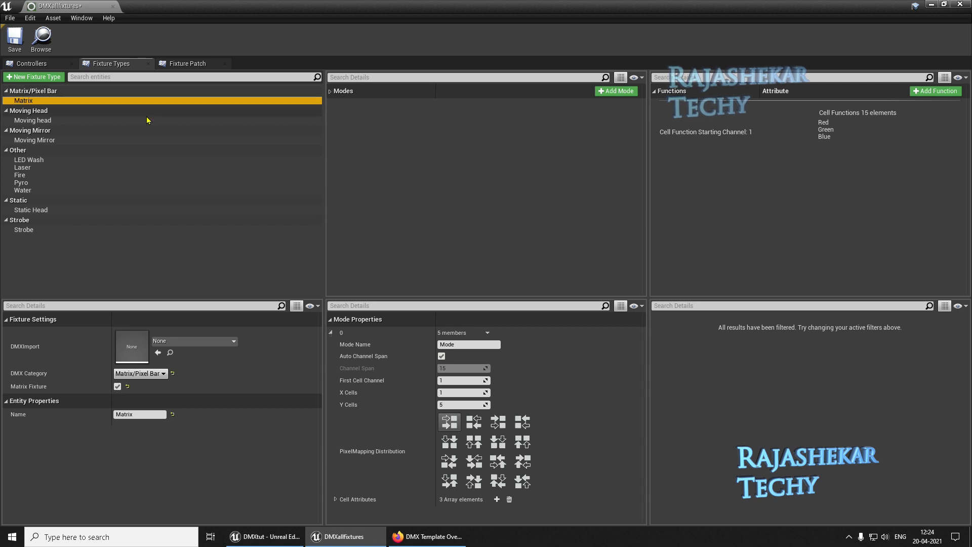
Add fixture patches for the Moving head, Moving Mirror and Static Head fixture types.
left_click(188, 63)
left_click(34, 77)
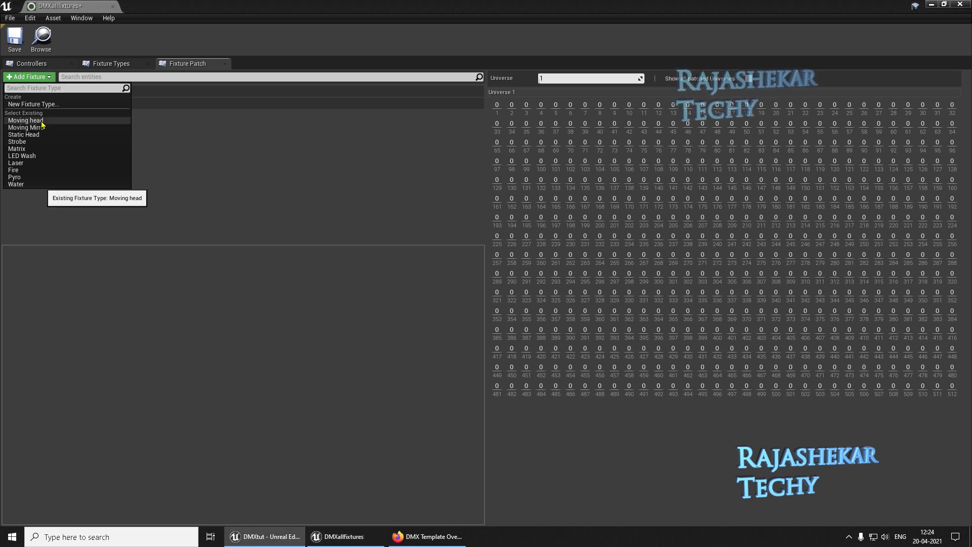
left_click(40, 122)
left_click(30, 77)
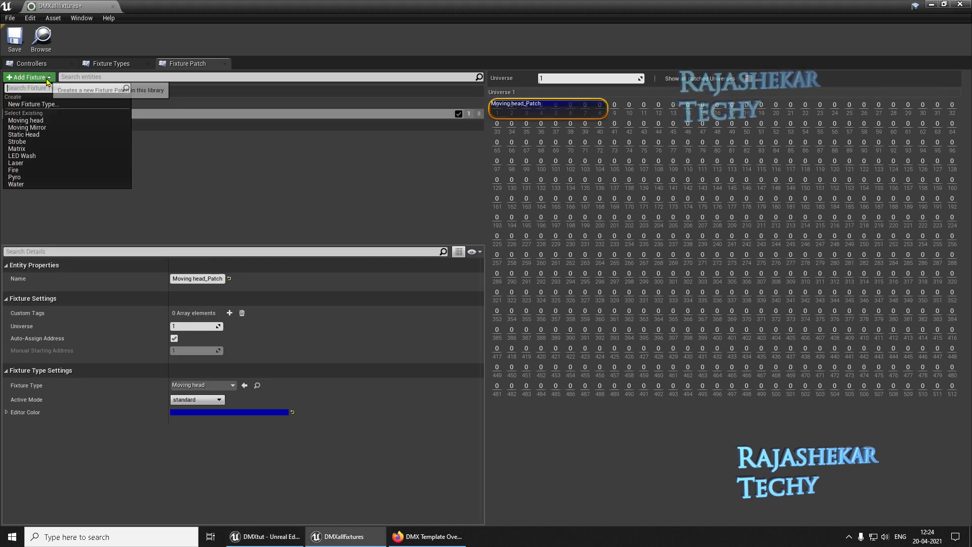
left_click(32, 128)
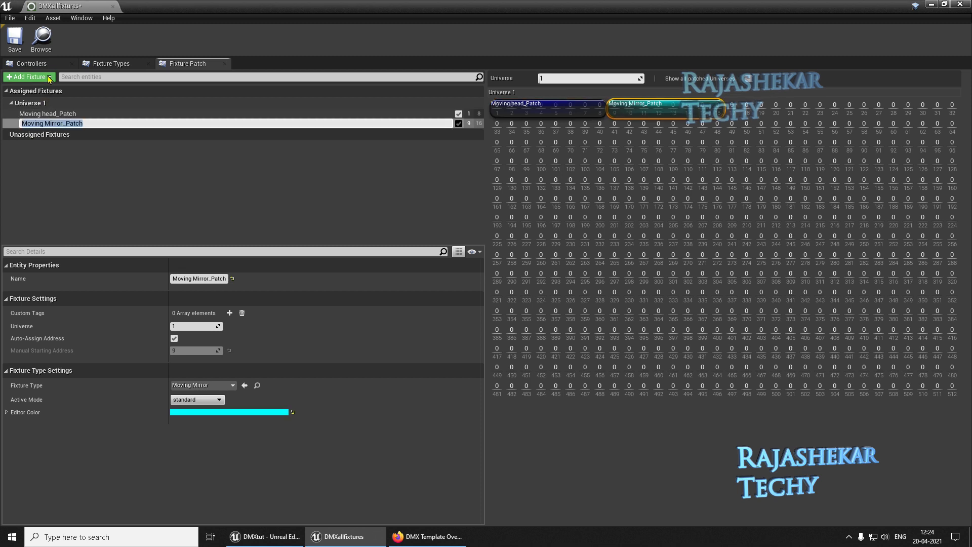
left_click(47, 77)
left_click(25, 134)
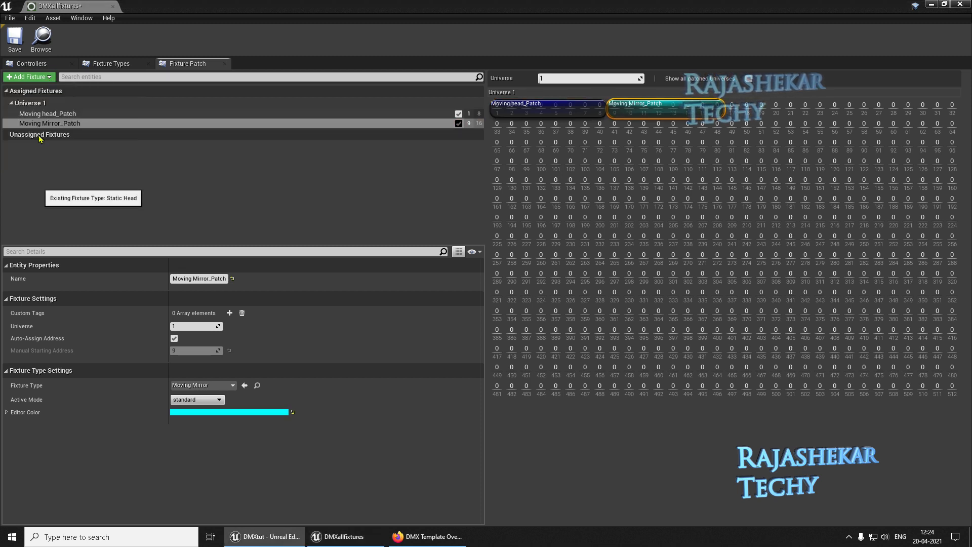
Add fixture patches for the Strobe, Matrix and LED Wash fixture types.
left_click(49, 77)
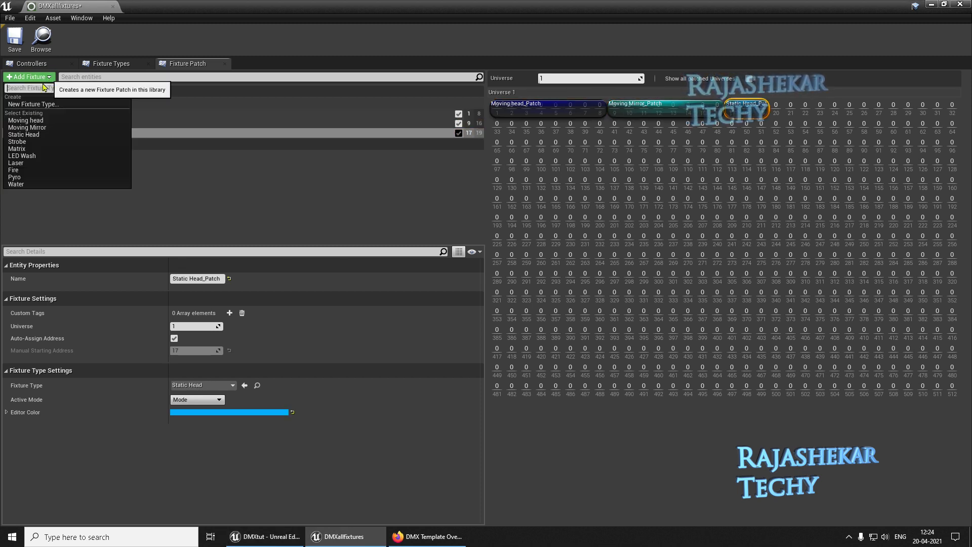
left_click(25, 141)
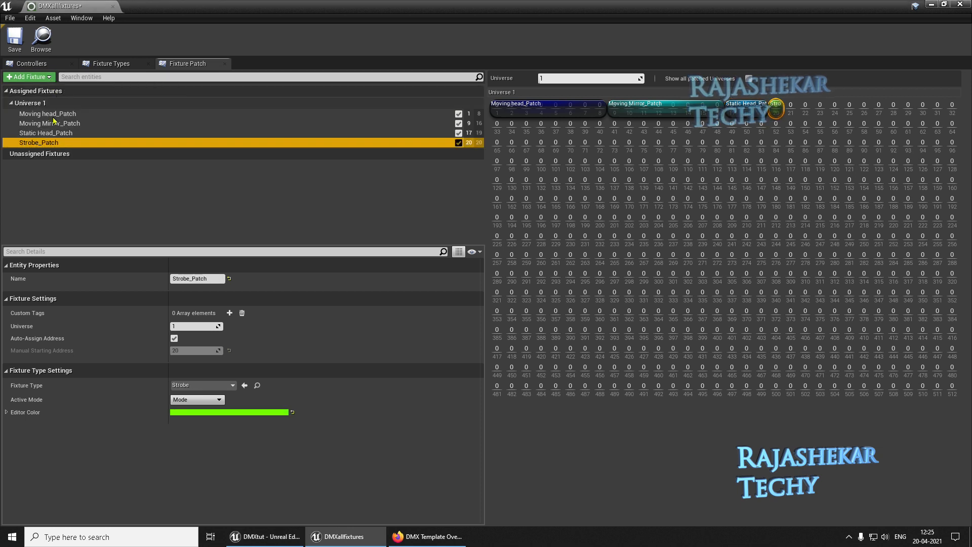
left_click(49, 77)
left_click(28, 153)
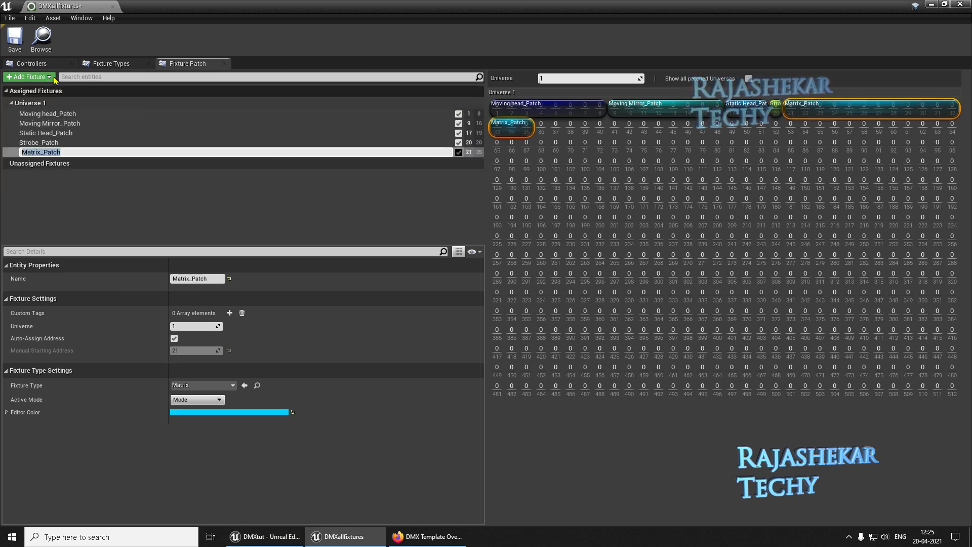
left_click(49, 77)
left_click(28, 156)
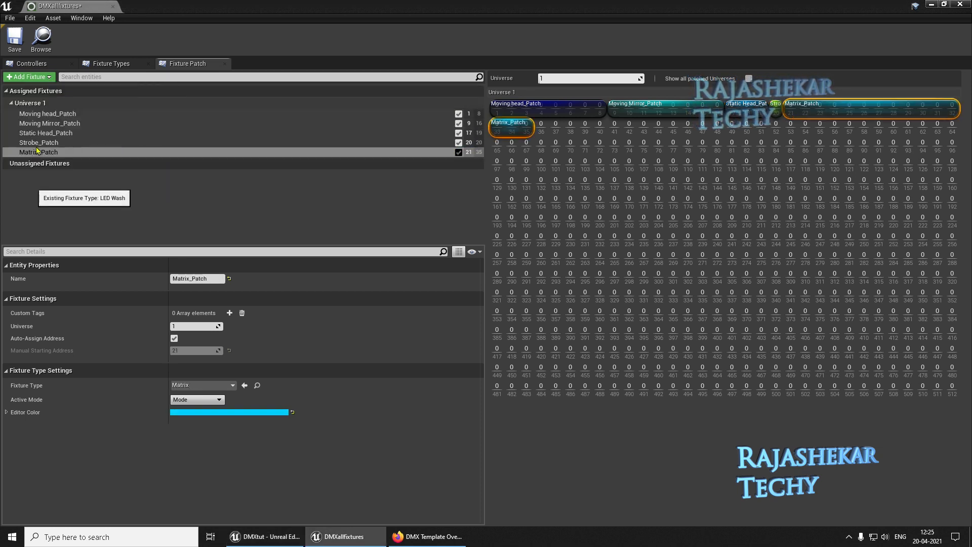
Add fixture patches for the Laser, Fire, Pyro and Water fixture types.
left_click(49, 78)
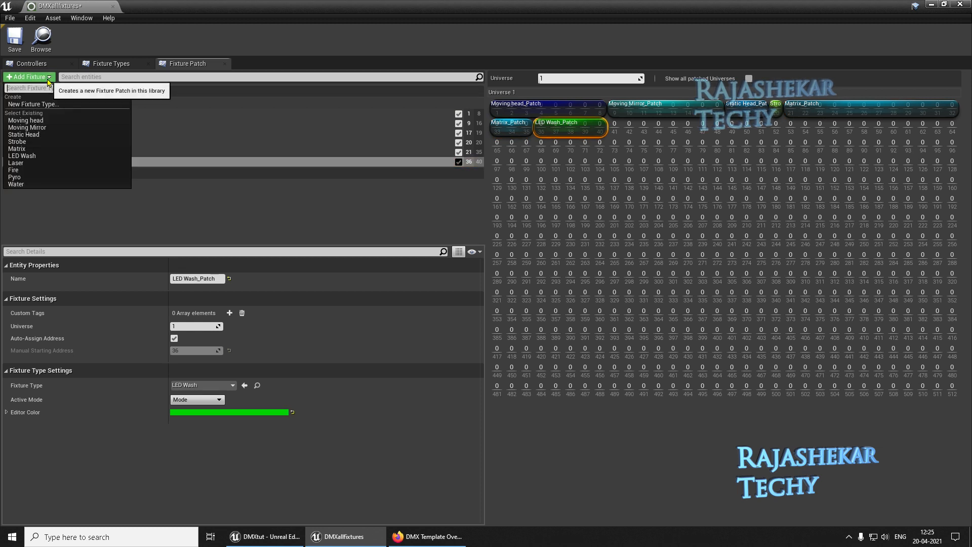
left_click(32, 163)
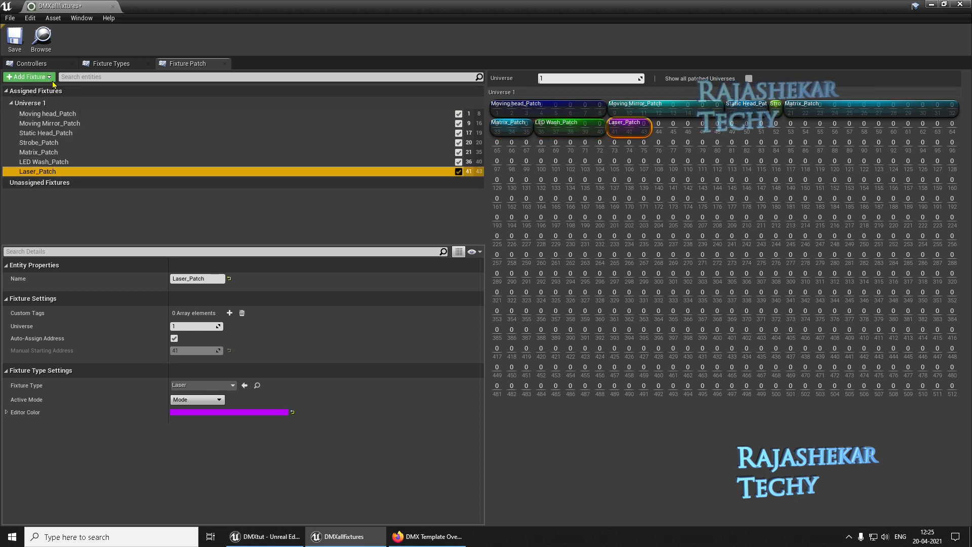
left_click(49, 77)
left_click(32, 171)
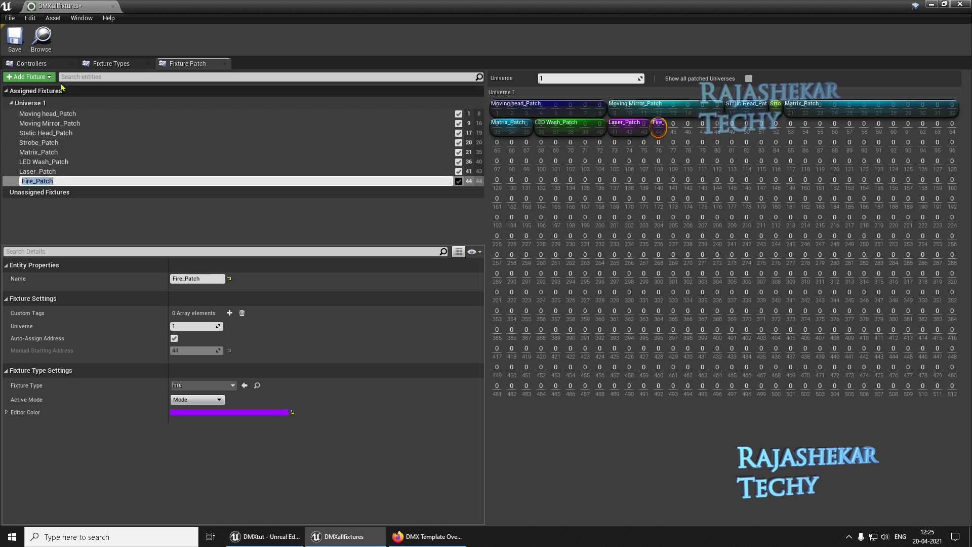
left_click(49, 79)
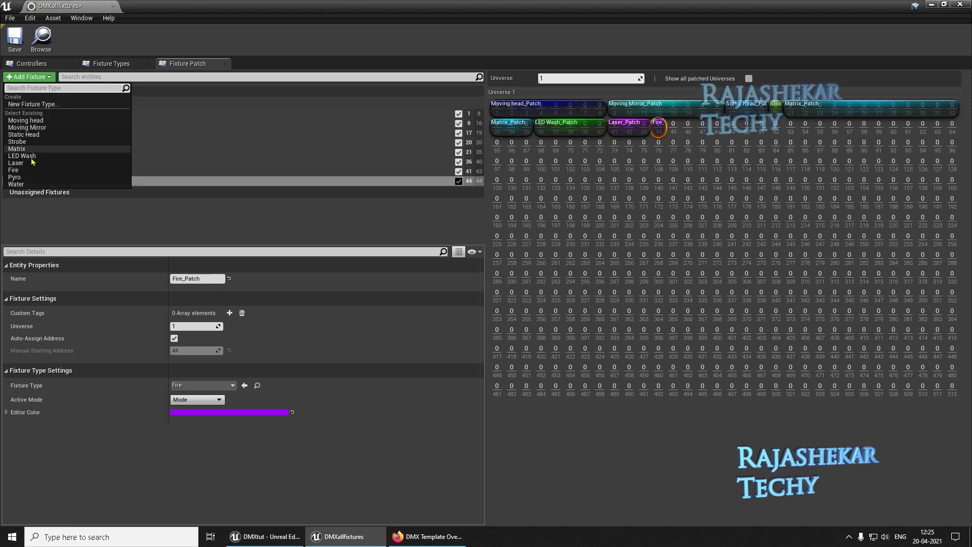
left_click(15, 177)
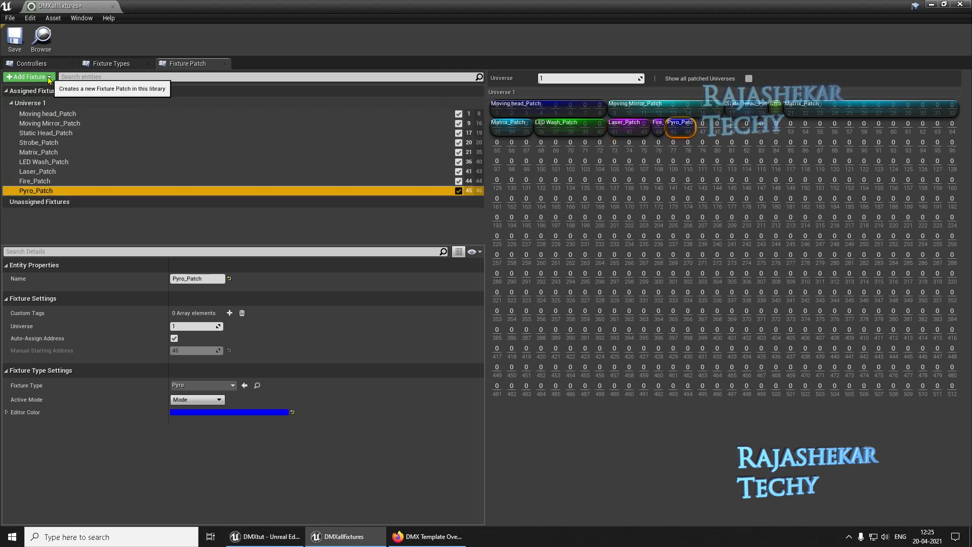
left_click(49, 77)
left_click(83, 183)
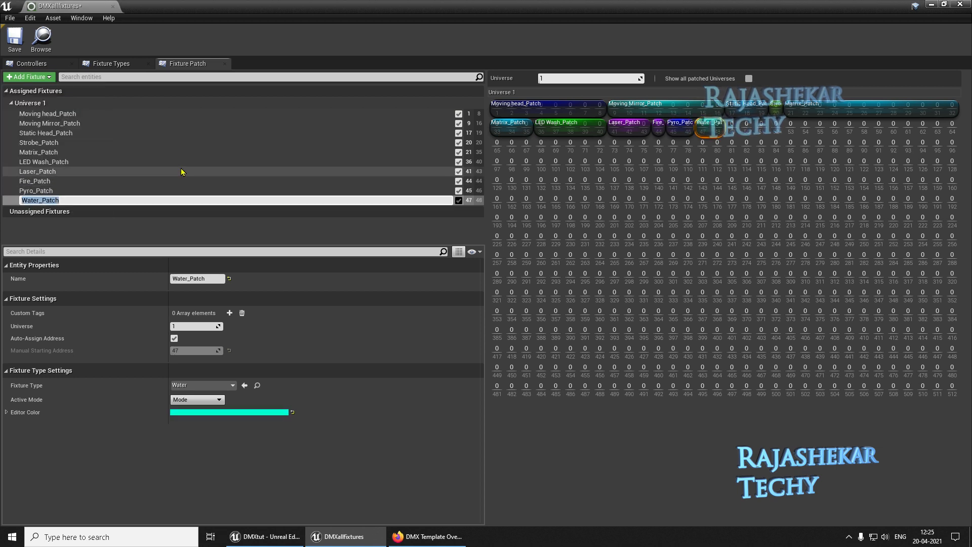
left_click(148, 235)
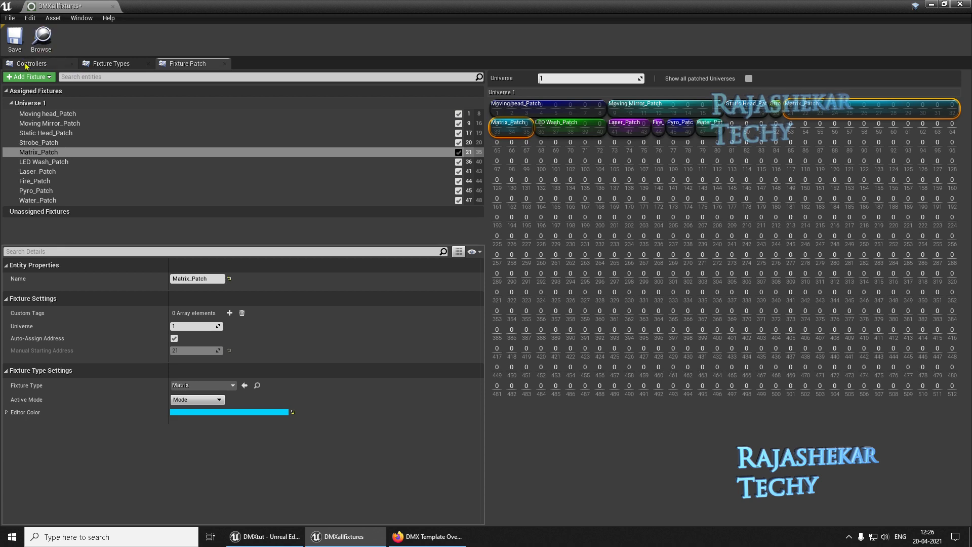
Check the DMX controller's universe settings and assign Matrix_Patch to universe 2.
left_click(46, 63)
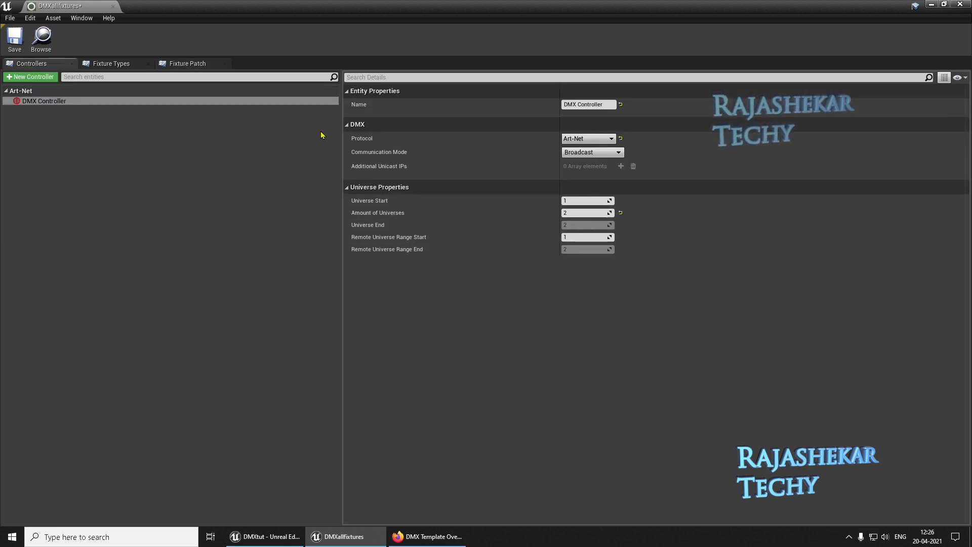
left_click(193, 66)
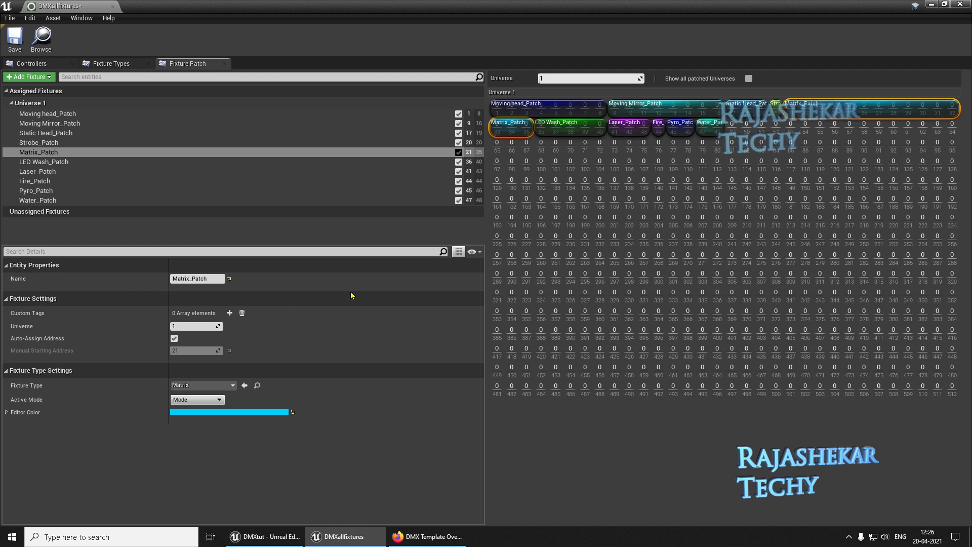
left_click(193, 326)
type("2")
key("Return")
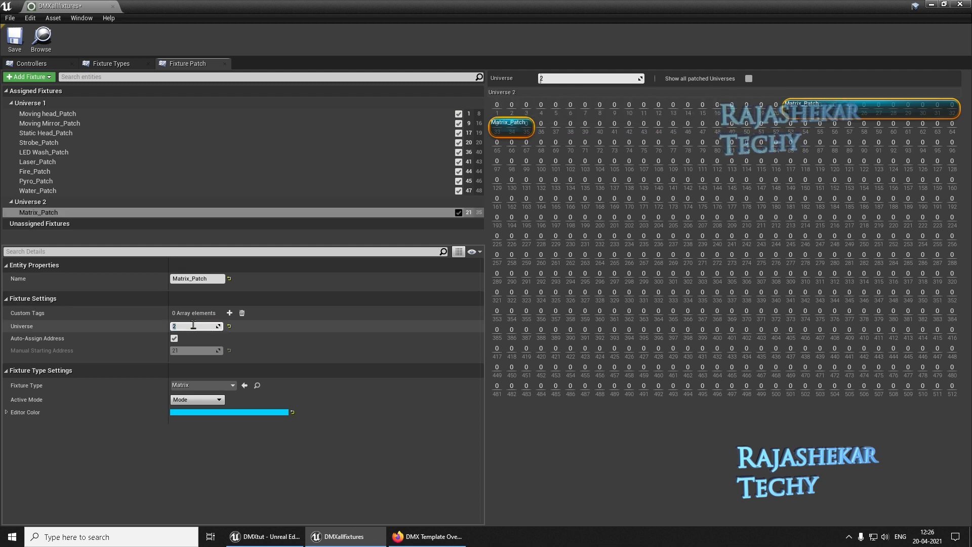
Display universe 1 in the patch grid, and switch the display to universe 2.
left_click(547, 80)
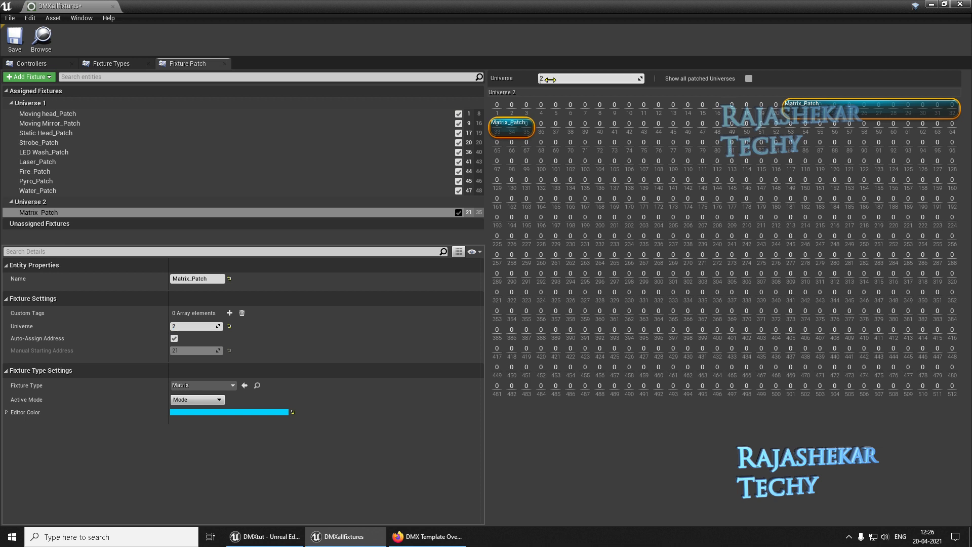
type("1")
key("Return")
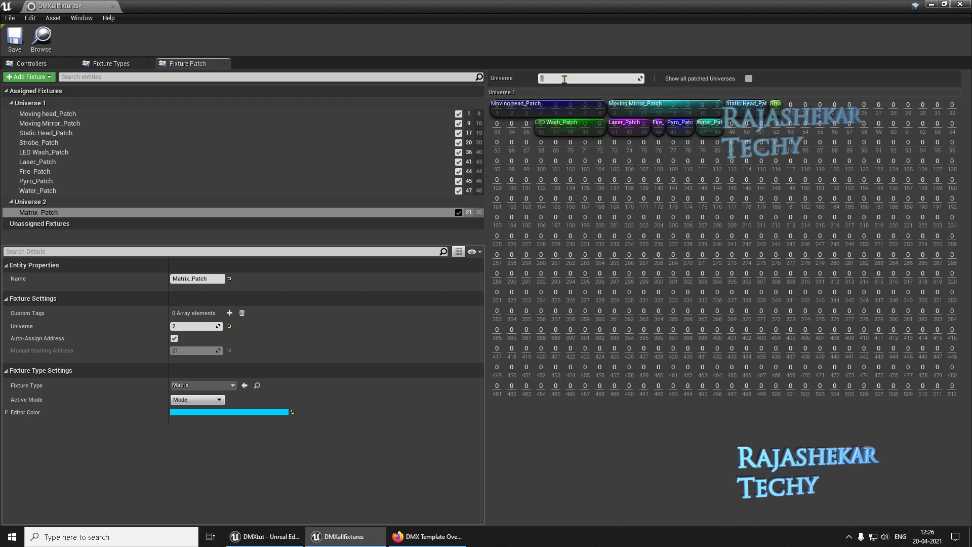
type("2")
key("Return")
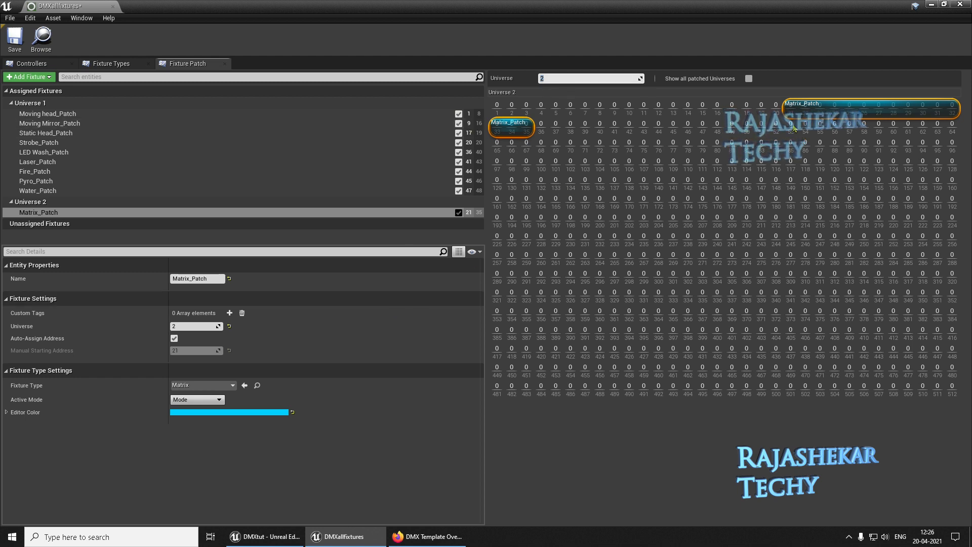
Set the universe of Matrix_Patch to 1.
left_click(189, 326)
type("1")
key("Return")
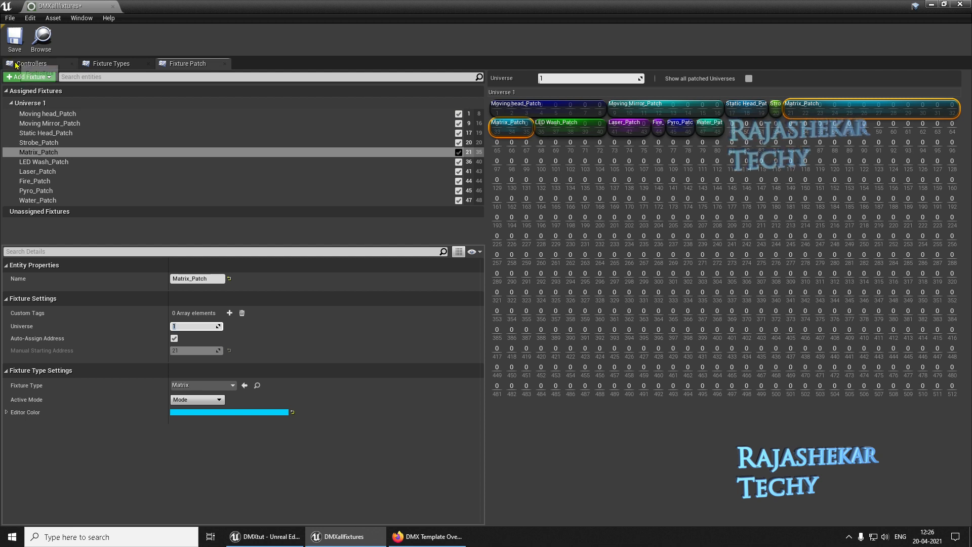
Review the library's controller, fixture types and fixture patches.
left_click(32, 64)
left_click(109, 63)
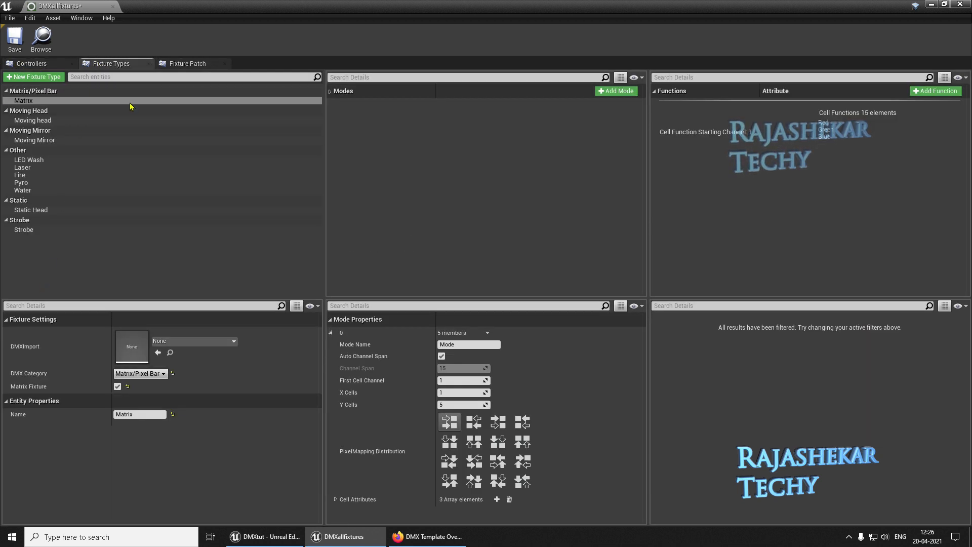
left_click(187, 64)
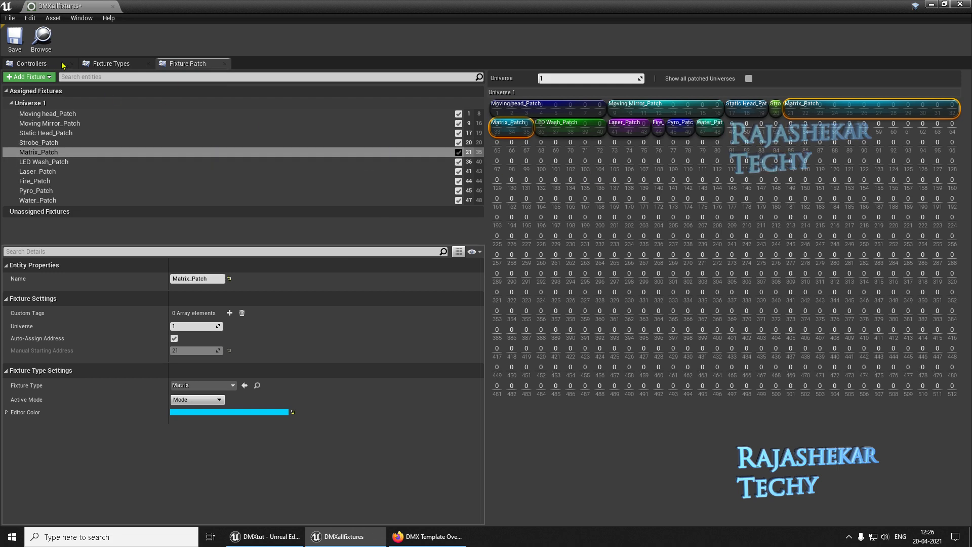
Save the DMXallfixtures library and close its editor window.
left_click(18, 46)
left_click(960, 4)
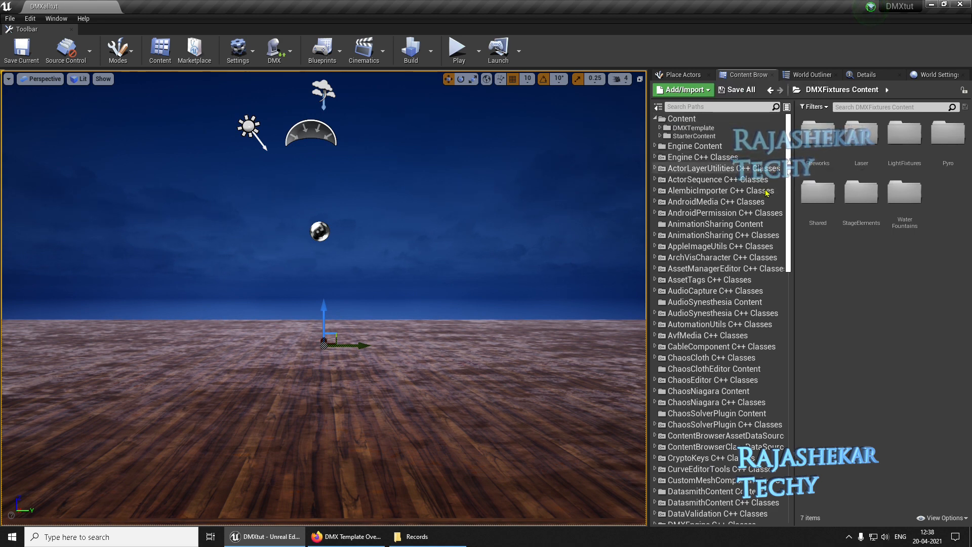
Browse DMXFixtures Content and open its Laser folder to see the laser Blueprint.
left_click_drag(788, 194, 791, 254)
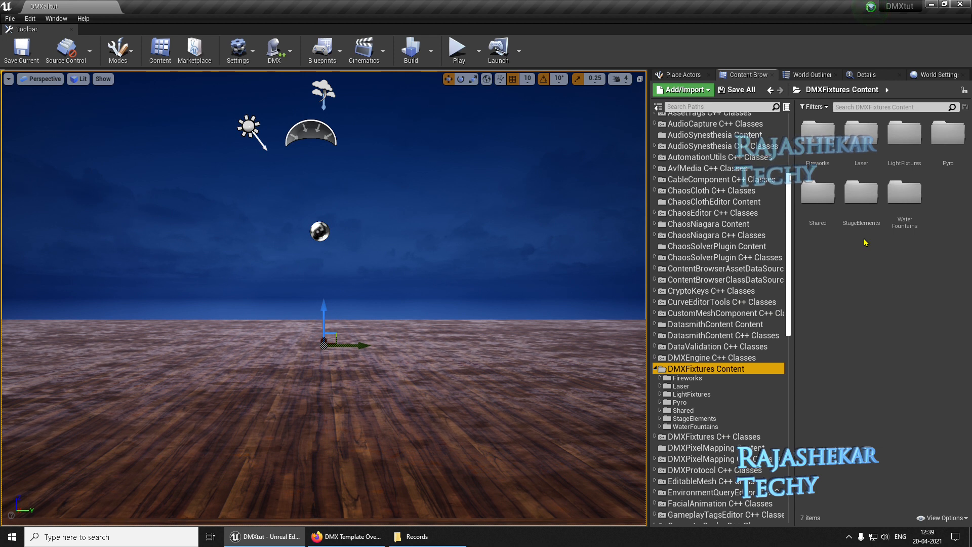
left_click(861, 134)
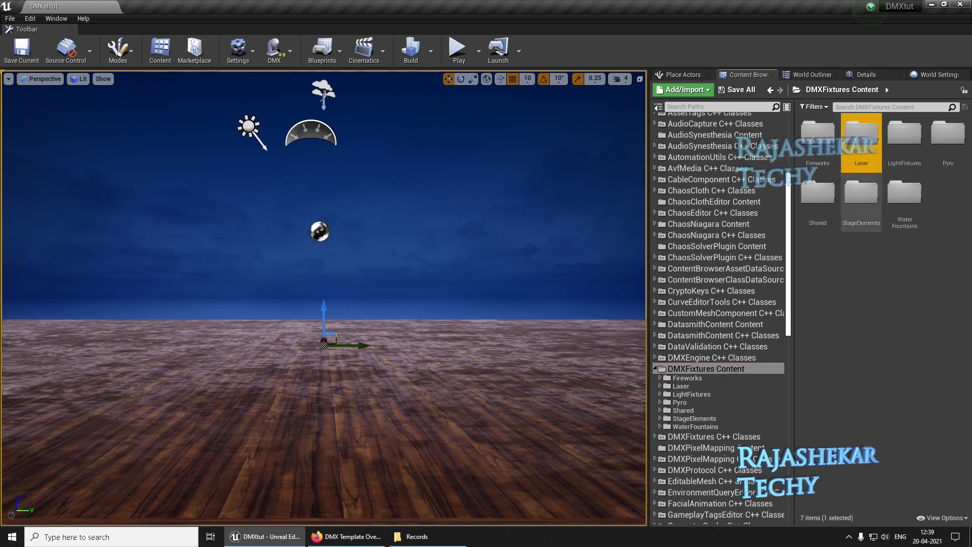
double_click(861, 134)
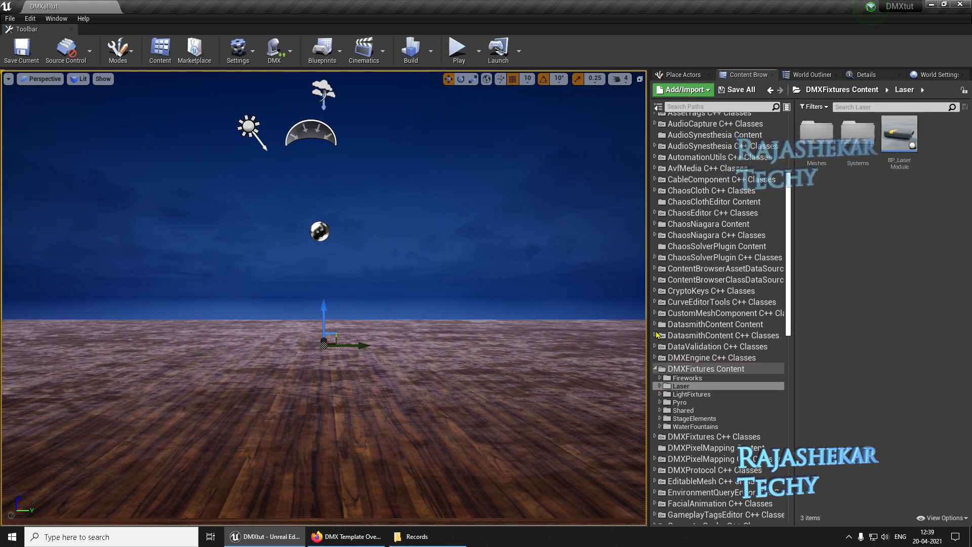
Create a new folder named Child directly under the project's Content folder.
scroll(719, 228, "up", 5)
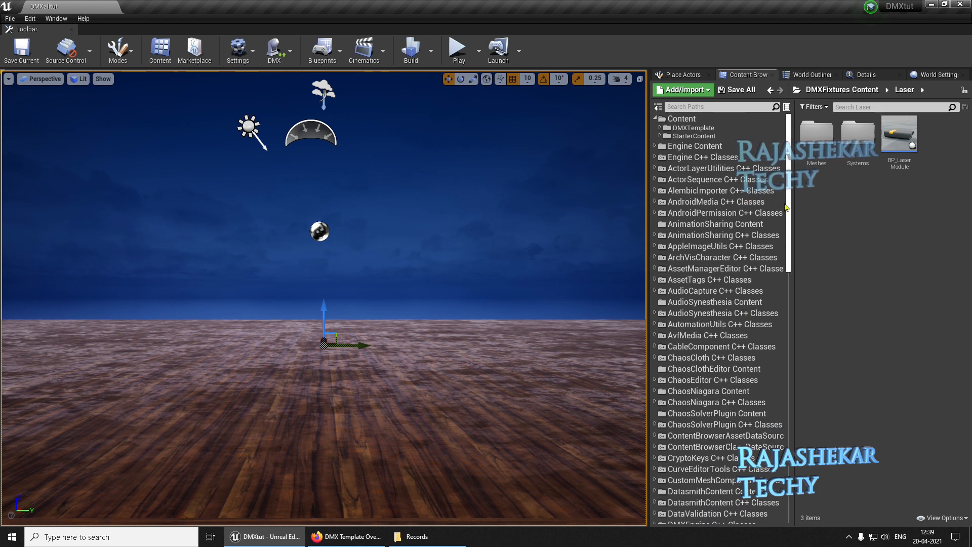
left_click(680, 119)
right_click(680, 119)
left_click(701, 128)
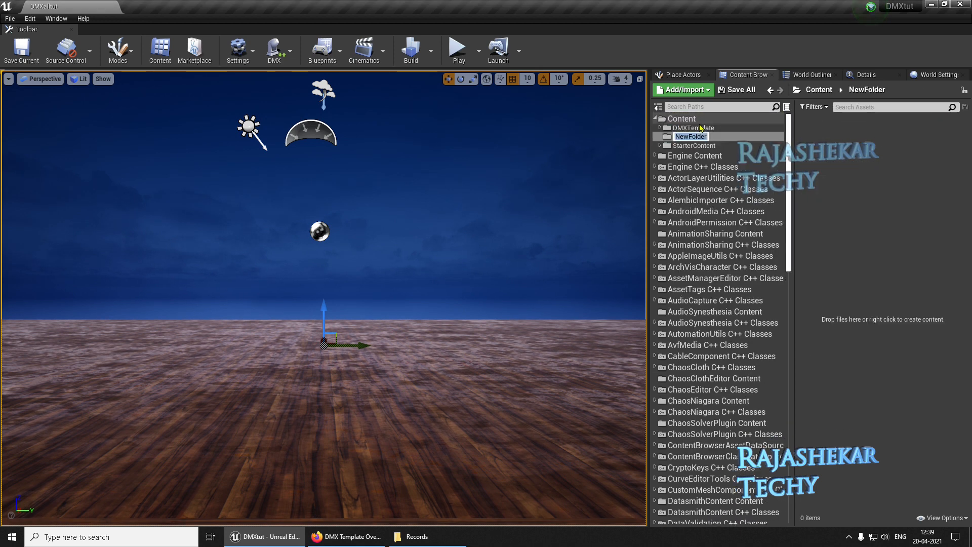
type("Child")
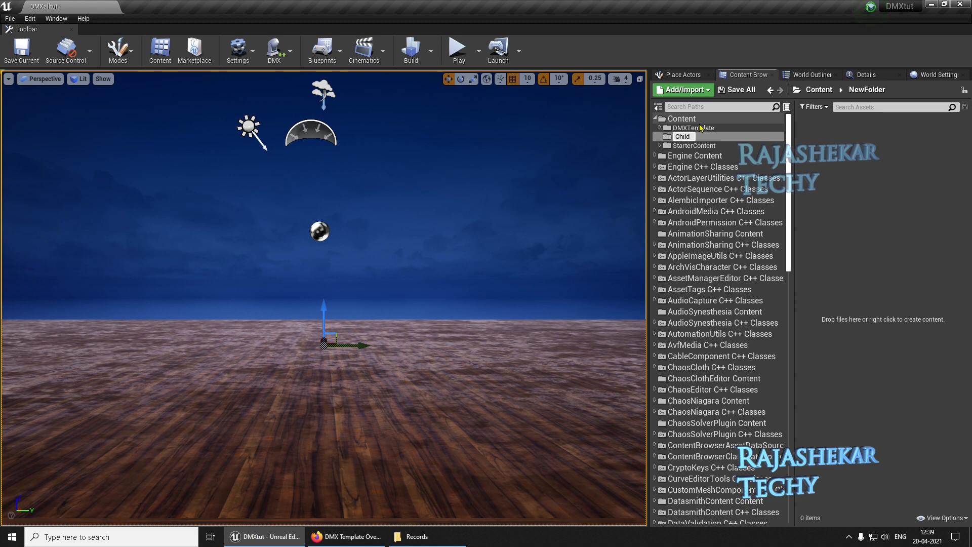
key("Return")
Create a child Blueprint class of BP_FireWorksLauncher from the Fireworks folder and move it into the Child folder.
scroll(786, 332, "down", 5)
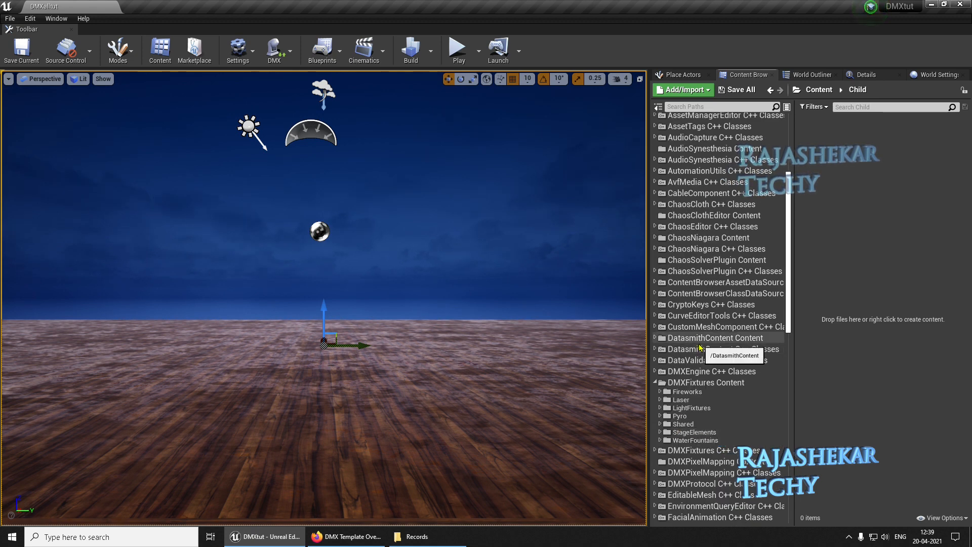
left_click(665, 394)
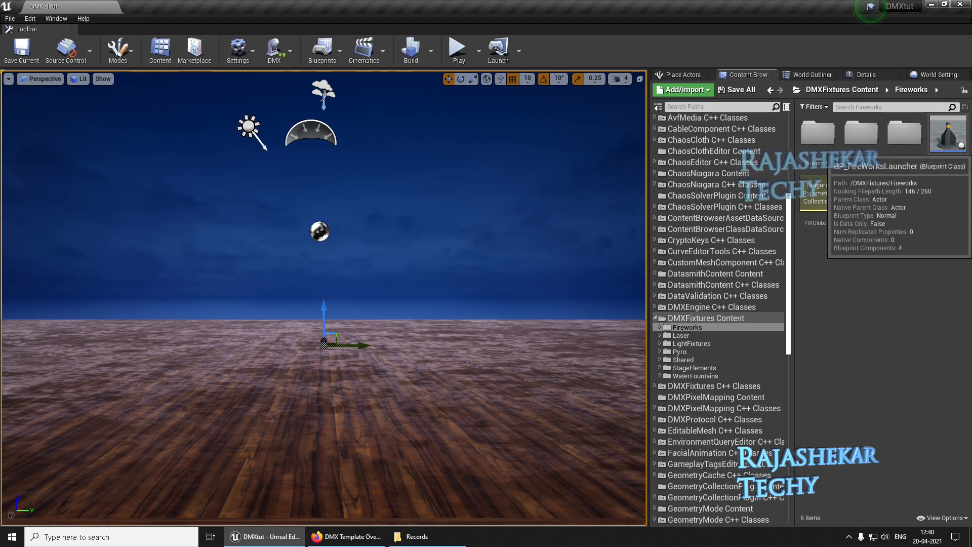
right_click(940, 153)
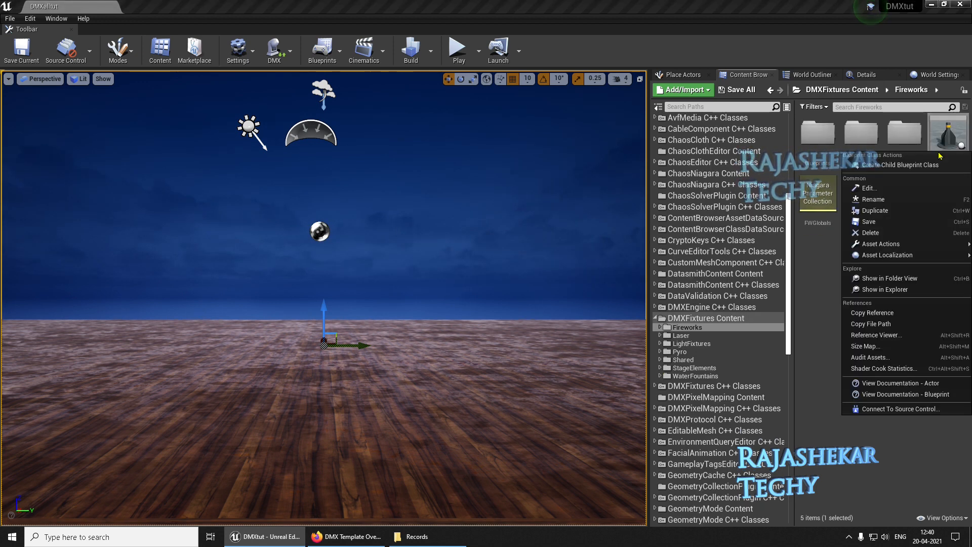
left_click(913, 168)
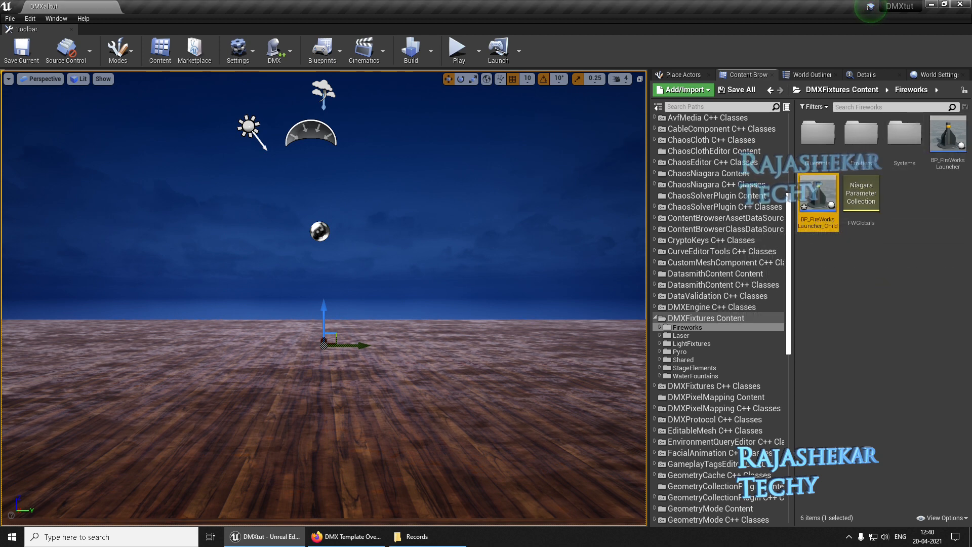
left_click_drag(789, 251, 789, 169)
left_click_drag(813, 202, 693, 129)
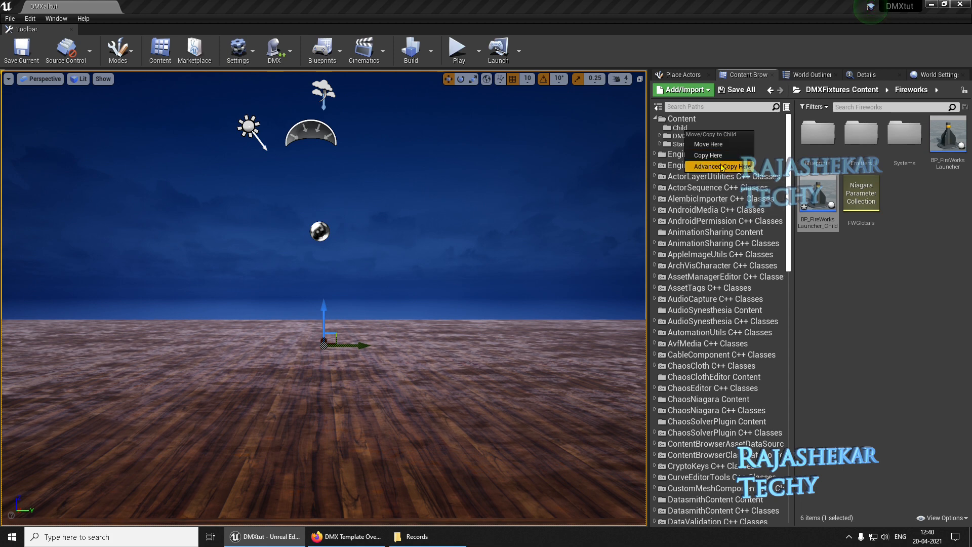
Create a child Blueprint class of BP_LaserModule from the Laser folder and move it into the Child folder.
scroll(769, 260, "down", 5)
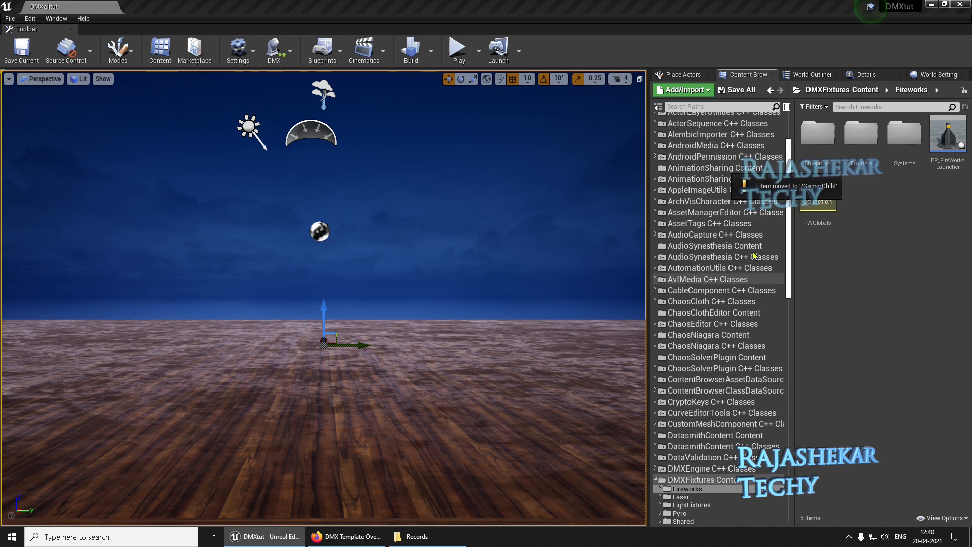
left_click(682, 448)
left_click(899, 146)
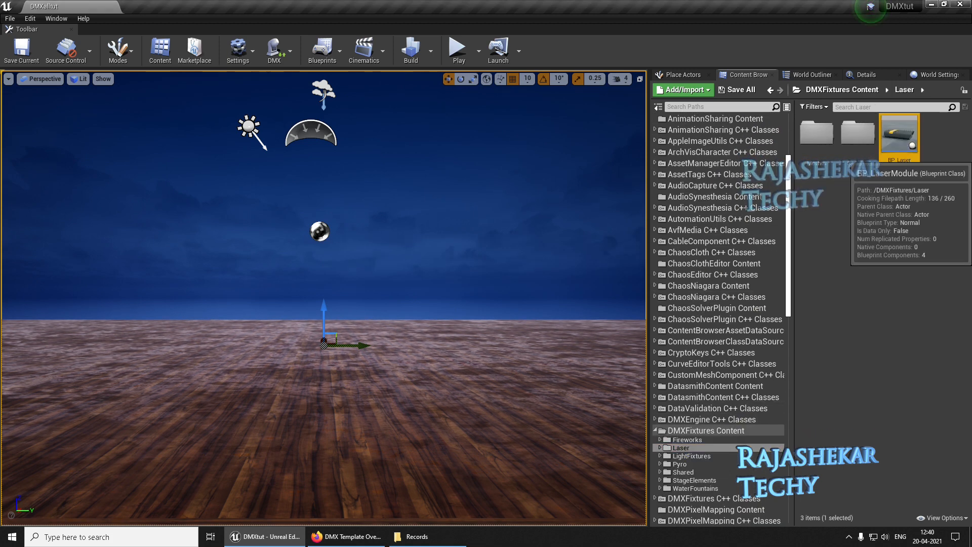
right_click(900, 157)
left_click(916, 170)
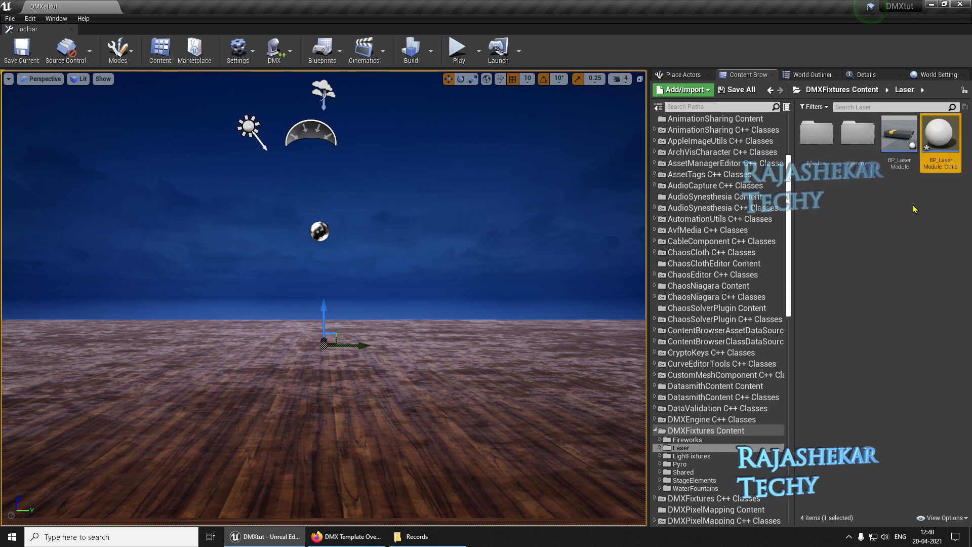
left_click_drag(941, 134, 680, 129)
left_click(714, 144)
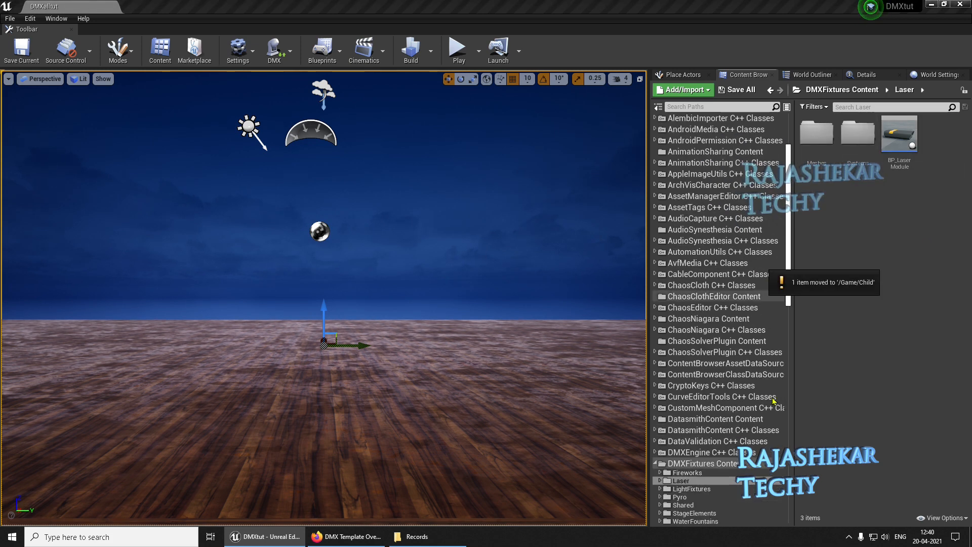
Create child Blueprint classes of BP_MovingHead, BP_MovingMiror and BP_StaticHead in the DMXFixtures LightFixtures folder.
left_click(692, 489)
right_click(843, 327)
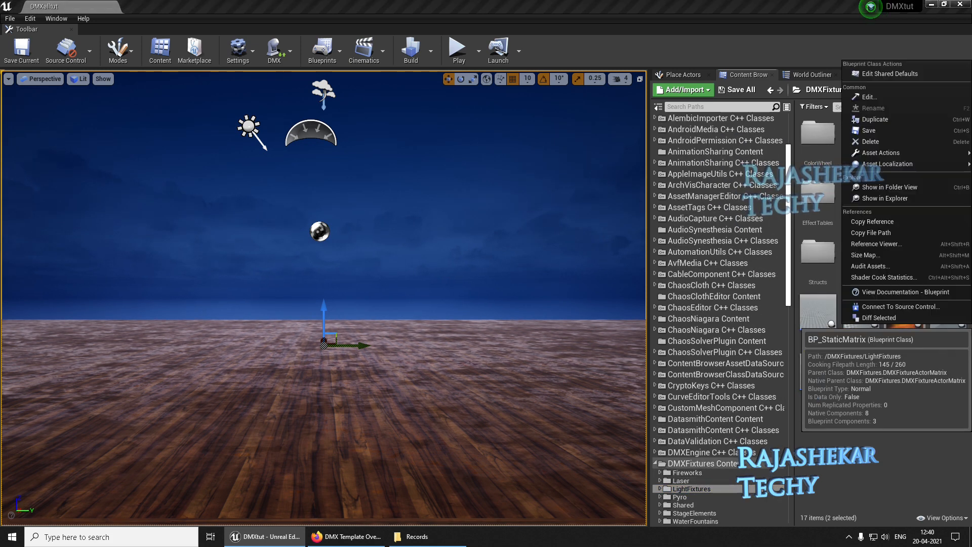
key("Escape")
right_click(906, 259)
left_click(872, 274)
right_click(905, 324)
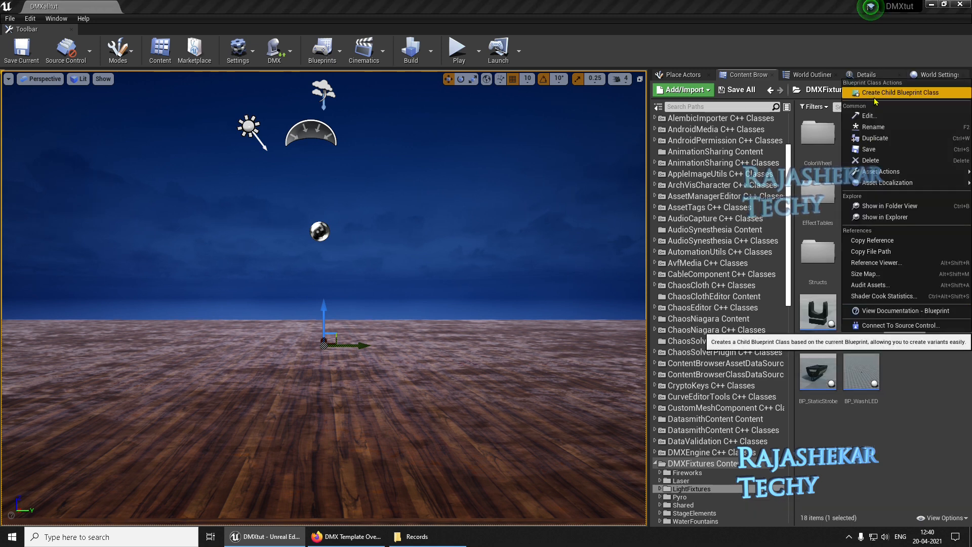
left_click(881, 92)
right_click(861, 324)
left_click(882, 93)
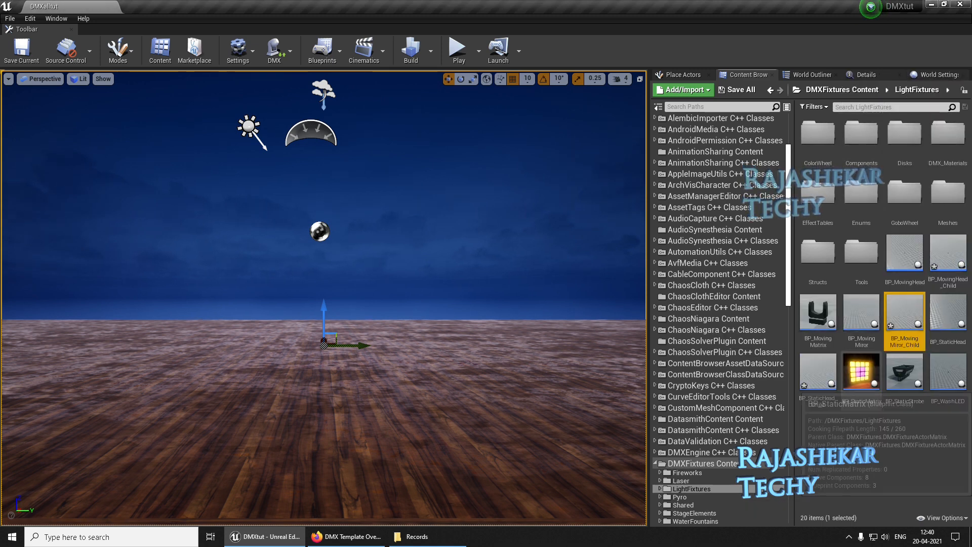
Create child Blueprint classes of BP_StaticMatrix and BP_StaticStrobe in the LightFixtures folder.
right_click(861, 372)
left_click(892, 151)
right_click(947, 375)
left_click(892, 152)
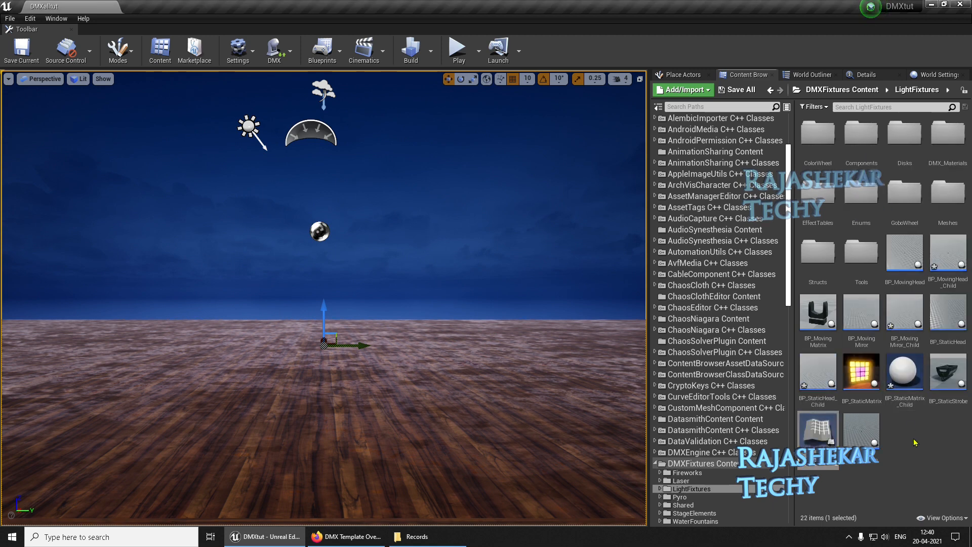
Move the five new light fixture child Blueprints from LightFixtures into the project's Content/Child folder.
left_click(818, 372, "ctrl")
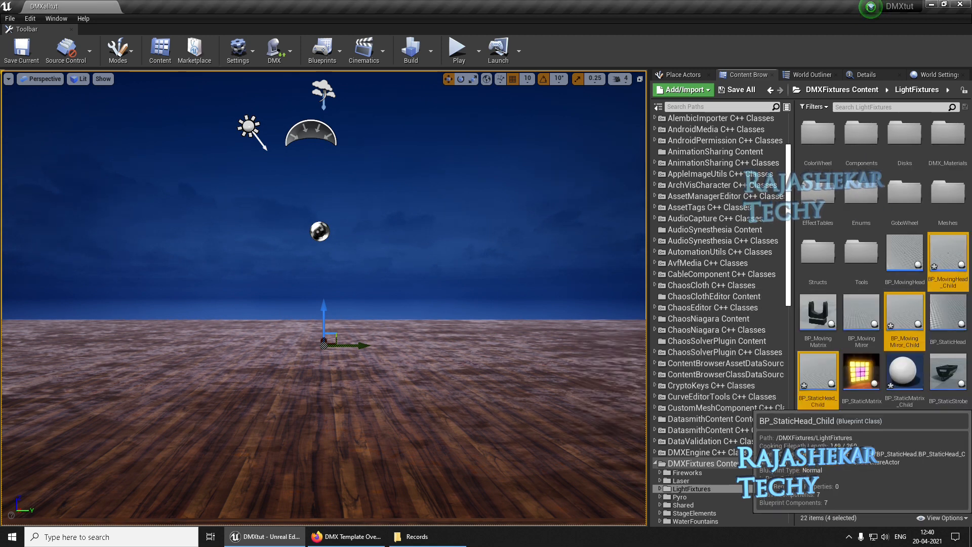
left_click(906, 373, "ctrl")
left_click(818, 430, "ctrl")
scroll(719, 304, "up", 3)
left_click_drag(905, 316, 681, 128)
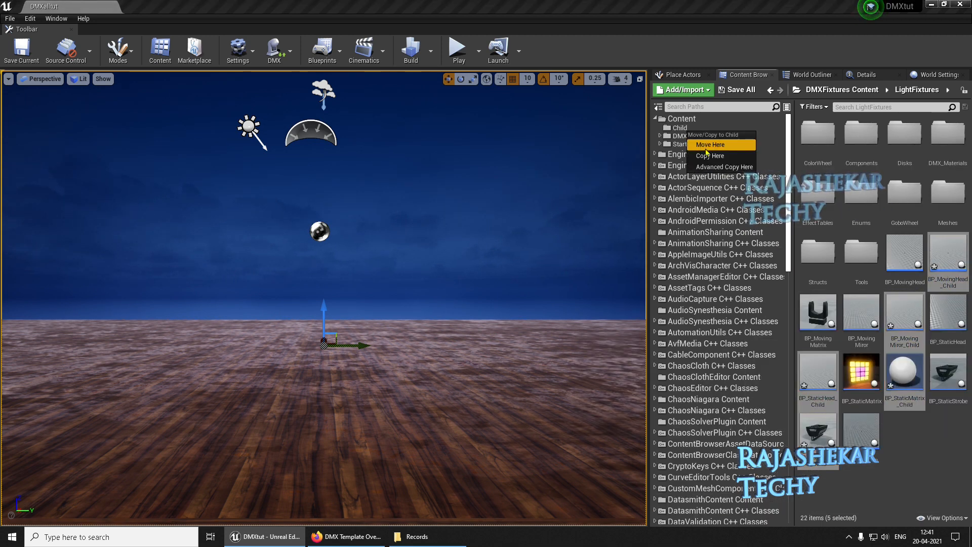
left_click(714, 141)
Create a child Blueprint class of BP_PyroModule in the Pyro folder and move it into Content/Child.
right_click(948, 134)
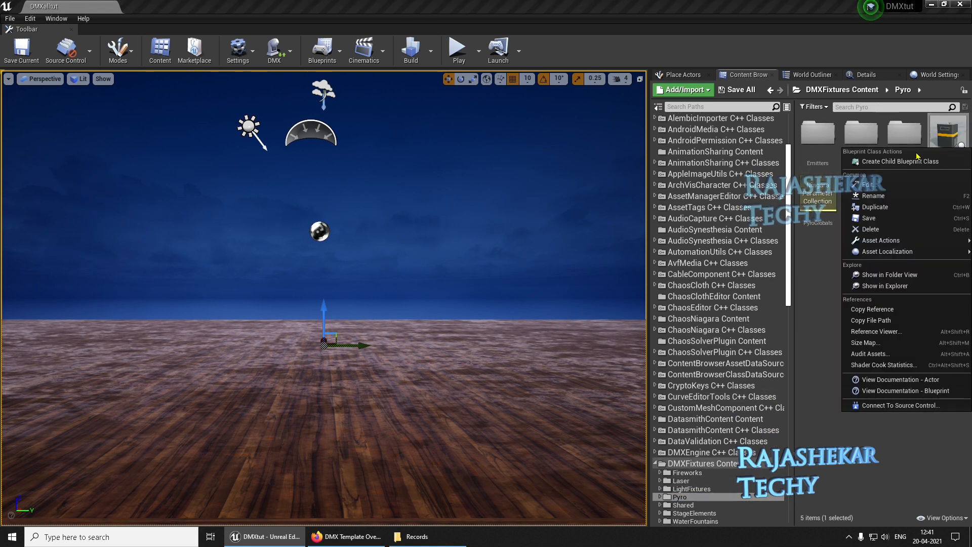
left_click(891, 152)
scroll(719, 303, "up", 3)
left_click_drag(818, 202, 680, 129)
left_click(697, 152)
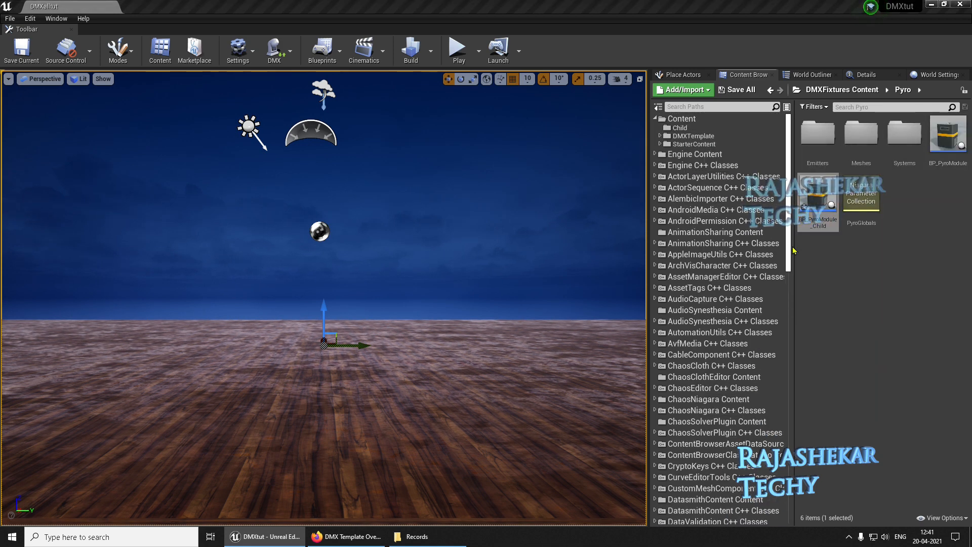
Create a child Blueprint class of BP_WaterSource in the WaterFountains folder and move it into Content/Child.
scroll(719, 304, "down", 5)
left_click(696, 490)
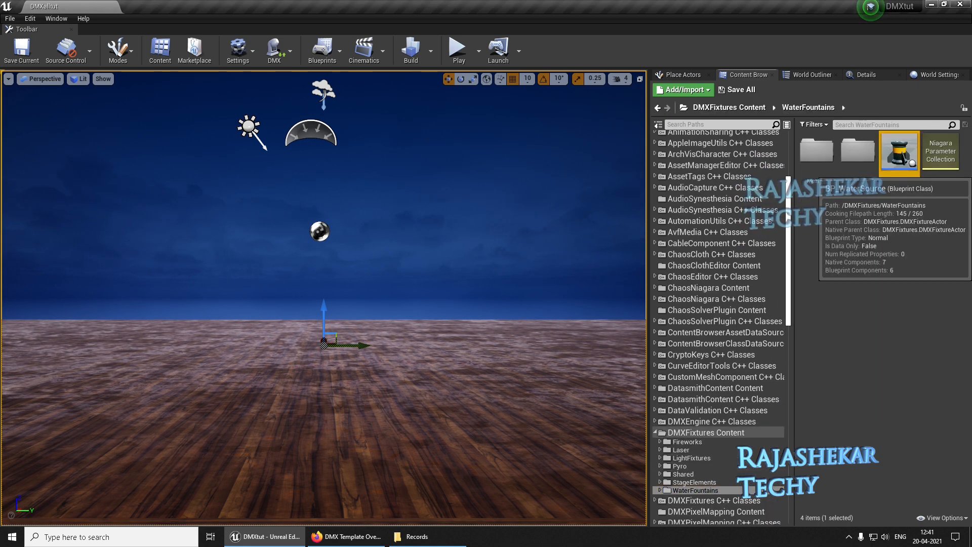
right_click(901, 149)
left_click(892, 152)
scroll(793, 283, "up", 10)
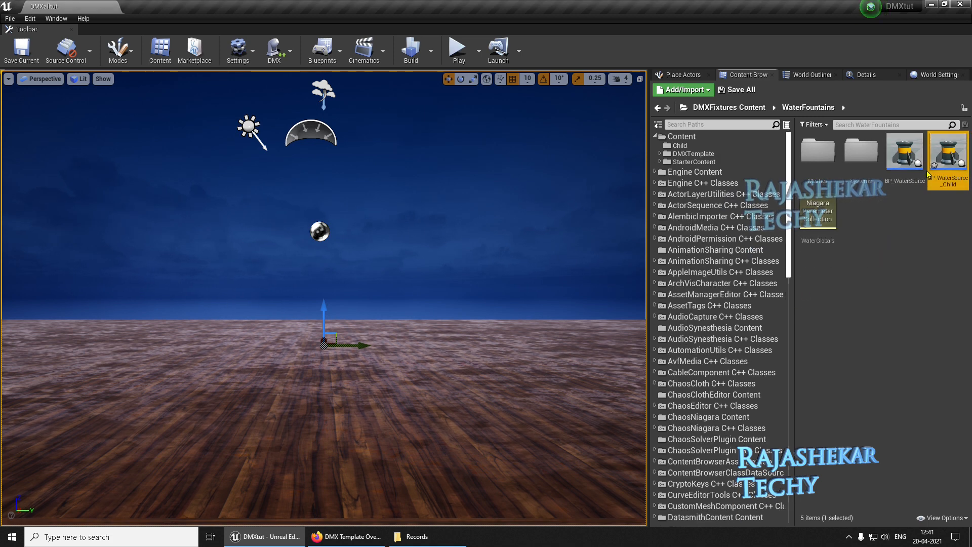
left_click_drag(948, 152, 678, 146)
left_click(694, 164)
left_click(680, 146)
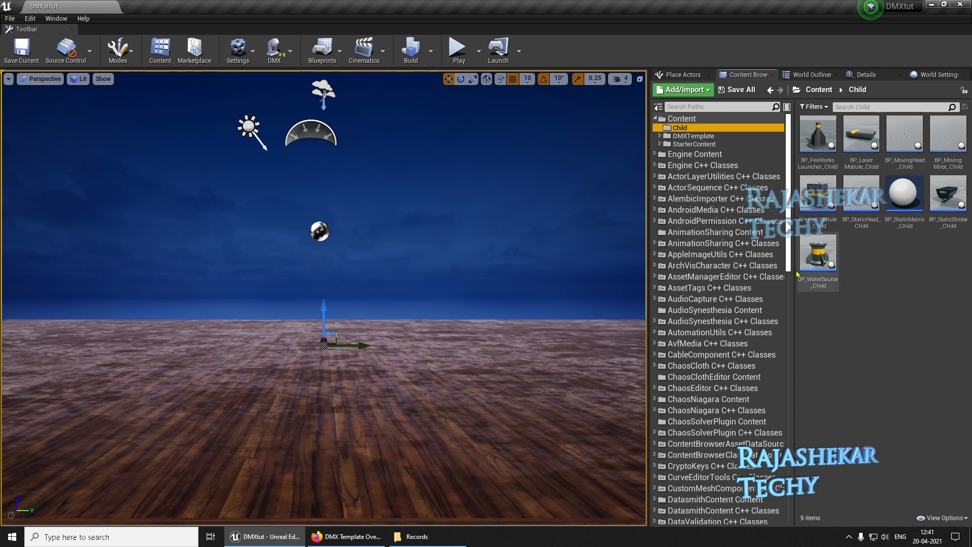
Create a child Blueprint class of BP_WashLED in LightFixtures and move it into Content/Child.
scroll(793, 268, "down", 8)
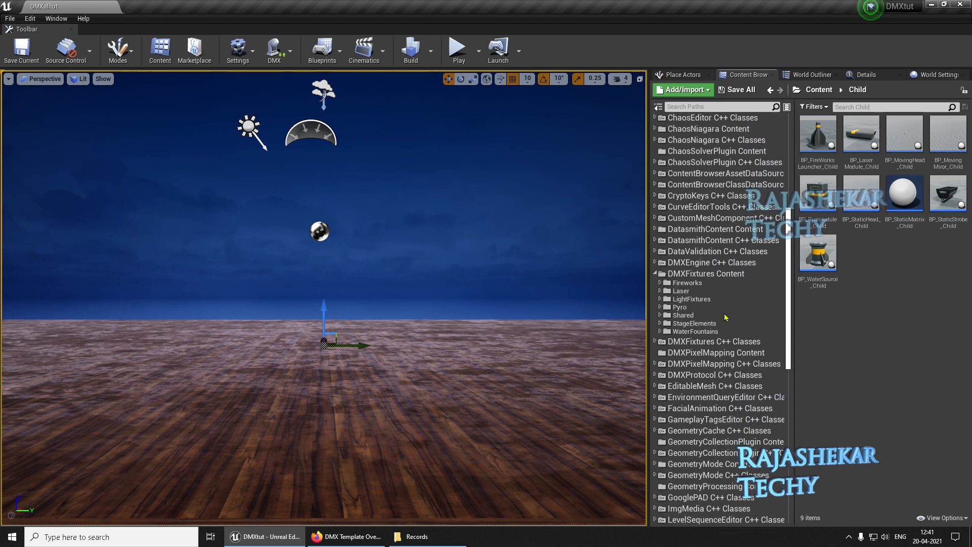
left_click(693, 300)
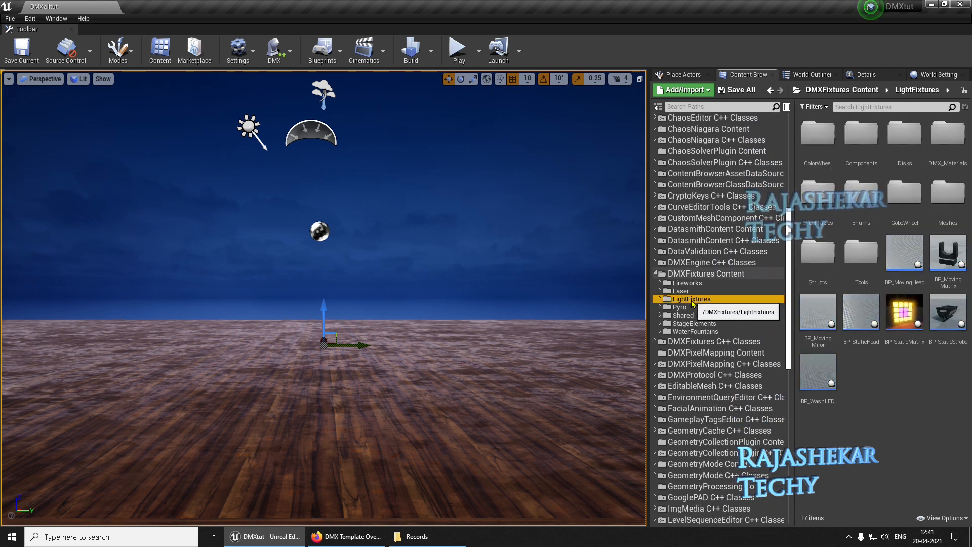
right_click(816, 384)
left_click(866, 141)
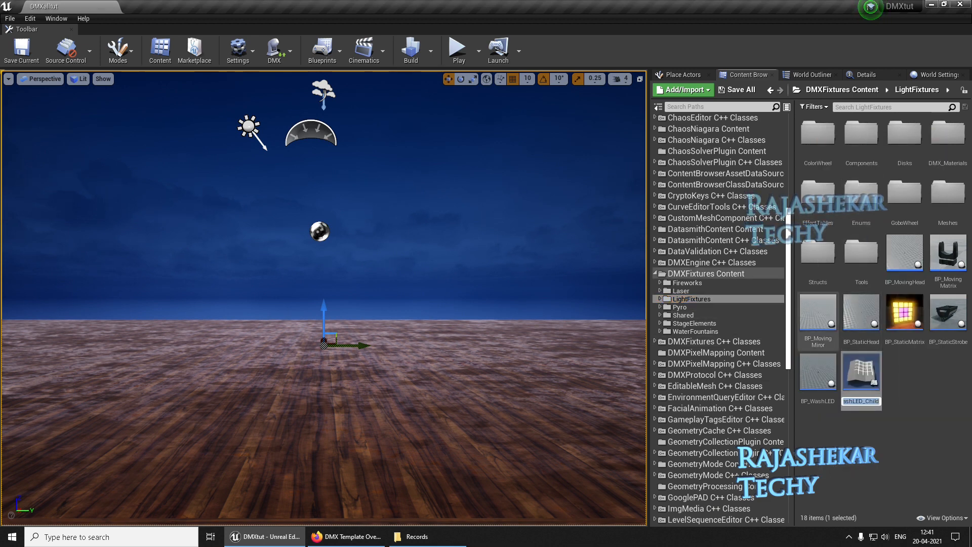
left_click_drag(790, 354, 790, 256)
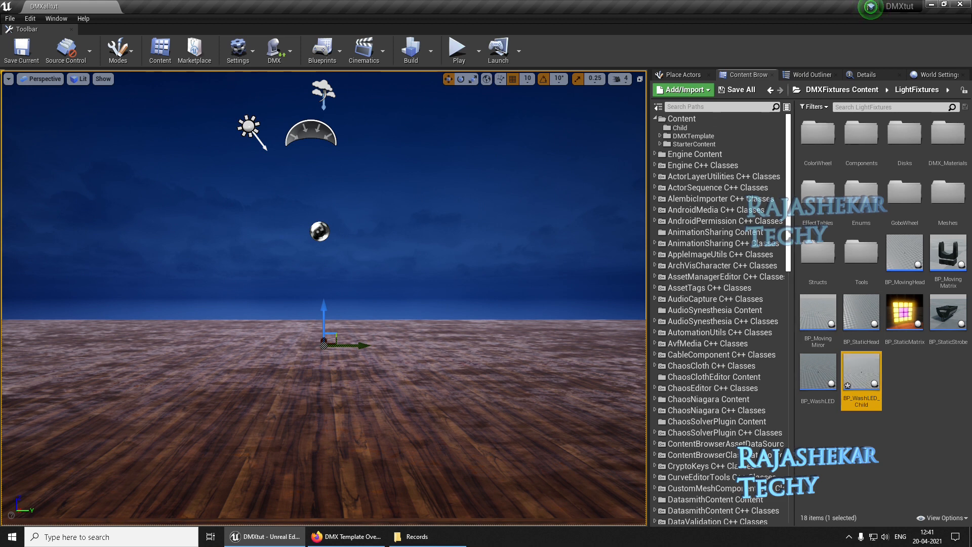
left_click_drag(861, 380, 684, 130)
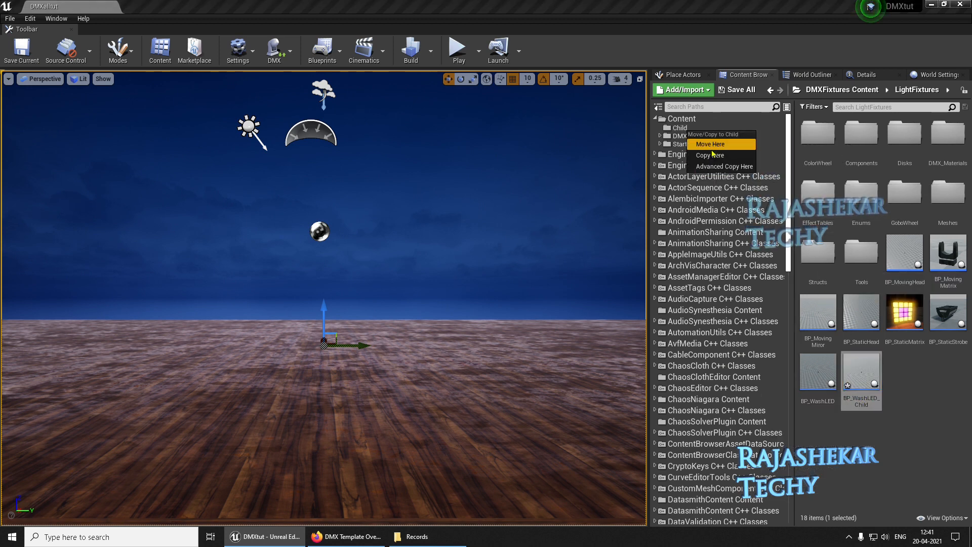
left_click(712, 146)
left_click(680, 128)
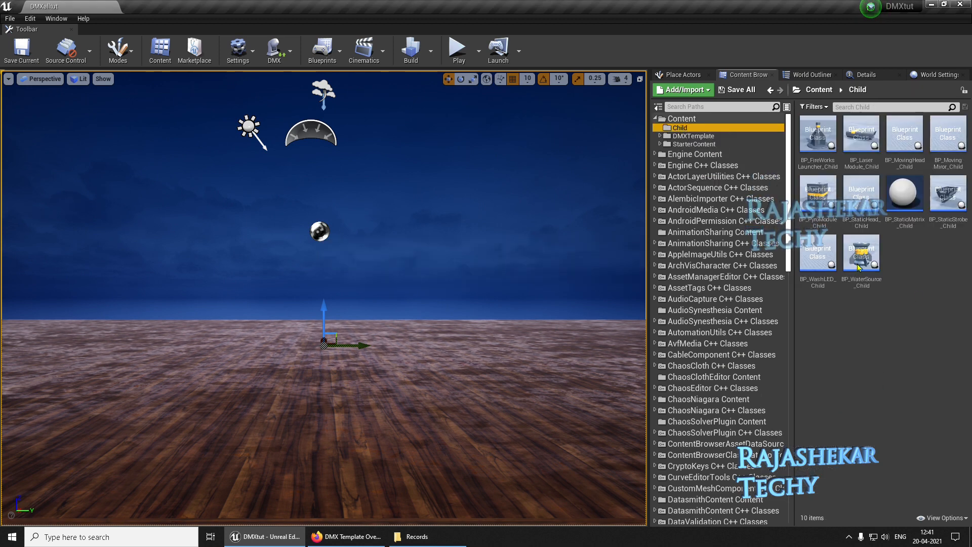
left_click(915, 294)
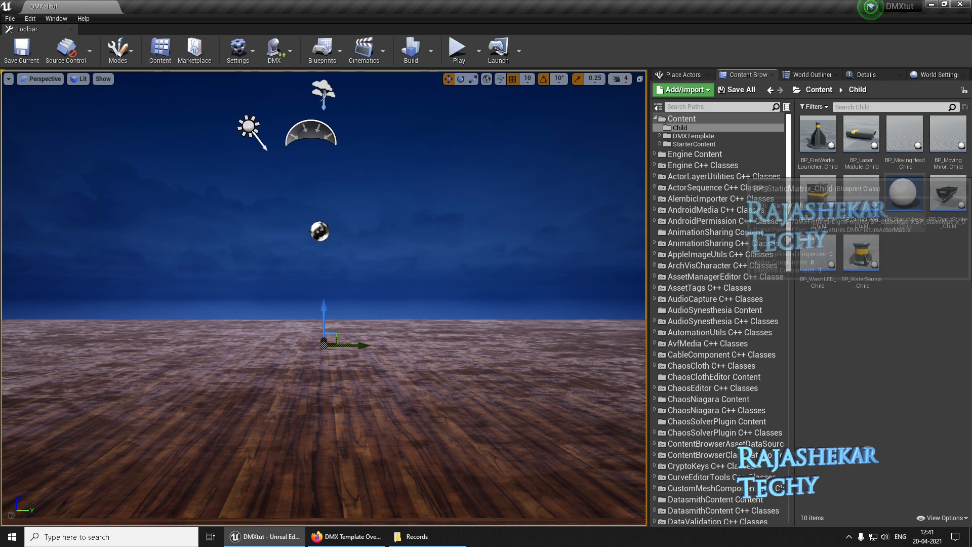
Place BP_MovingHead_Child on the wooden floor and shift it to the far left of the stage.
left_click_drag(905, 134, 301, 349)
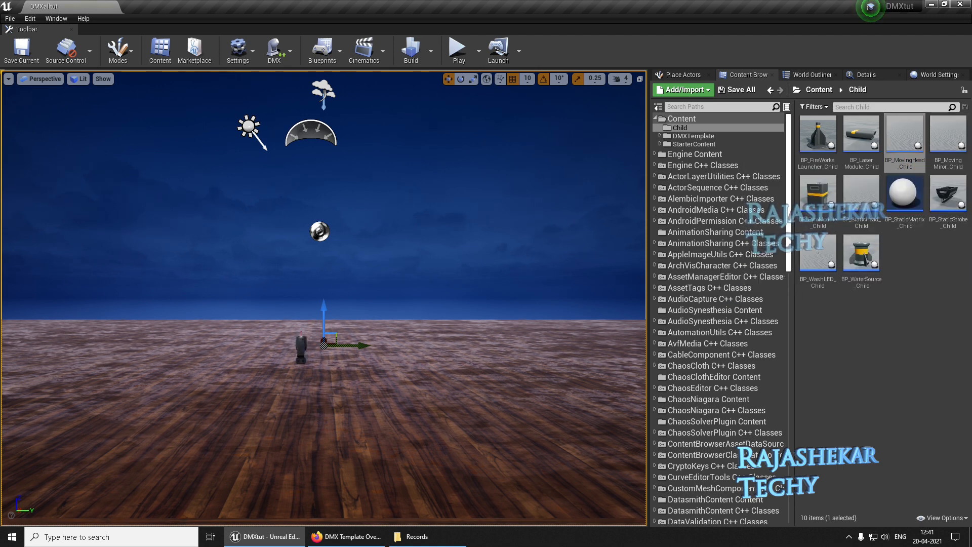
left_click_drag(211, 354, 101, 353)
key("w")
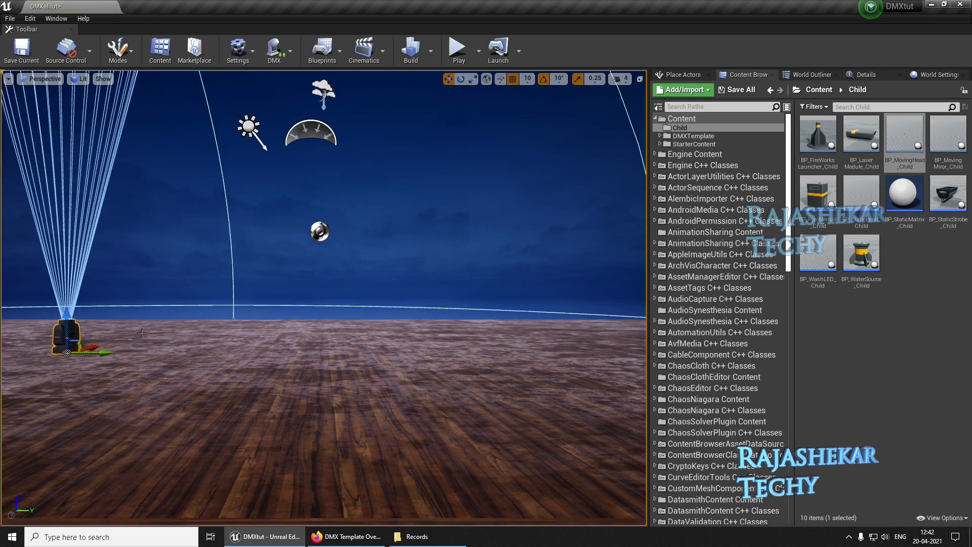
left_click(159, 348)
Place BP_MovingMiror_Child on the floor to the right of the moving head and rotate it upright.
left_click_drag(948, 145, 162, 351)
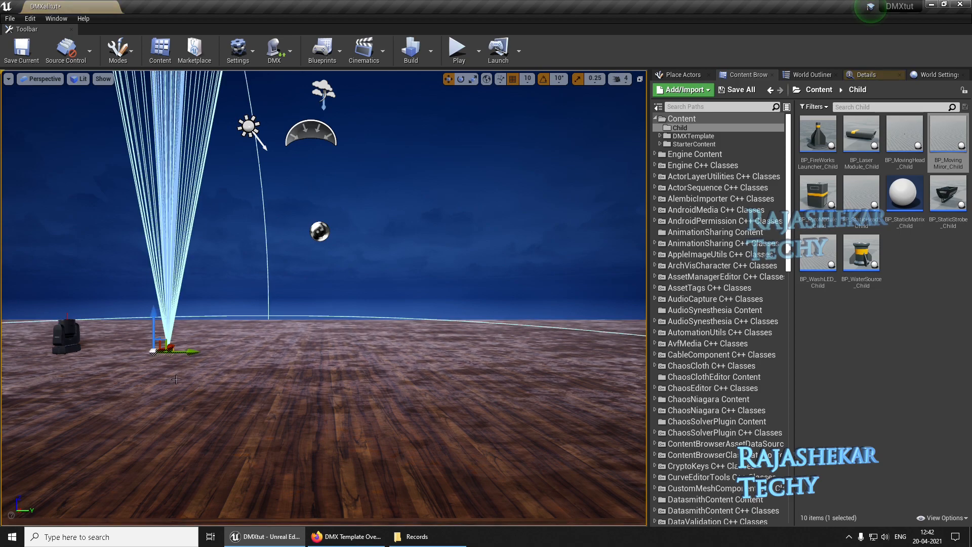
key("e")
left_click_drag(201, 324, 167, 290)
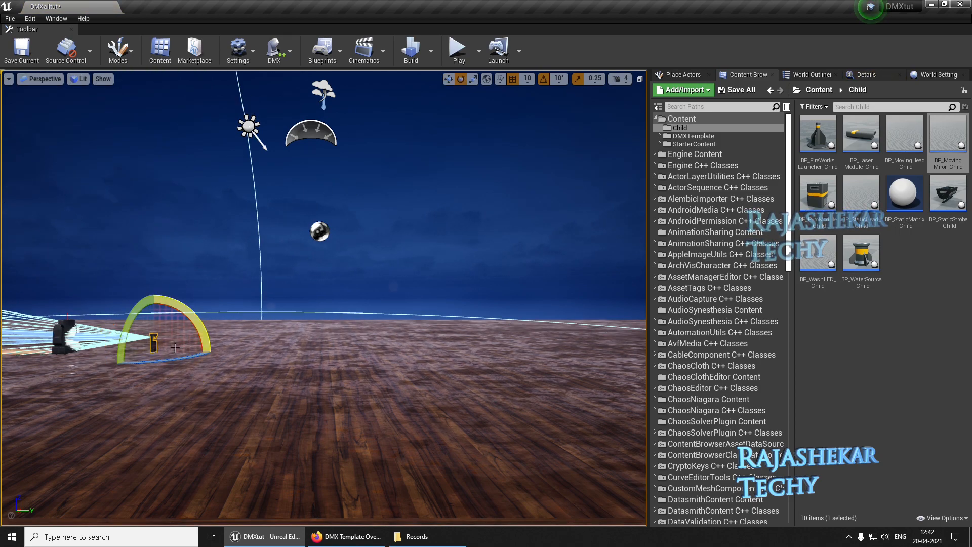
key("f")
scroll(254, 330, "down", 5)
key("r")
left_click_drag(321, 337, 349, 322)
scroll(329, 327, "down", 5)
key("e")
key("w")
scroll(350, 315, "down", 4)
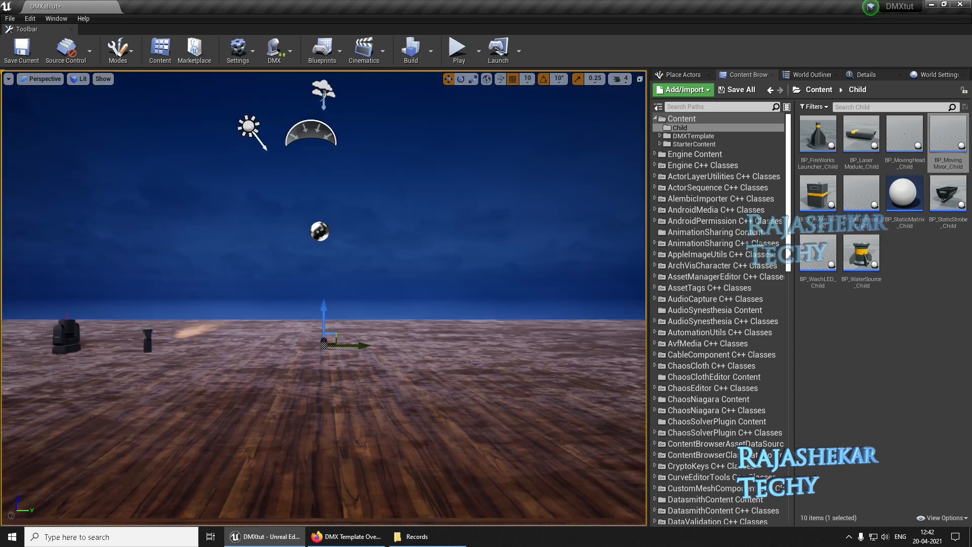
Place BP_StaticHead_Child on the floor and space it and the moving mirror evenly to the right of the moving head.
left_click_drag(861, 198, 286, 332)
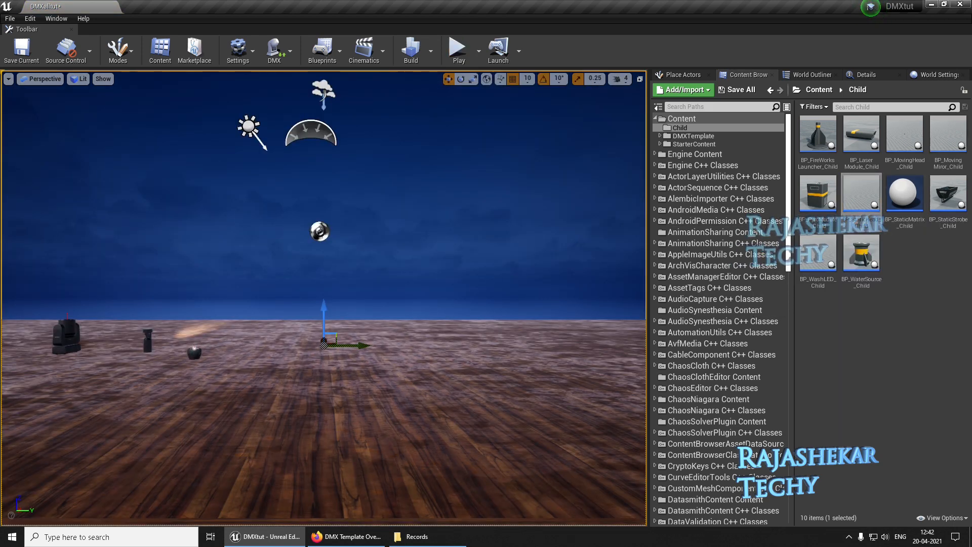
left_click(191, 349)
left_click(147, 340)
left_click(191, 348)
left_click_drag(191, 351, 304, 352)
left_click(135, 341)
left_click_drag(185, 352, 220, 351)
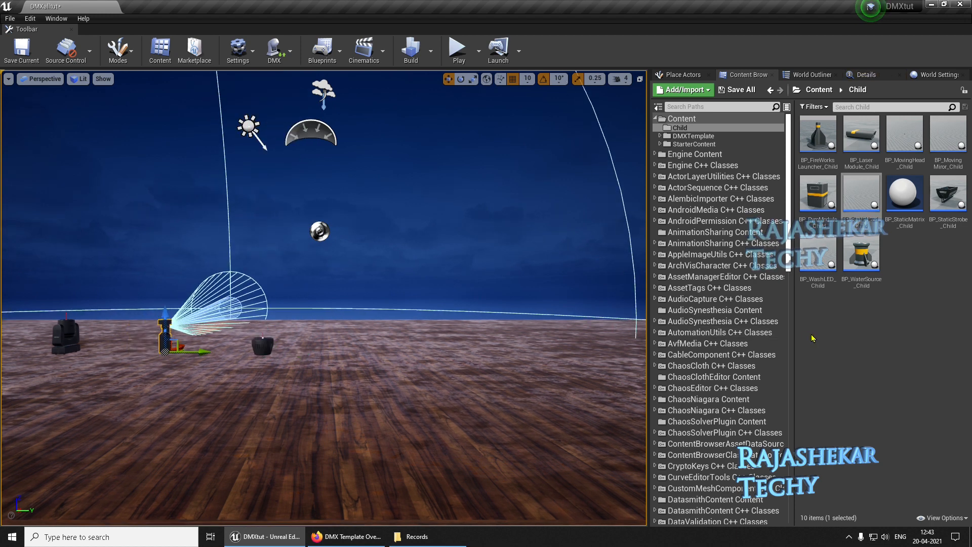
Place BP_PyroModule_Child on the floor behind the moving head.
left_click_drag(817, 197, 127, 322)
key("f")
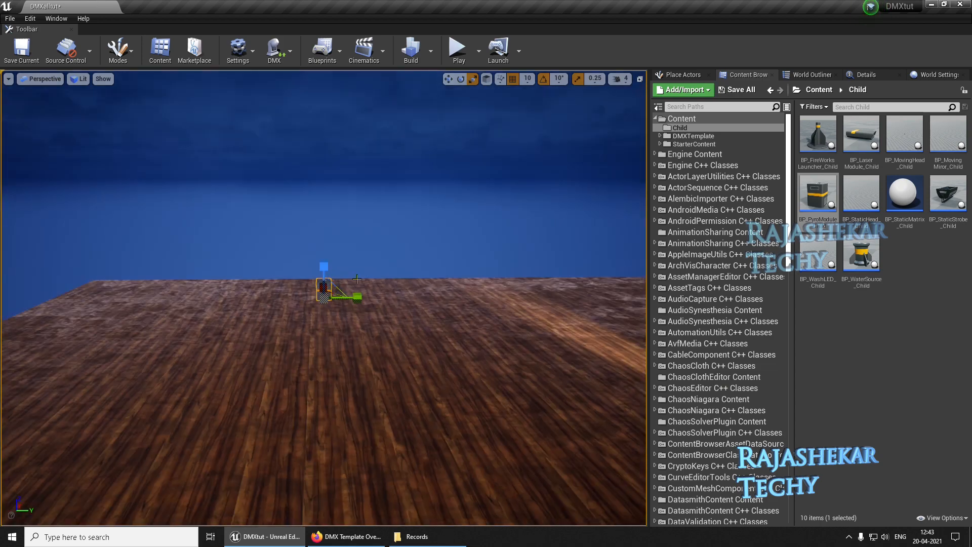
right_click_drag(580, 308, 516, 292)
key("w")
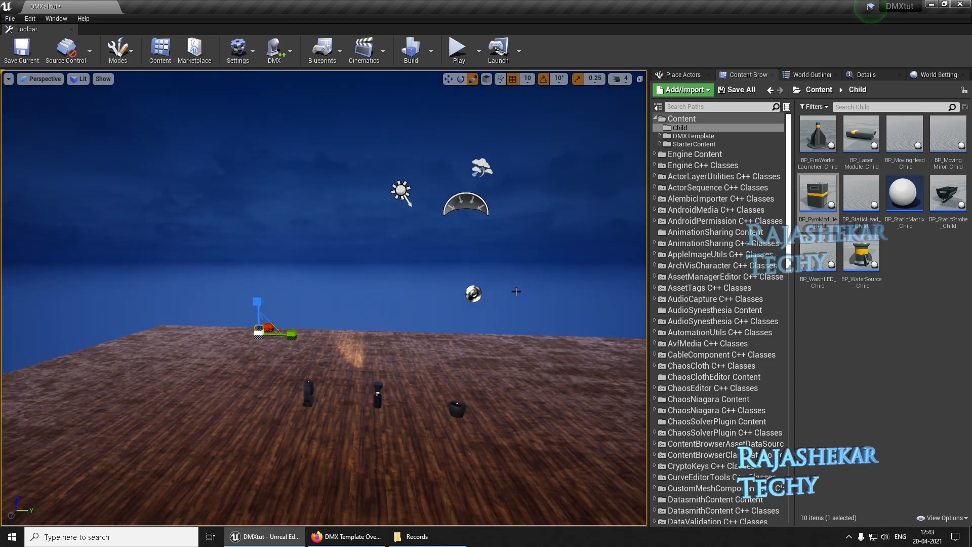
Place BP_StaticStrobe_Child behind the row of fixtures and raise it above the floor between the moving head and moving mirror.
left_click_drag(948, 195, 479, 327)
left_click_drag(416, 352, 429, 306)
key("w")
key("e")
right_click_drag(429, 306, 202, 373)
key("w")
left_click_drag(201, 372, 212, 325)
scroll(517, 397, "down", 4)
left_click(516, 397)
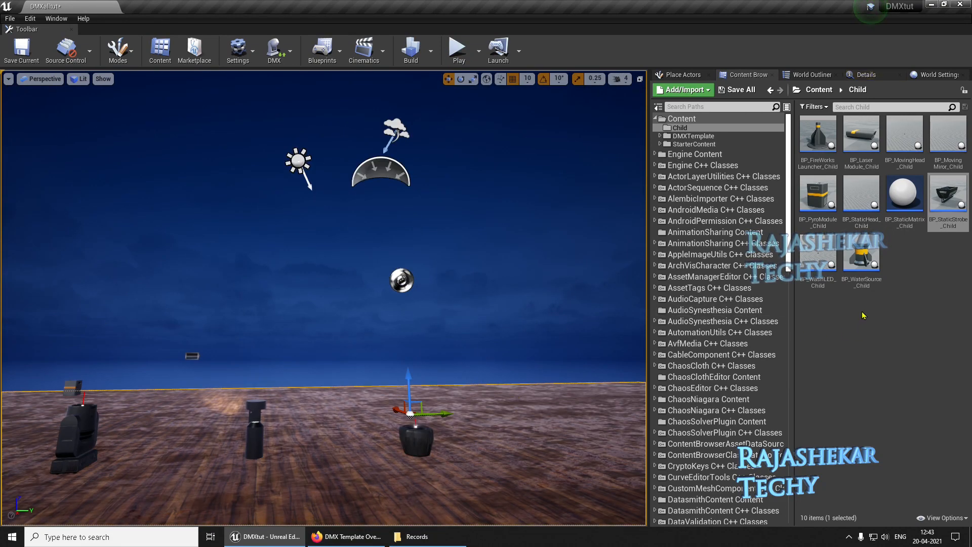
Place BP_StaticMatrix_Child between the moving mirror and static head, raised above the floor at about X 130, Y -70, Z 130.
left_click_drag(904, 195, 353, 402)
left_click_drag(357, 367, 359, 318)
left_click(481, 273)
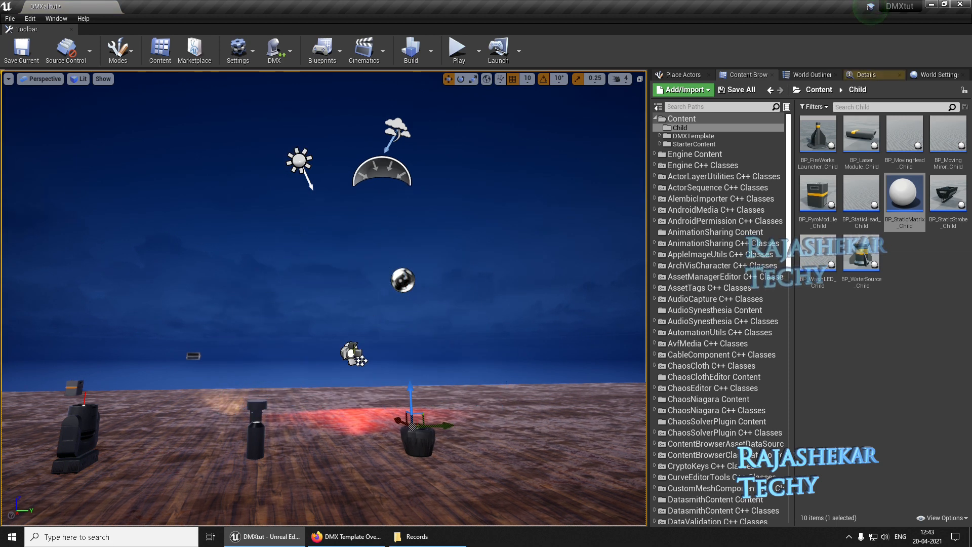
left_click(359, 360)
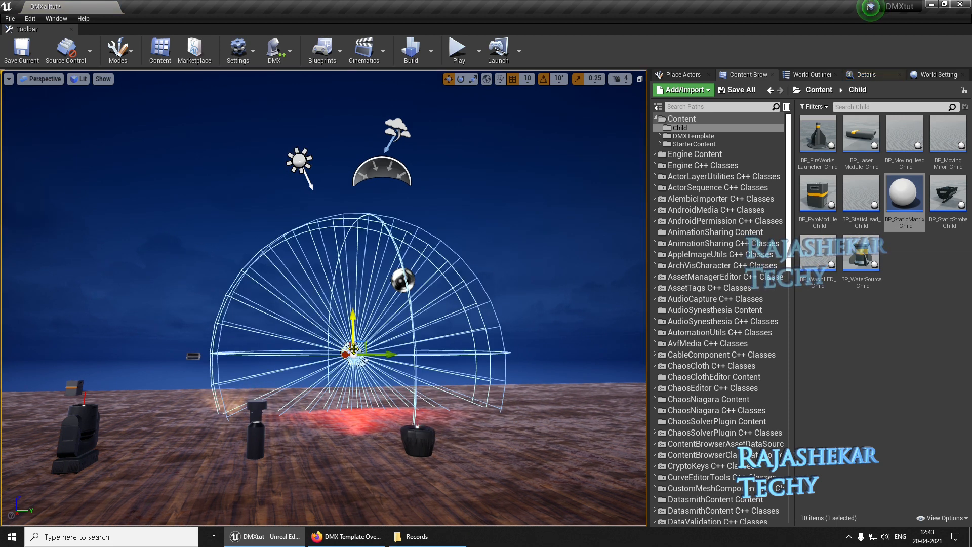
Generate the preview mesh for the placed BP_StaticMatrix_Child fixture.
left_click(870, 75)
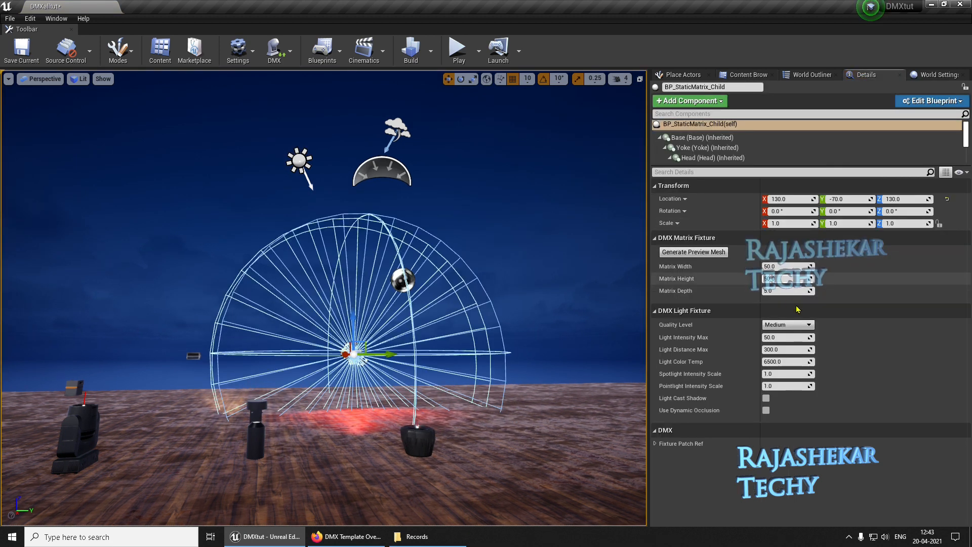
left_click(710, 256)
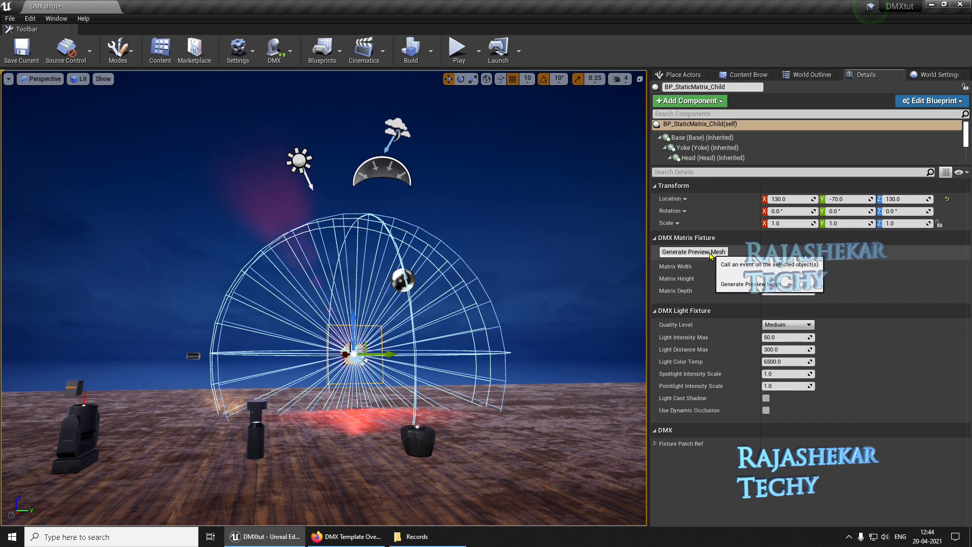
left_click(451, 322)
scroll(395, 383, "up", 4)
scroll(395, 382, "up", 3)
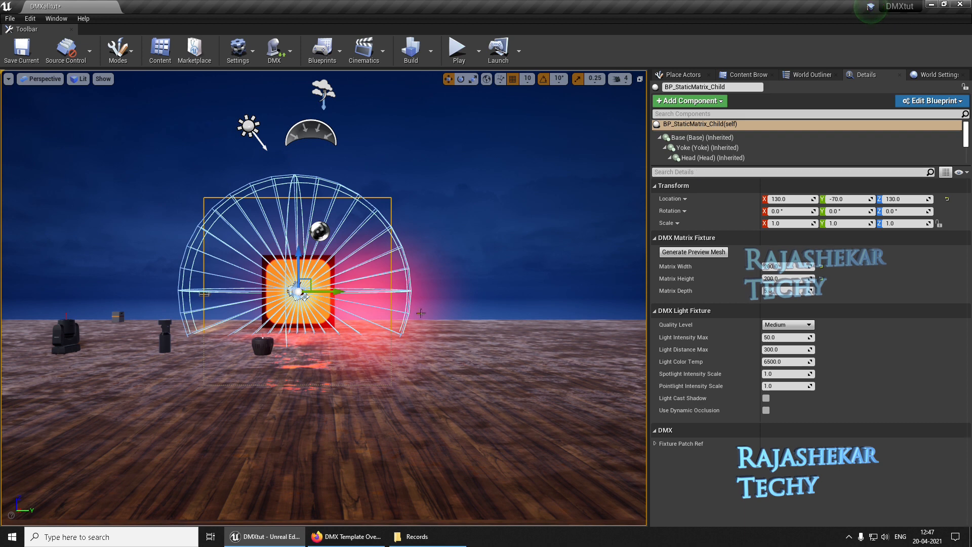
Return to the Content/Child folder holding the child fixture Blueprints.
key("ctrl+shift+f")
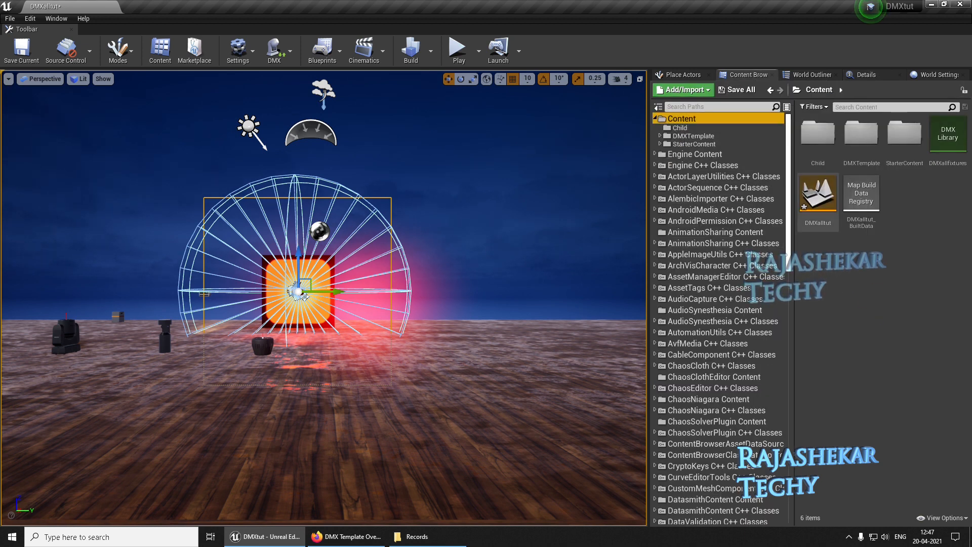
left_click(681, 128)
left_click(899, 349)
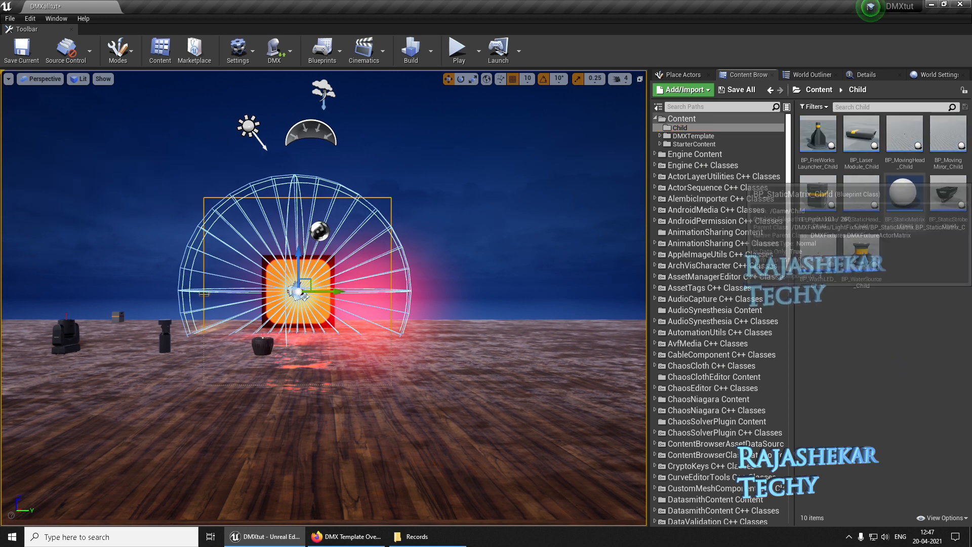
Place BP_LaserModule_Child in the air above the stage and move the static matrix along Y away from the other fixtures.
left_click_drag(862, 134, 431, 199)
key("e")
left_click(304, 292)
key("w")
left_click_drag(329, 292, 537, 292)
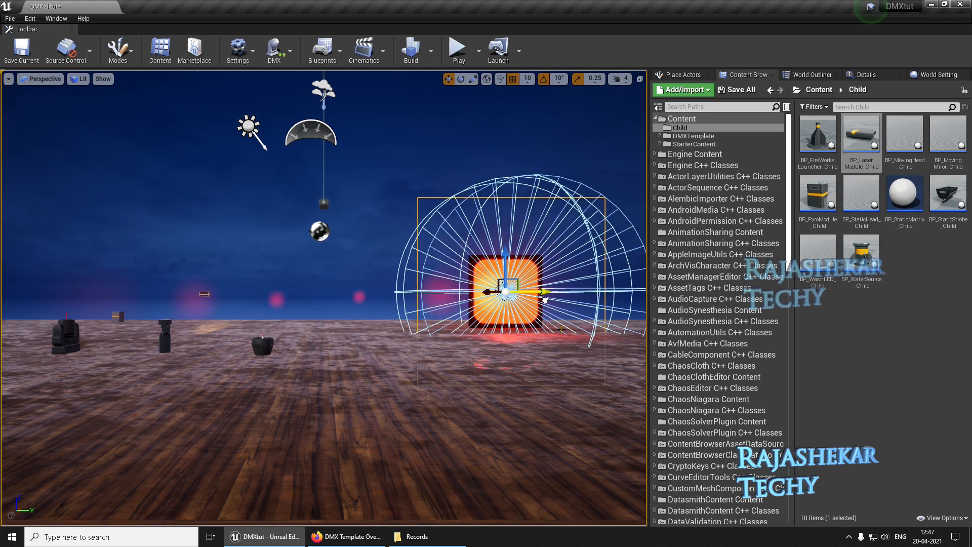
Place BP_WashLED_Child on the floor beside the static head, at about X -240, Y 40, Z 20.
left_click(914, 341)
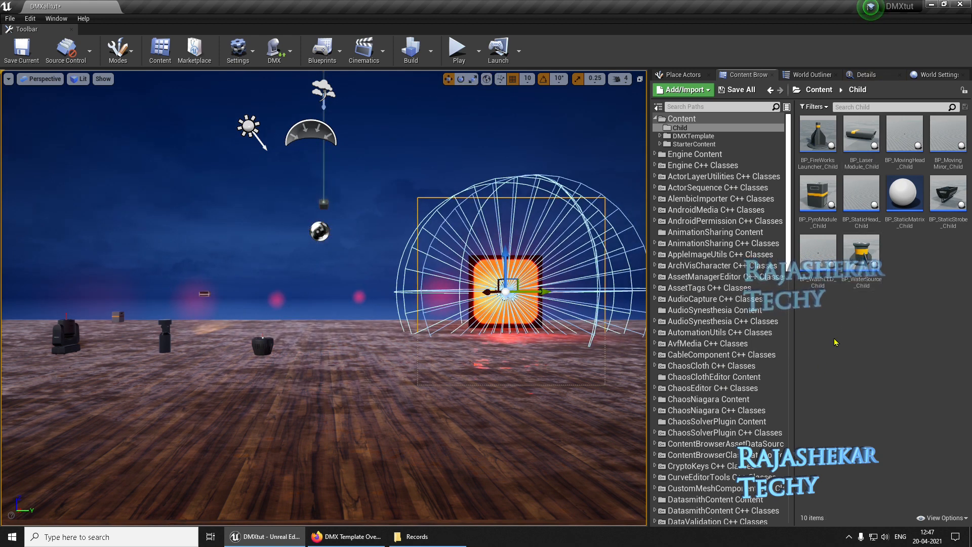
left_click(818, 252)
left_click_drag(818, 252, 371, 381)
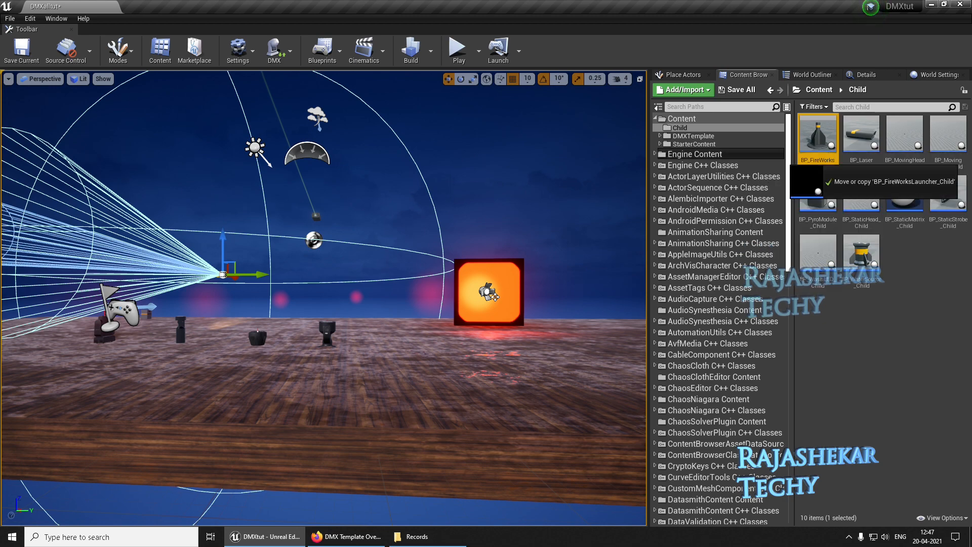
Place BP_FireWorksLauncher_Child far back on the floor and move the static matrix back along Y to stand behind the wash LED.
left_click_drag(818, 134, 562, 319)
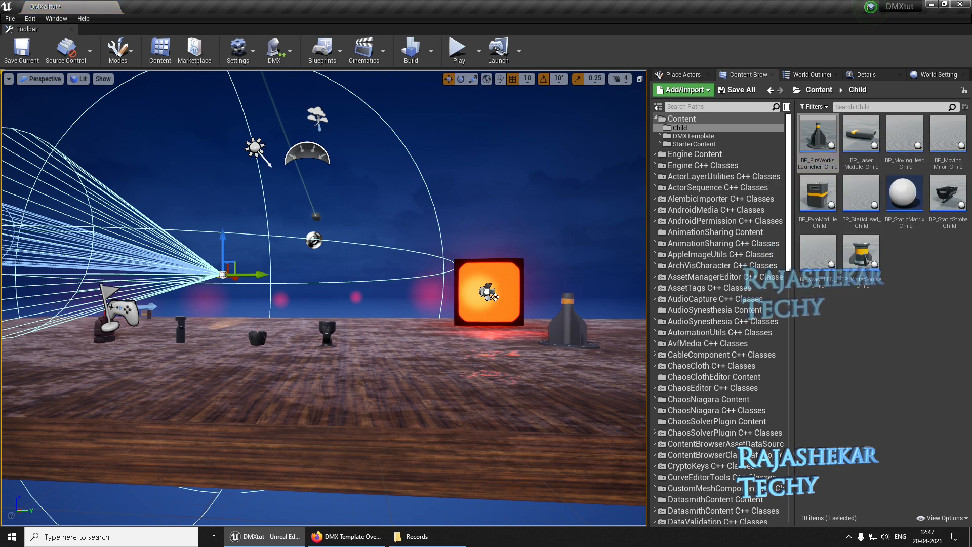
left_click_drag(568, 329, 568, 331)
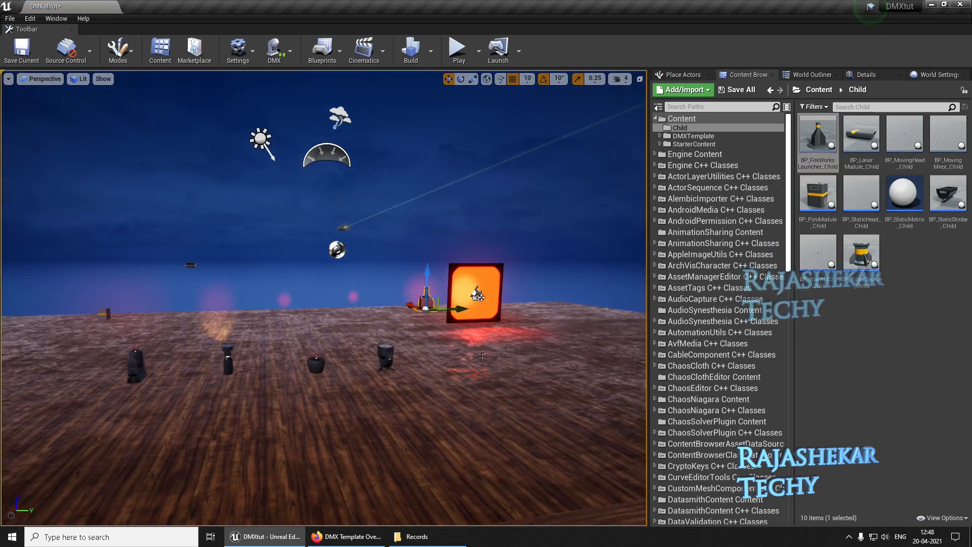
left_click(483, 276)
left_click_drag(514, 293, 437, 293)
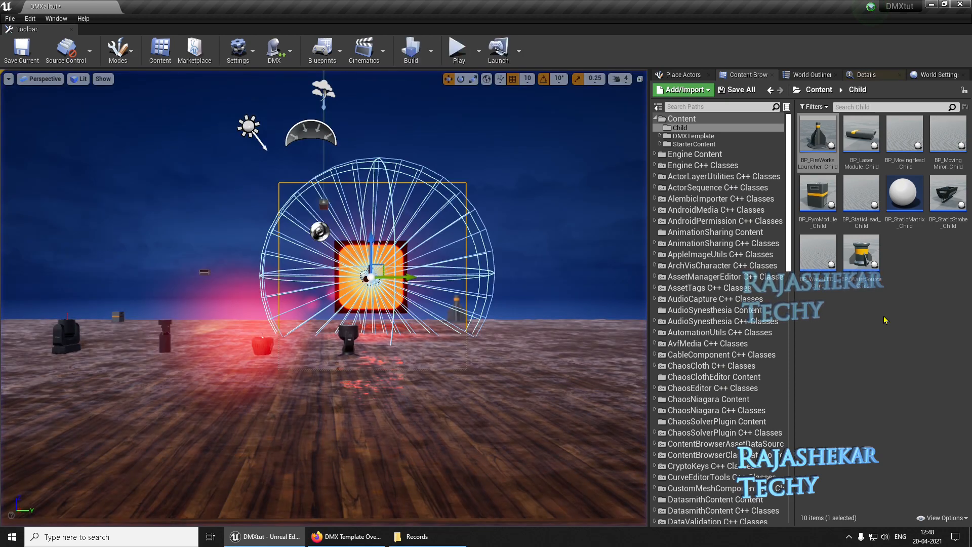
Place BP_WaterSource_Child on the floor beyond the fireworks launcher, at about X -30, Y 450, Z 20.
left_click_drag(861, 253, 560, 339)
left_click(459, 337)
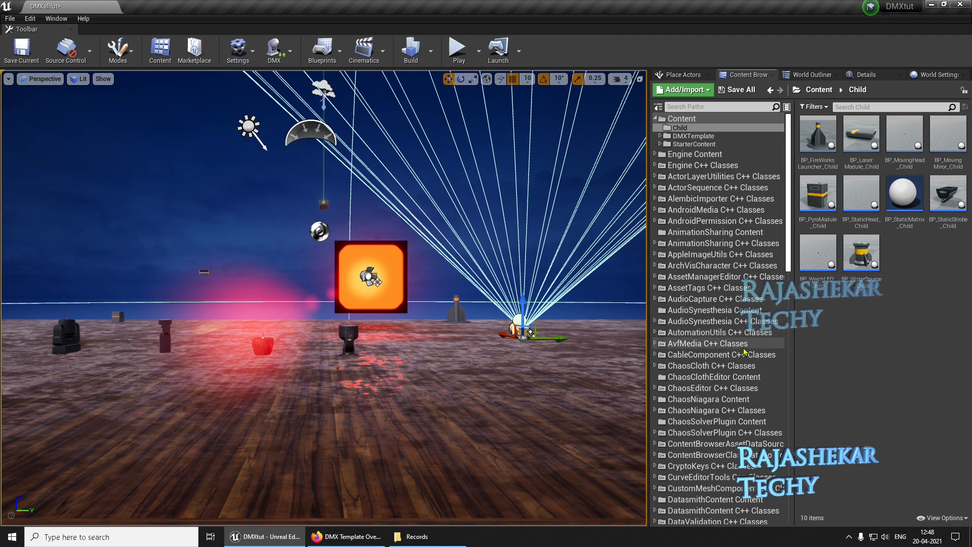
Examine the placed fixtures one after another from different angles, including the static matrix, wash LED and moving head.
left_click(203, 273)
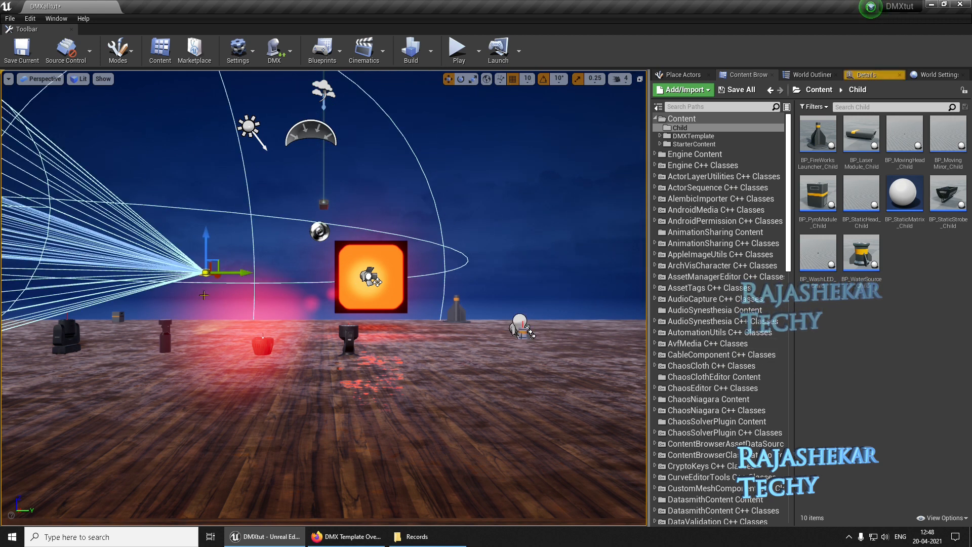
left_click(322, 205)
left_click(393, 267)
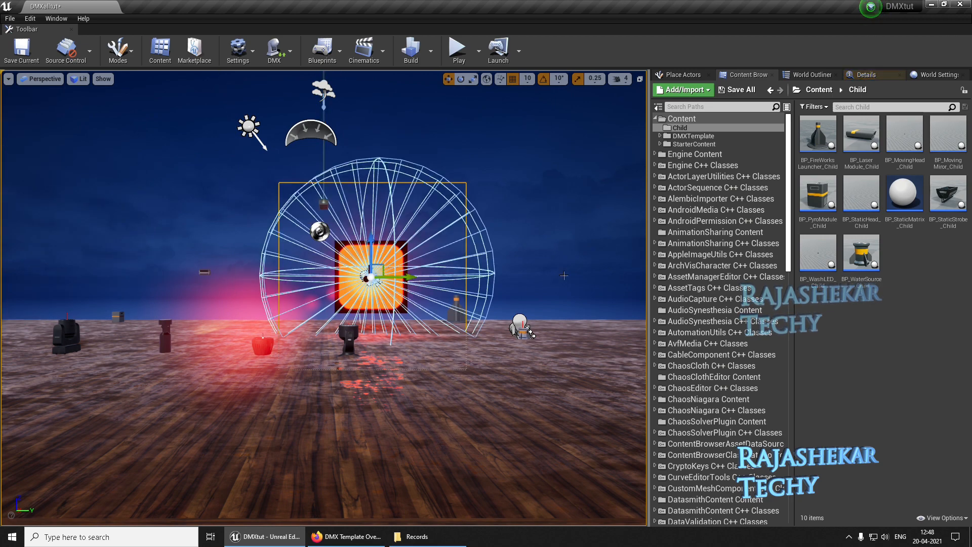
left_click(499, 297)
key("f")
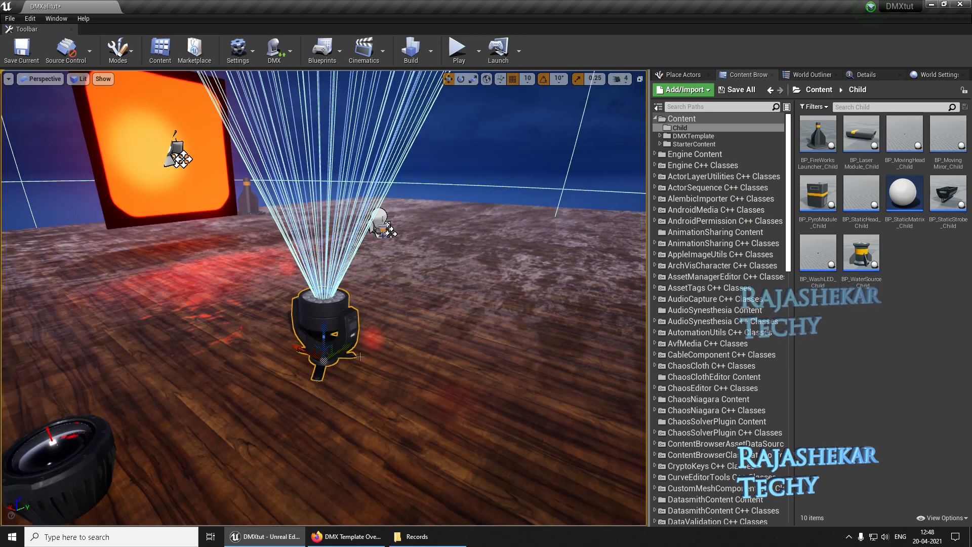
left_click_drag(158, 416, 154, 426, "alt")
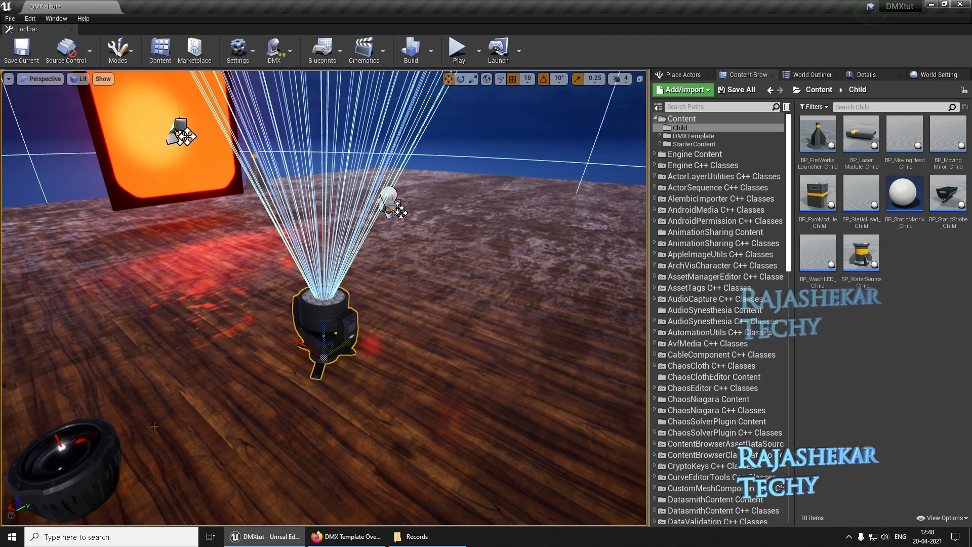
scroll(144, 394, "down", 5)
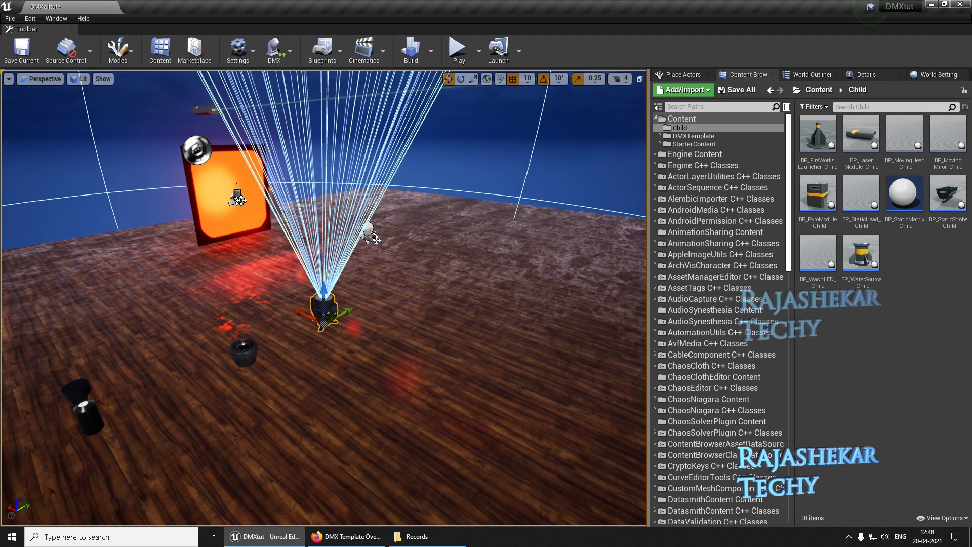
left_click(93, 410)
scroll(148, 381, "down", 4)
left_click(97, 404)
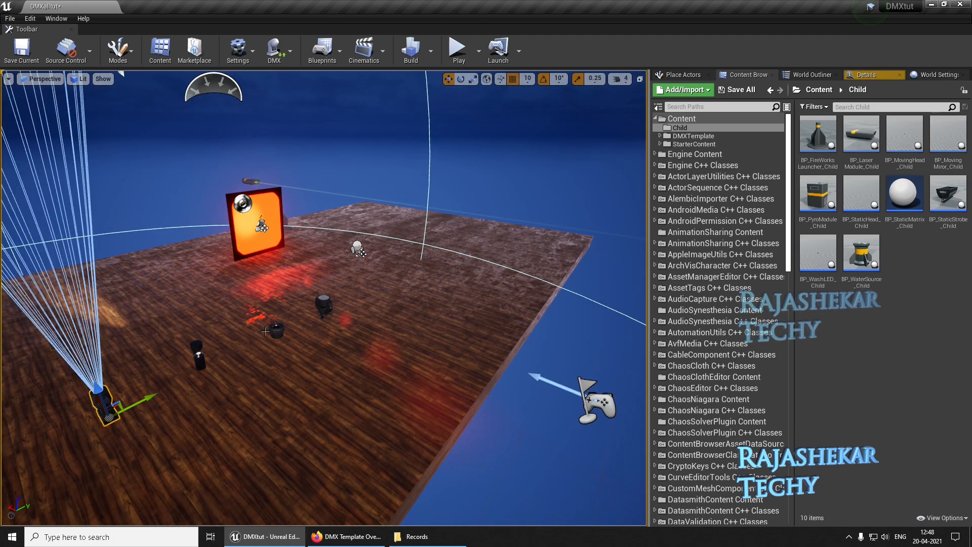
scroll(385, 305, "down", 4)
left_click_drag(481, 314, 443, 272, "alt")
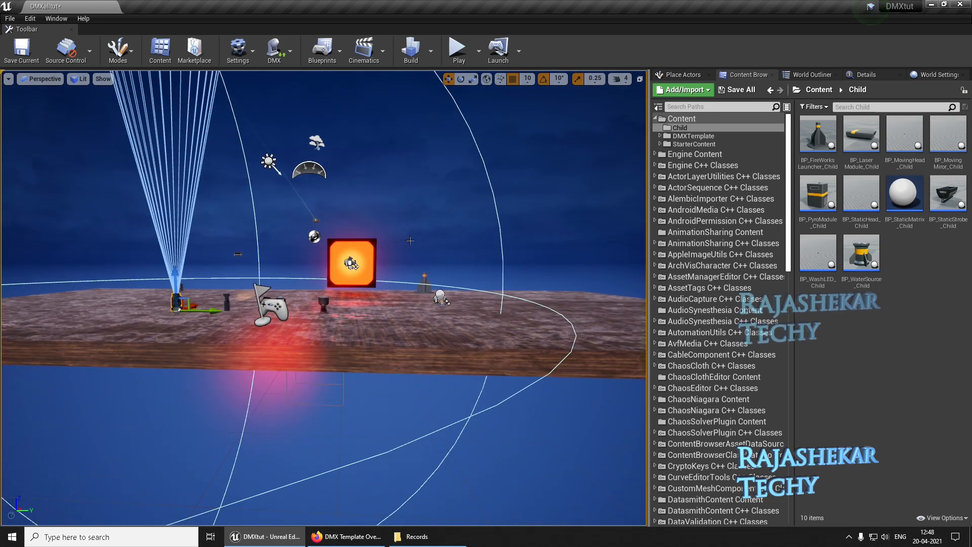
Play the level in the viewport to preview the fixture setup, and stop the simulation.
scroll(410, 241, "down", 3)
scroll(411, 241, "up", 7)
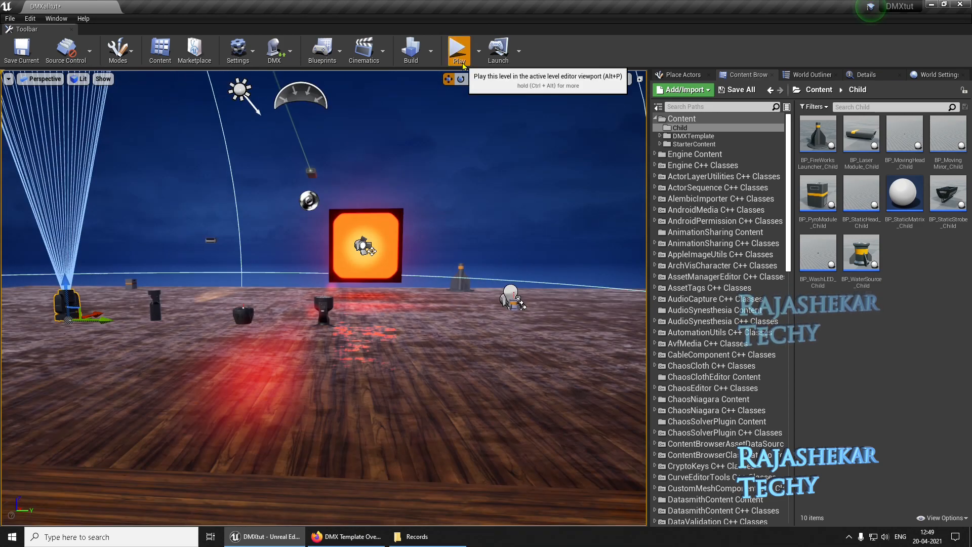
left_click(459, 50)
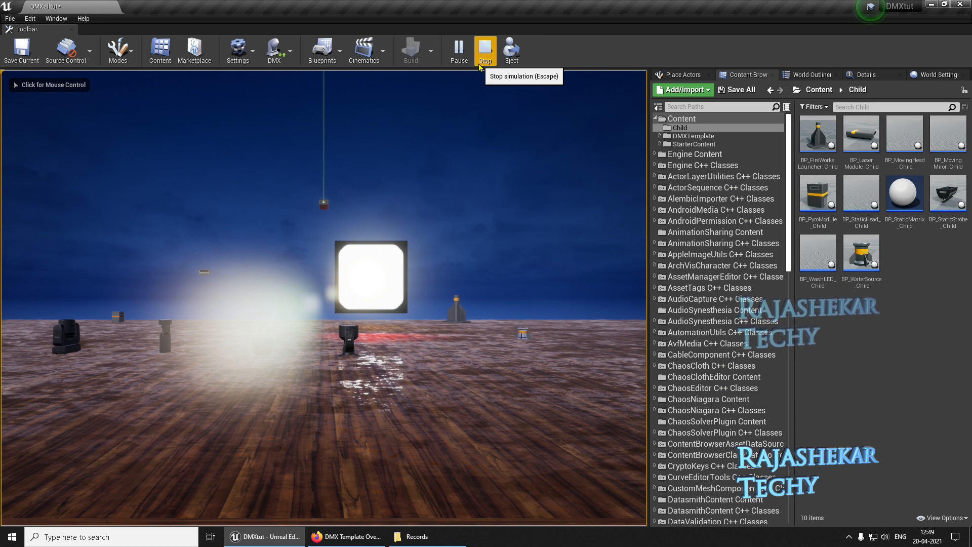
left_click(485, 51)
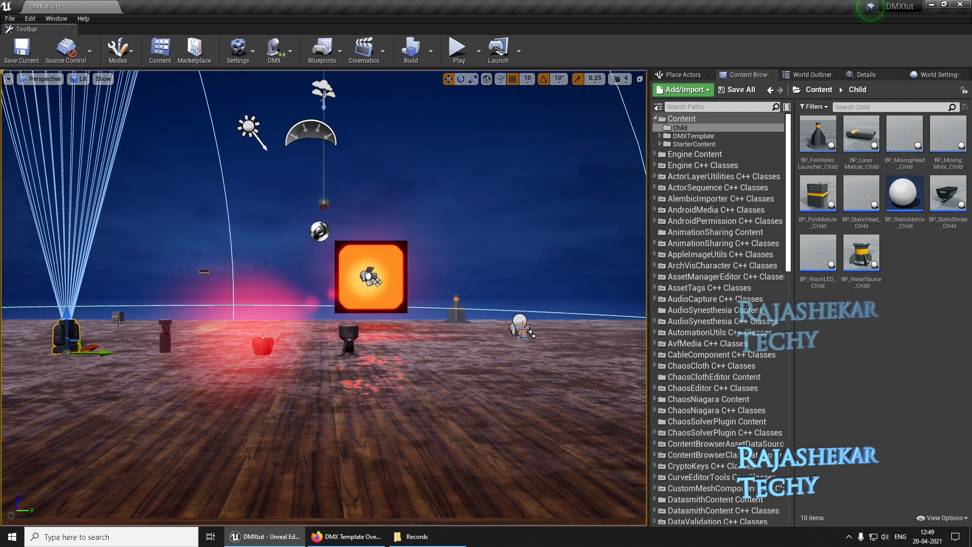
Assign the DMXallfixtures library and Moving head_Patch to the placed BP_MovingHead_Child fixture.
left_click(866, 74)
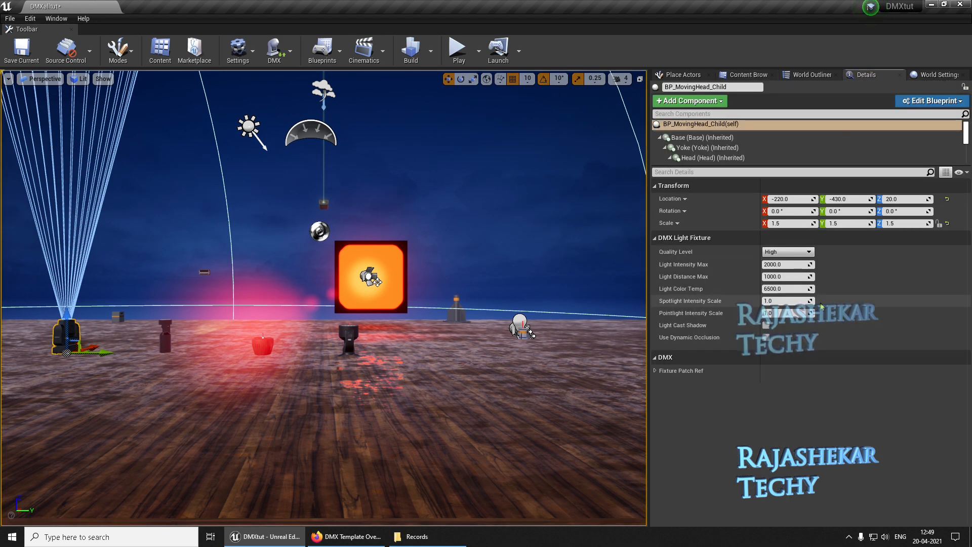
left_click(655, 371)
left_click(825, 393)
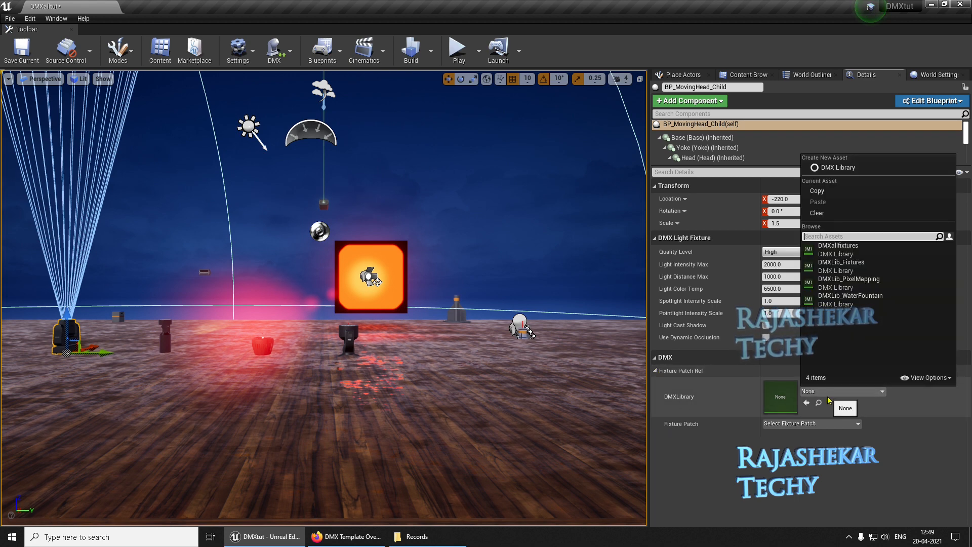
left_click(830, 393)
left_click(829, 393)
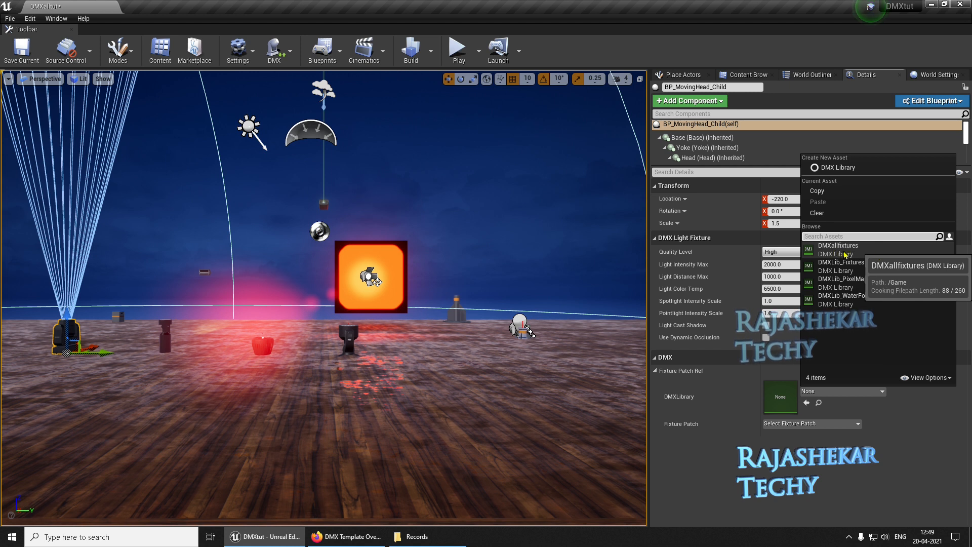
left_click(861, 254)
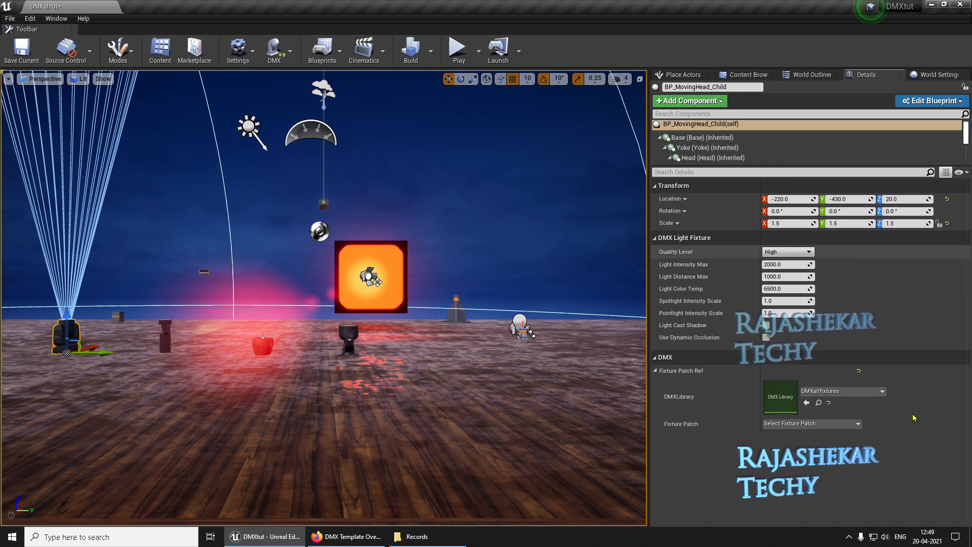
left_click(831, 425)
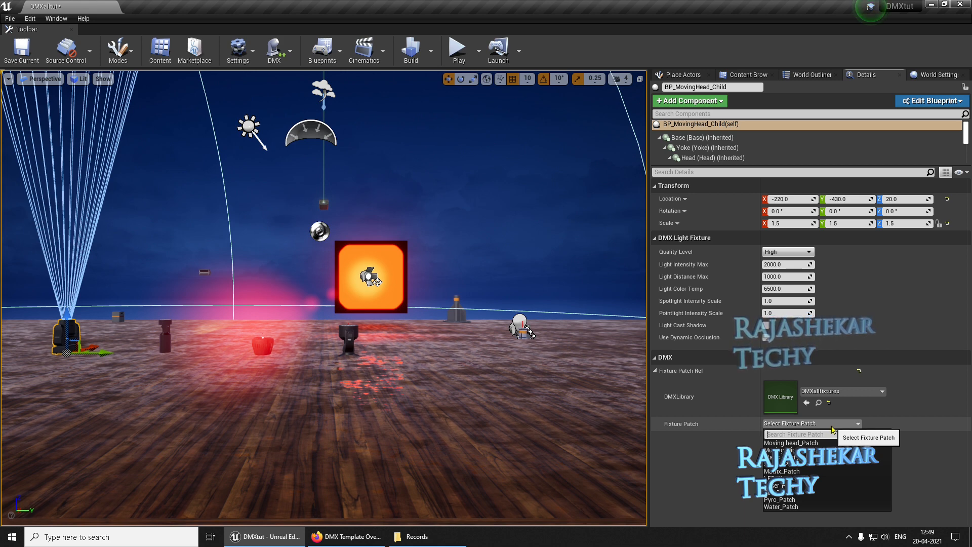
left_click(793, 444)
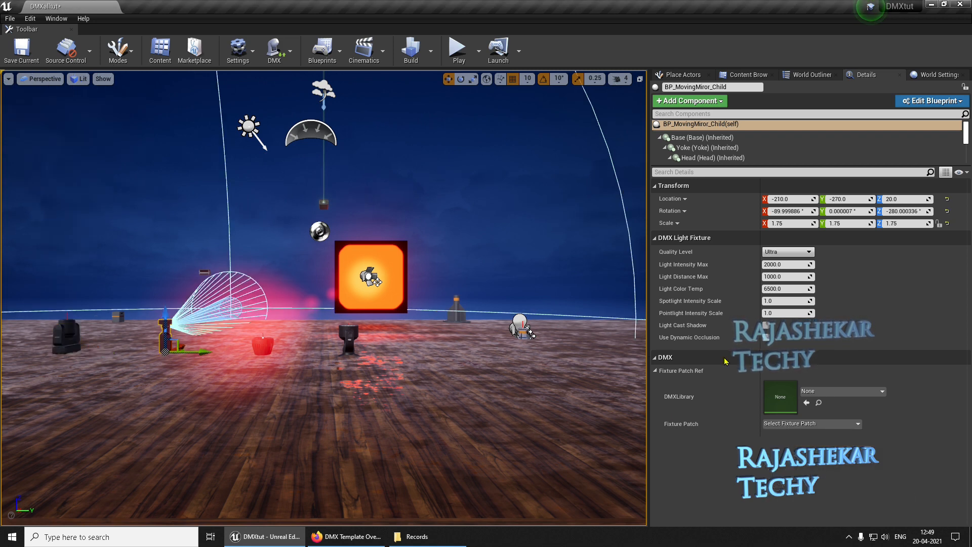
Assign the DMXallfixtures library and Moving Mirror_Patch to the placed moving mirror fixture.
left_click(842, 392)
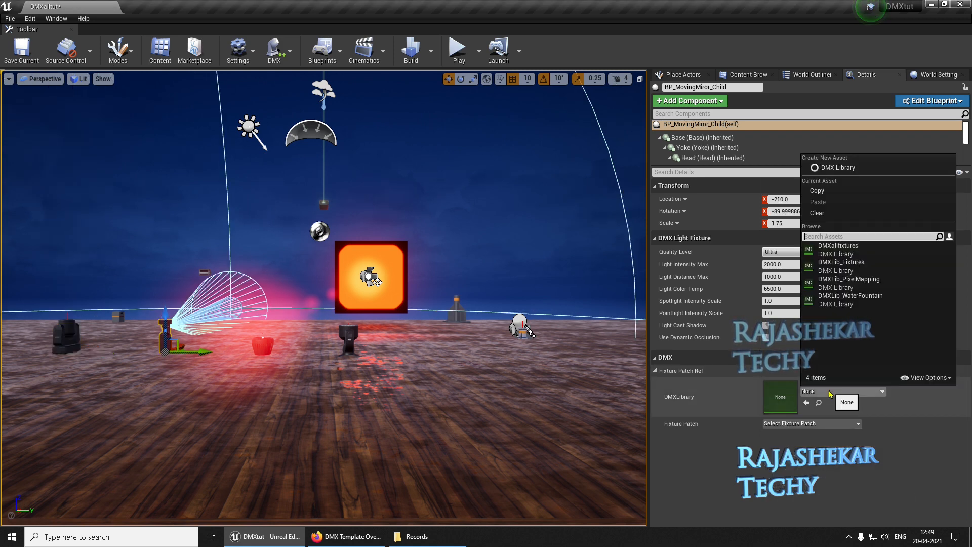
left_click(863, 248)
left_click(811, 424)
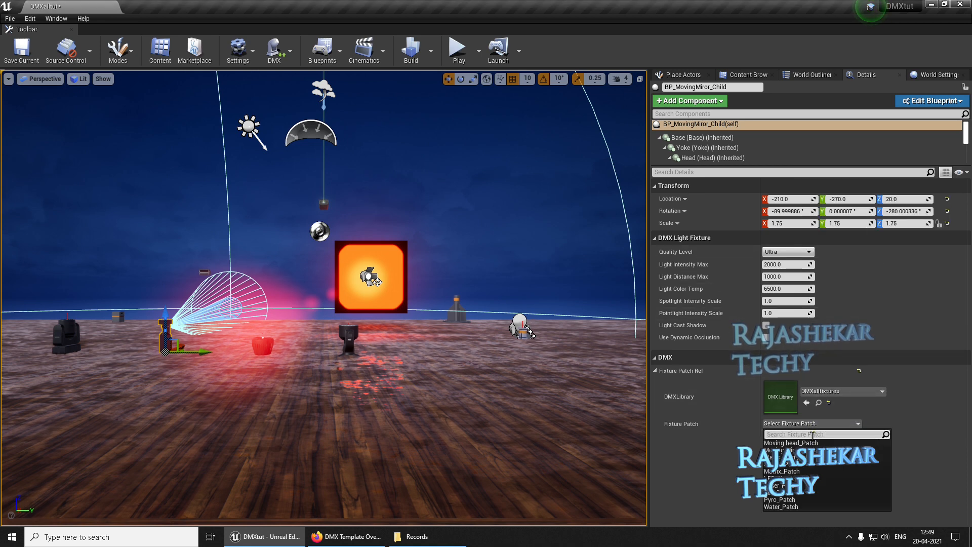
left_click(783, 450)
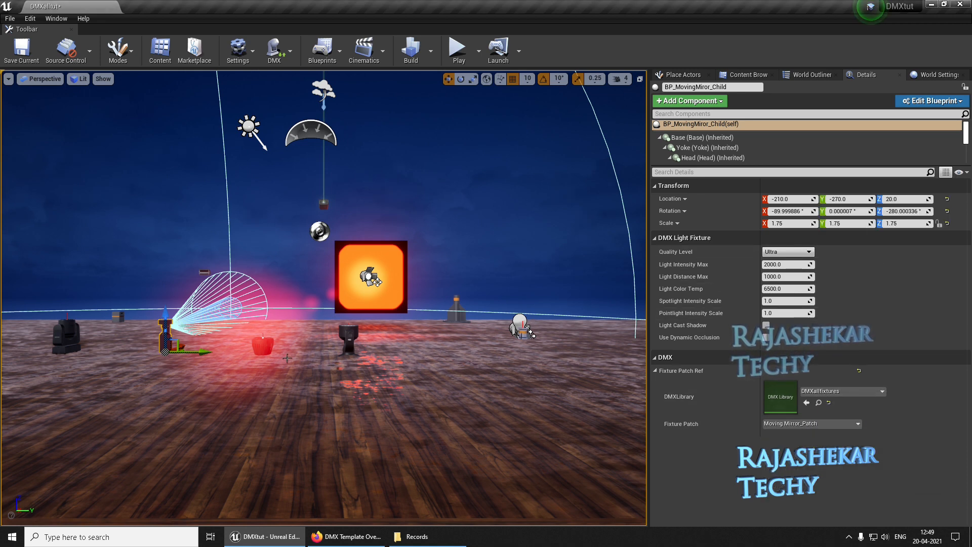
Assign the DMXallfixtures library and Static Head_Patch to the placed BP_StaticHead_Child fixture.
left_click(265, 346)
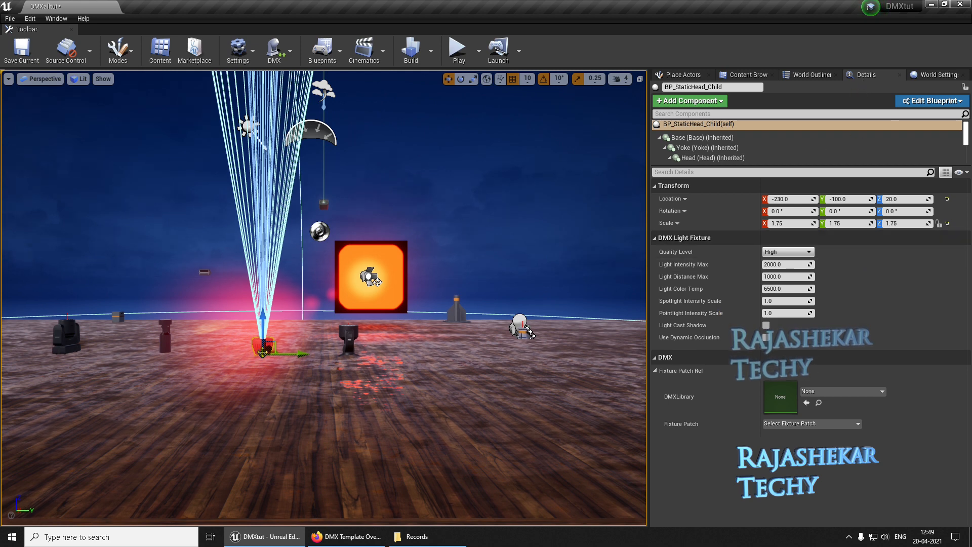
left_click(841, 393)
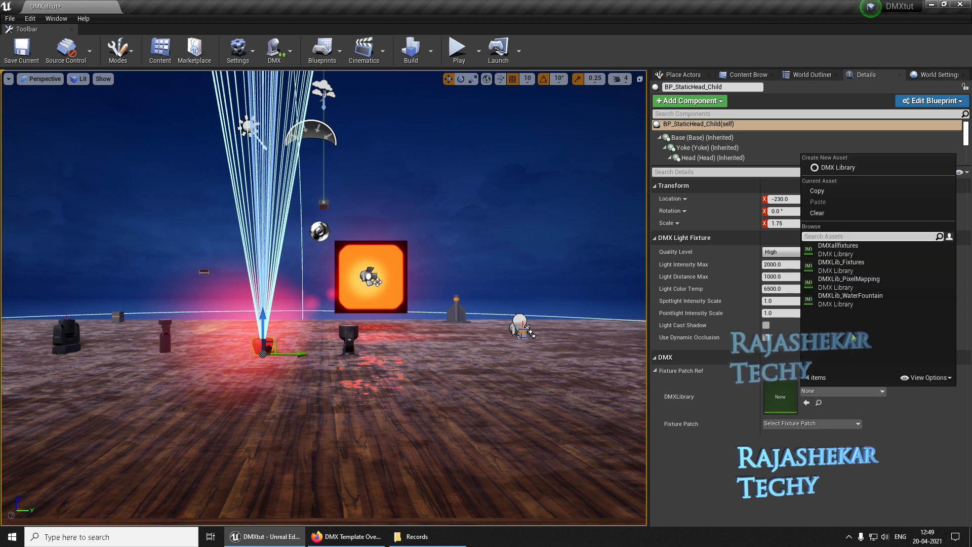
left_click(838, 248)
left_click(809, 424)
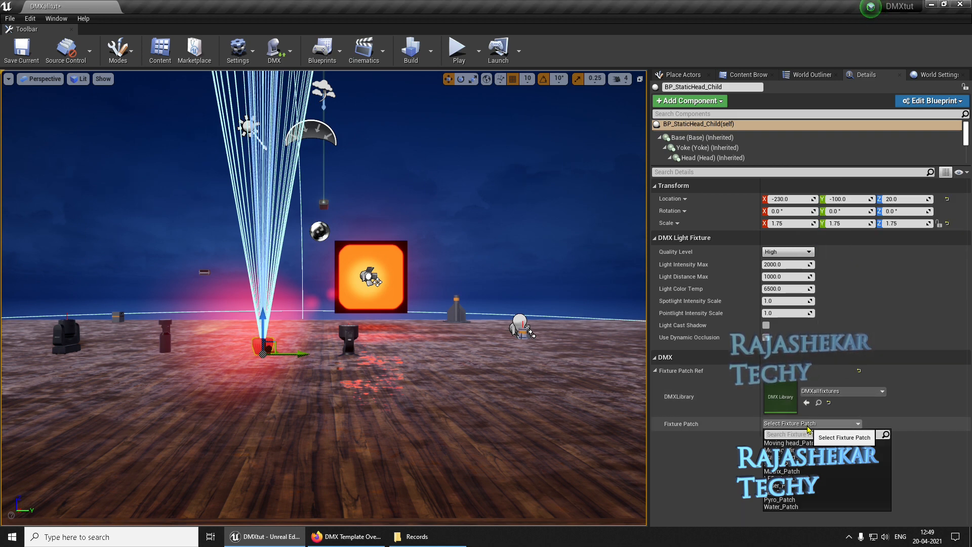
left_click(791, 466)
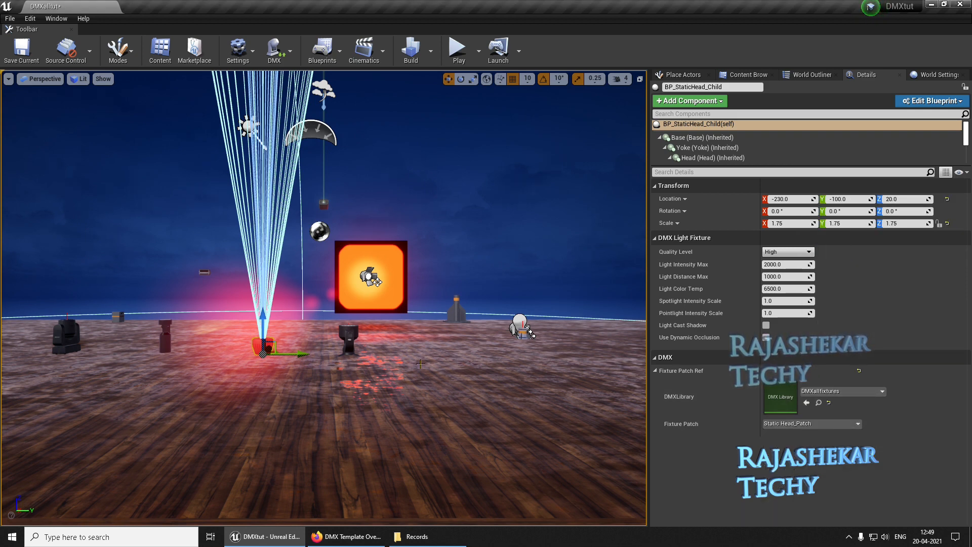
Assign the DMXallfixtures library and LED Wash_Patch to the placed BP_WashLED_Child fixture.
left_click(349, 337)
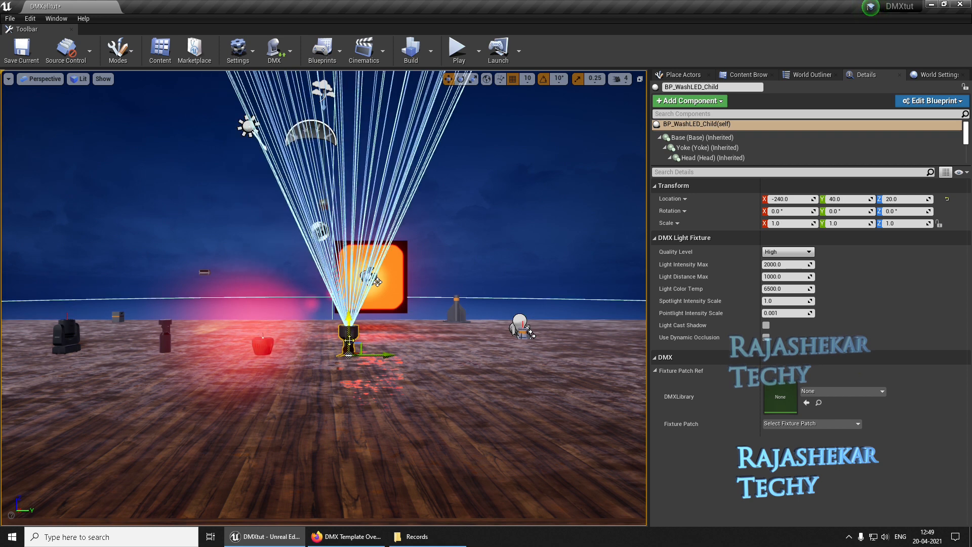
left_click(825, 392)
left_click(837, 248)
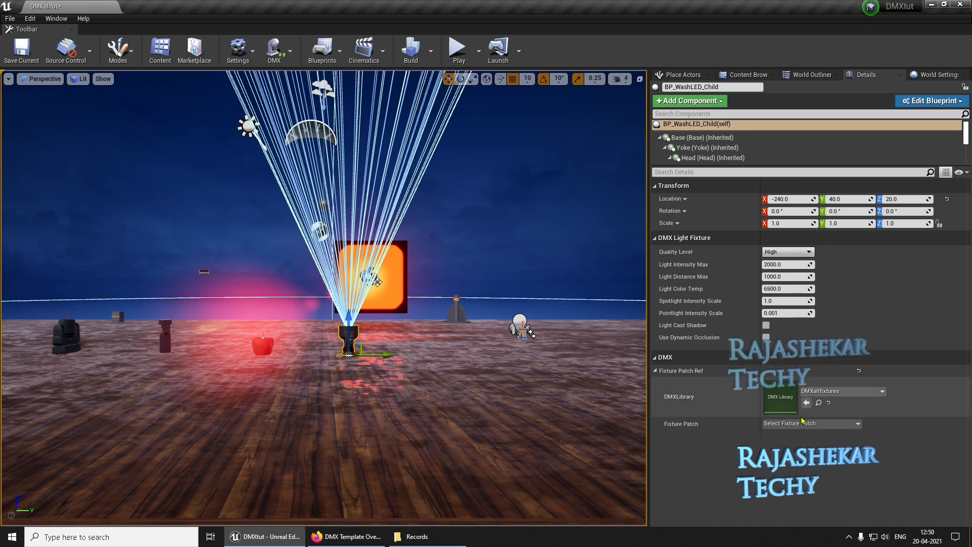
left_click(793, 425)
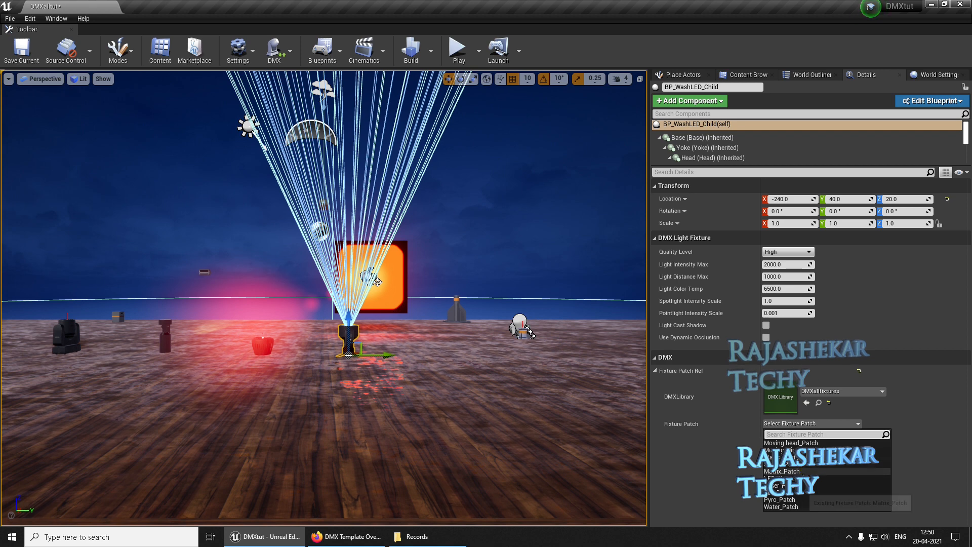
left_click(783, 478)
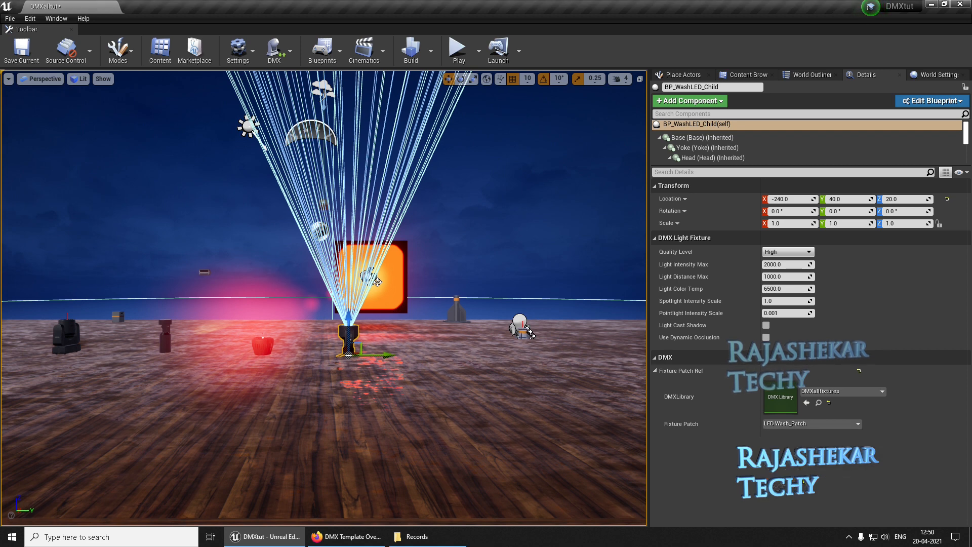
Assign the DMXallfixtures library and Water_Patch to the placed BP_WaterSource_Child fixture.
left_click(529, 334)
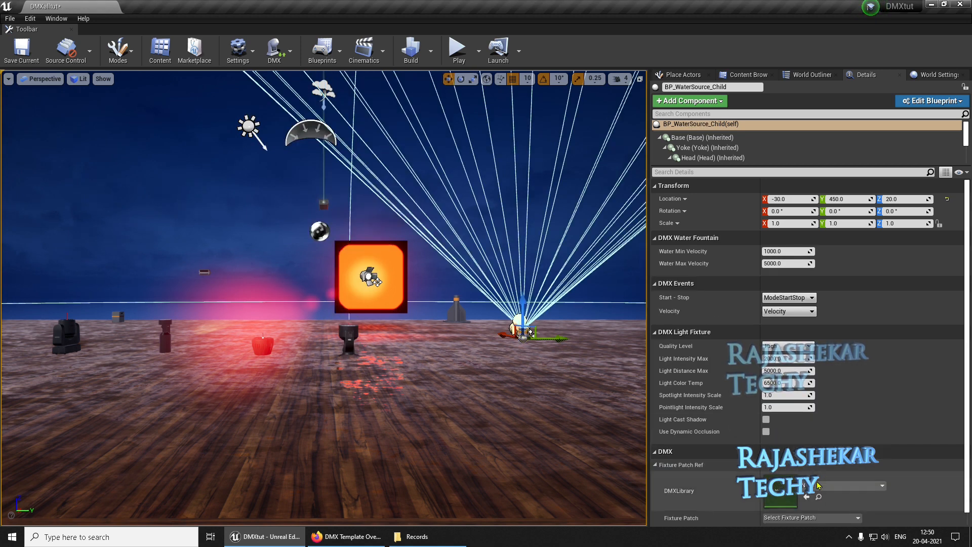
left_click(851, 485)
left_click(886, 361)
scroll(884, 423, "down", 1)
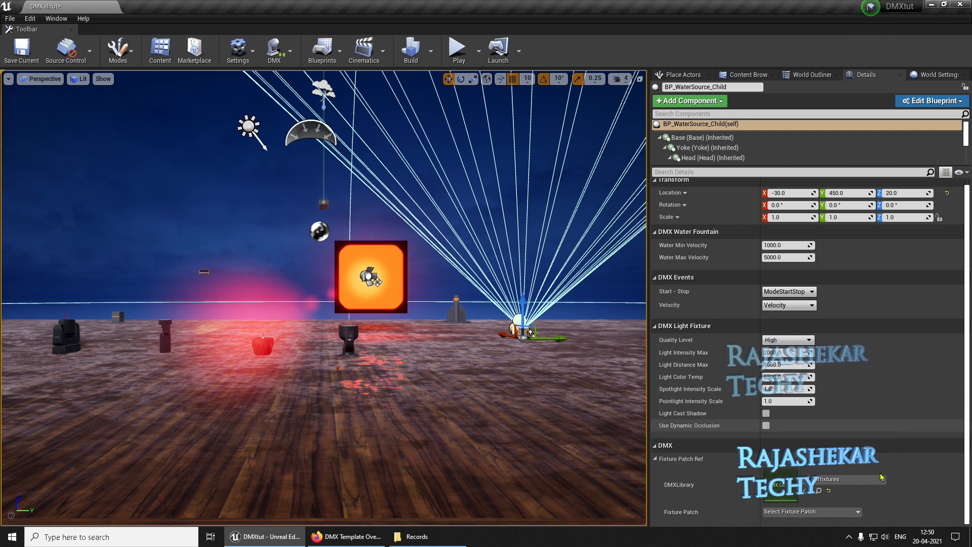
left_click(791, 512)
left_click(783, 502)
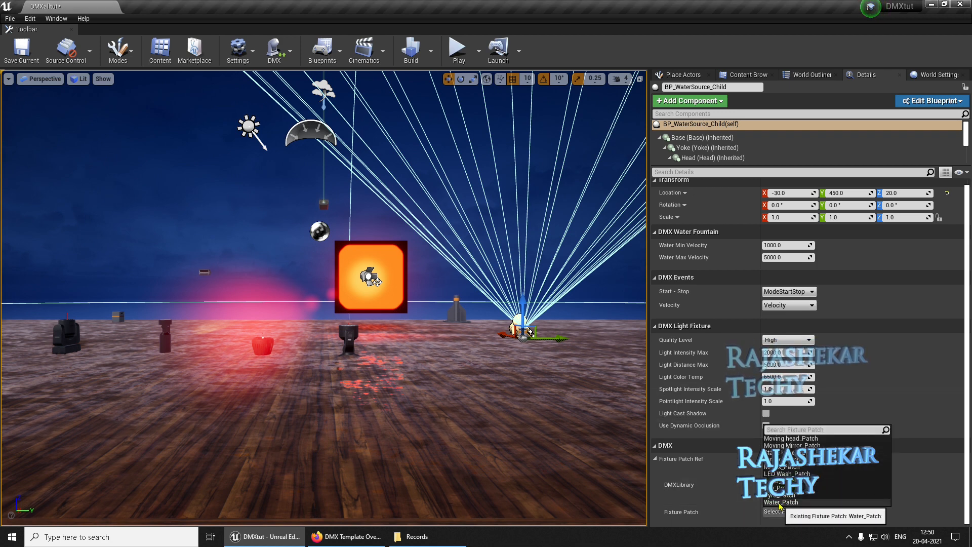
Assign the DMXallfixtures library and Matrix_Patch to the placed BP_StaticMatrix_Child fixture and generate its preview mesh.
left_click(453, 315)
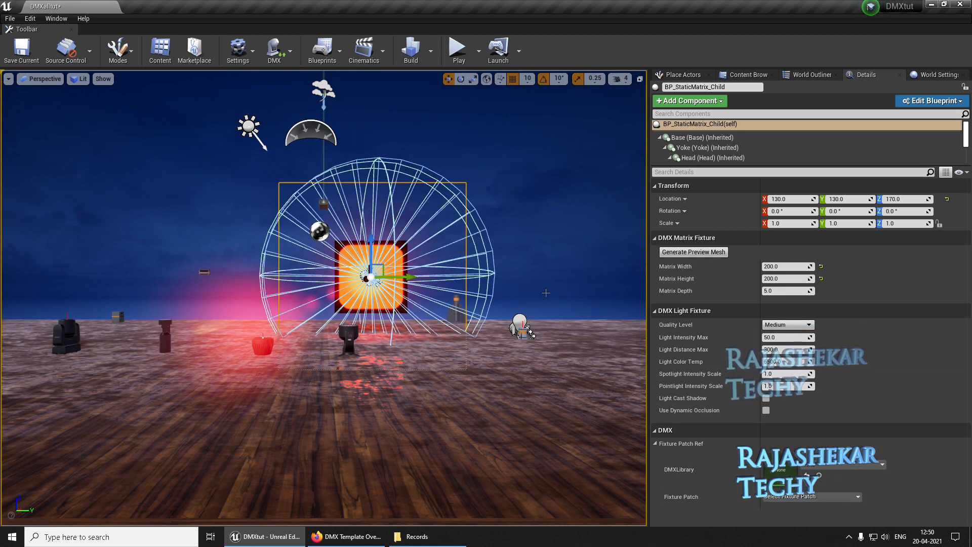
left_click(847, 465)
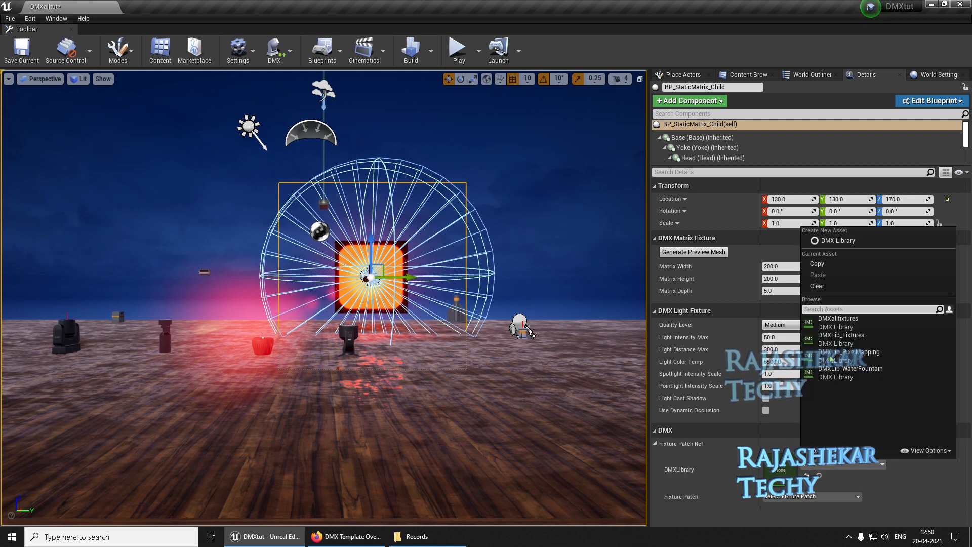
left_click(838, 323)
left_click(830, 497)
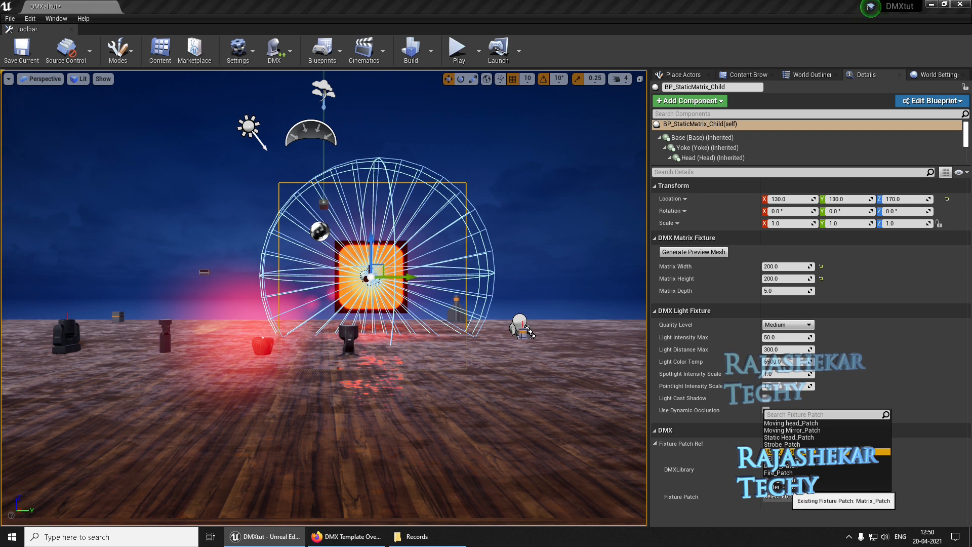
left_click(788, 452)
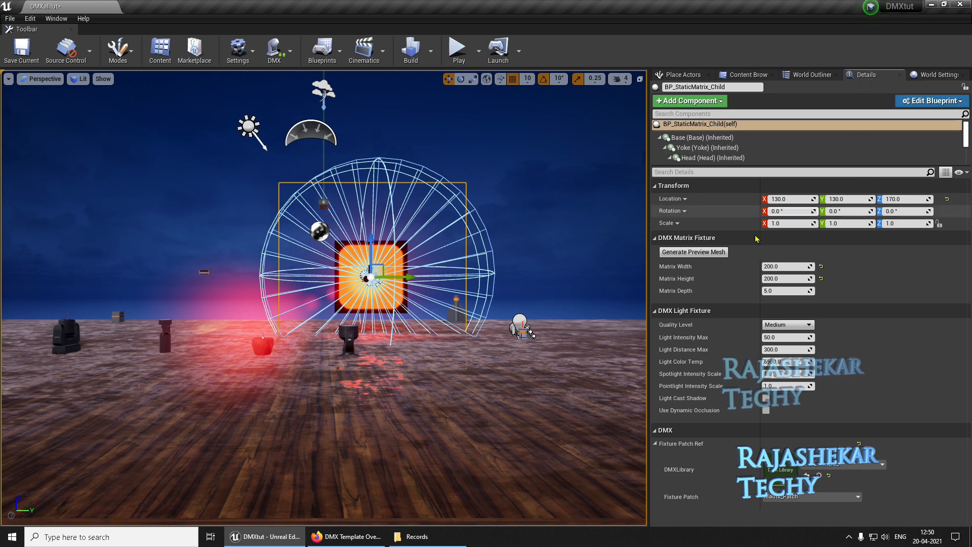
left_click(718, 252)
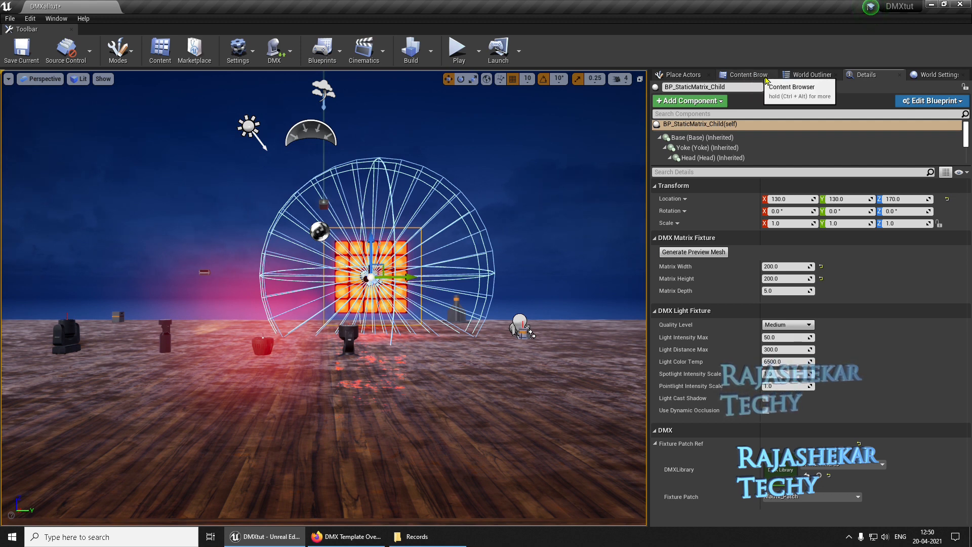
Set X Cells to 1 for the Matrix fixture type in the DMXallfixtures library, then save and close the library.
left_click(801, 76)
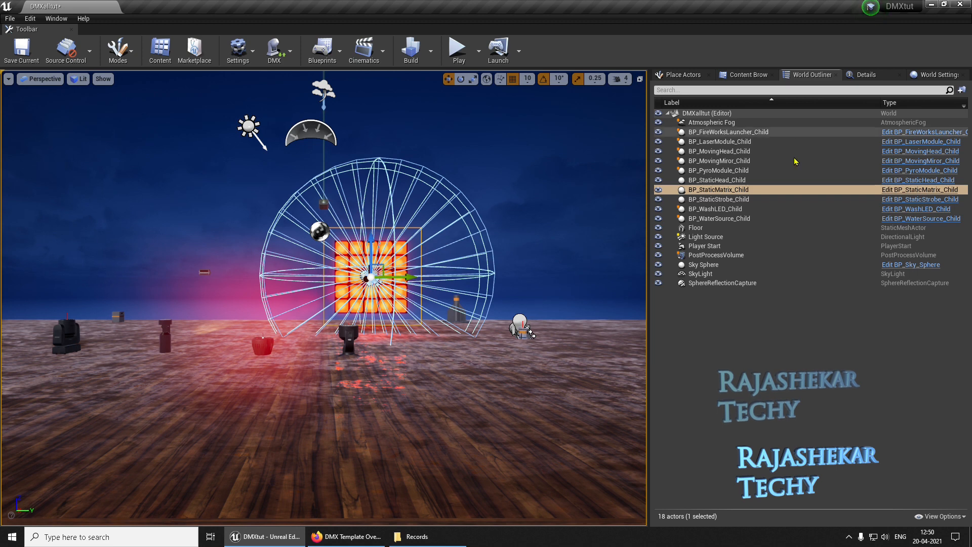
left_click(750, 74)
left_click(685, 119)
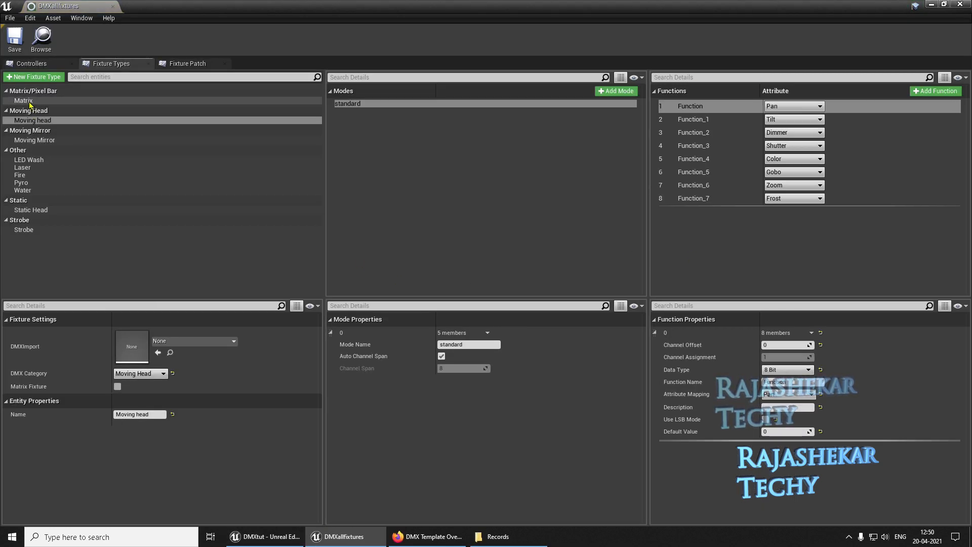
left_click(32, 101)
left_click(451, 393)
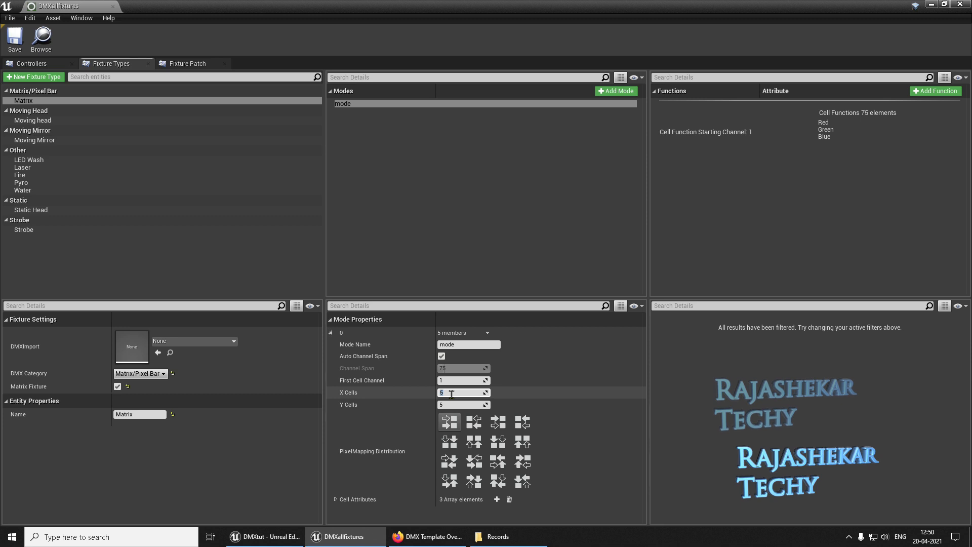
key("Return")
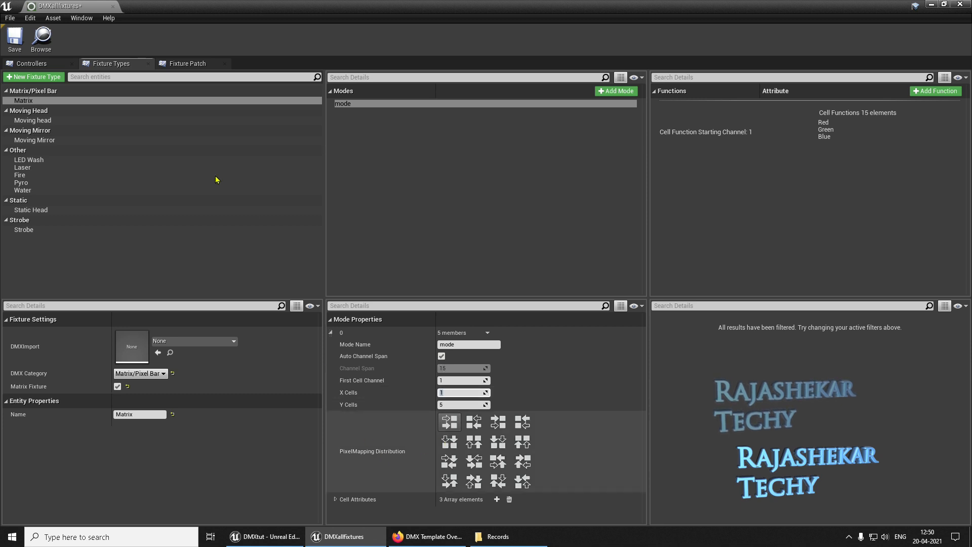
left_click(15, 43)
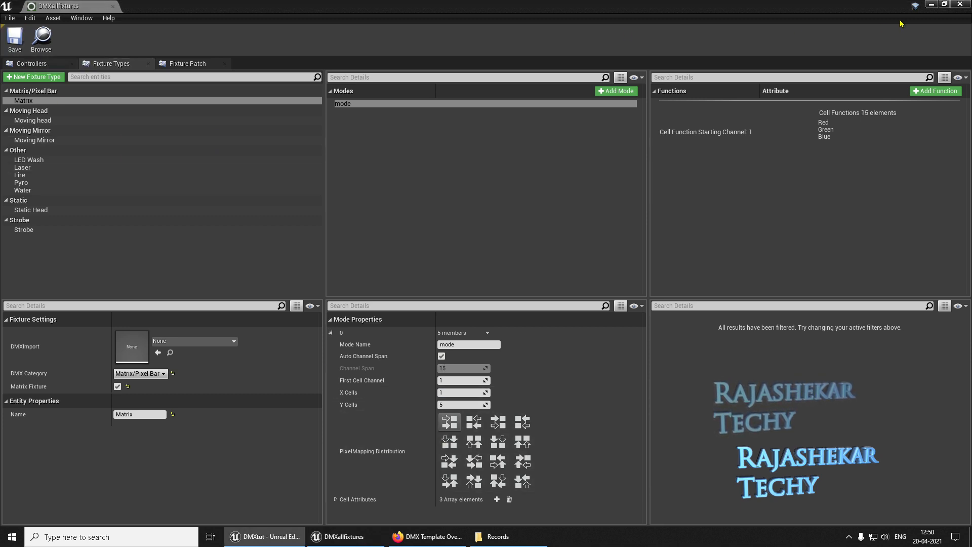
left_click(960, 4)
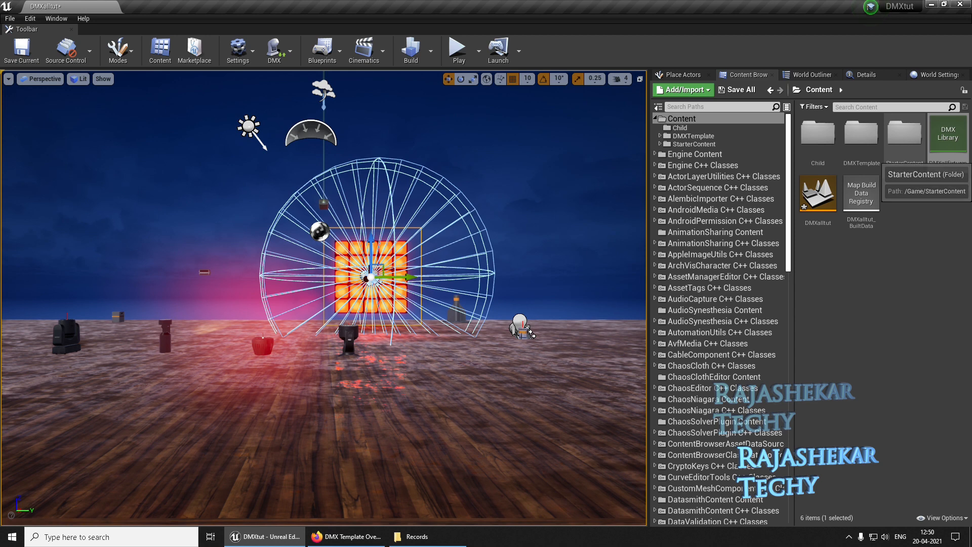
Set the matrix width of BP_StaticMatrix_Child to 50 and regenerate its preview mesh.
left_click(869, 76)
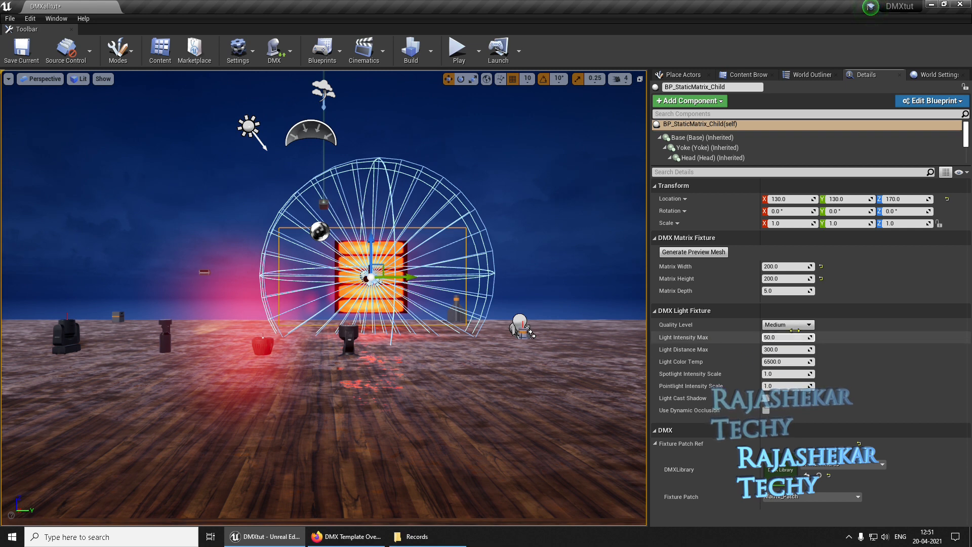
left_click(786, 267)
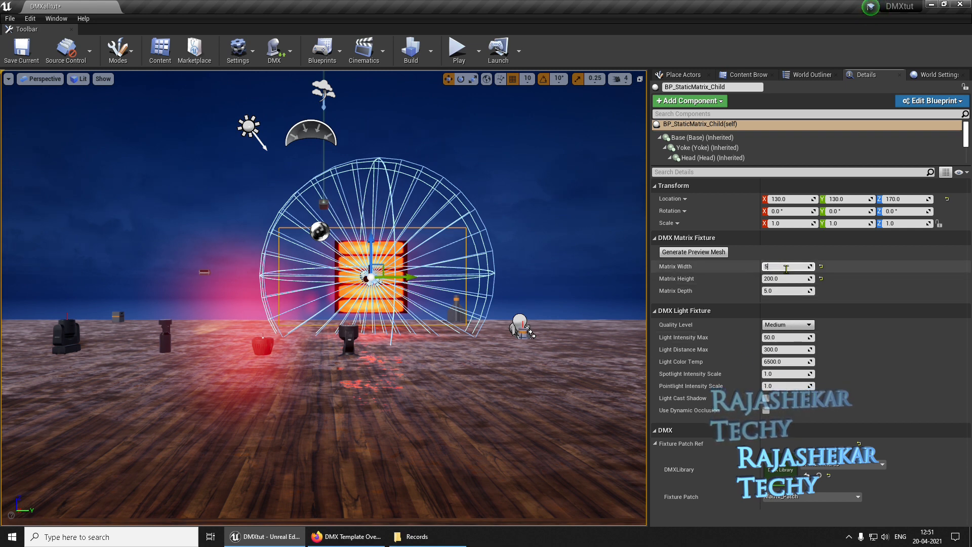
left_click(693, 252)
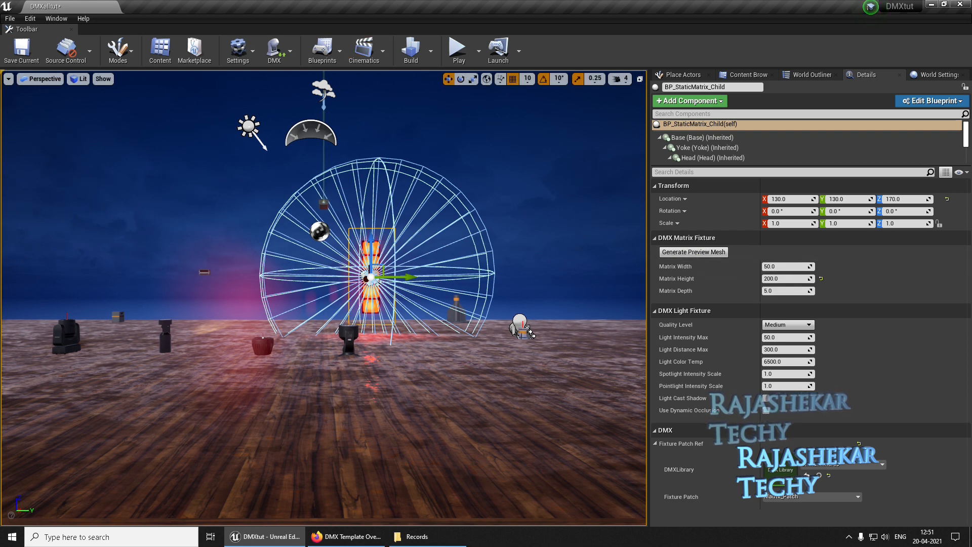
Move the matrix fixture up and sideways to about Y 190, Z 250, keeping X at 130.
left_click(415, 269)
left_click(376, 250)
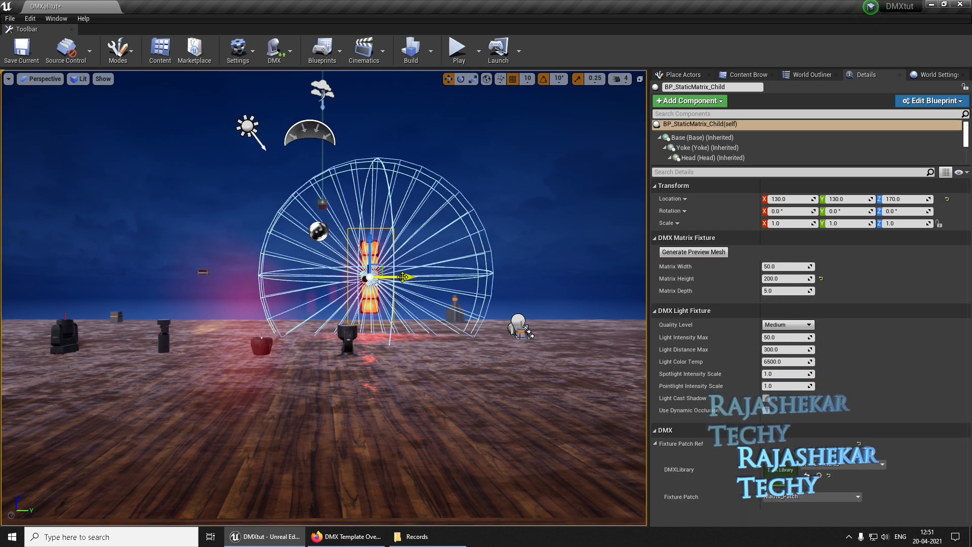
left_click_drag(388, 244, 388, 215)
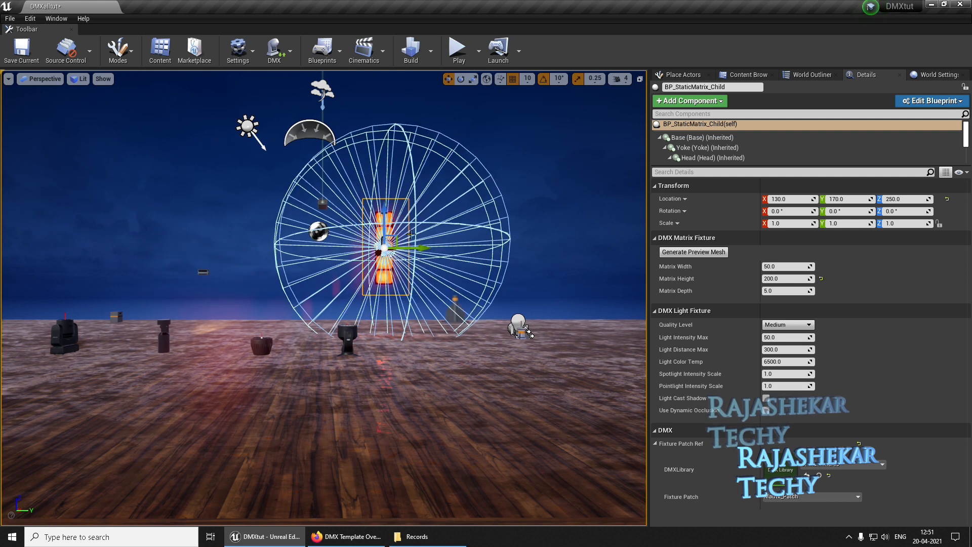
left_click_drag(421, 248, 429, 247)
left_click(597, 283)
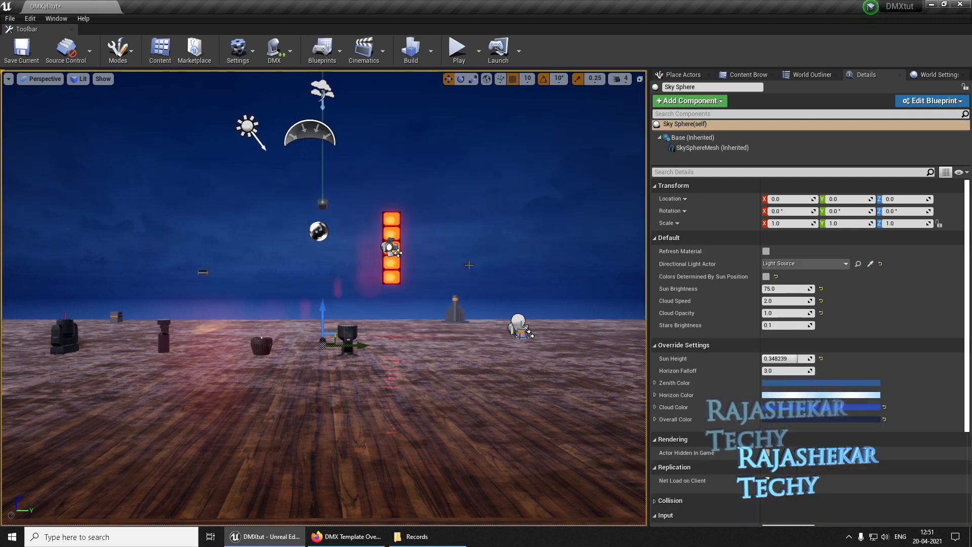
left_click(394, 259)
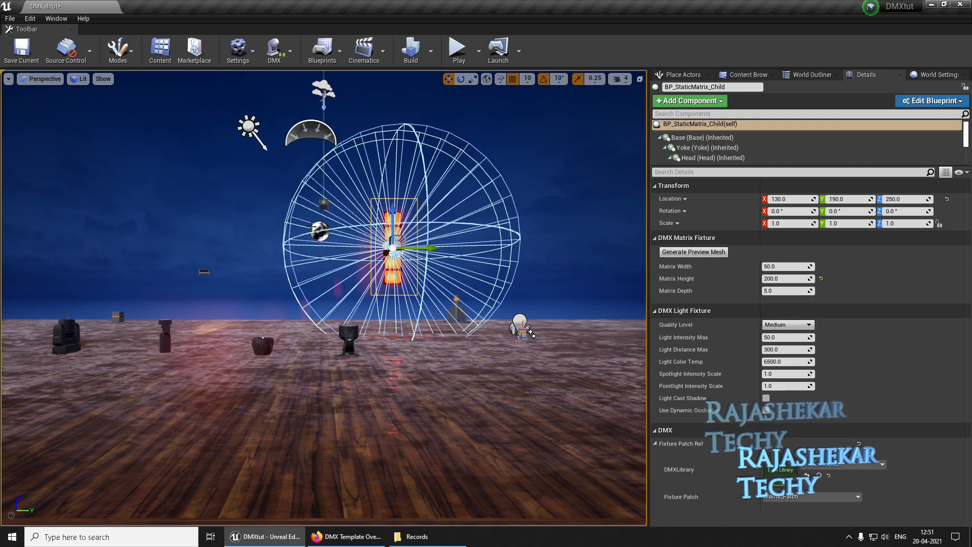
Assign the DMXallfixtures library and Strobe_Patch to the placed BP_StaticStrobe_Child fixture.
left_click(205, 271)
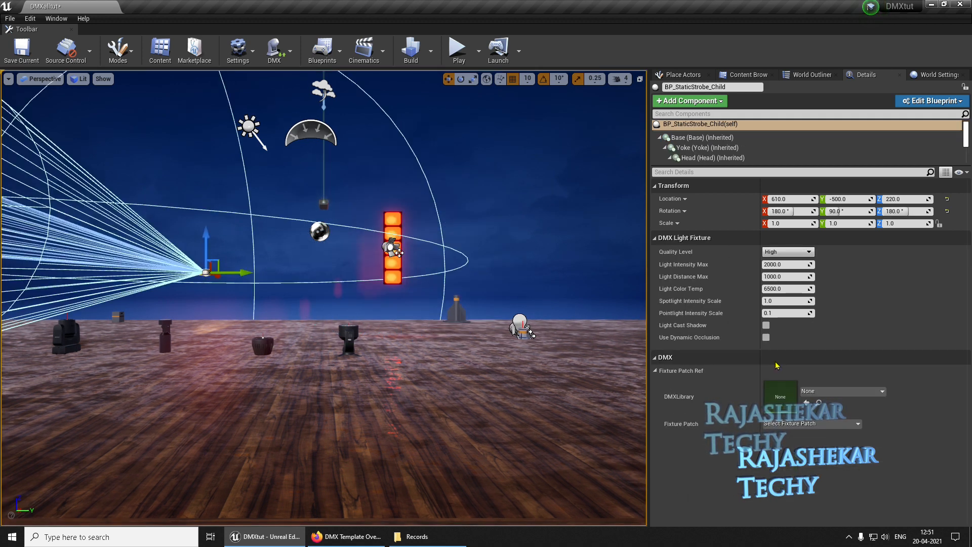
left_click(836, 393)
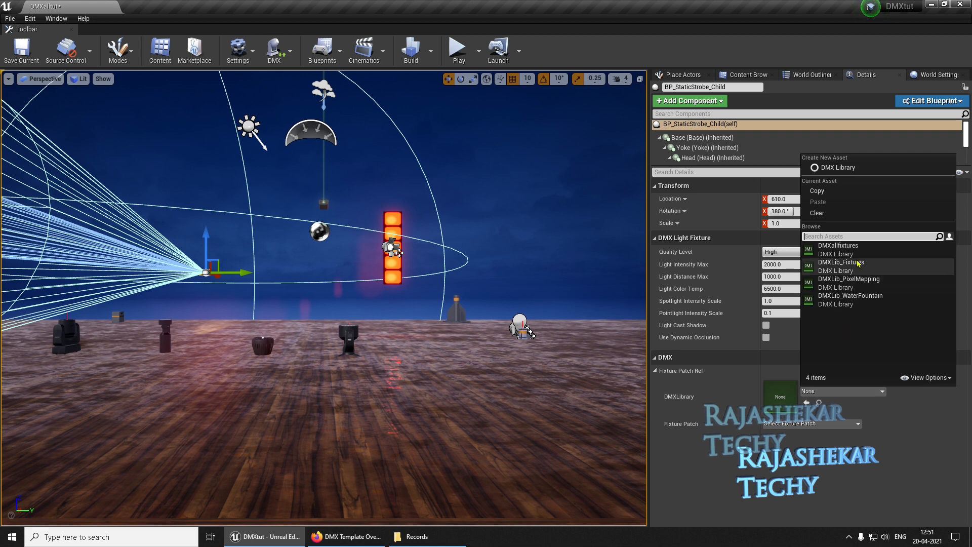
left_click(839, 246)
left_click(801, 425)
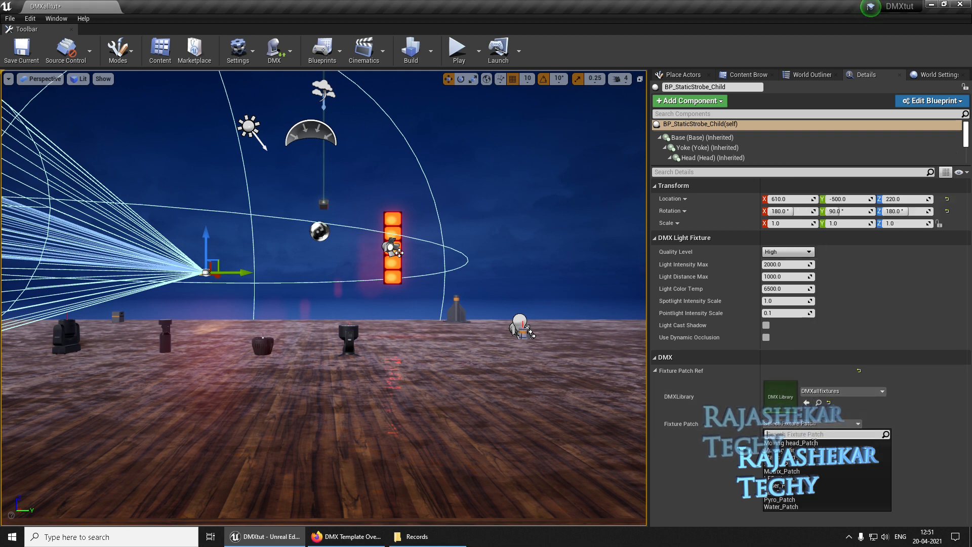
left_click(792, 471)
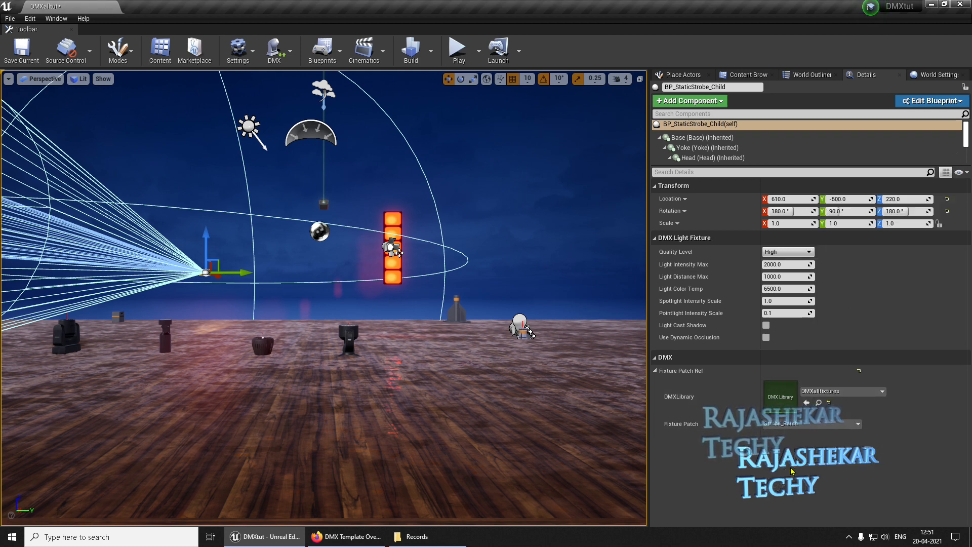
Assign the DMXallfixtures library and Pyro_Patch to the inherited DMX component of the placed BP_PyroModule_Child.
left_click(230, 356)
left_click(116, 317)
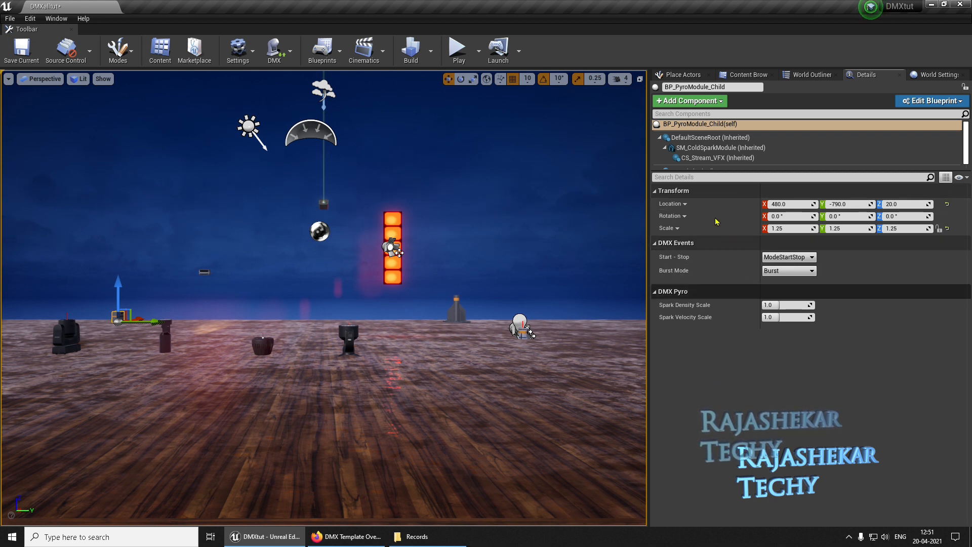
left_click_drag(676, 171, 676, 249)
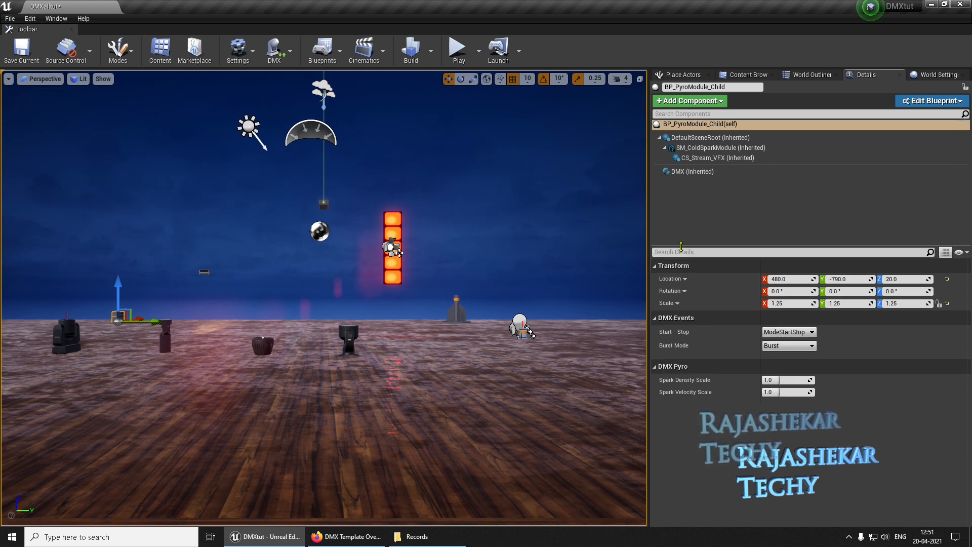
left_click(678, 172)
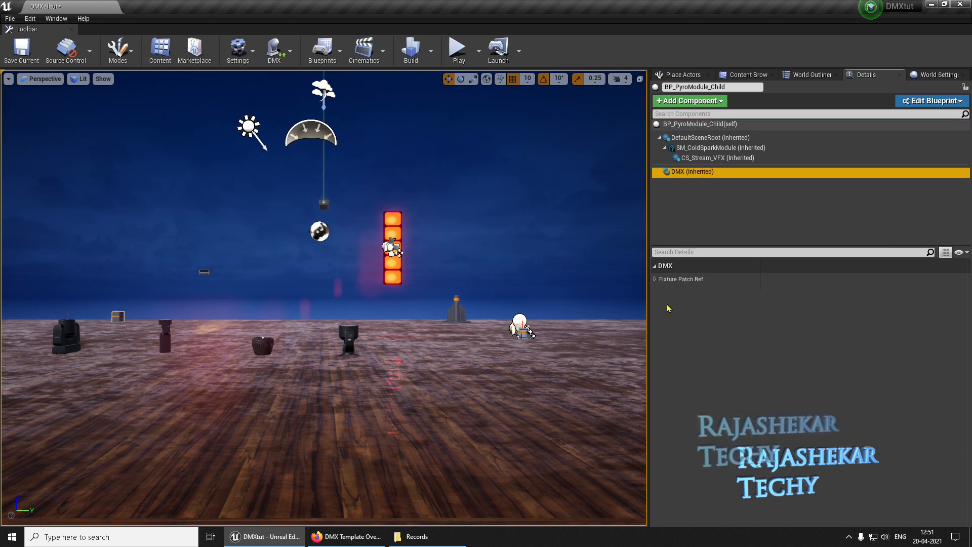
left_click(664, 279)
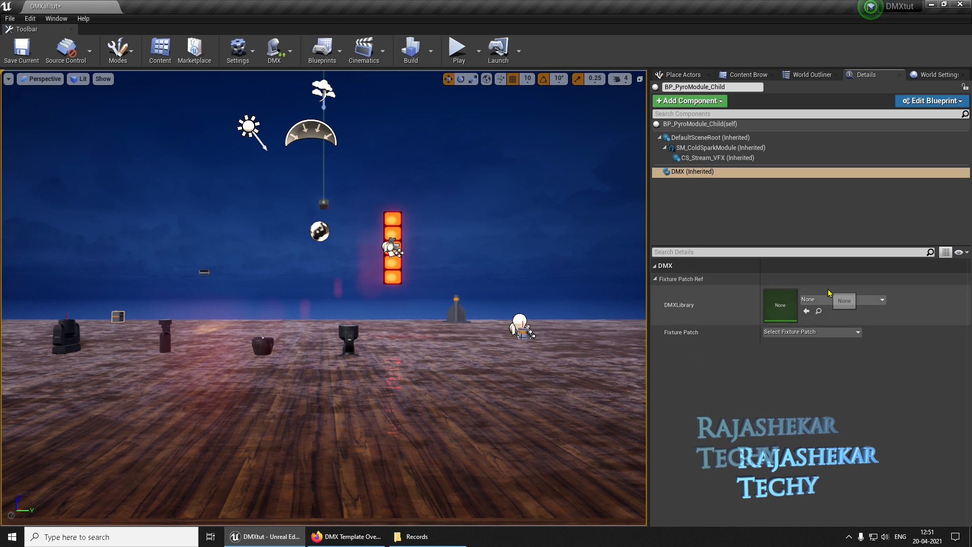
left_click(816, 300)
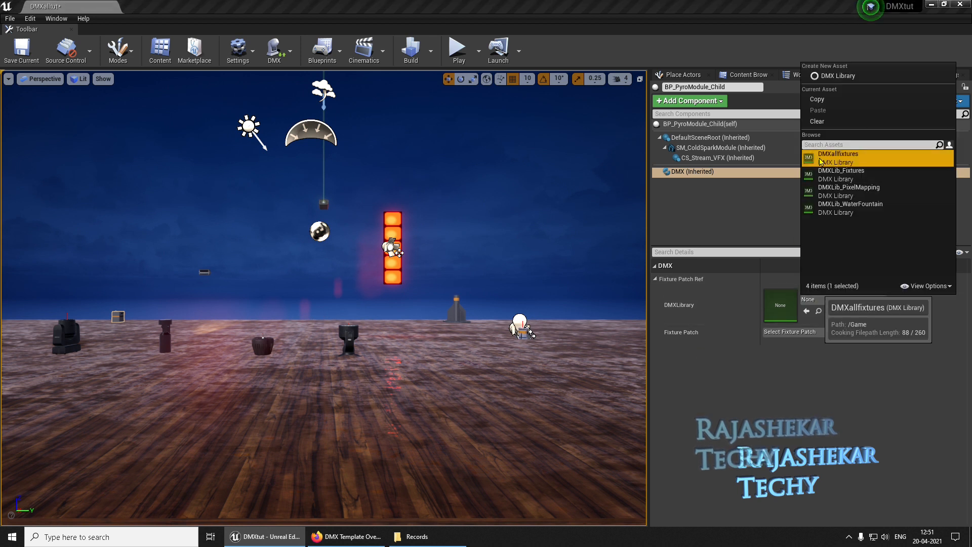
left_click(839, 157)
left_click(809, 333)
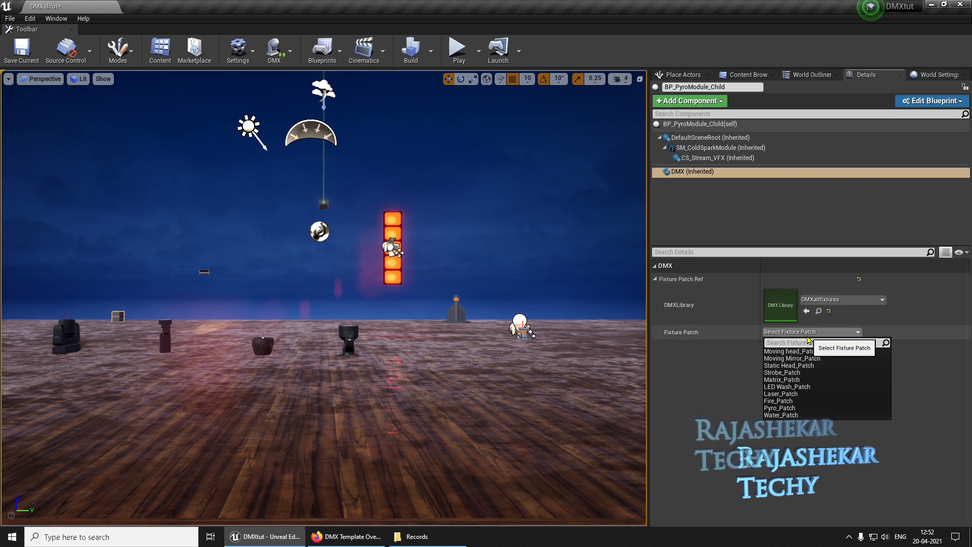
left_click(780, 407)
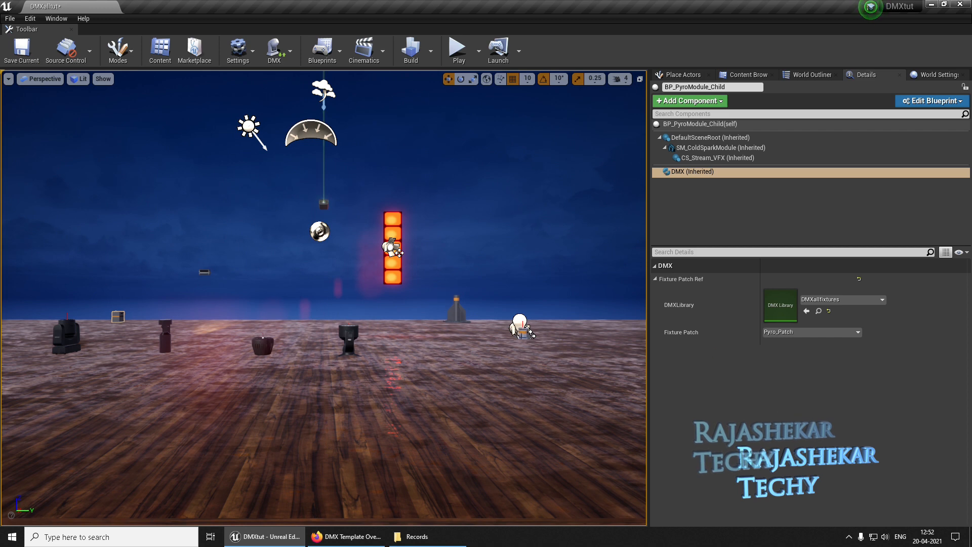
Assign the DMXallfixtures library and Fire_Patch to the placed BP_FireWorksLauncher_Child fixture, and play the level.
left_click(456, 309)
left_click(692, 172)
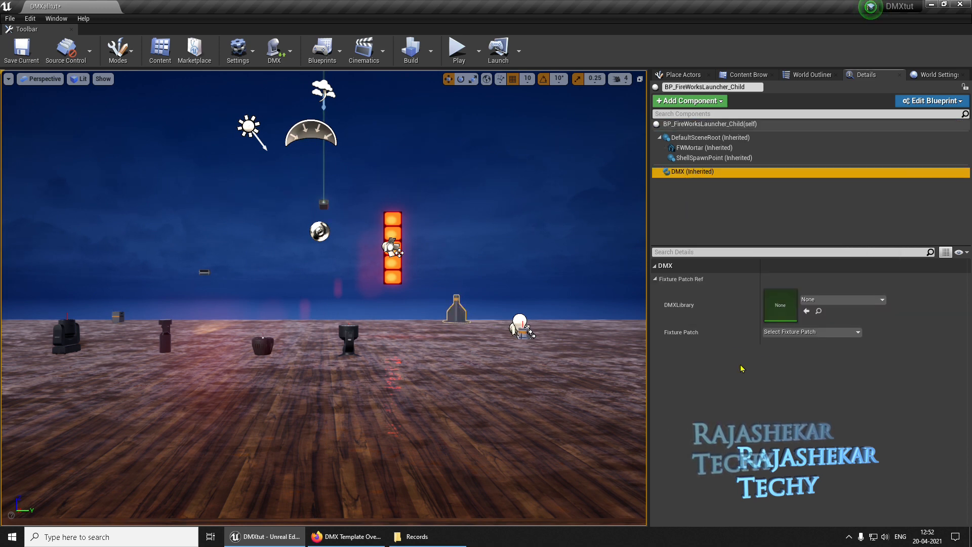
left_click(841, 300)
left_click(838, 157)
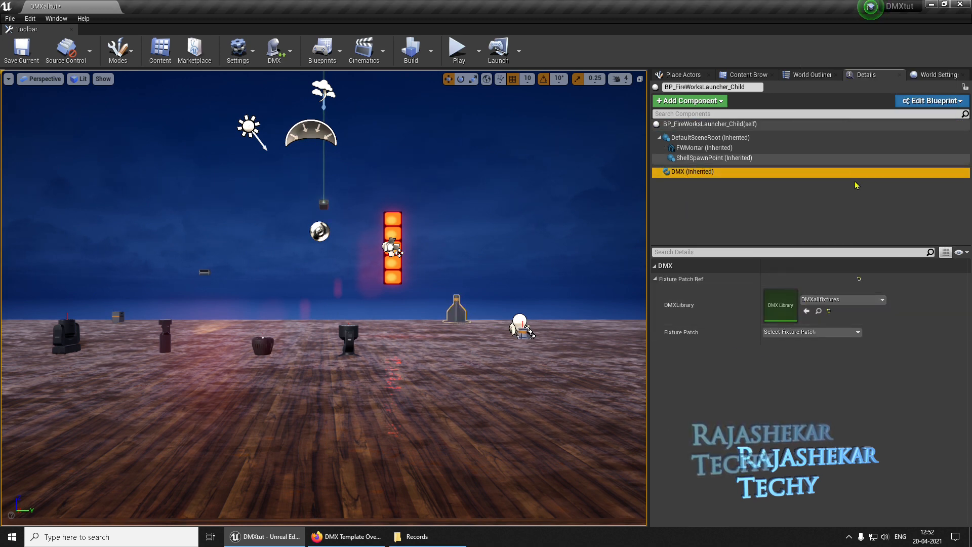
left_click(807, 331)
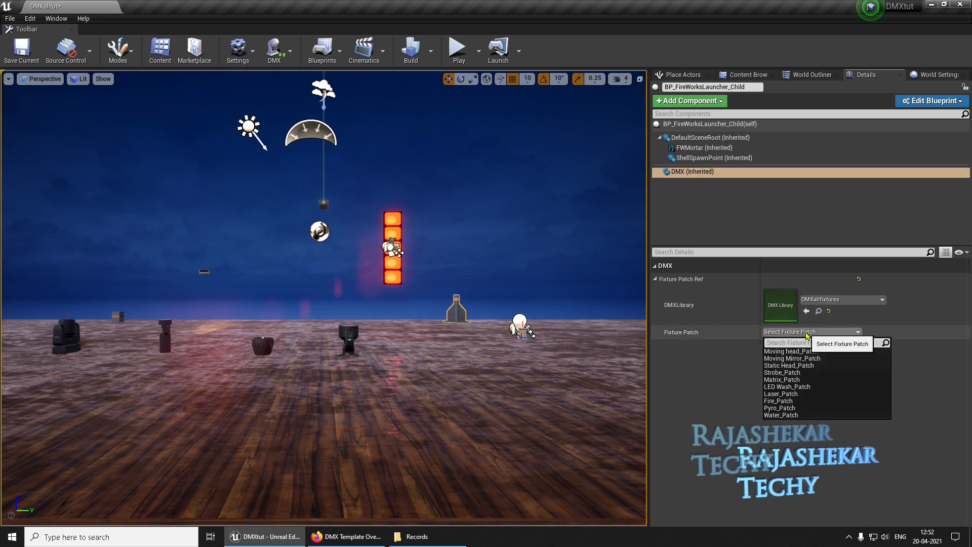
left_click(787, 401)
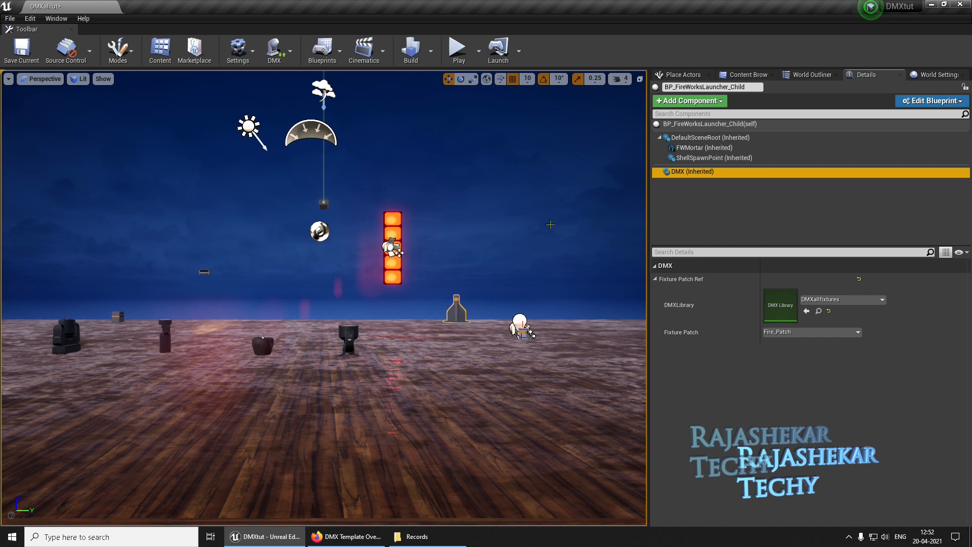
left_click(459, 54)
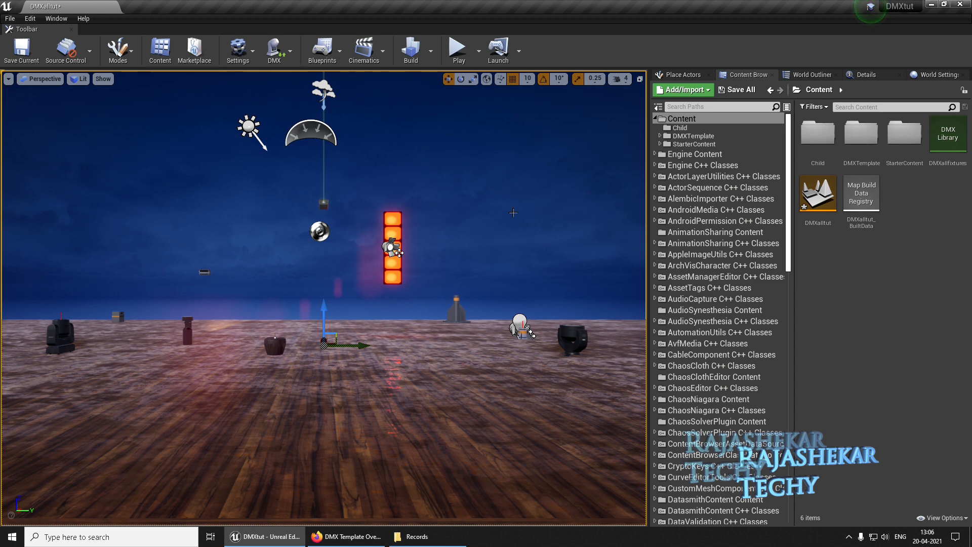
Create a Level Sequence named AllDMX in the Content folder and open it for editing.
left_click(683, 119)
right_click(849, 252)
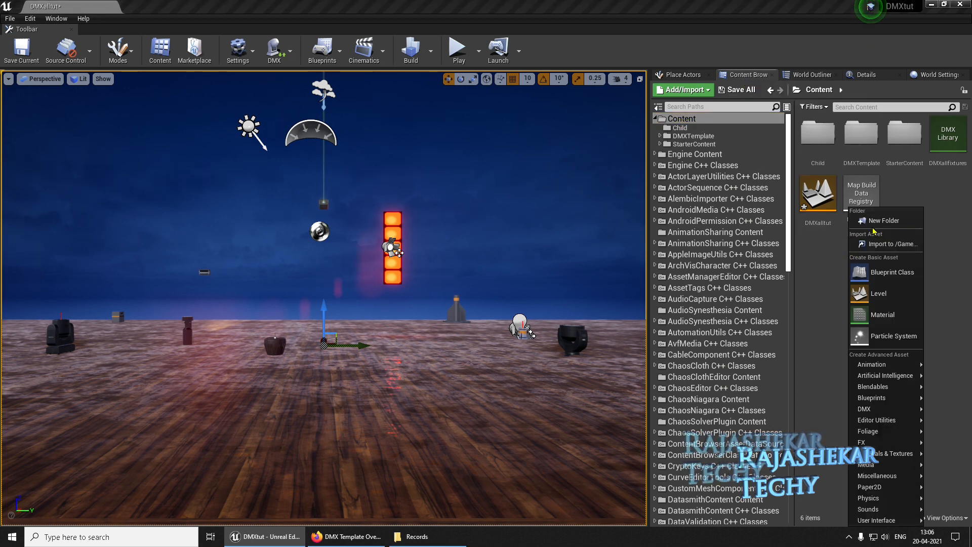
mouse_move(881, 365)
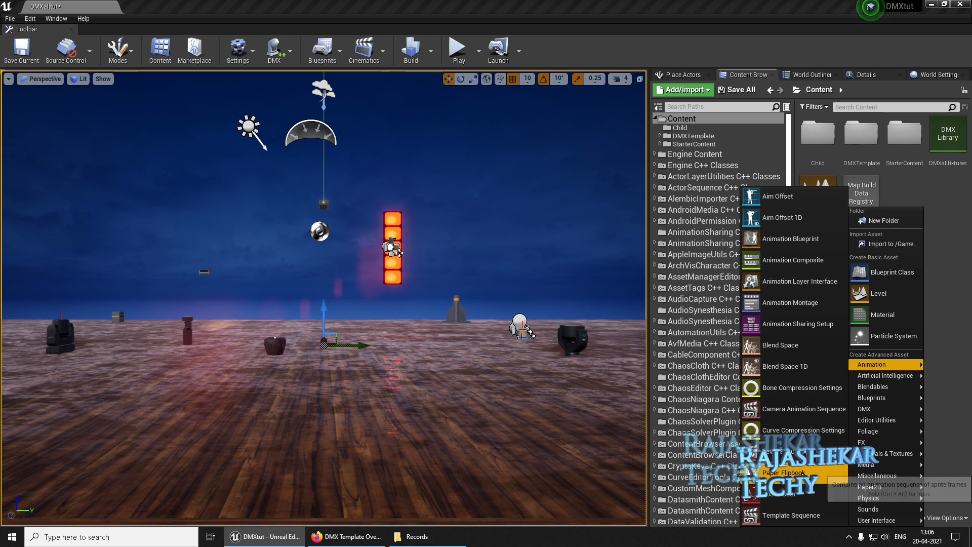
left_click(785, 451)
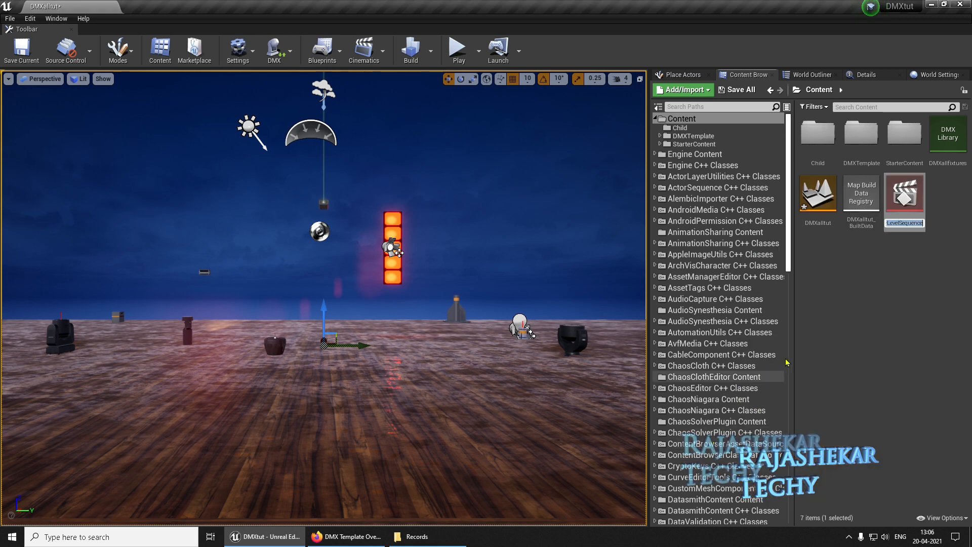
type("AllDMX")
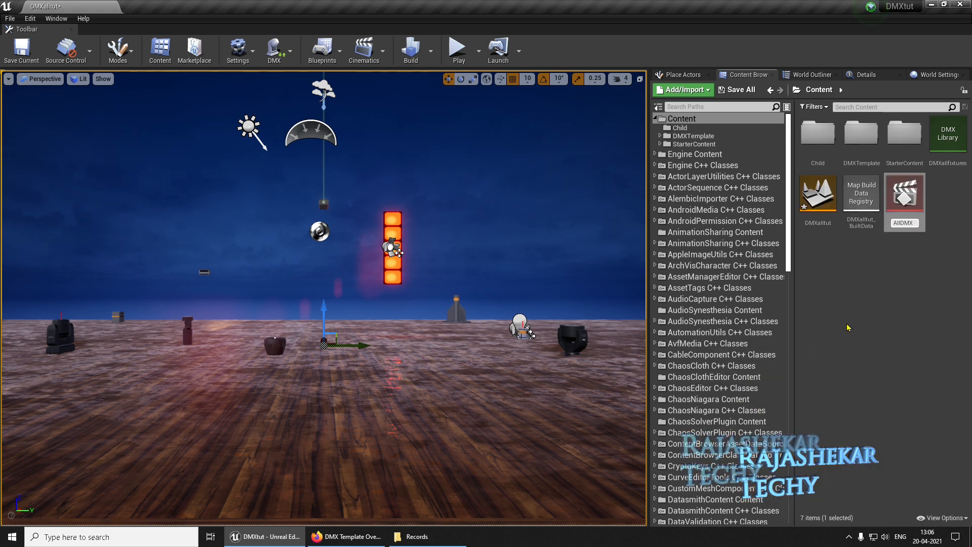
key("Return")
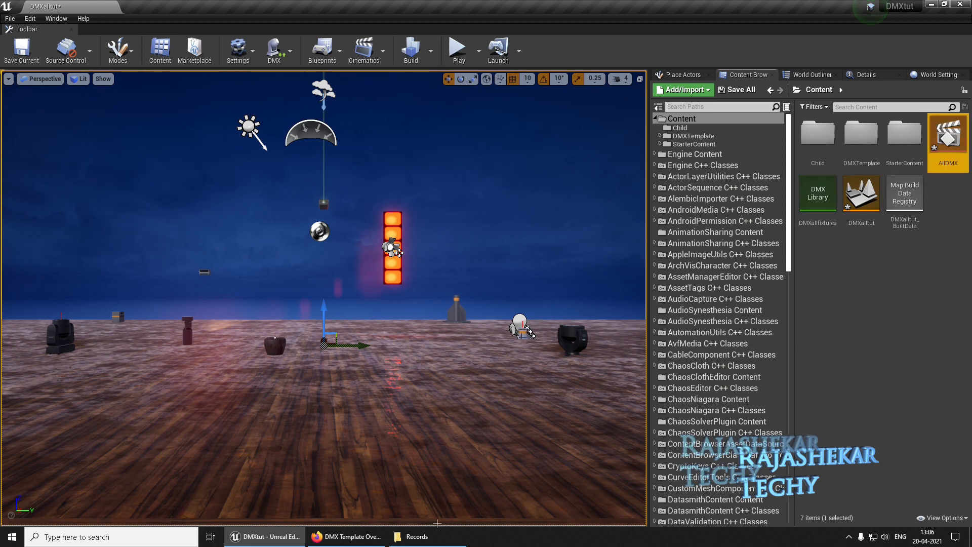
double_click(943, 143)
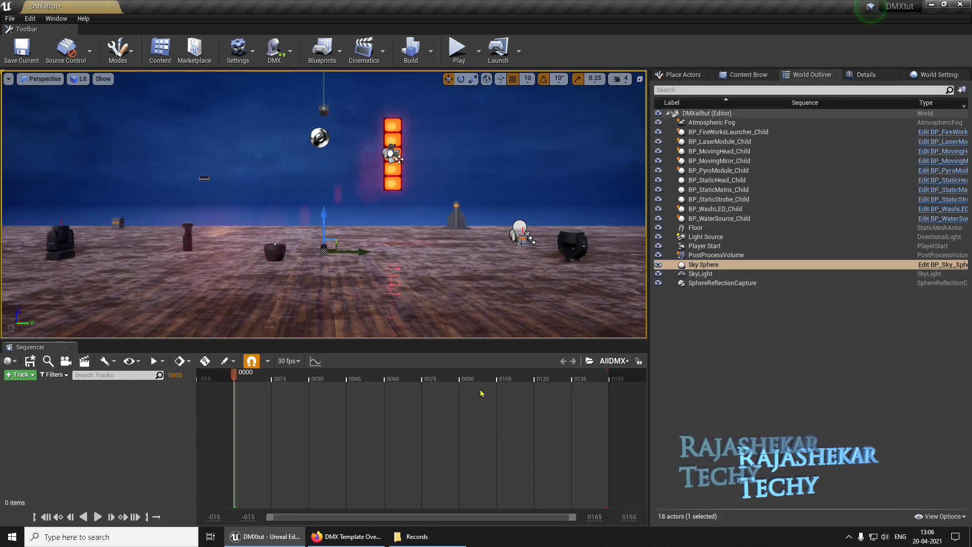
left_click(377, 332)
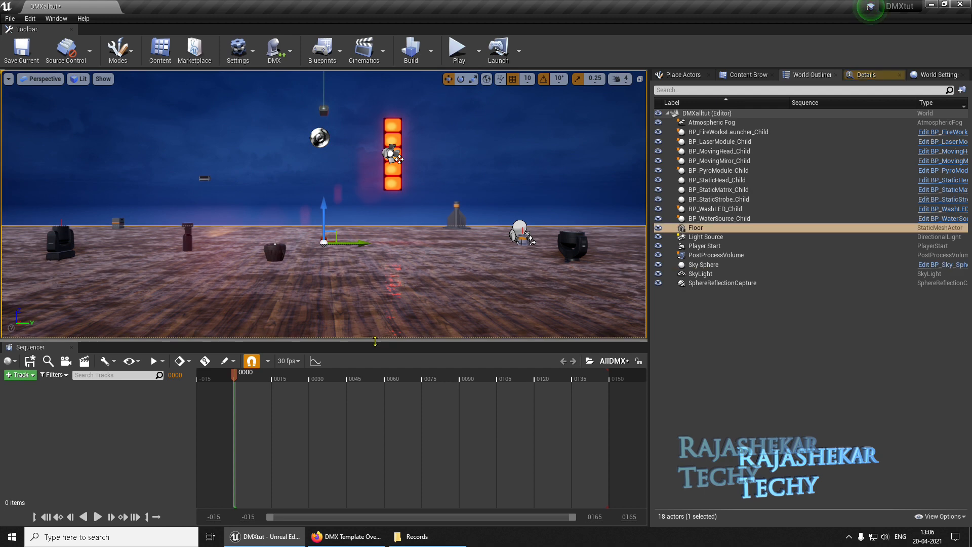
left_click_drag(376, 338, 385, 386)
left_click_drag(402, 348, 401, 341)
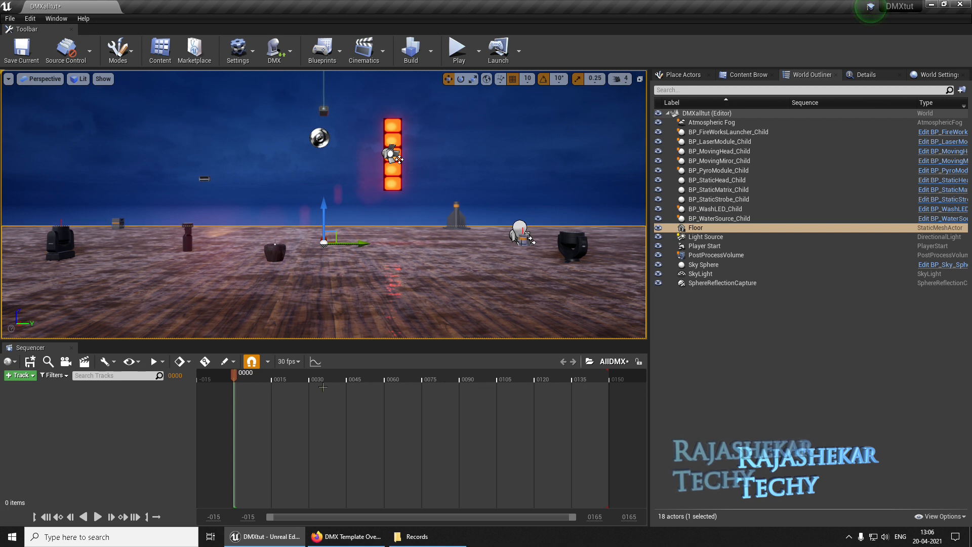
Set the end of the AllDMX sequence's playback range to frame 120.
left_click(303, 398)
scroll(305, 400, "down", 3, "ctrl")
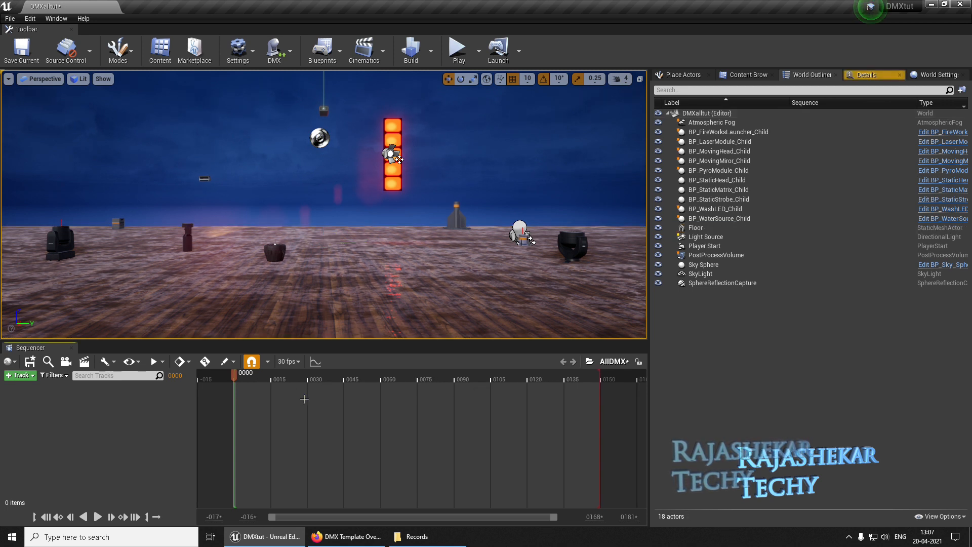
scroll(309, 410, "down", 2, "ctrl")
scroll(308, 410, "up", 3, "ctrl")
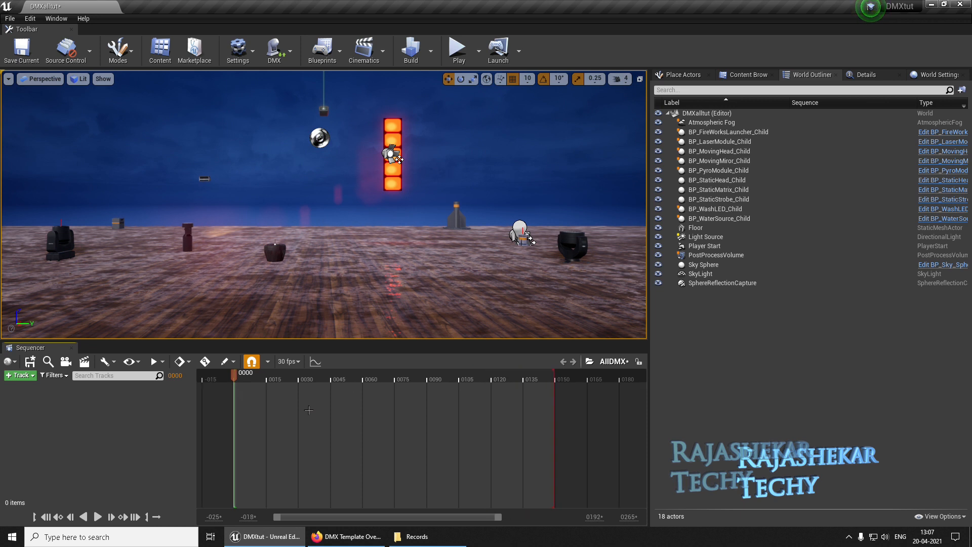
scroll(309, 410, "down", 2, "ctrl")
scroll(308, 410, "up", 1, "ctrl")
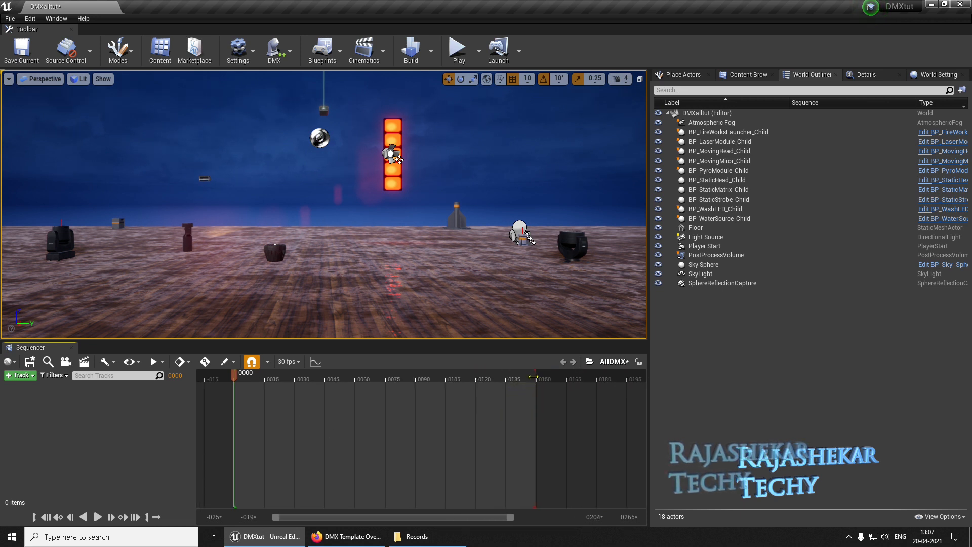
mouse_move(535, 375)
left_mouse_down()
mouse_move(442, 387)
mouse_move(533, 393)
mouse_move(502, 388)
mouse_move(468, 403)
mouse_move(525, 413)
mouse_move(479, 446)
left_mouse_up()
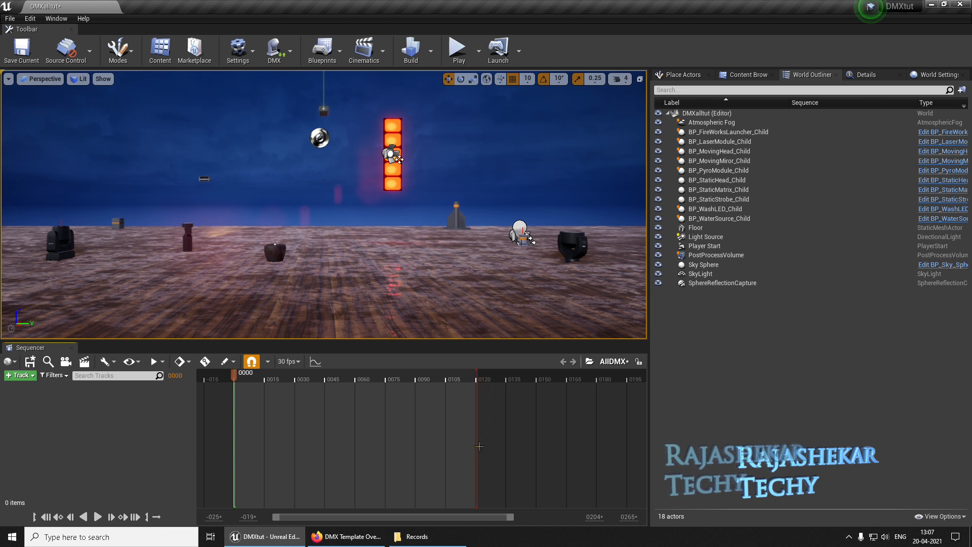
scroll(446, 447, "down", 3, "ctrl")
scroll(428, 451, "up", 5, "ctrl")
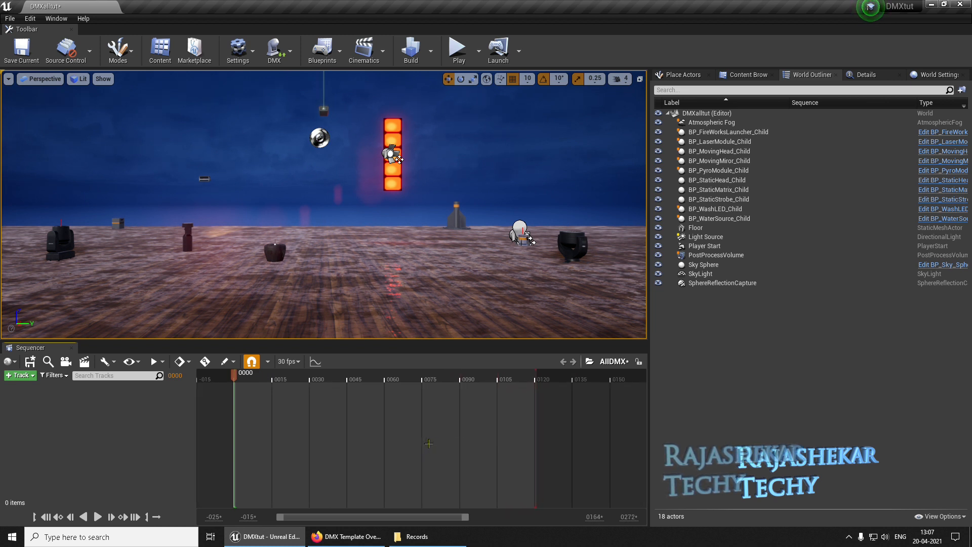
scroll(425, 444, "down", 2, "ctrl")
right_click_drag(360, 448, 502, 448)
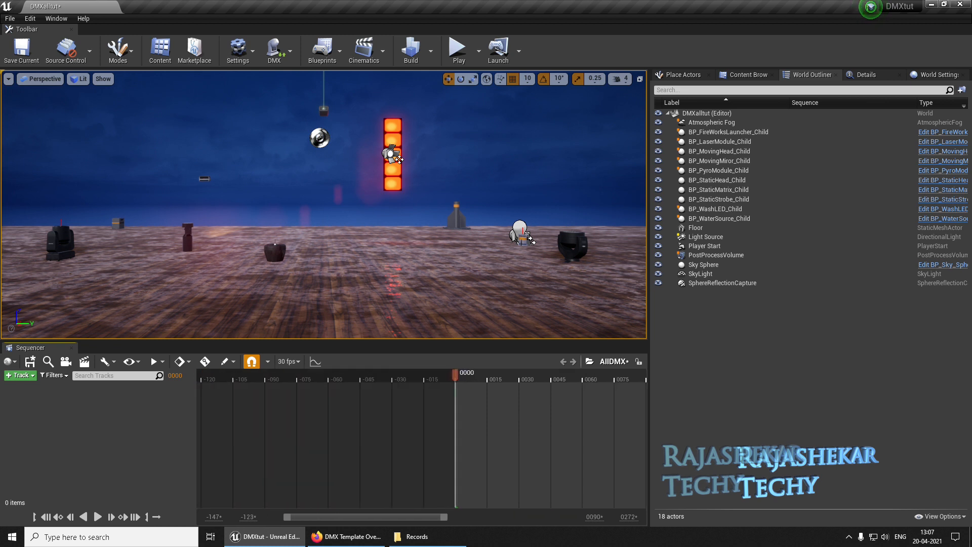
right_click_drag(372, 447, 380, 446)
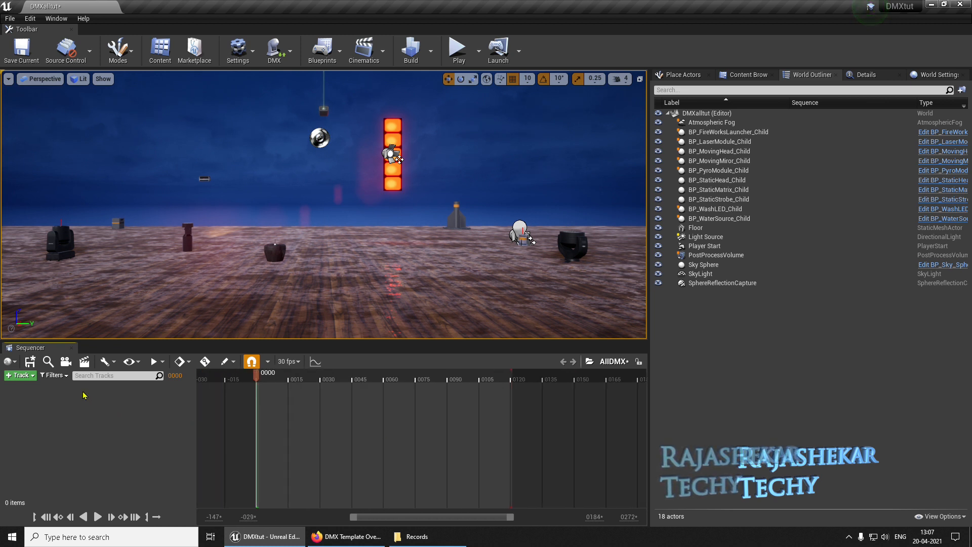
Add a DMX Library Track for DMXallfixtures to the AllDMX sequence.
left_click(28, 378)
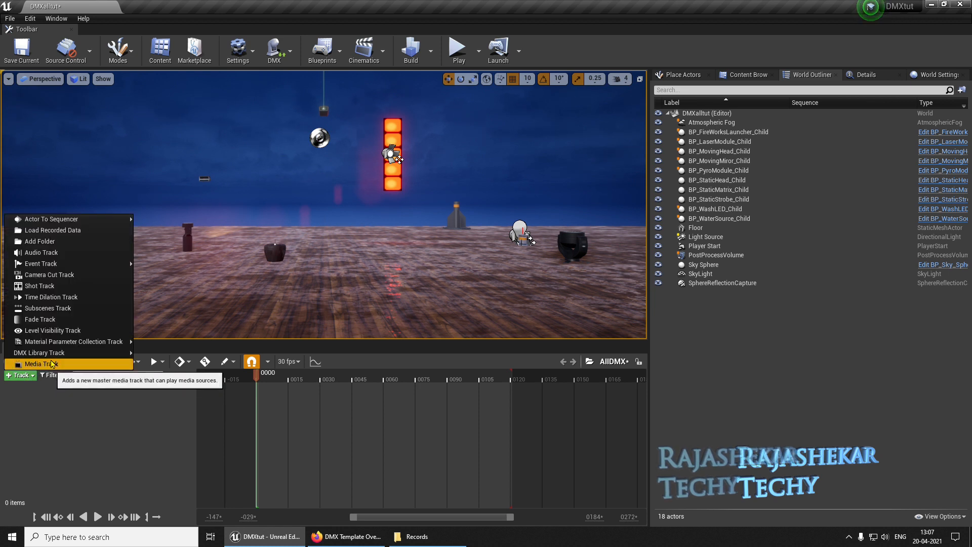
mouse_move(61, 353)
left_click(175, 367)
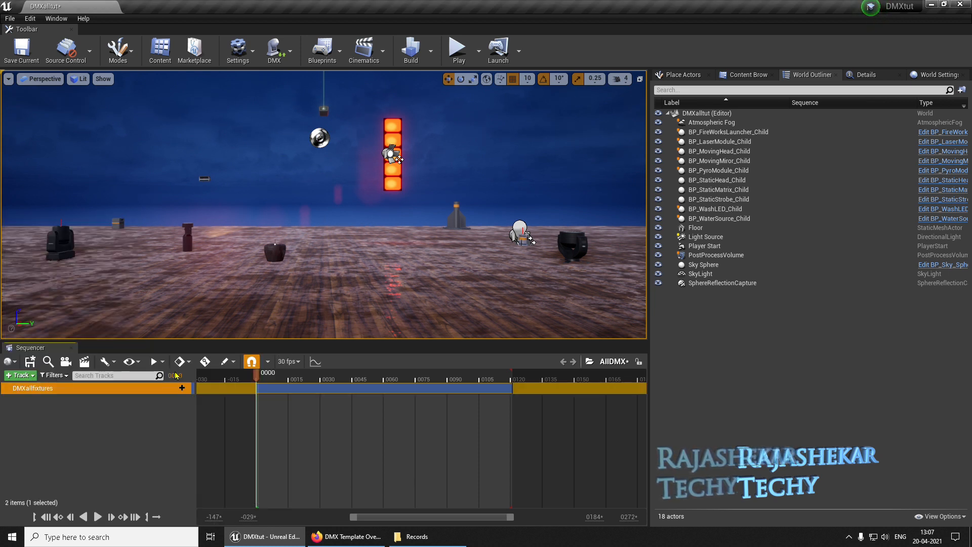
Add Fire_Patch, Laser_Patch, LED Wash_Patch, Matrix_Patch and Moving head_Patch to the DMXallfixtures track.
left_click(179, 389)
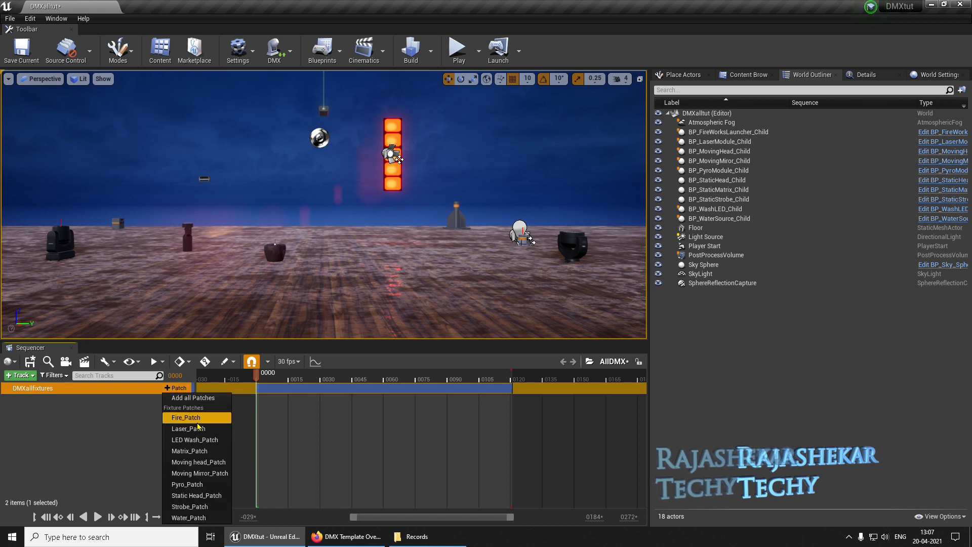
left_click(198, 418)
left_click(157, 389)
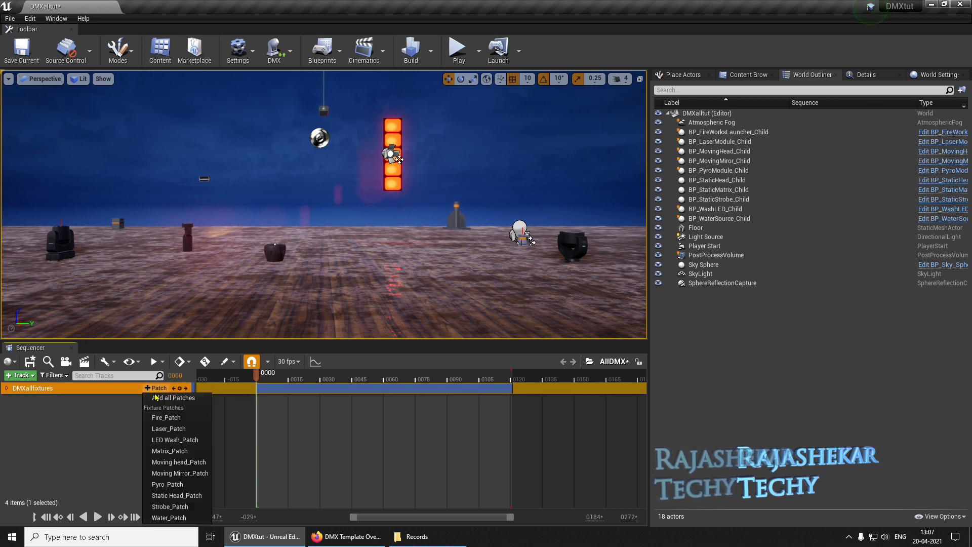
left_click(166, 430)
left_click(161, 389)
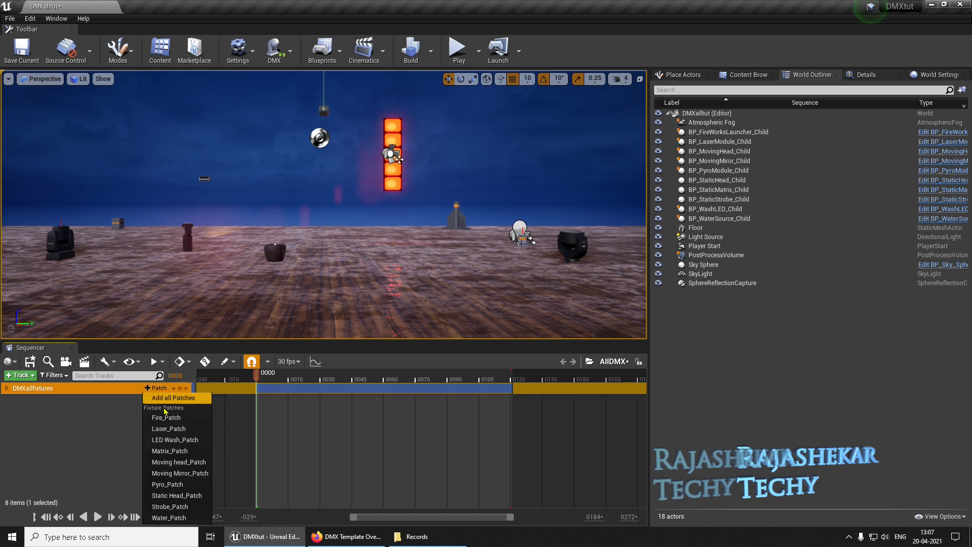
left_click(173, 440)
left_click(159, 388)
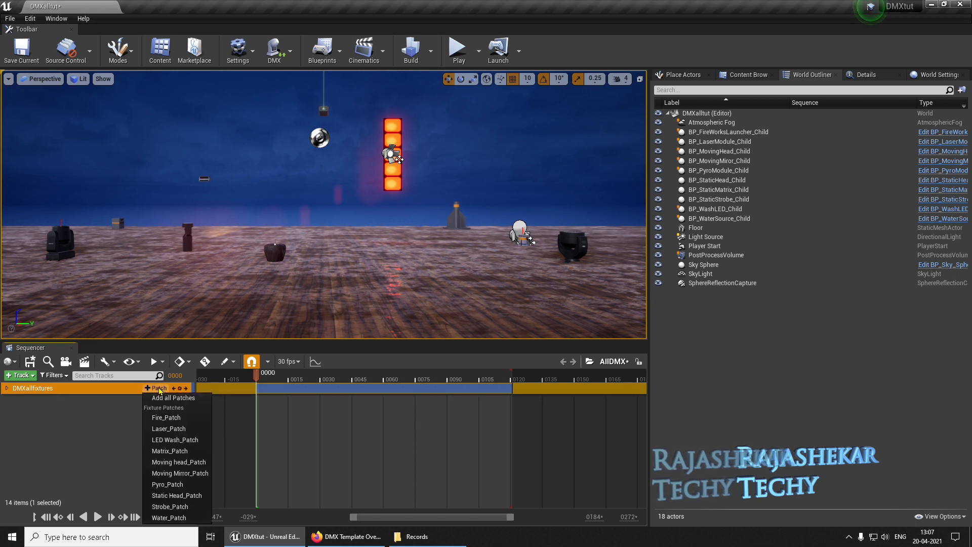
left_click(181, 451)
left_click(161, 388)
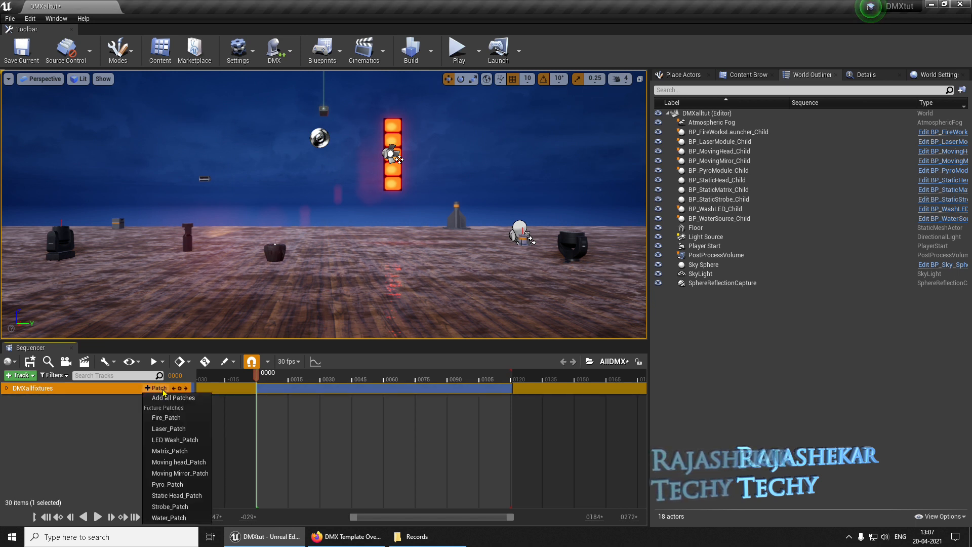
left_click(183, 467)
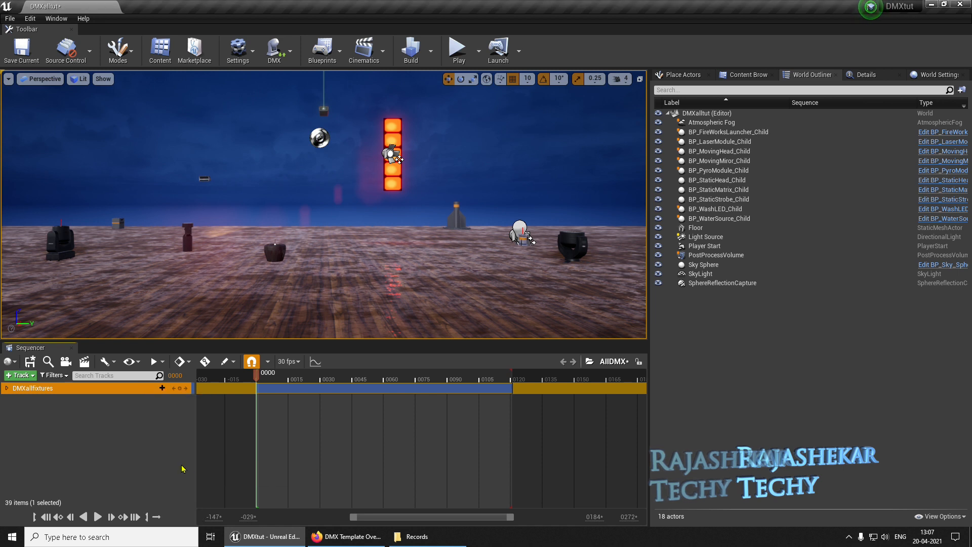
Add the Moving Mirror, Pyro, Static Head, Strobe and Water patches to the DMXallfixtures track and expand the track.
left_click(159, 388)
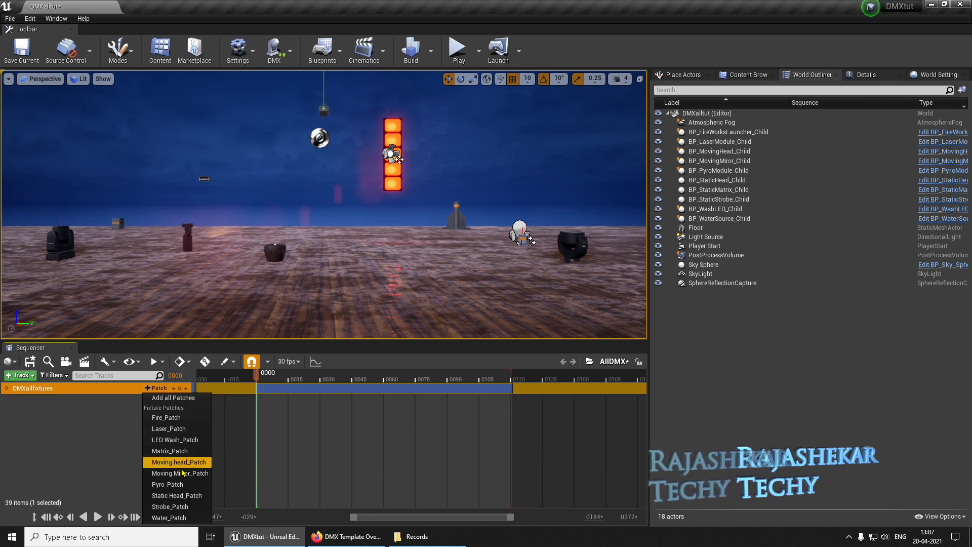
left_click(183, 473)
left_click(160, 388)
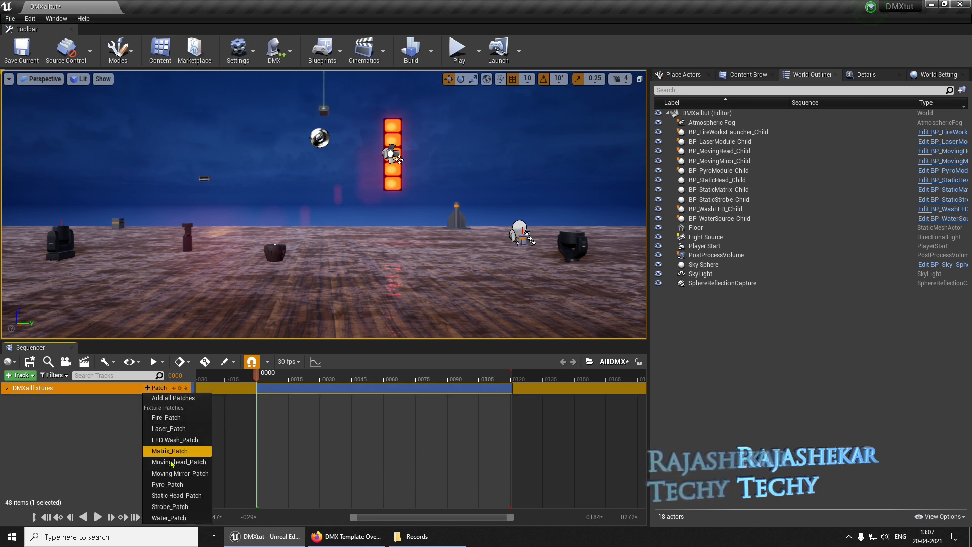
left_click(168, 485)
left_click(164, 389)
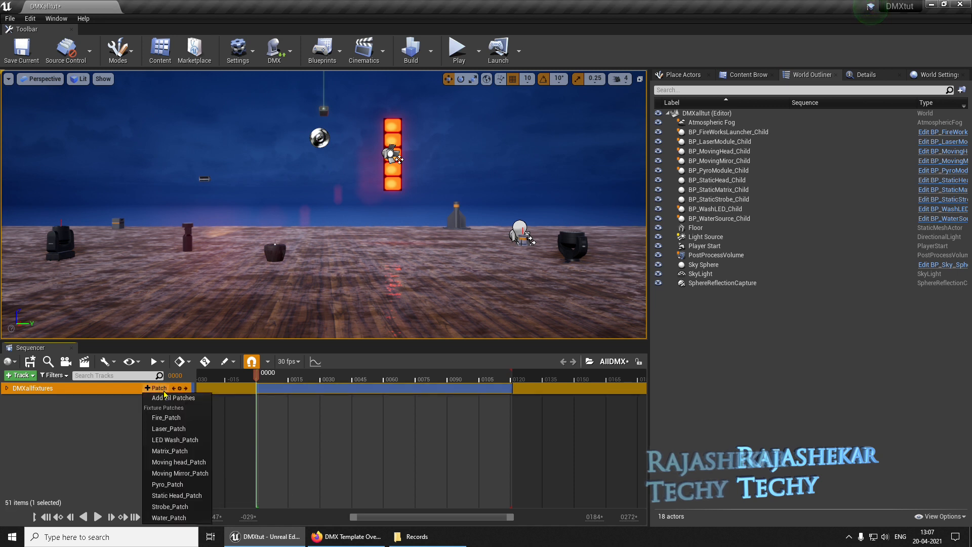
left_click(176, 496)
left_click(159, 388)
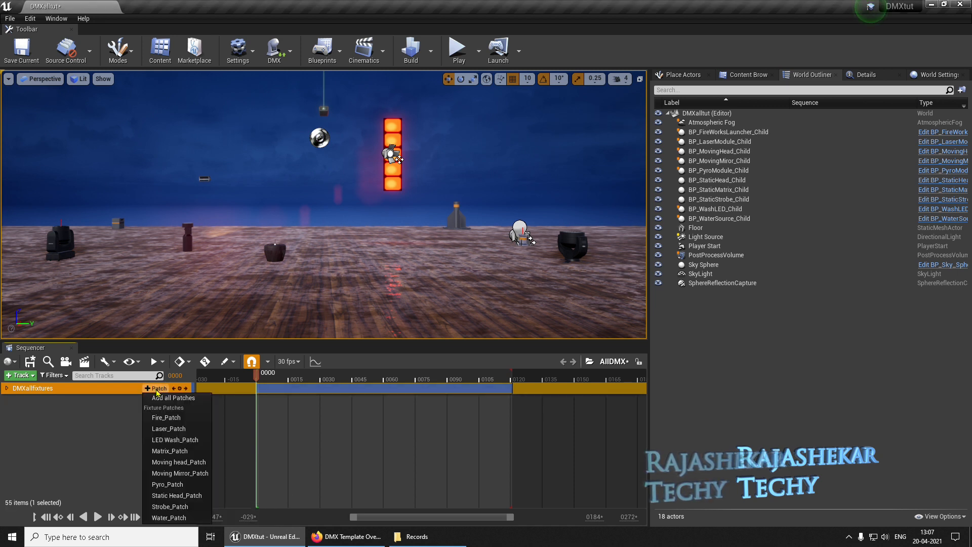
left_click(170, 507)
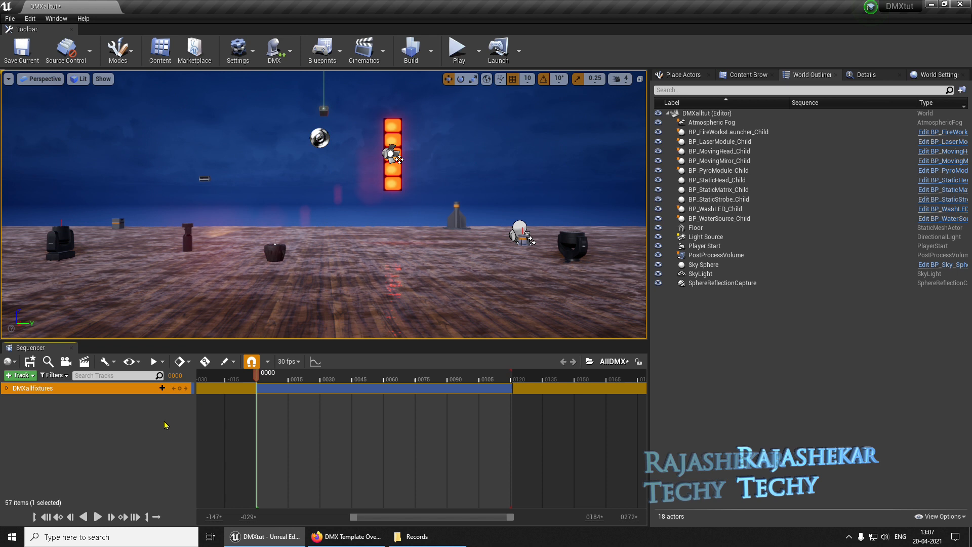
left_click(158, 388)
left_click(172, 516)
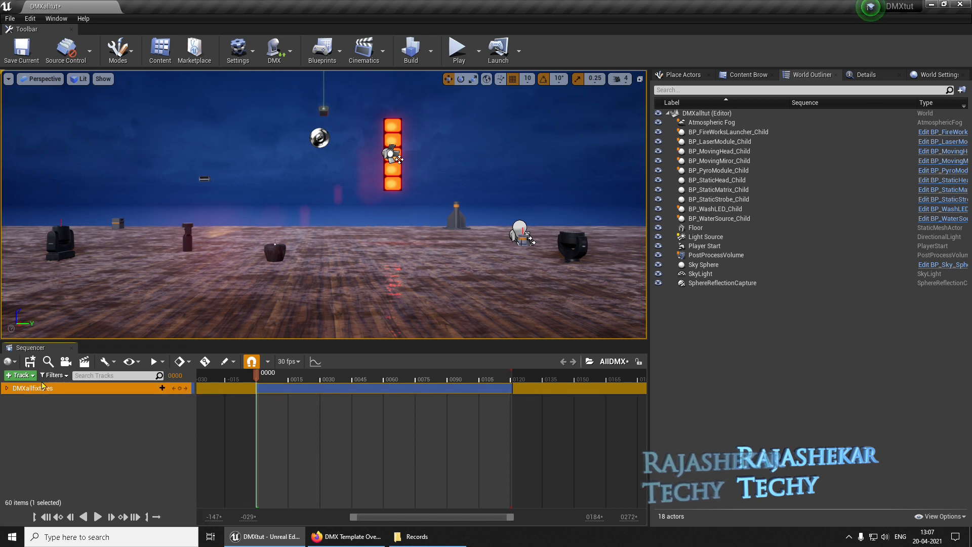
left_click(8, 388)
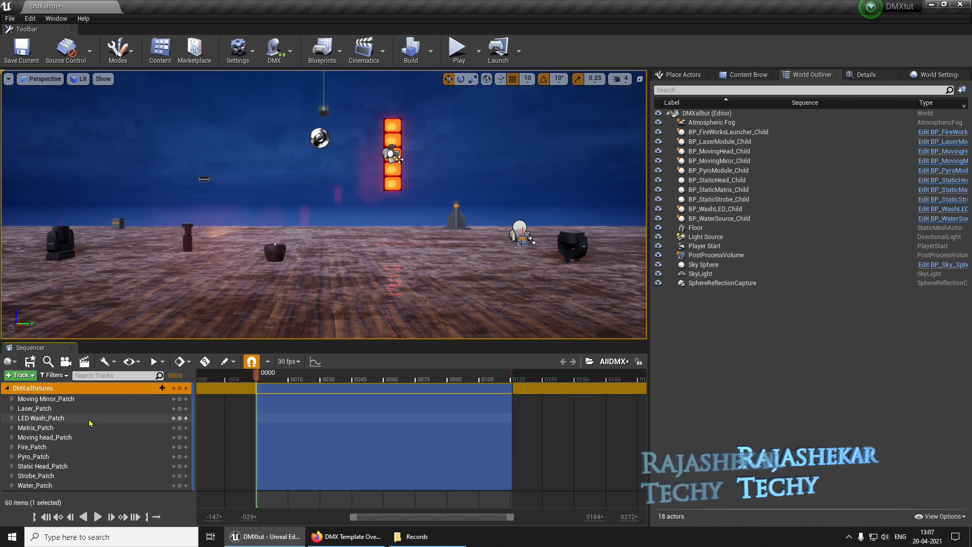
Start play mode and key all Moving Mirror_Patch channels at frame 0.
left_click(458, 49)
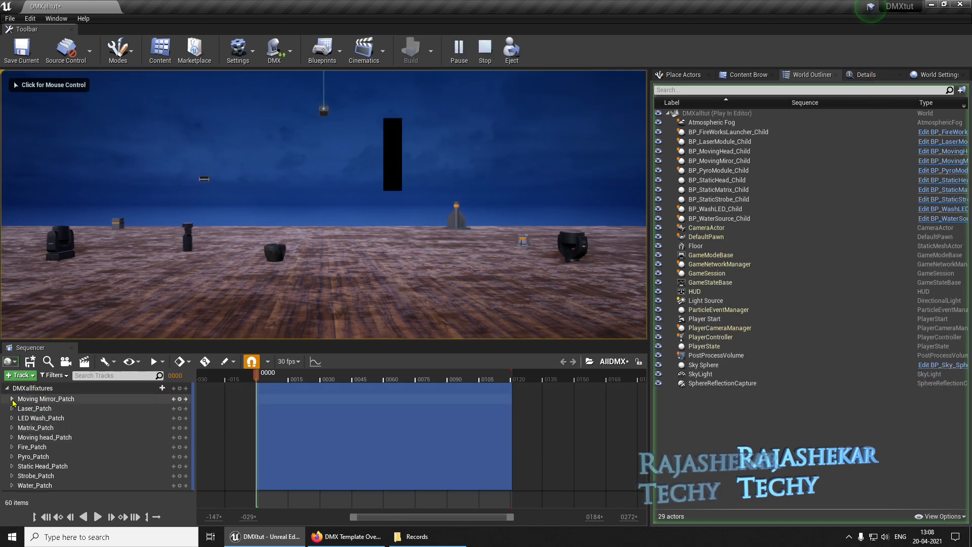
left_click(56, 400)
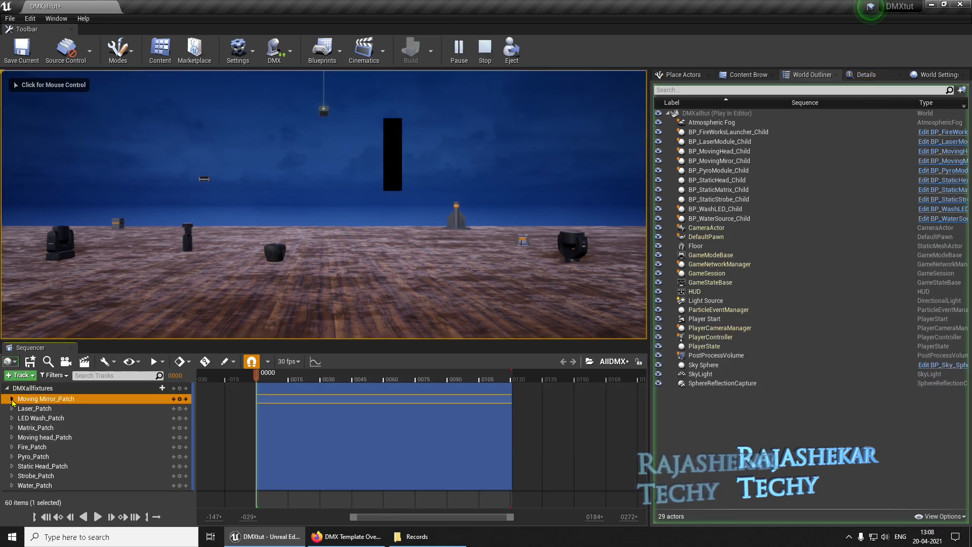
left_click(11, 399)
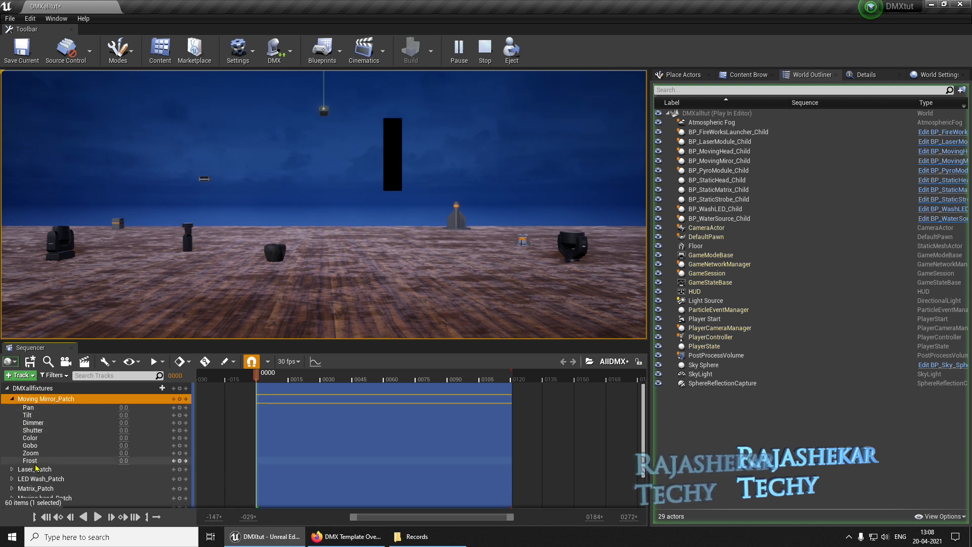
left_click(180, 400)
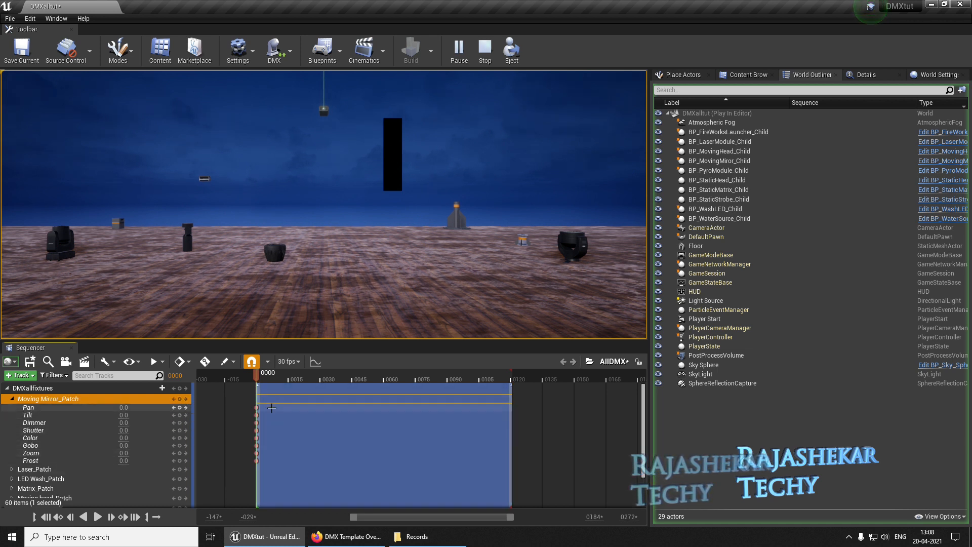
At frame 30, key Moving Mirror_Patch with Pan 50, Dimmer 50, Shutter 25 and Tilt 60.
left_click(319, 381)
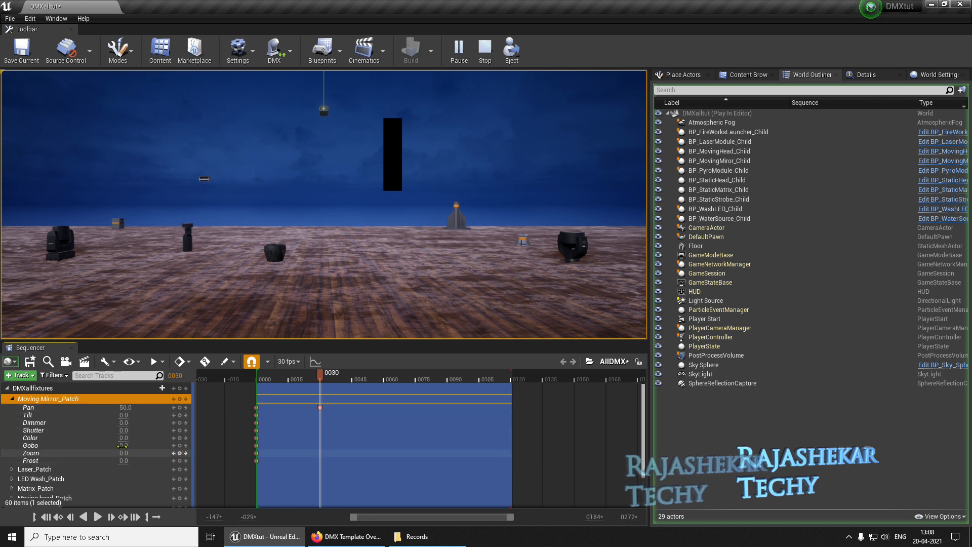
left_click(126, 431)
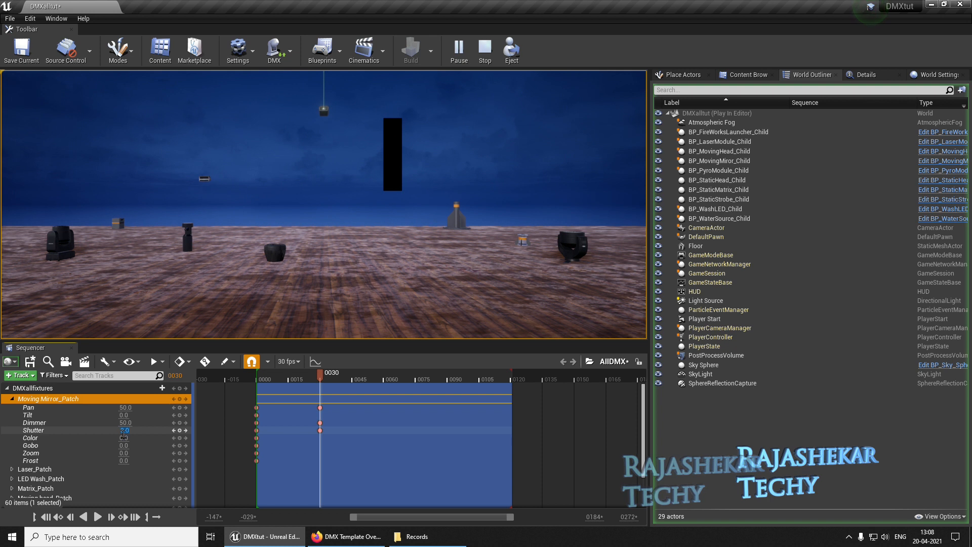
type("25")
key("Return")
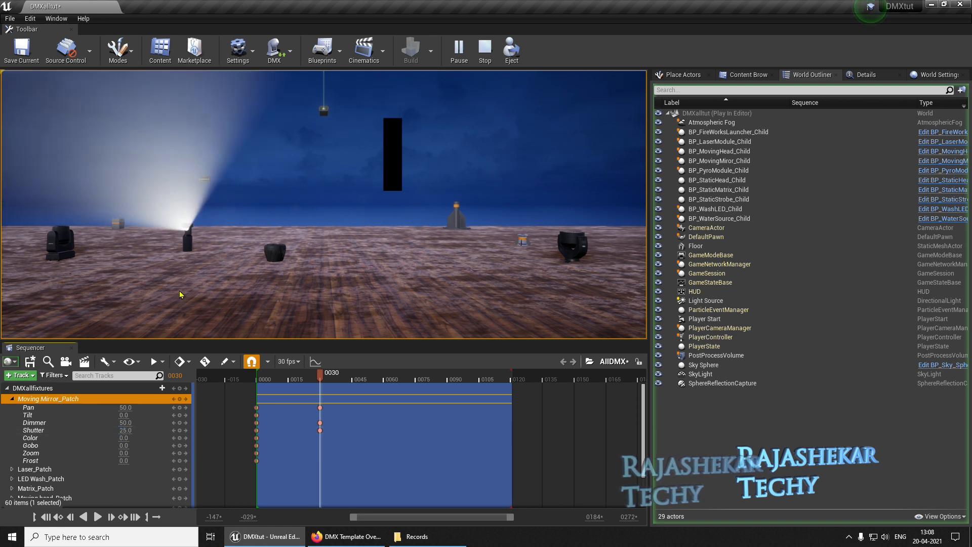
left_click_drag(125, 415, 130, 415)
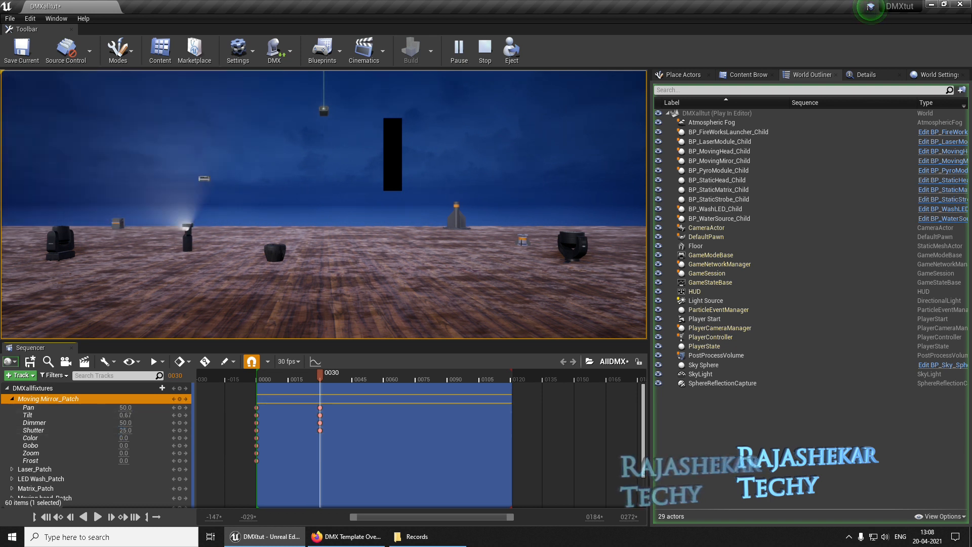
left_click(126, 415)
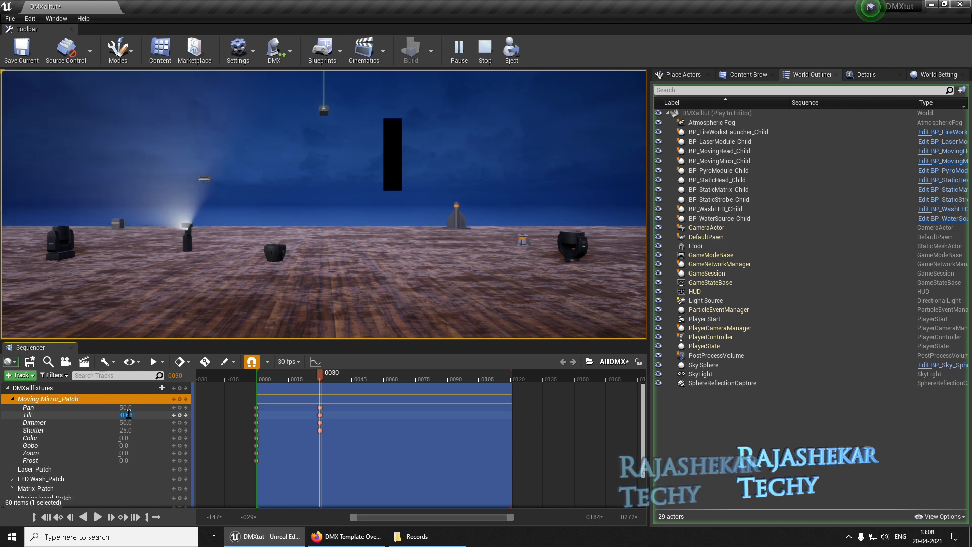
type("60")
key("Return")
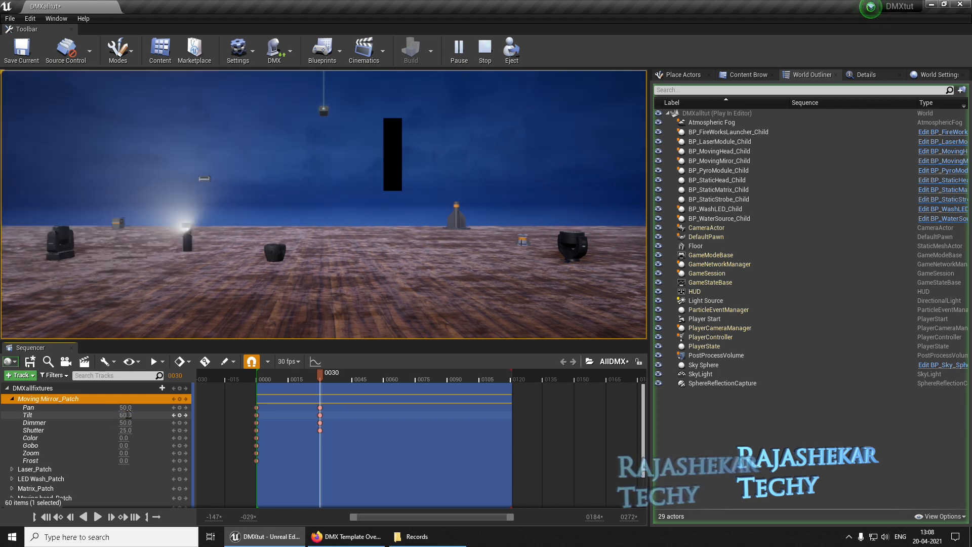
Set the Moving Mirror_Patch's Gobo to 50 and Zoom to 150 at frame 30.
left_click(125, 446)
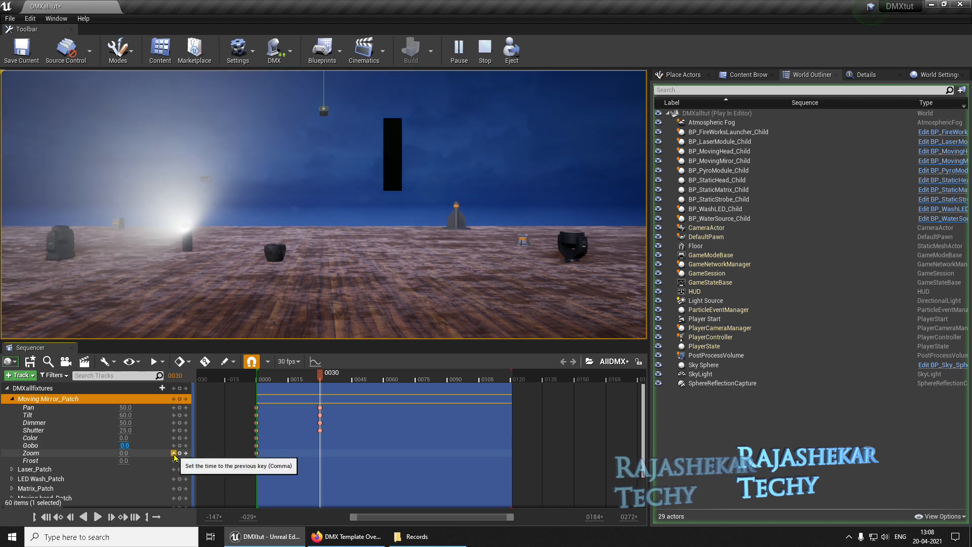
type("50")
key("Return")
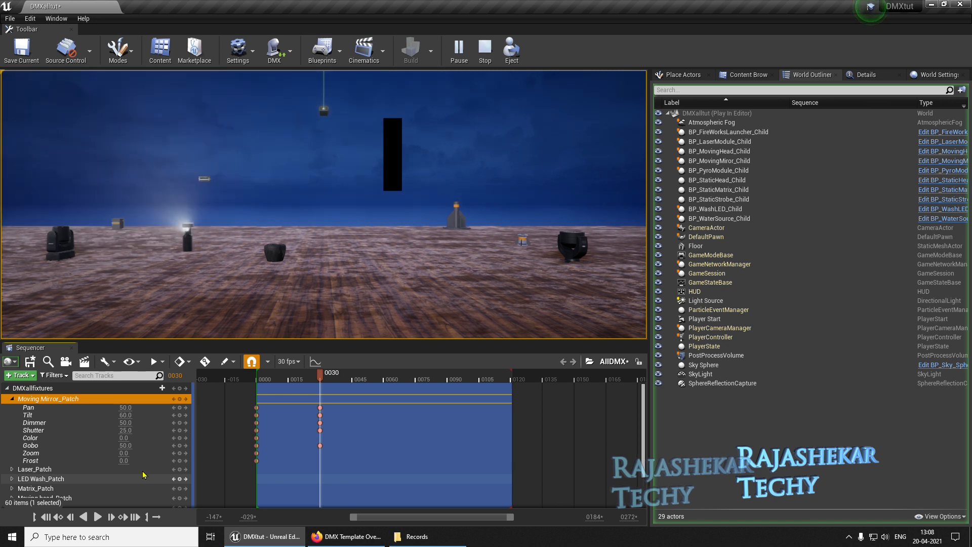
left_click(126, 454)
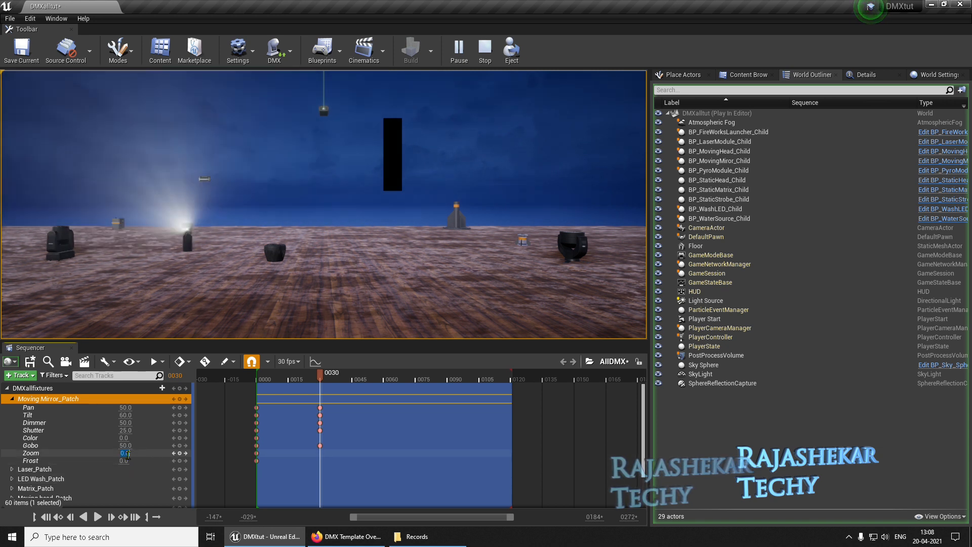
type("15")
key("Return")
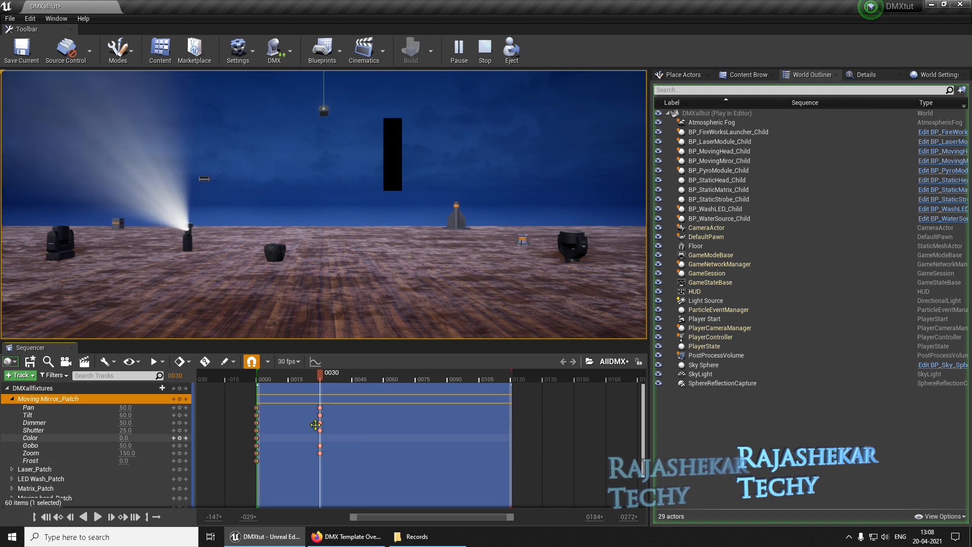
Jump back and forth between the Moving Mirror_Patch keys at frames 0 and 30 to compare the fixture's beam.
mouse_move(320, 375)
left_mouse_down()
mouse_move(274, 379)
mouse_move(375, 381)
mouse_move(321, 393)
left_mouse_up()
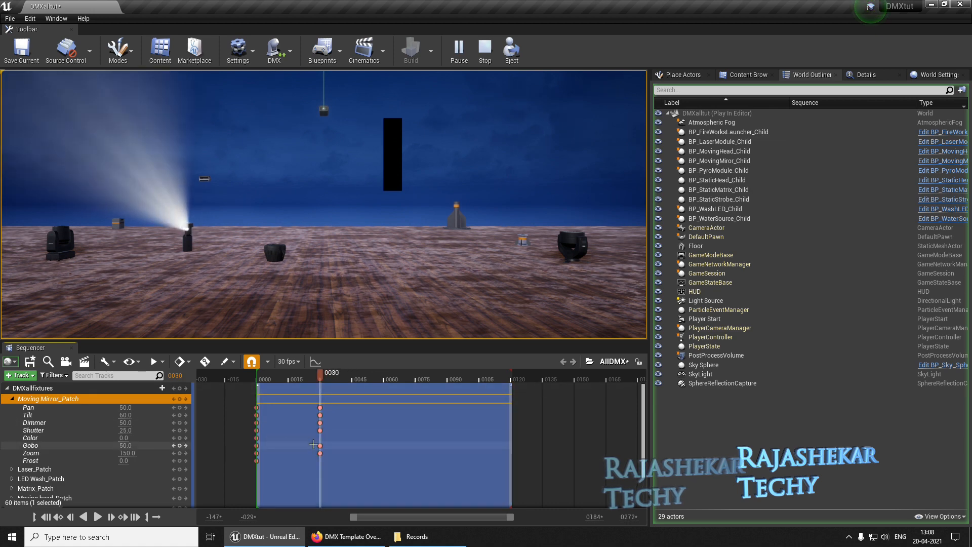
left_click(174, 439)
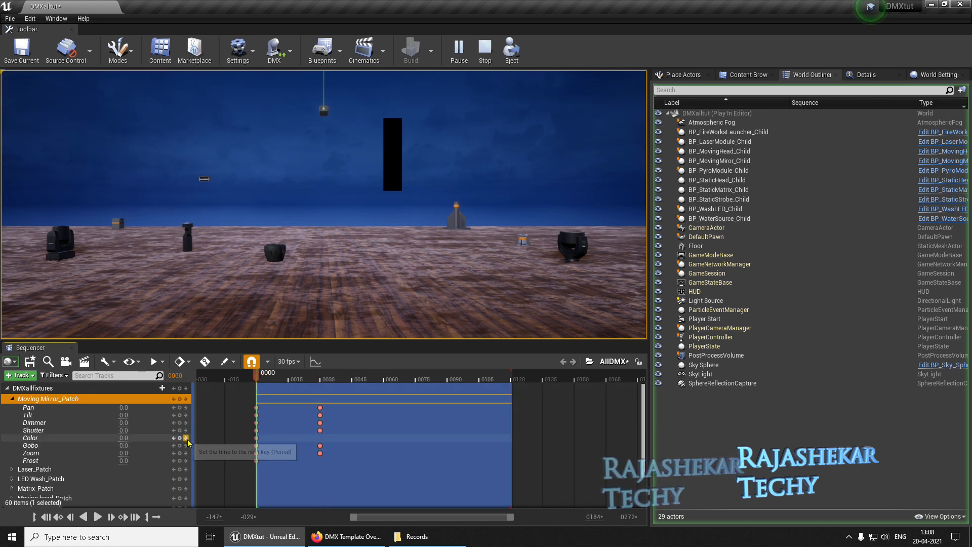
left_click(185, 439)
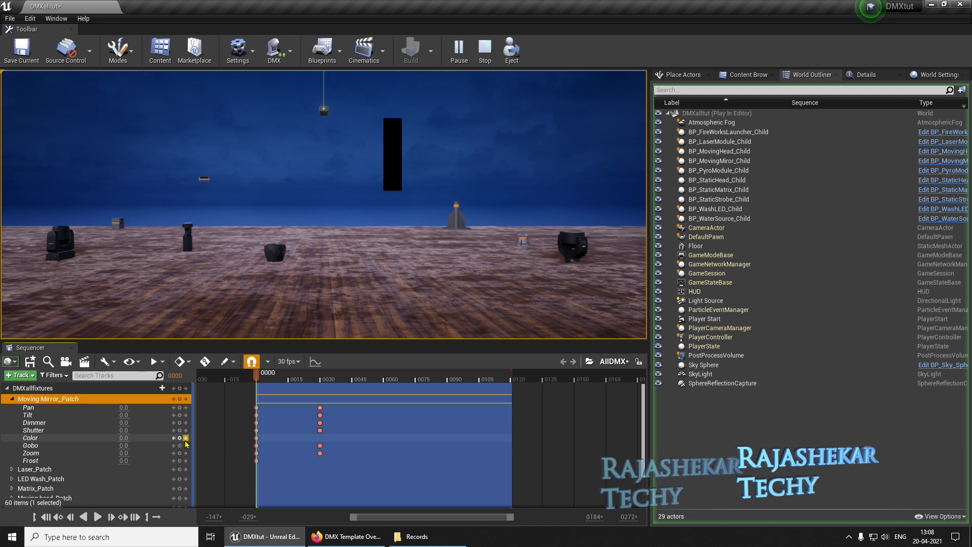
left_click(186, 440)
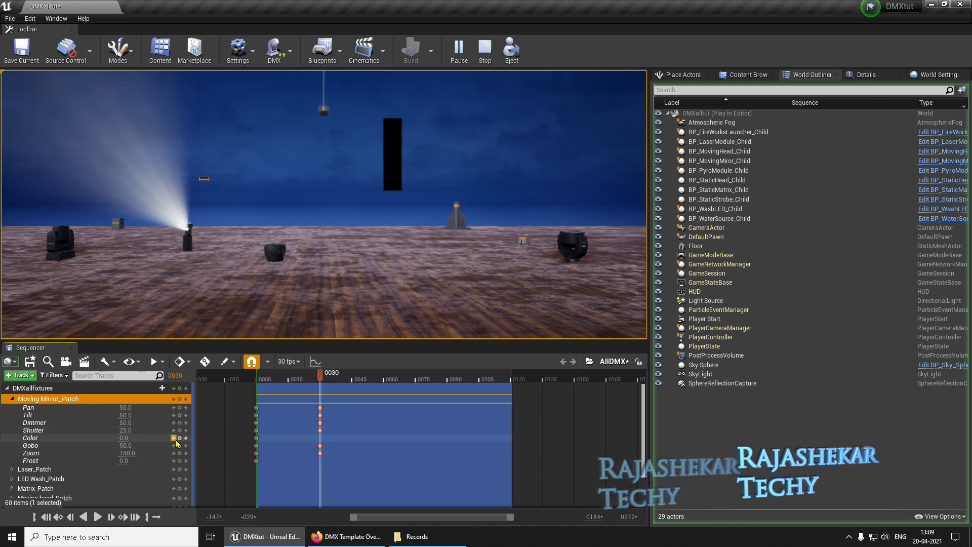
left_click(175, 431)
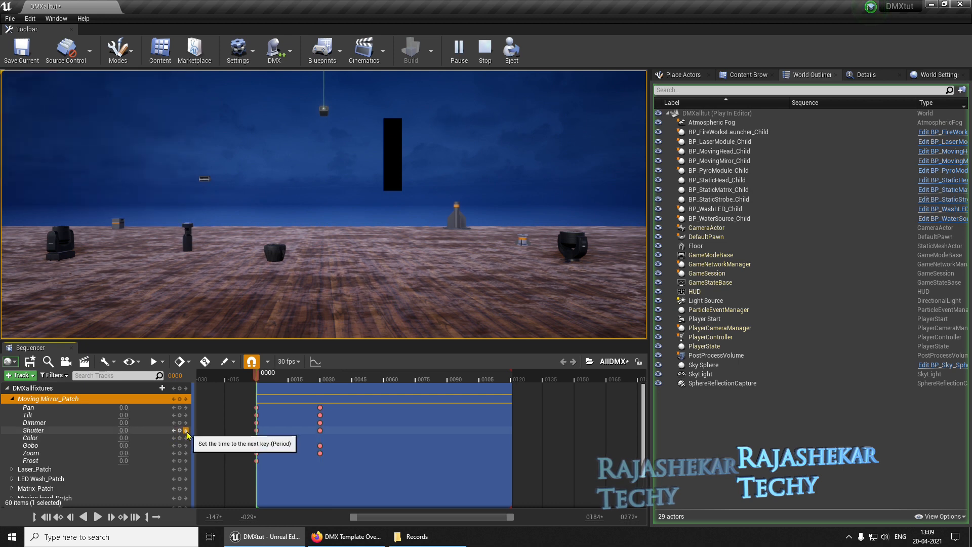
left_click(187, 431)
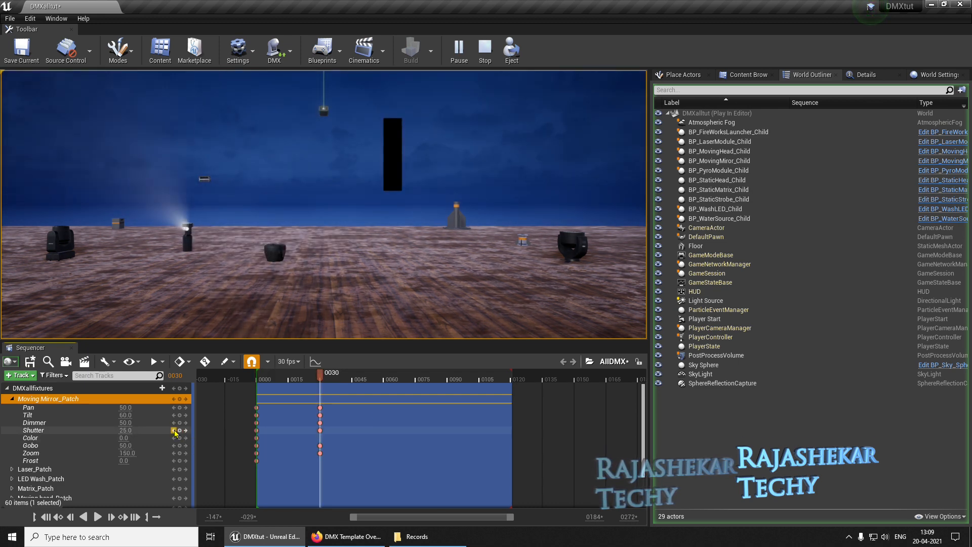
left_click(175, 431)
left_click(185, 432)
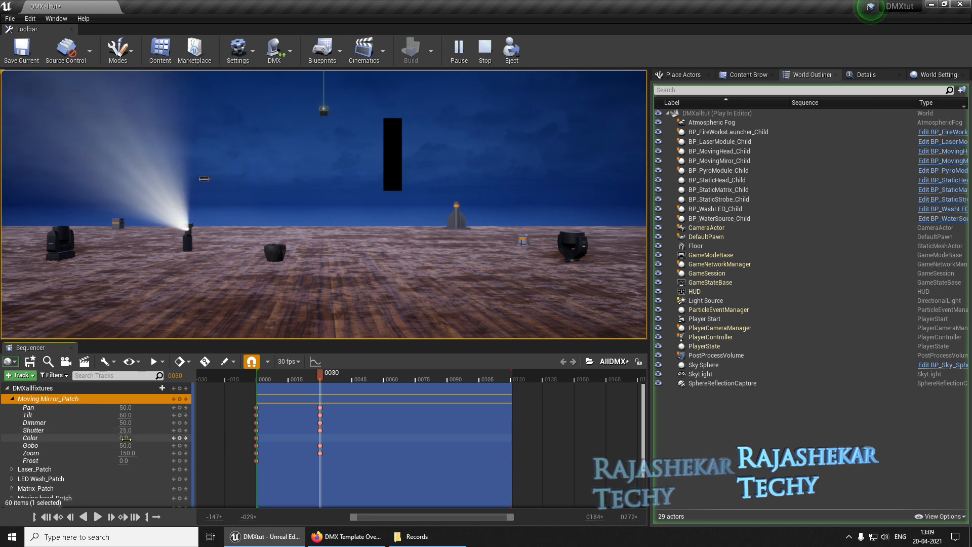
left_click(173, 445)
left_click(173, 438)
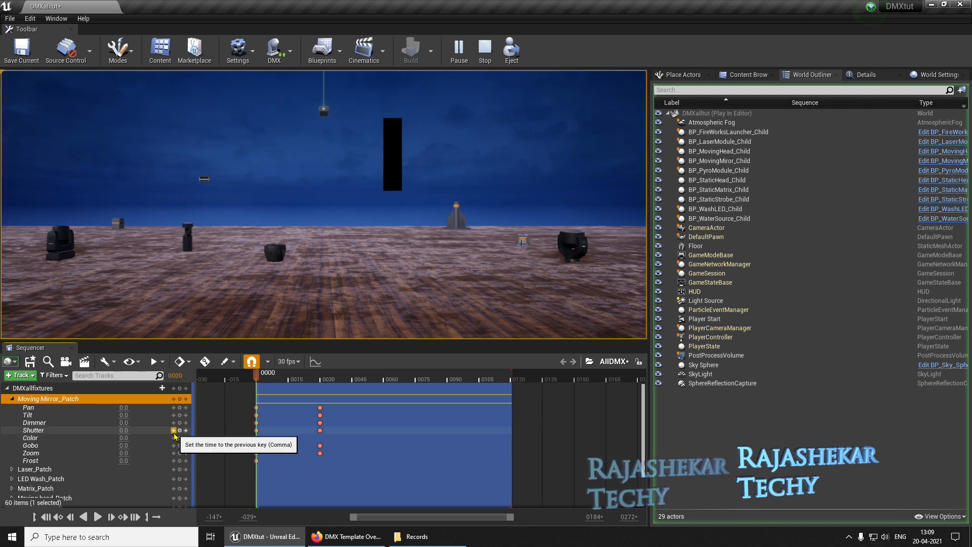
left_click(175, 434)
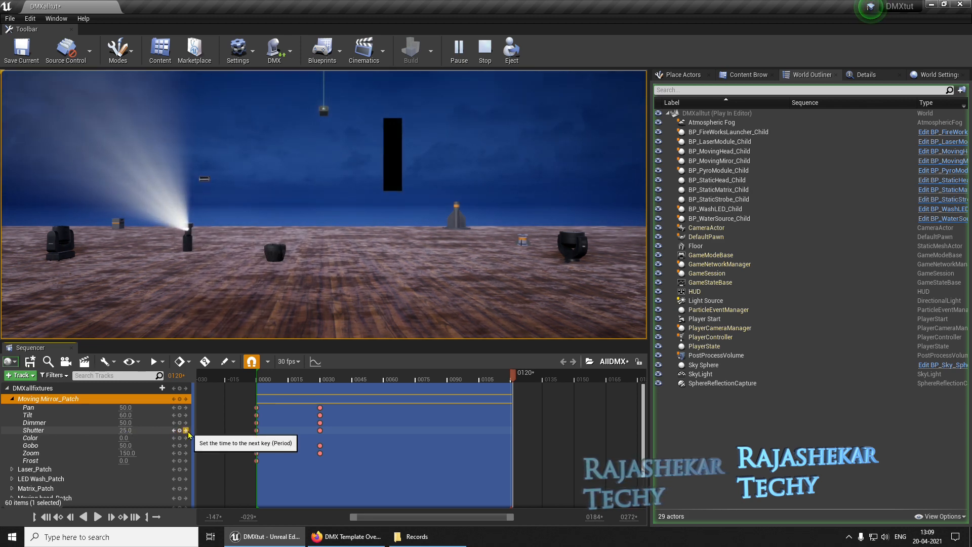
Return to the keys at frame 30 and set the Moving Mirror_Patch's Color to about 48.6.
left_click(174, 431)
left_click(185, 430)
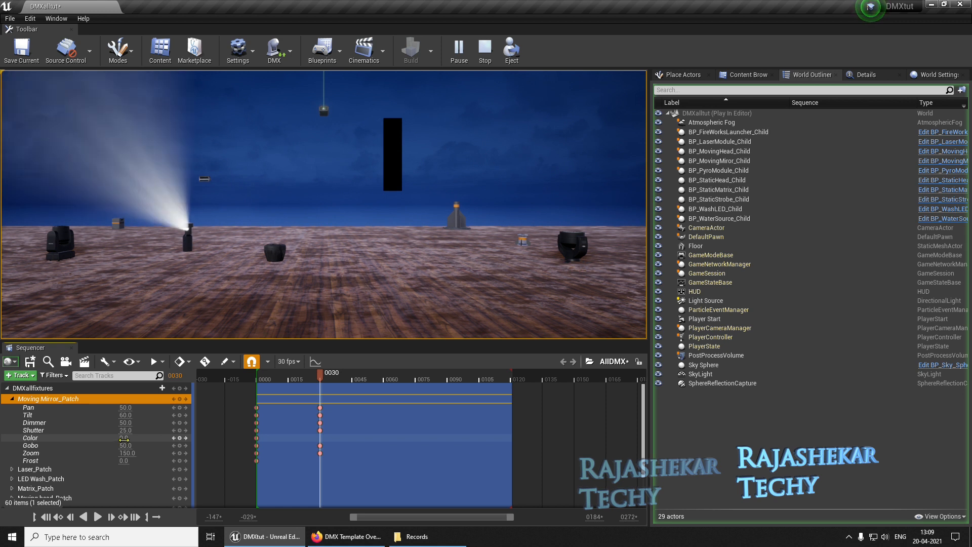
left_click_drag(125, 437, 182, 439)
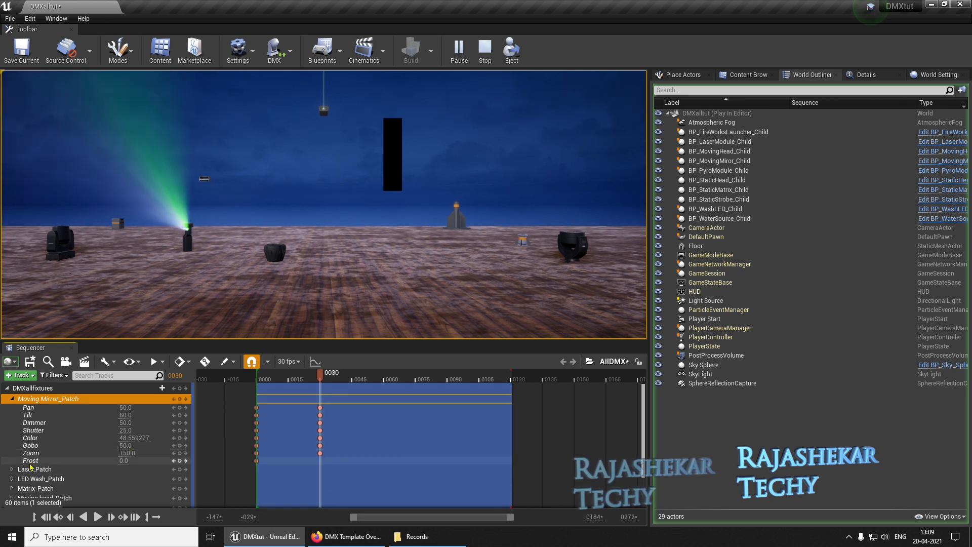
Move the Moving Mirror_Patch's Pan-to-Zoom keys from frame 30 to frame 60, along with the playhead.
left_click(342, 465)
left_click_drag(342, 465, 320, 409)
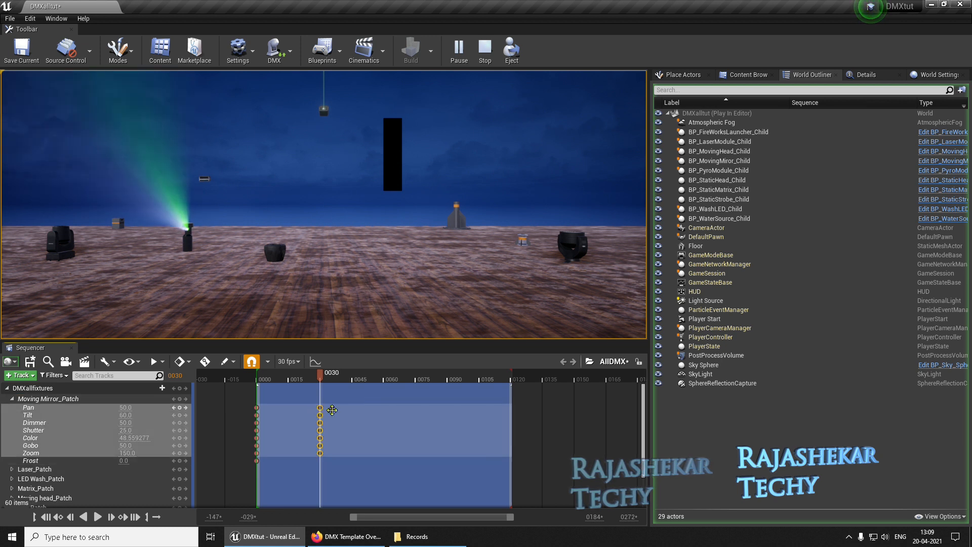
left_click_drag(386, 423, 385, 448)
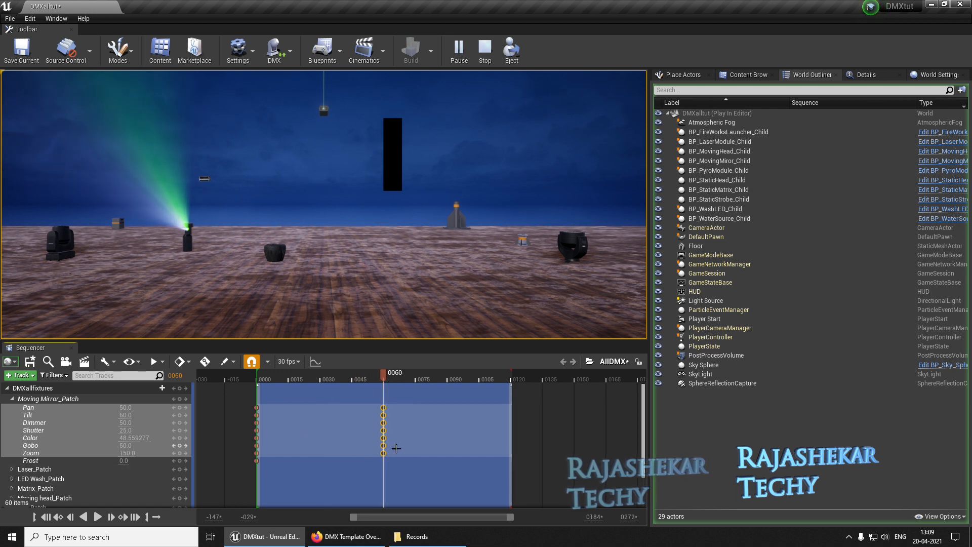
Delete the Moving Mirror_Patch's Pan key at frame 60 and undo the deletion.
left_click(409, 424)
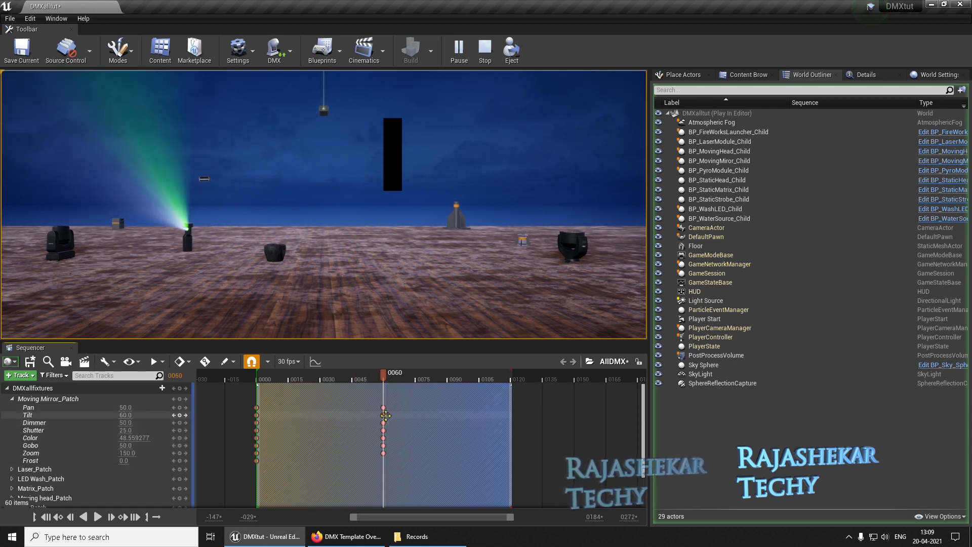
left_click(384, 407)
left_click(409, 451)
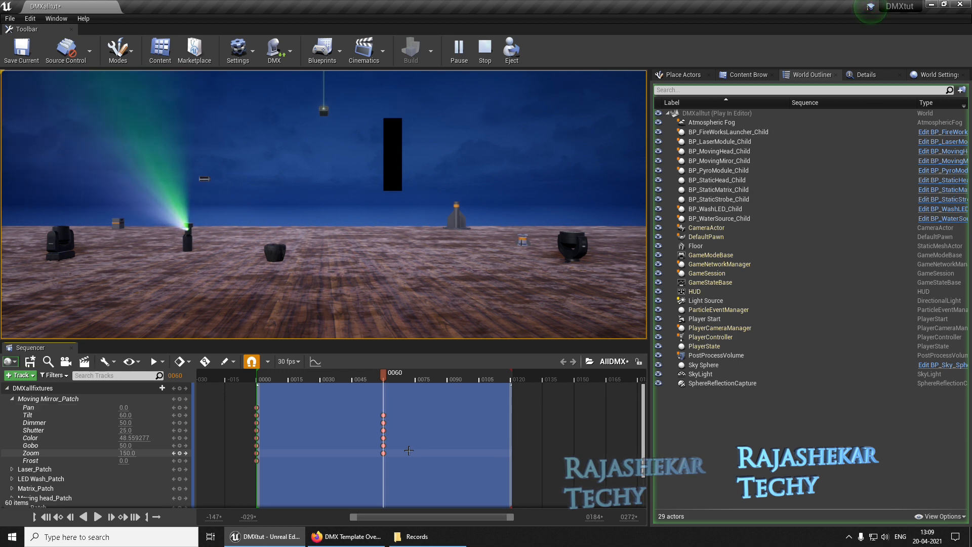
key("ctrl+z")
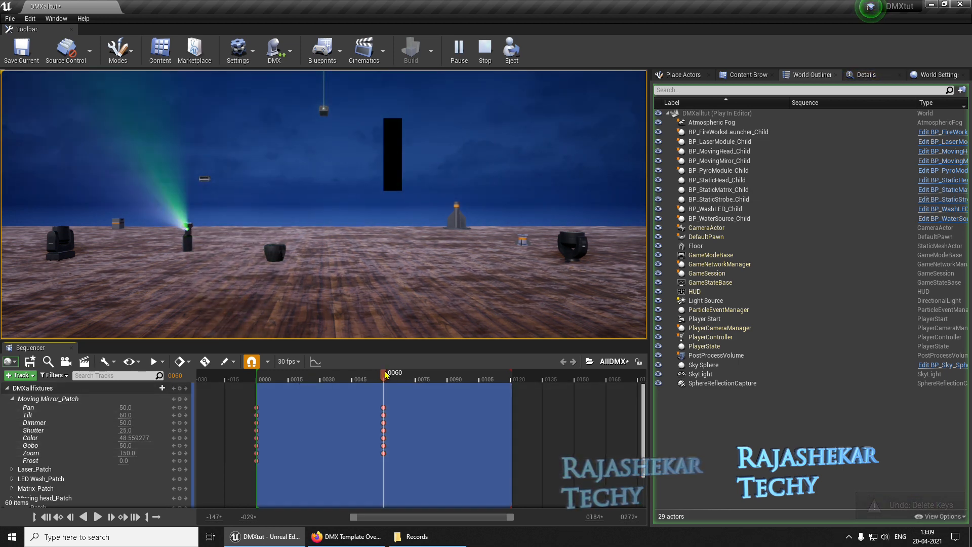
At frame 121, key Moving Mirror_Patch with Pan about 11, Tilt 135, Dimmer 26, Color 89 and Zoom 494.5, and return to frame 0.
left_click_drag(474, 403, 514, 458)
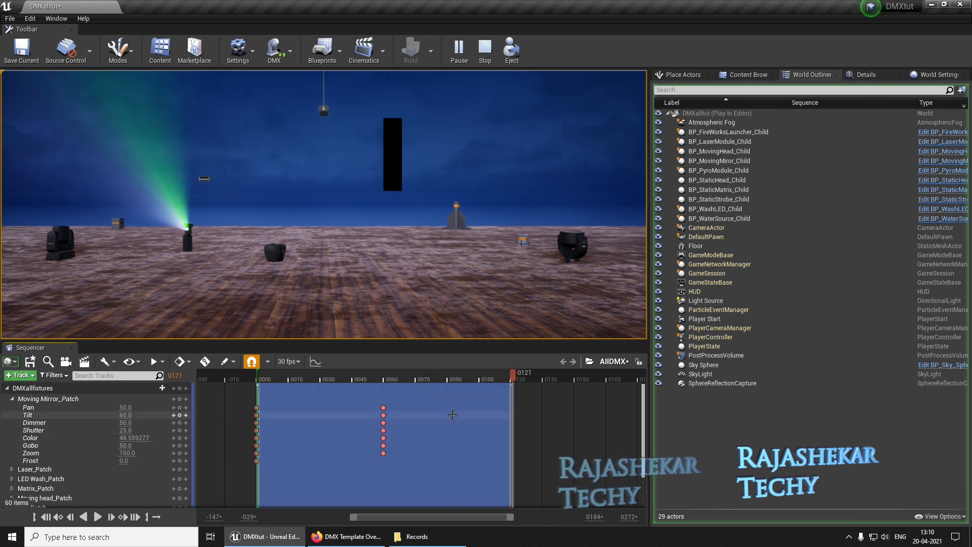
mouse_move(129, 408)
left_mouse_down()
mouse_move(202, 408)
mouse_move(111, 408)
mouse_move(127, 408)
left_mouse_up()
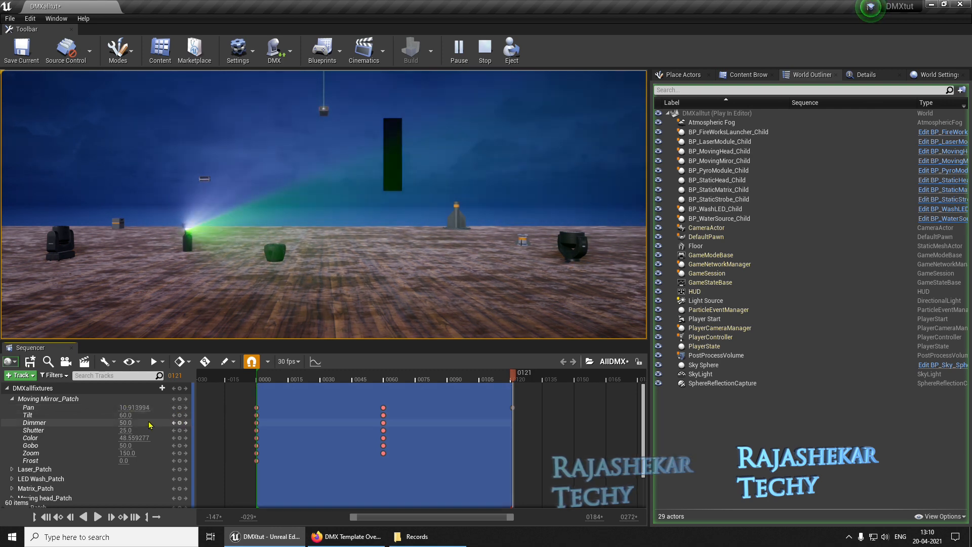
mouse_move(130, 415)
left_mouse_down()
mouse_move(139, 423)
mouse_move(127, 423)
left_mouse_up()
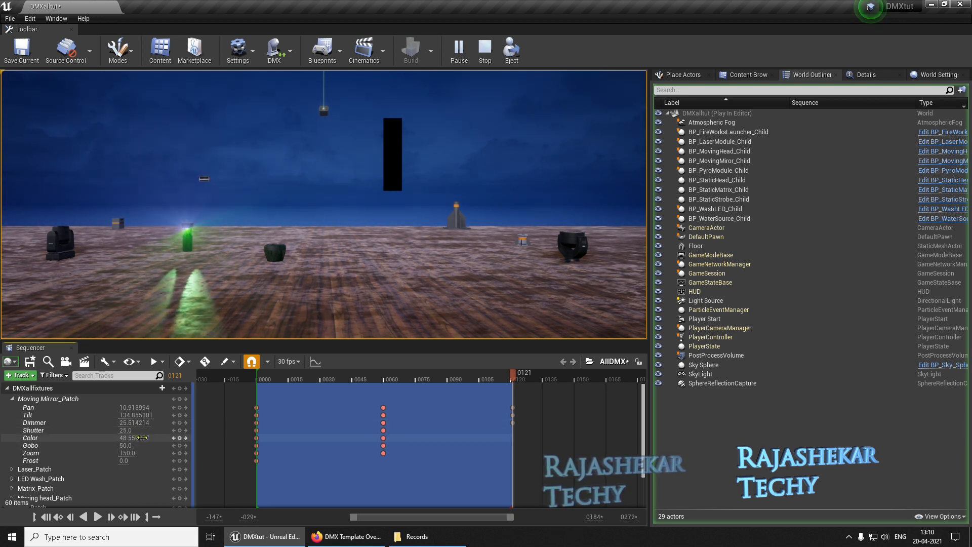
mouse_move(134, 438)
left_mouse_down()
mouse_move(145, 438)
mouse_move(139, 454)
left_mouse_up()
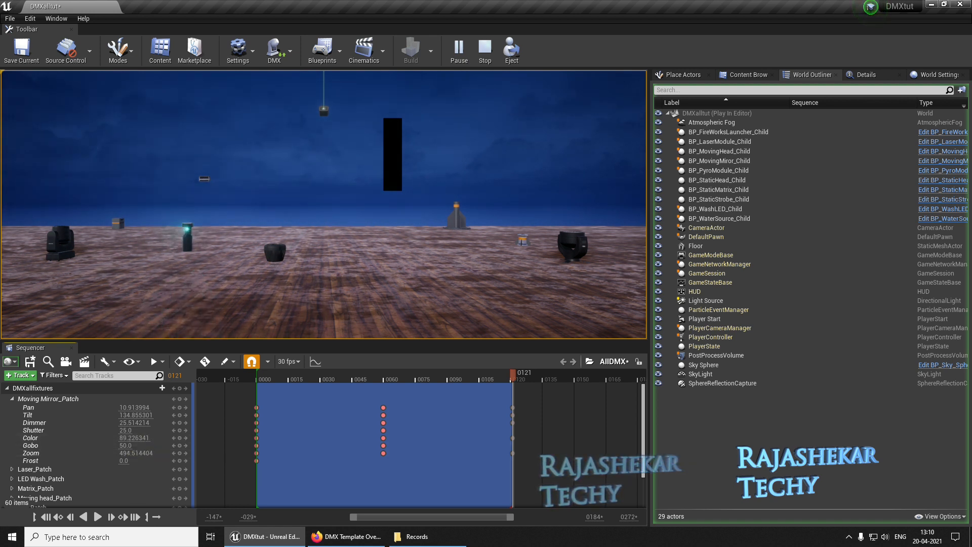
left_click(258, 380)
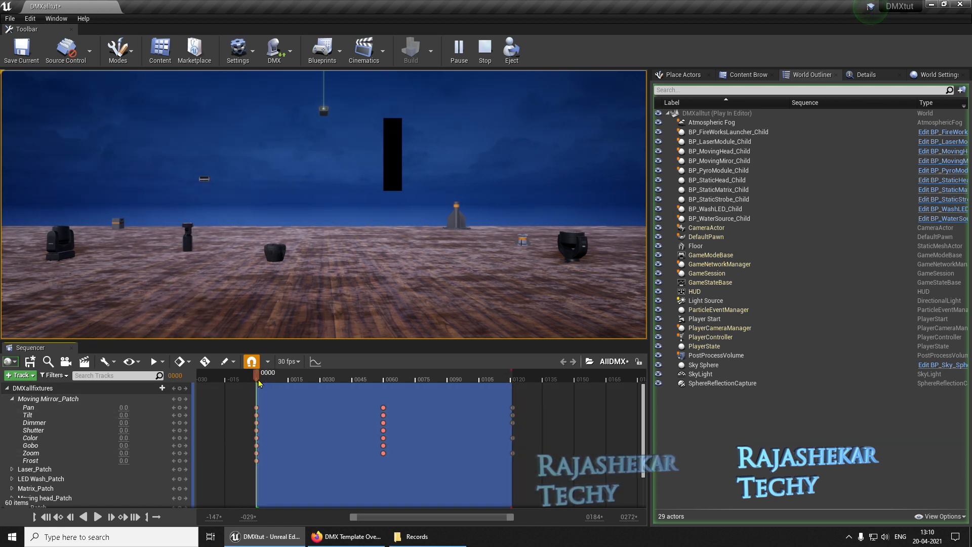
Play and scrub through the AllDMX sequence to review the Moving Mirror_Patch's animation.
key("space")
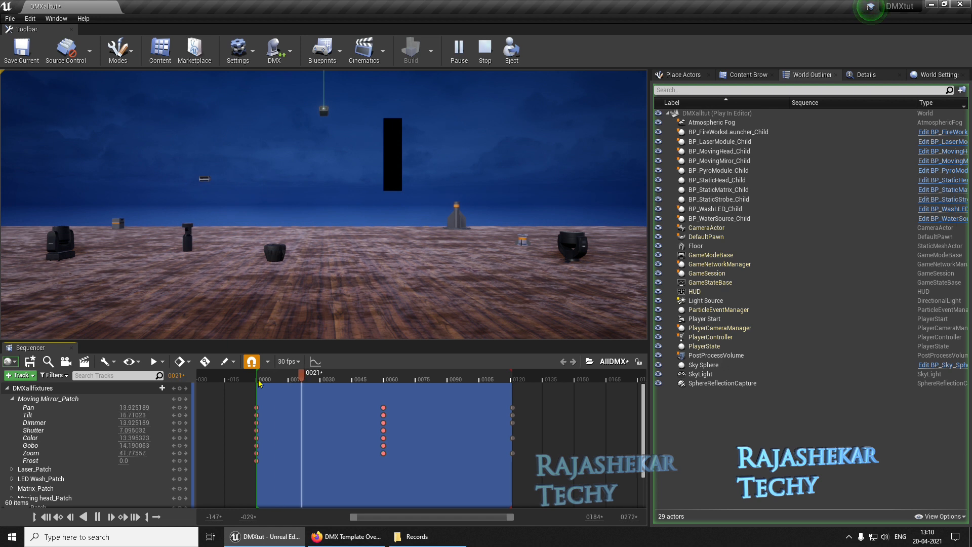
key("space")
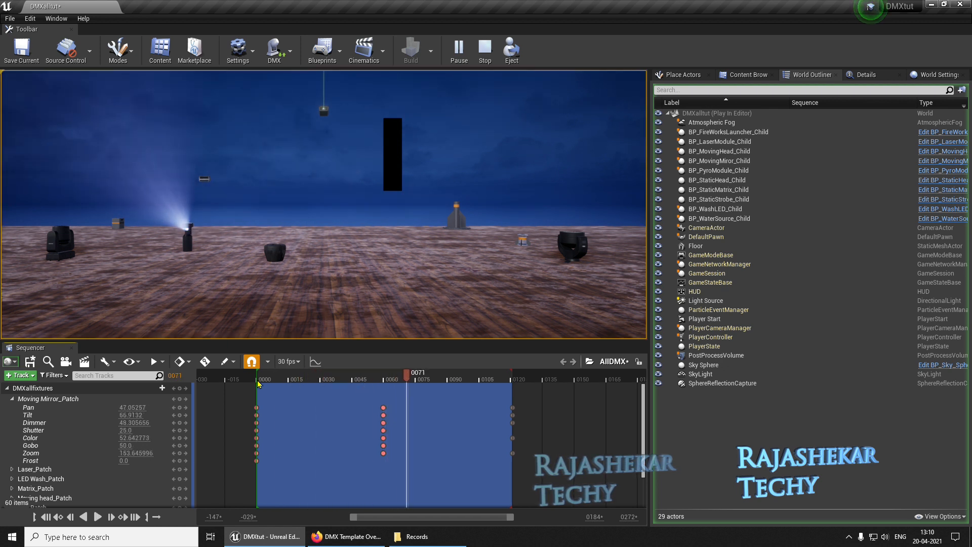
left_click(261, 378)
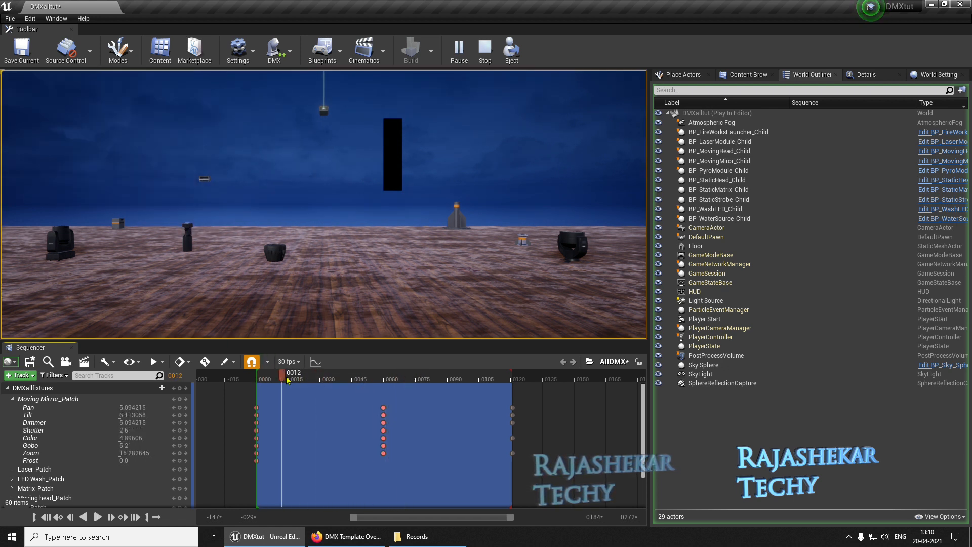
left_click_drag(329, 384, 272, 386)
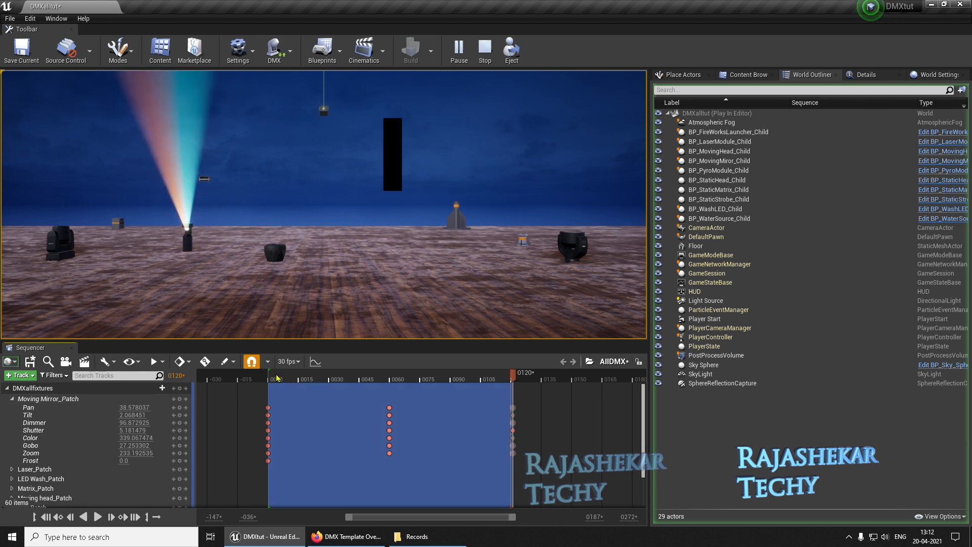
left_click_drag(279, 379, 299, 380)
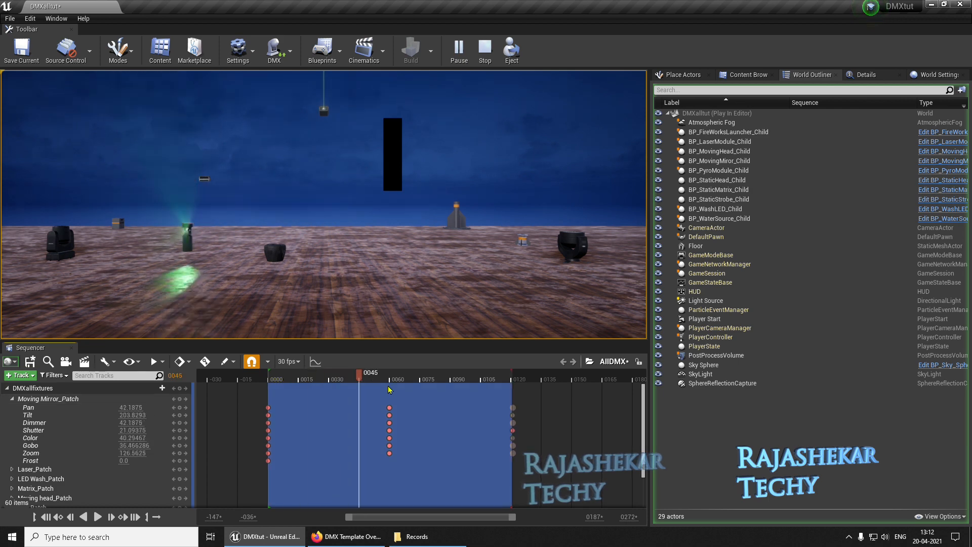
left_click_drag(390, 389, 454, 403)
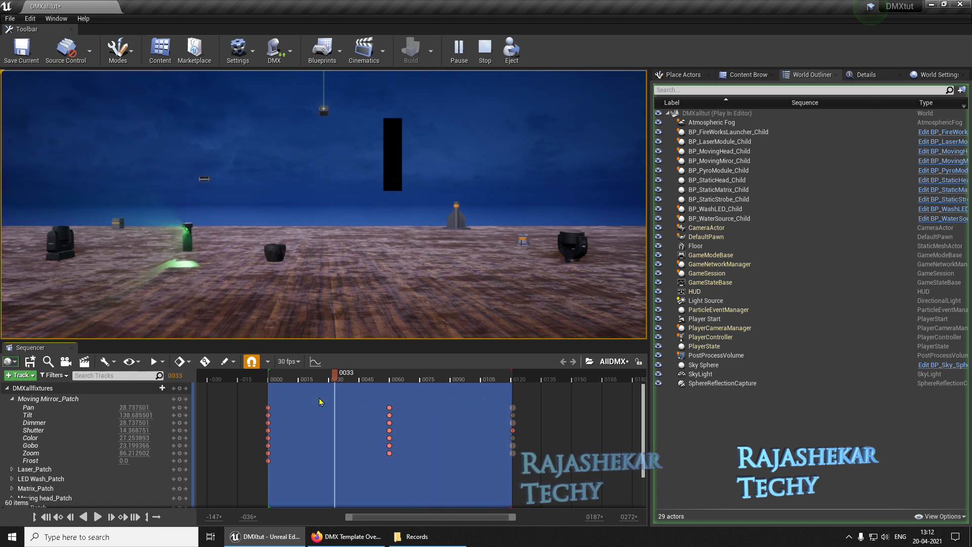
left_click_drag(353, 403, 485, 406)
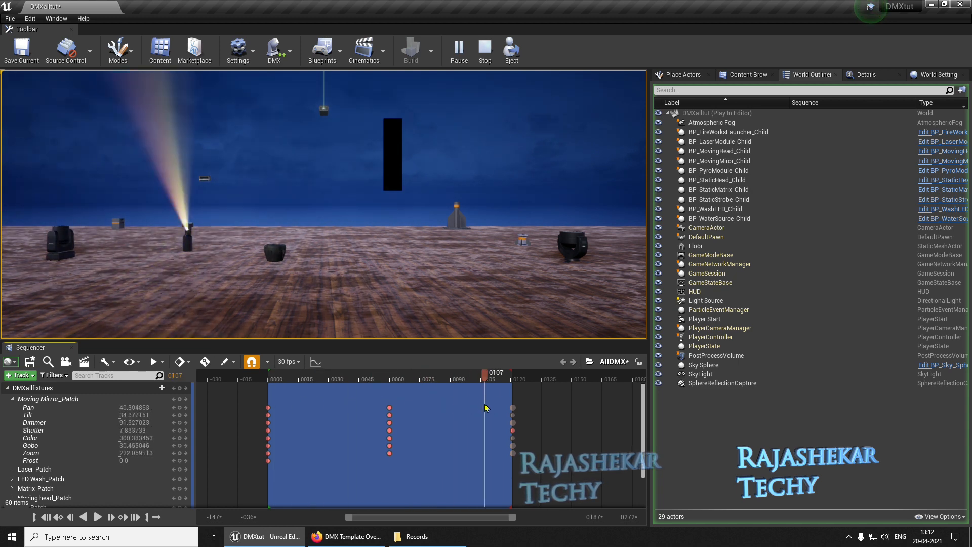
Collapse Moving Mirror_Patch, expand Laser_Patch, and key all of its channels at frame 0.
left_click(12, 399)
left_click(34, 409)
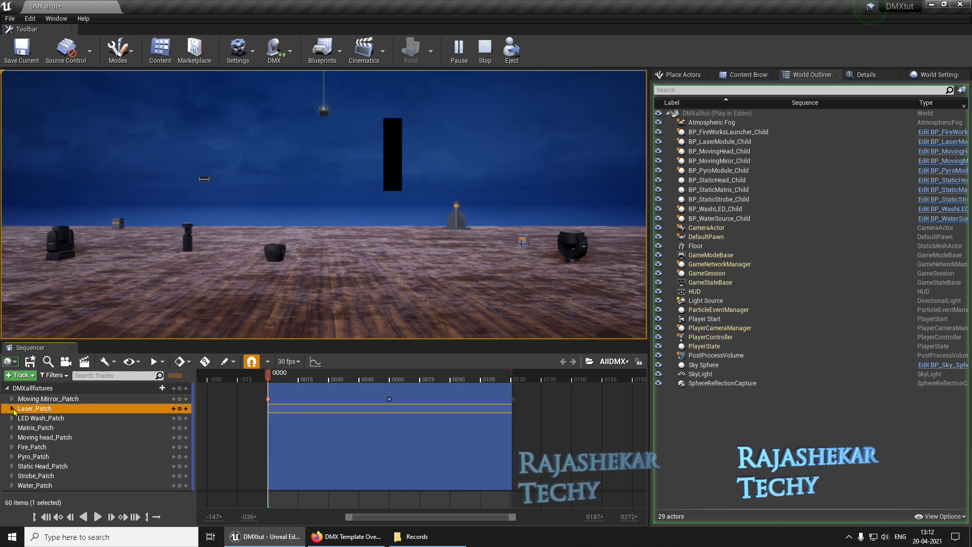
left_click(12, 408)
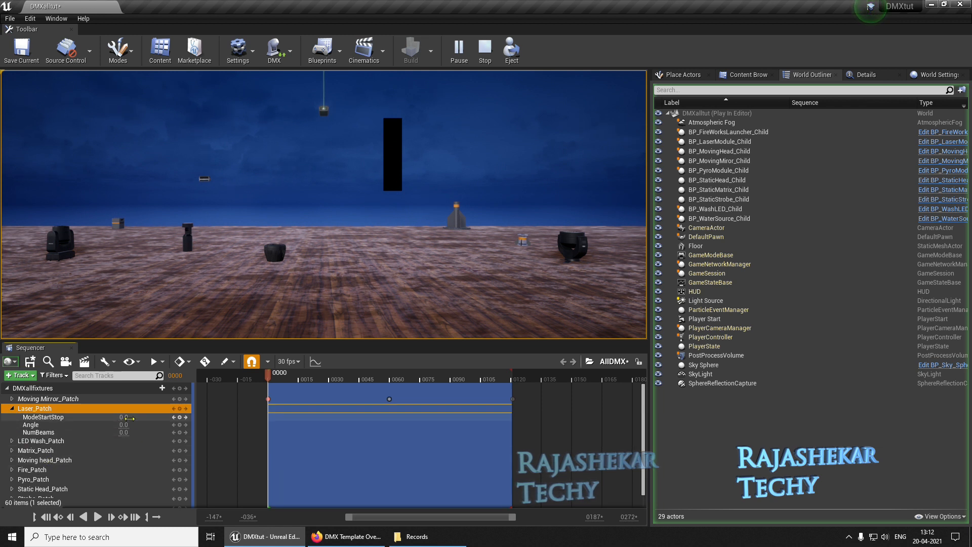
left_click(181, 411)
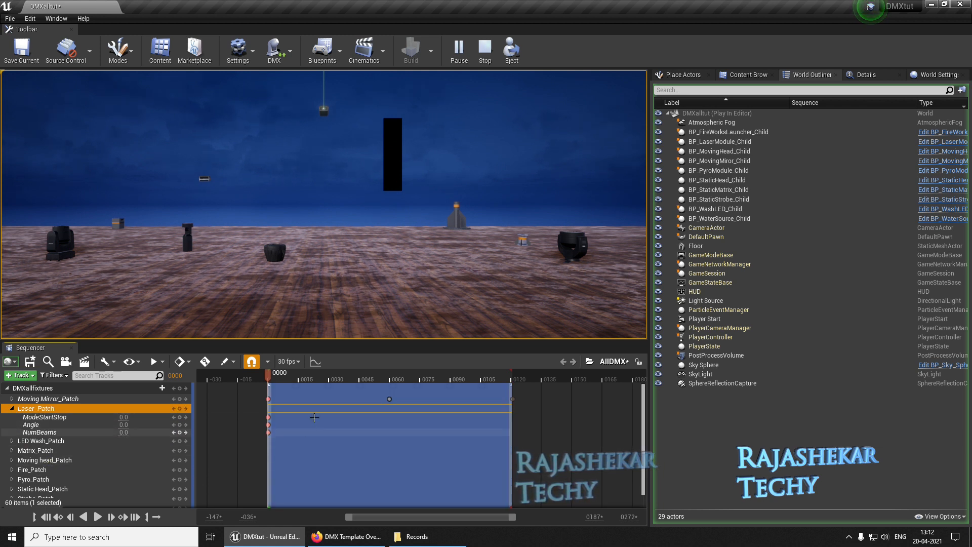
Move the playhead to frame 29 and set Laser_Patch's NumBeams to 255.
left_click_drag(325, 383, 330, 384)
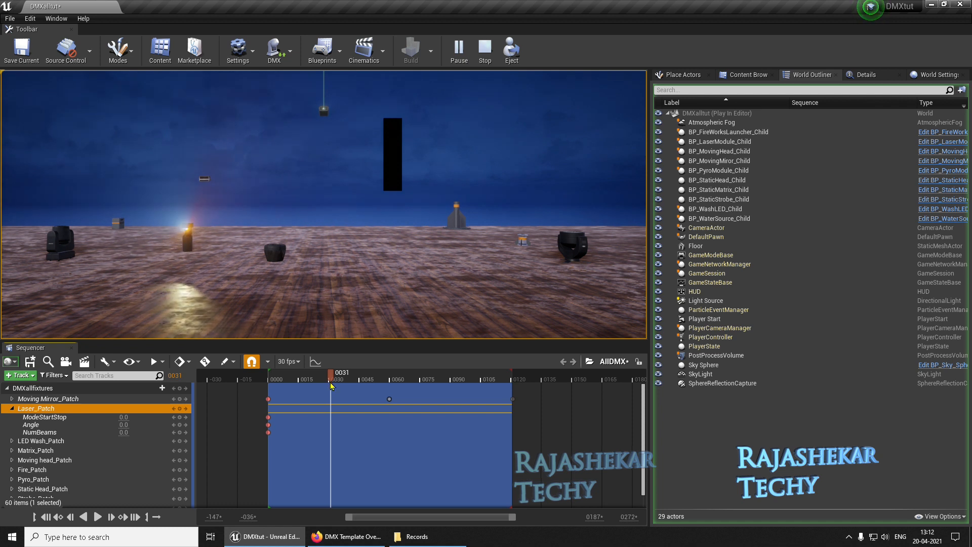
key("Left")
key("Left")
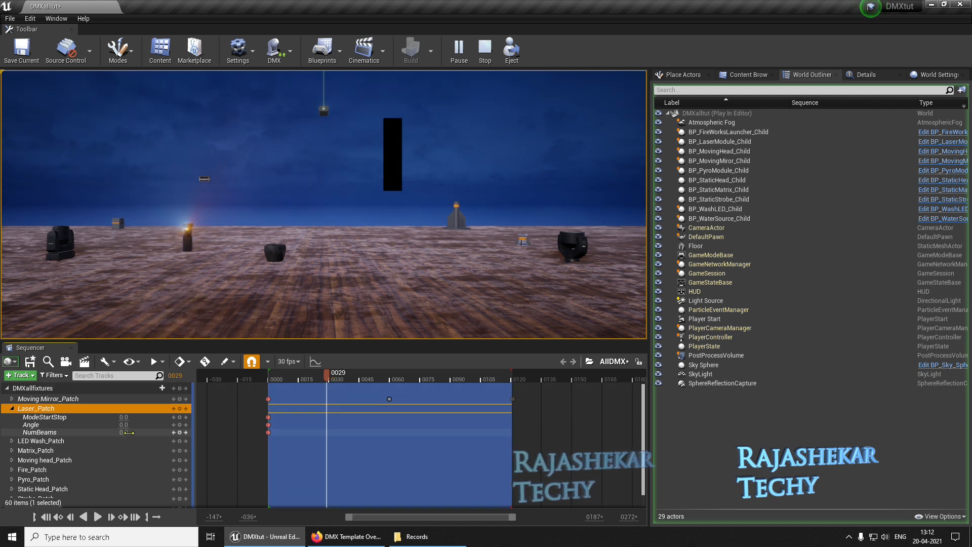
type("255")
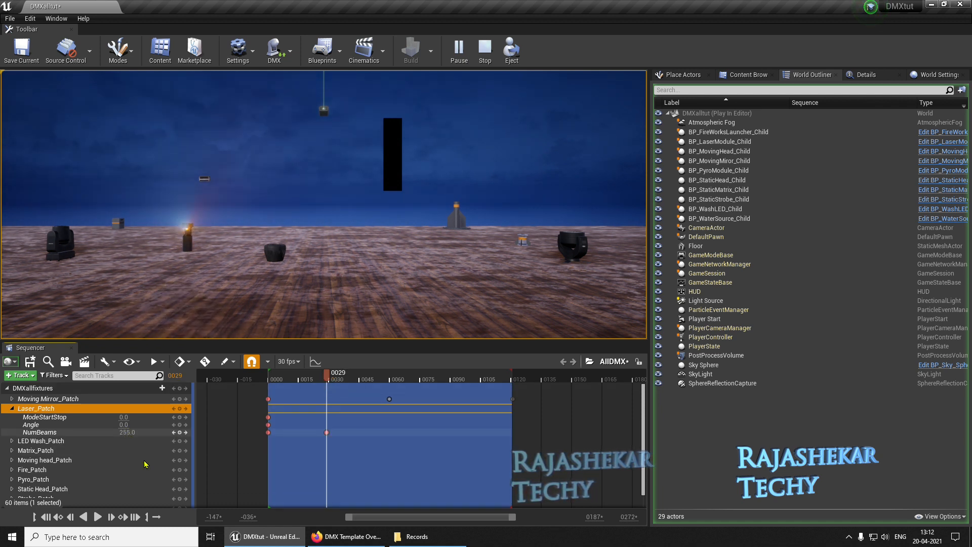
Set Laser_Patch's ModeStartStop to 255 on frame 29, key it and NumBeams at 255 on frame 0, and set frame 29's Angle to 45.
left_click(127, 417)
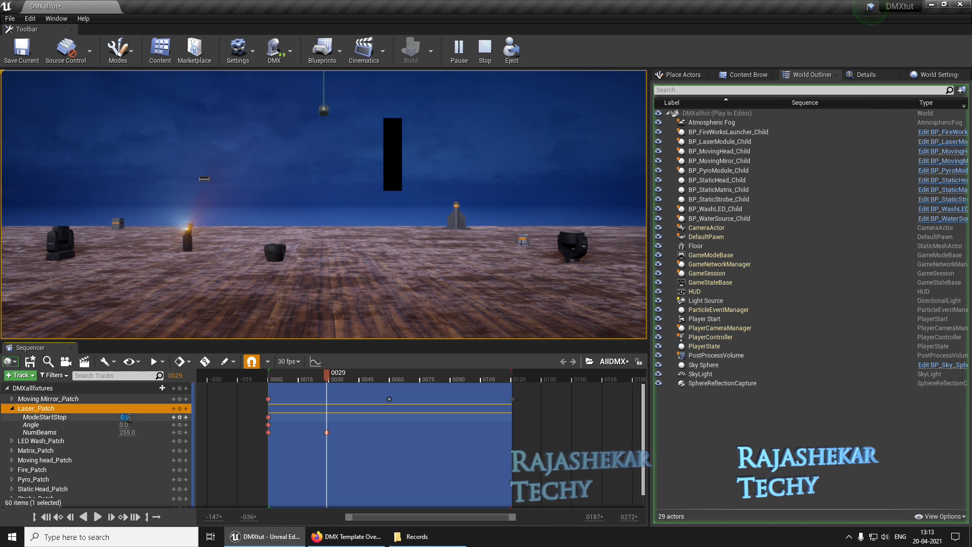
type("2")
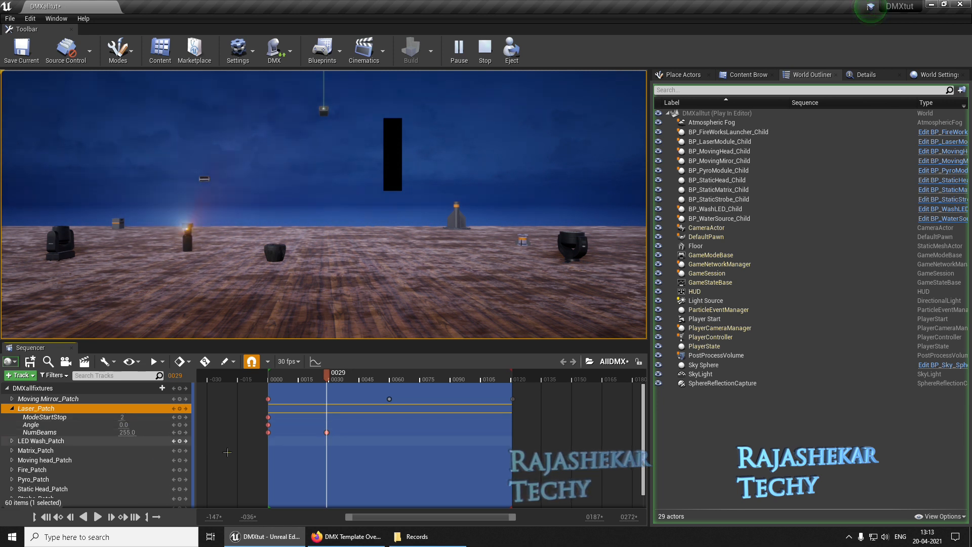
type("55")
key("Return")
left_click(174, 418)
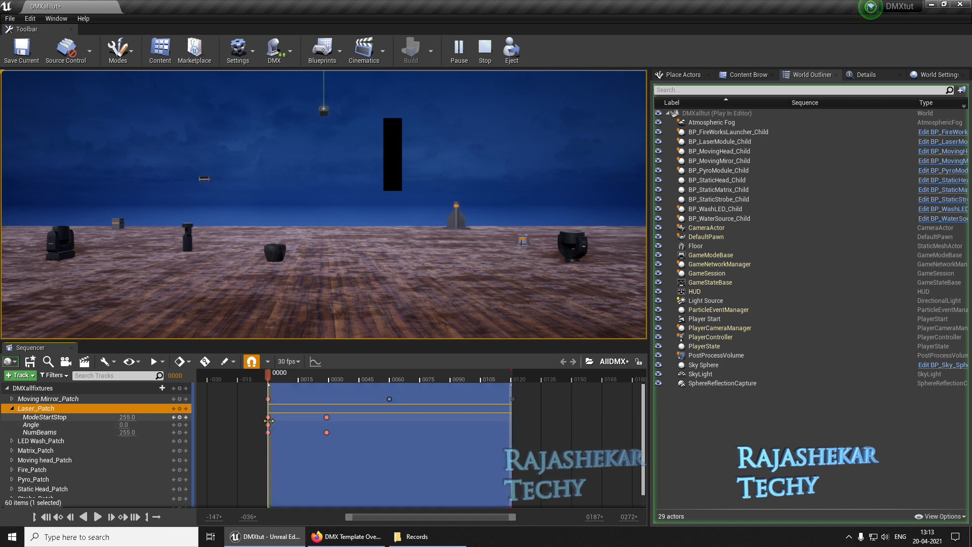
double_click(186, 433)
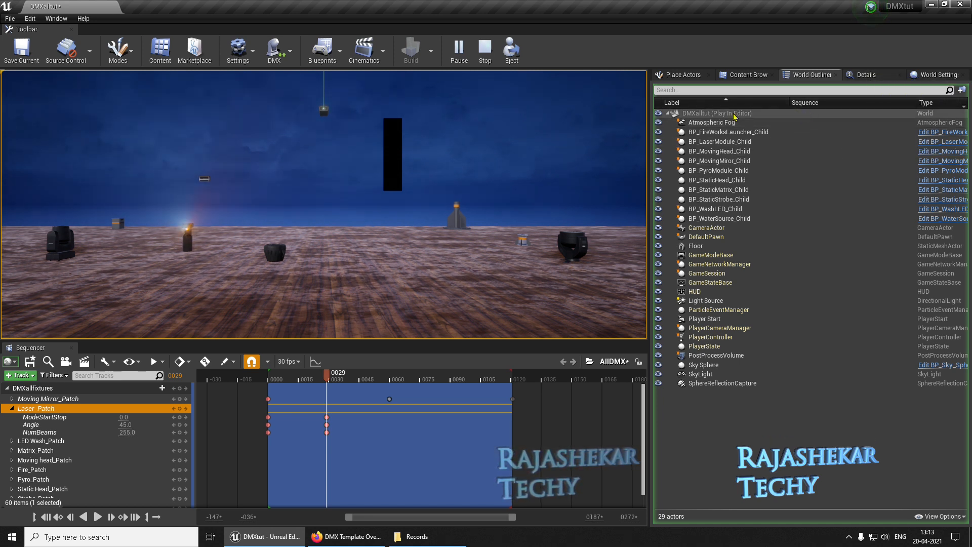
Stop the play session, assign the DMXallfixtures library and Laser_Patch to BP_LaserModule_Child's DMX component, and save the level.
left_click(486, 48)
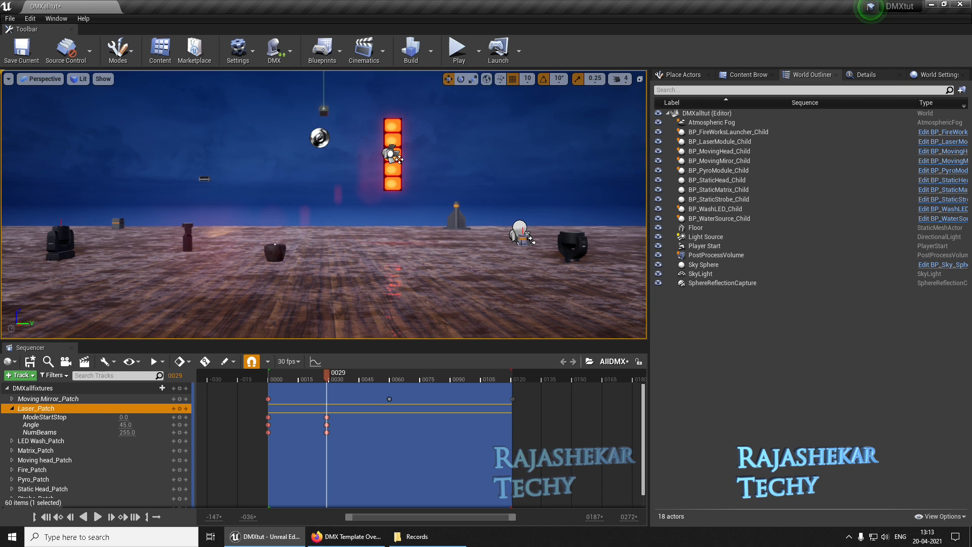
left_click(324, 111)
left_click(867, 75)
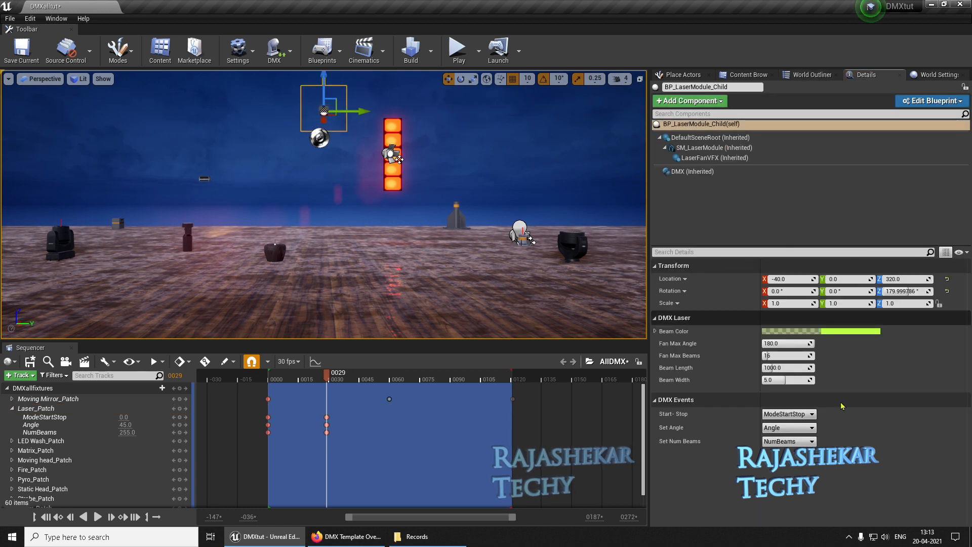
left_click(689, 173)
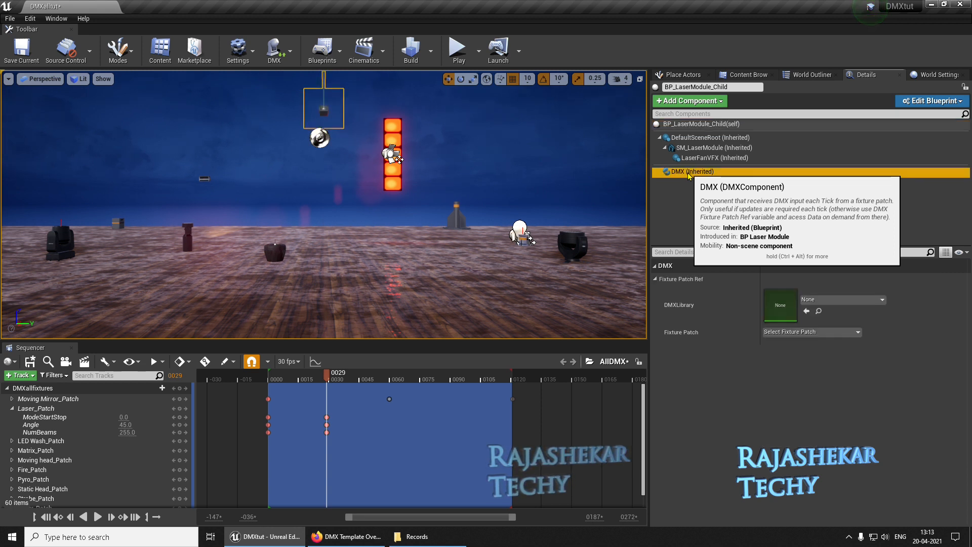
left_click(828, 301)
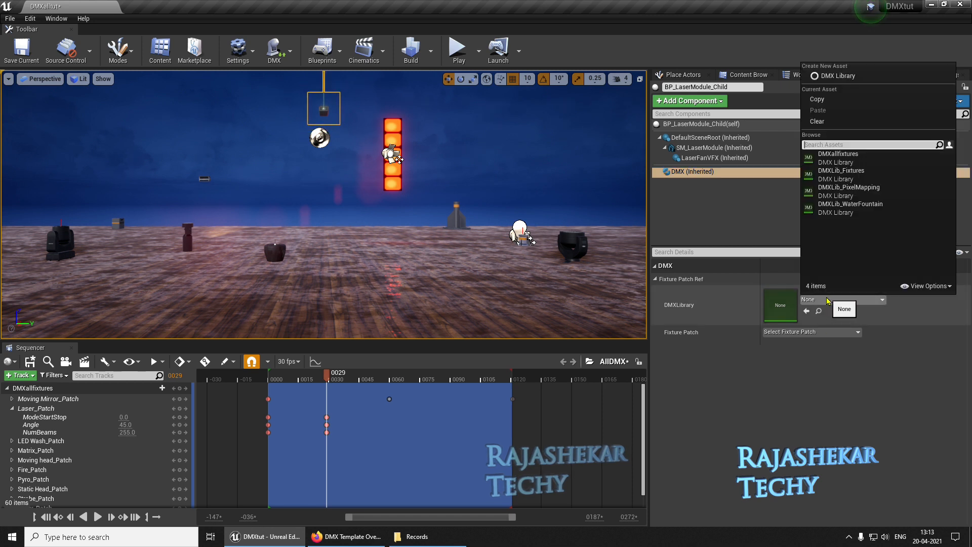
left_click(856, 159)
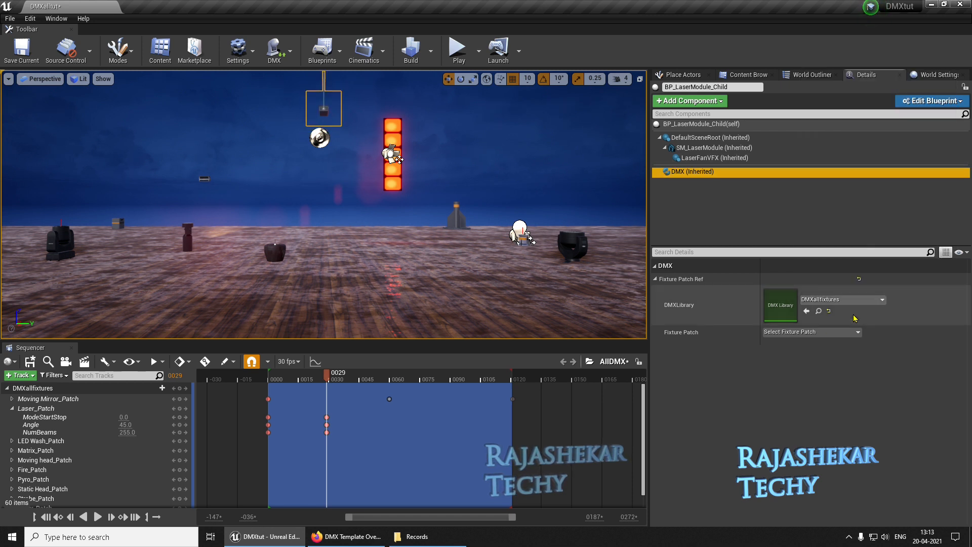
left_click(817, 333)
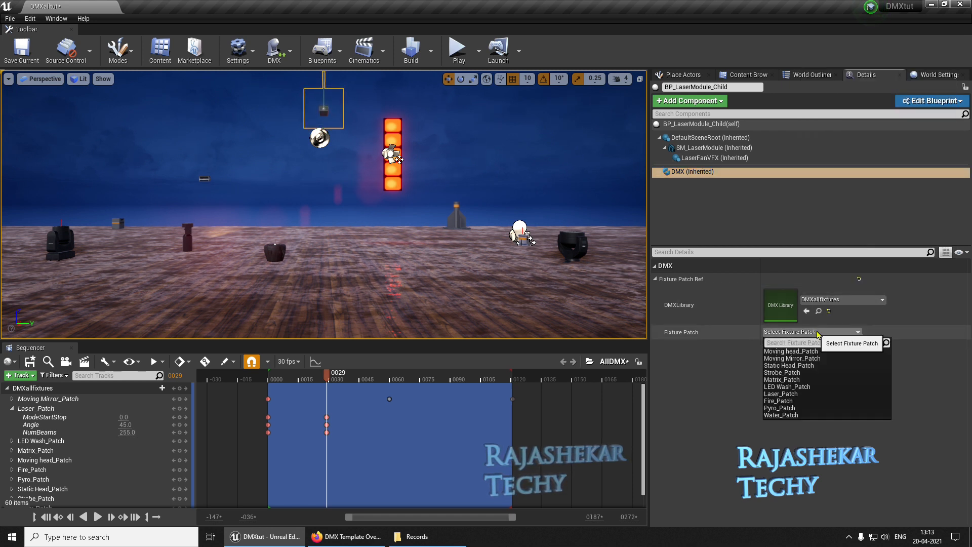
left_click(782, 394)
left_click(21, 48)
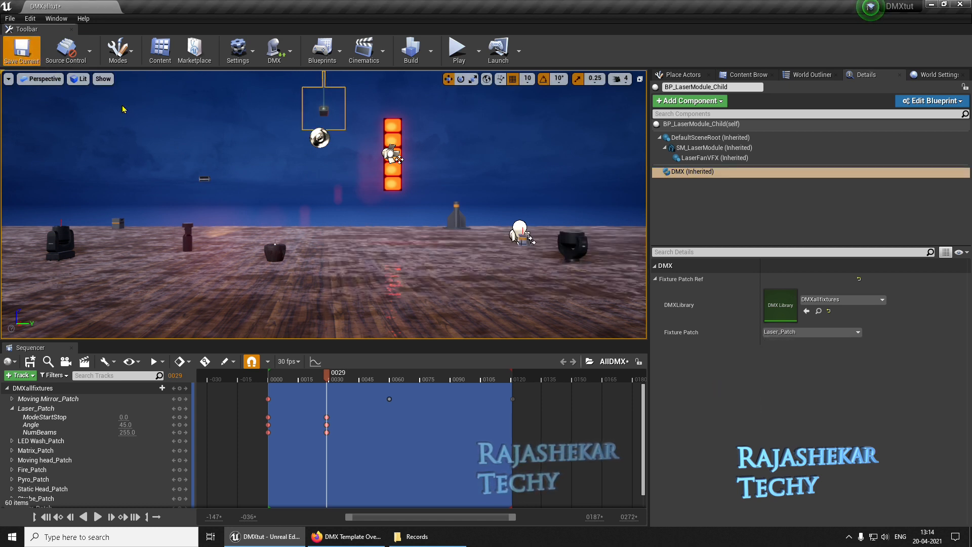
Play the level and set Laser_Patch's ModeStartStop to 255 at frame 29.
left_click(455, 50)
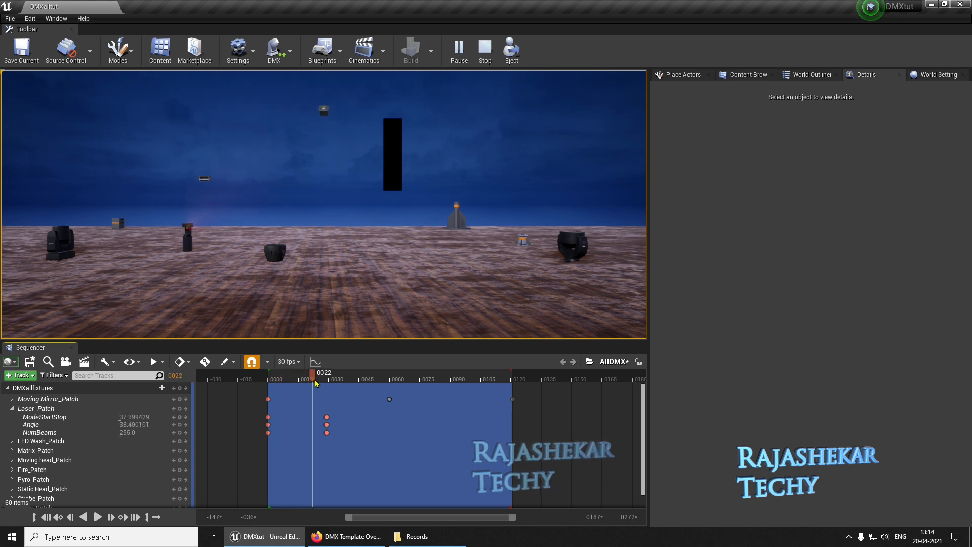
left_click(185, 417)
left_click(125, 417)
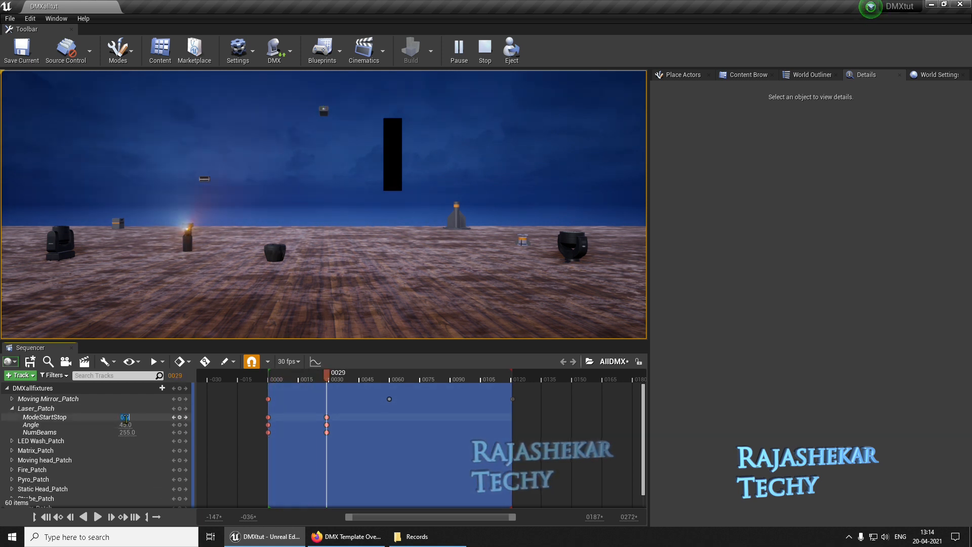
type("255")
key("Return")
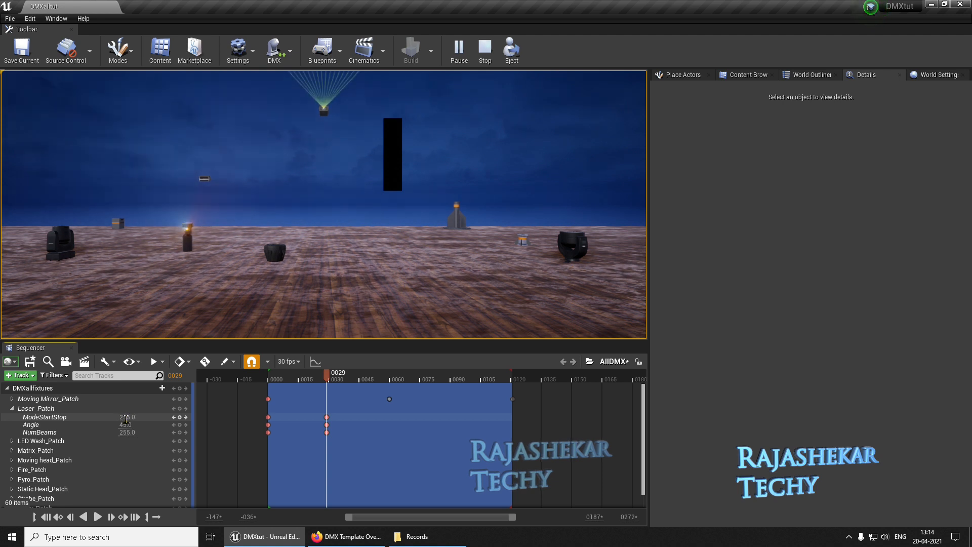
Set Laser_Patch's Angle to 360 at frame 29.
left_click_drag(127, 425, 133, 428)
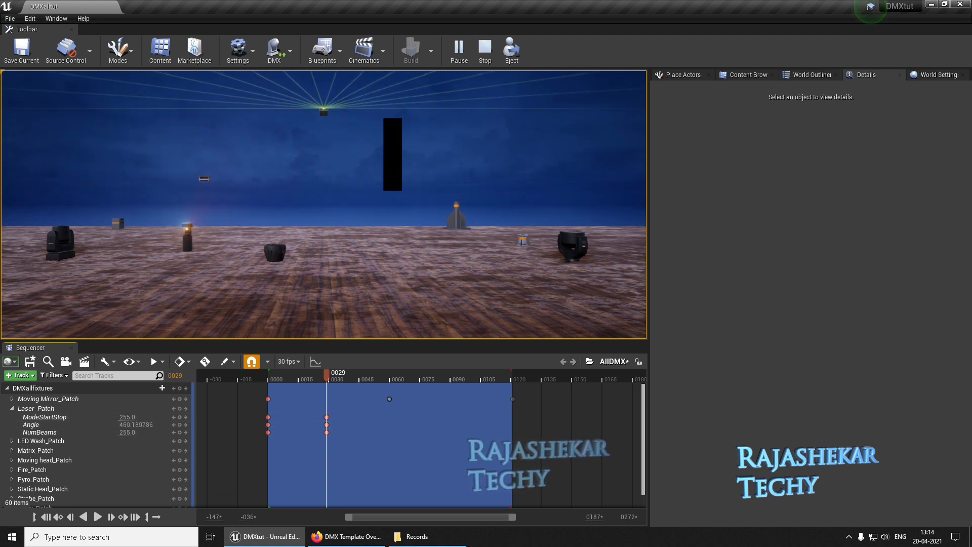
left_click(133, 426)
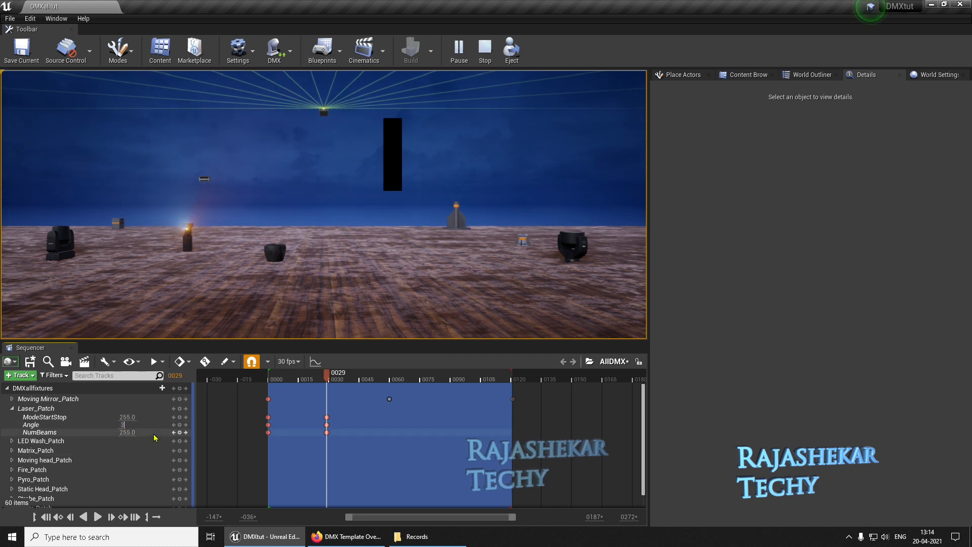
type("360")
key("Return")
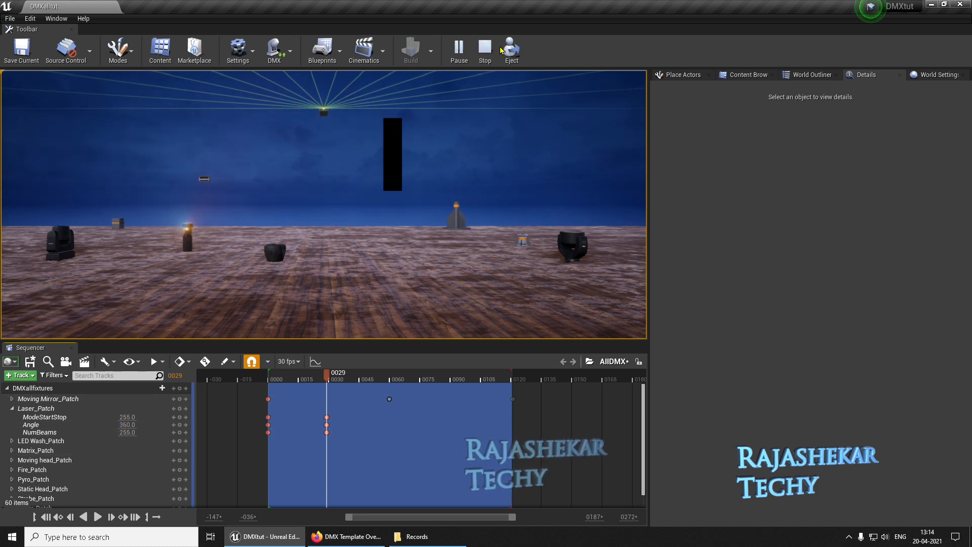
Stop the play session and lower BP_LaserModule_Child to a Z location of 220.
key("Escape")
left_click(327, 112)
left_click_drag(331, 102, 346, 208)
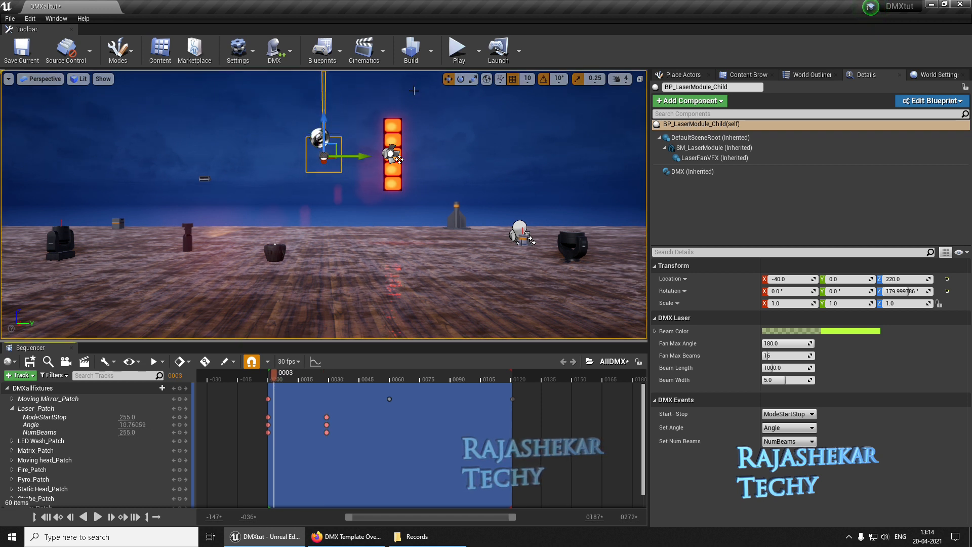
Play the level again and key Laser_Patch's Angle at 0 on frame 127.
left_click(458, 48)
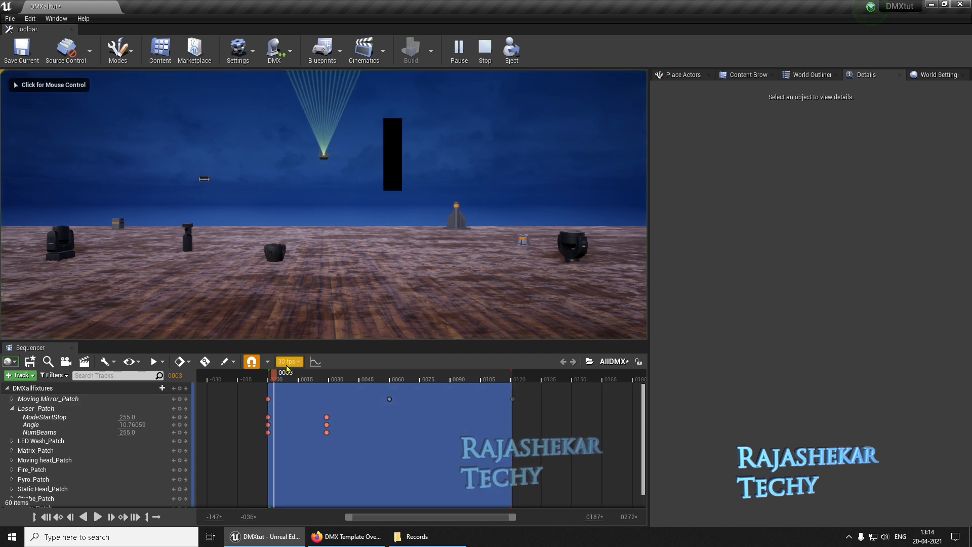
left_click_drag(285, 378, 526, 380)
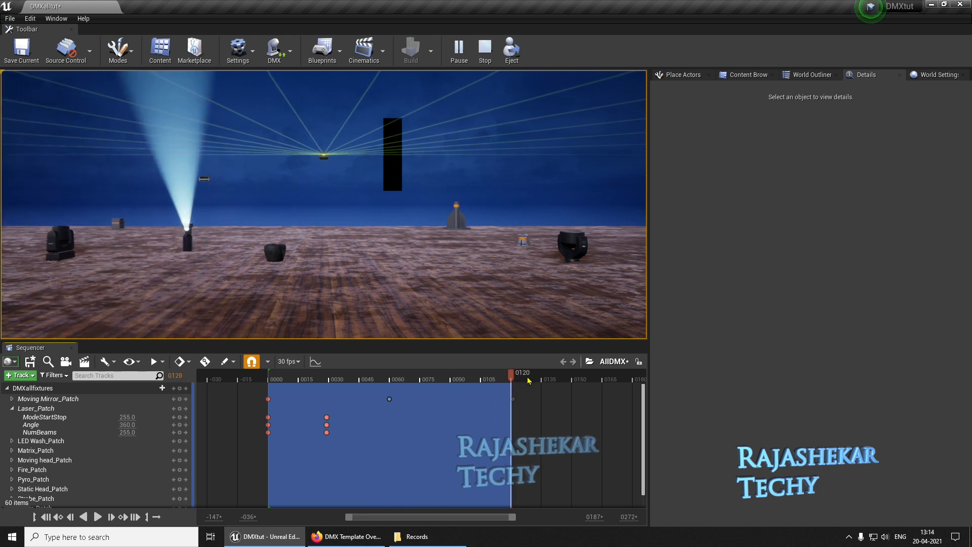
left_click(135, 425)
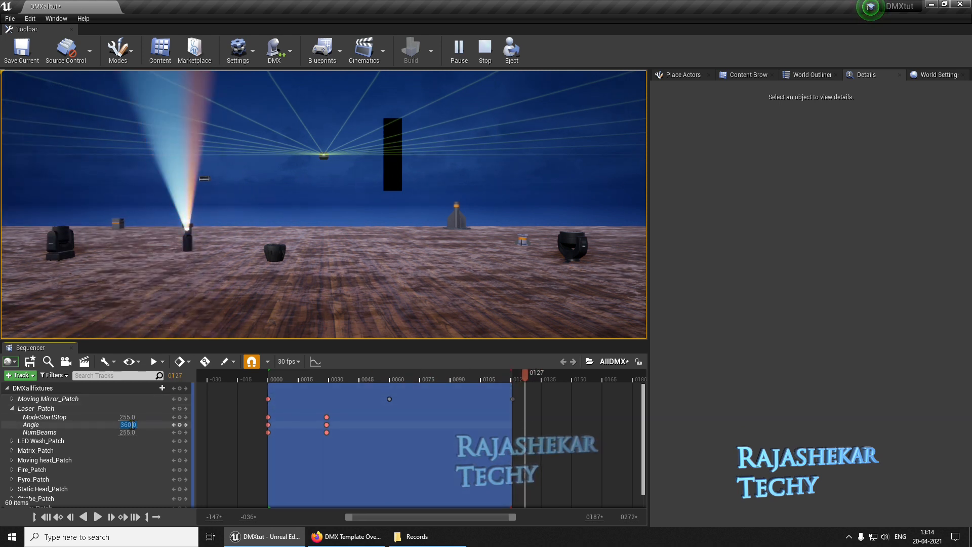
type("0")
key("Return")
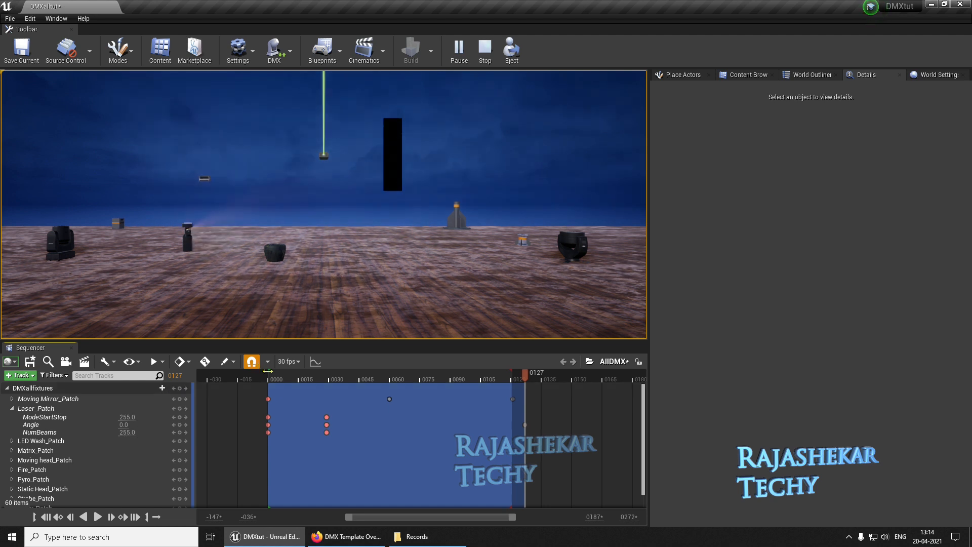
Move Laser_Patch's frame 29 keys to about frame 49 and play the sequence from frame 0 to check the timing.
left_click_drag(309, 406, 358, 435)
left_click(270, 380)
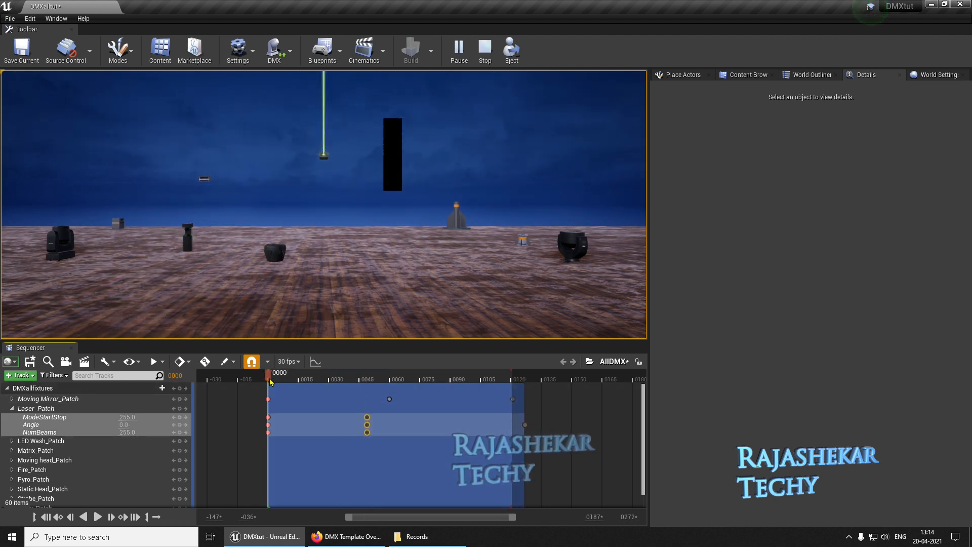
key("space")
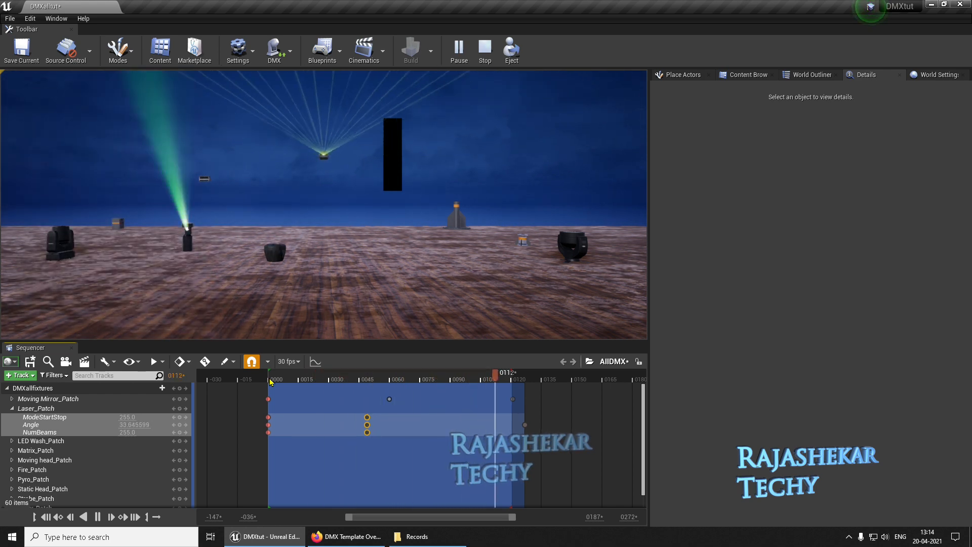
double_click(36, 408)
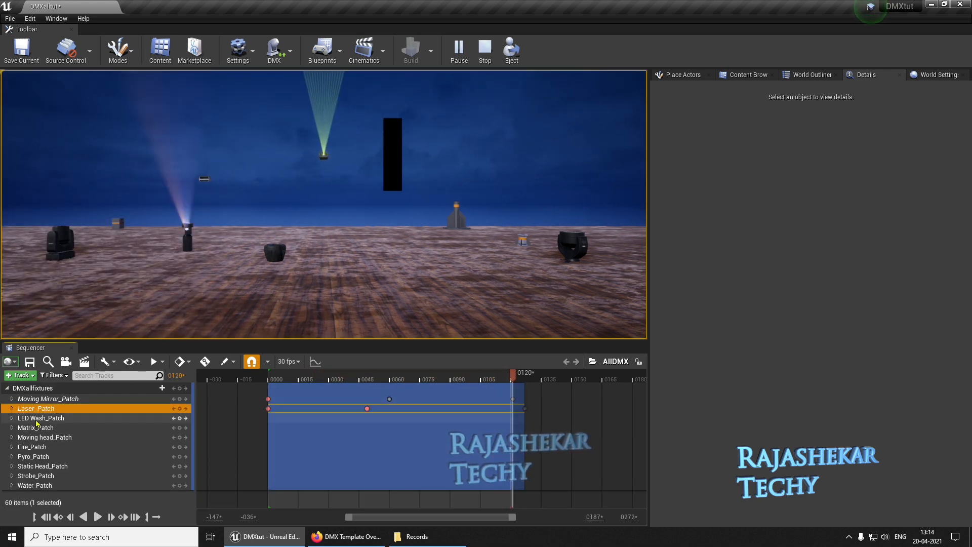
Expand LED Wash_Patch and key all of its channels at 0 on frame 0.
left_click(36, 419)
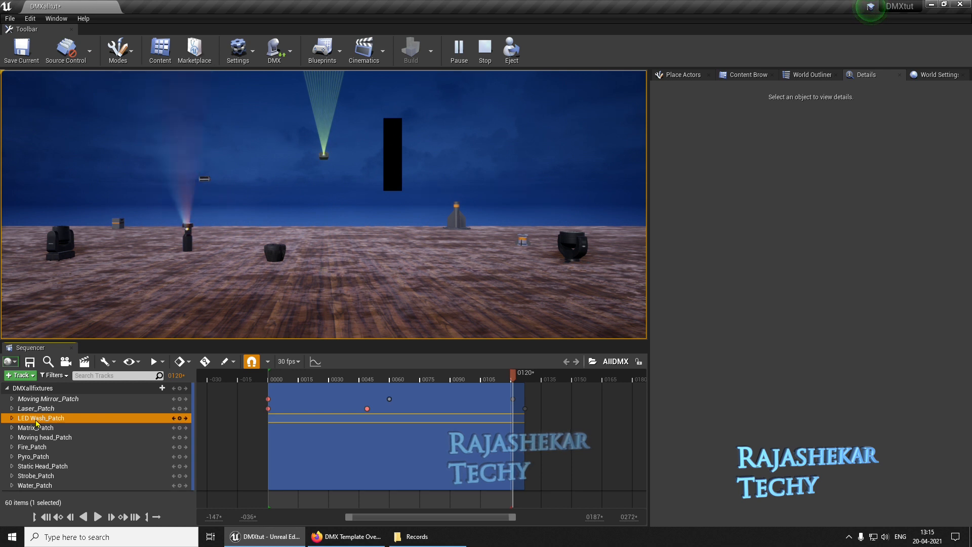
left_click(272, 380)
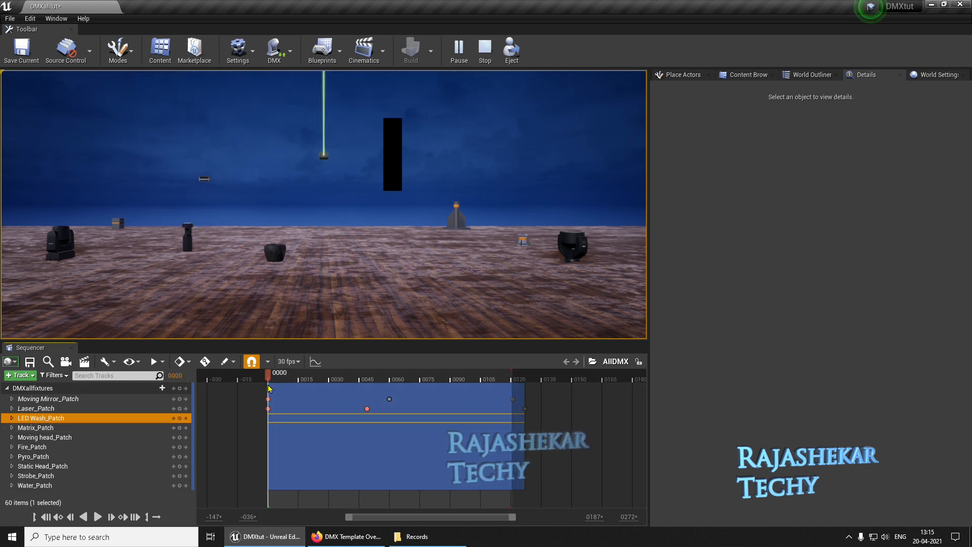
left_click(12, 419)
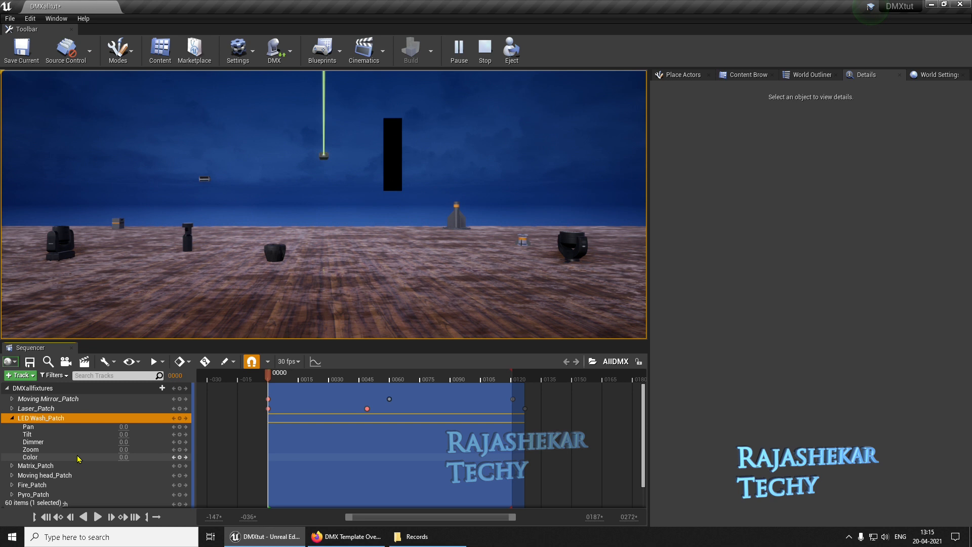
left_click(180, 419)
Set LED Wash_Patch's Dimmer to 50 at frame 30.
left_click(304, 380)
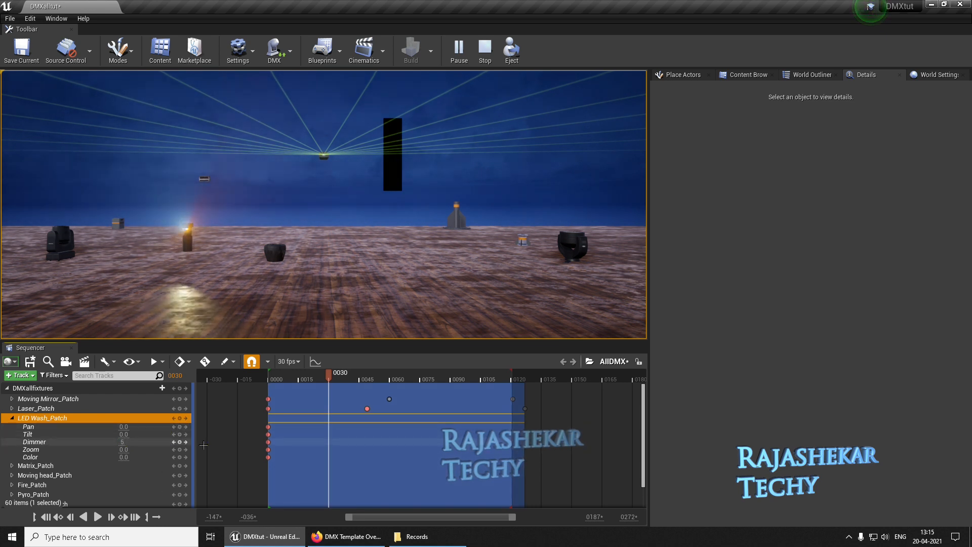
type("0")
key("Return")
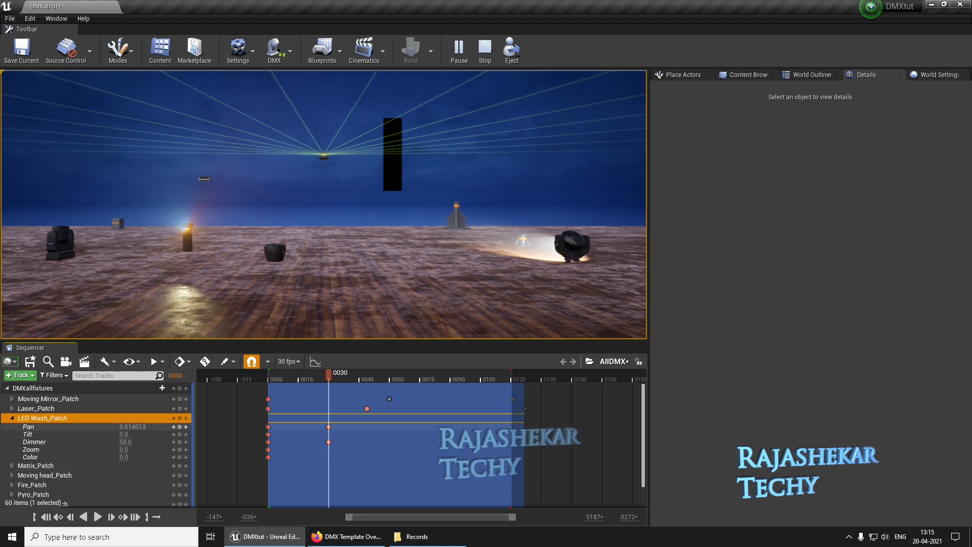
Undo the last Pan change on LED Wash_Patch and adjust its Tilt at frame 30.
key("ctrl+z")
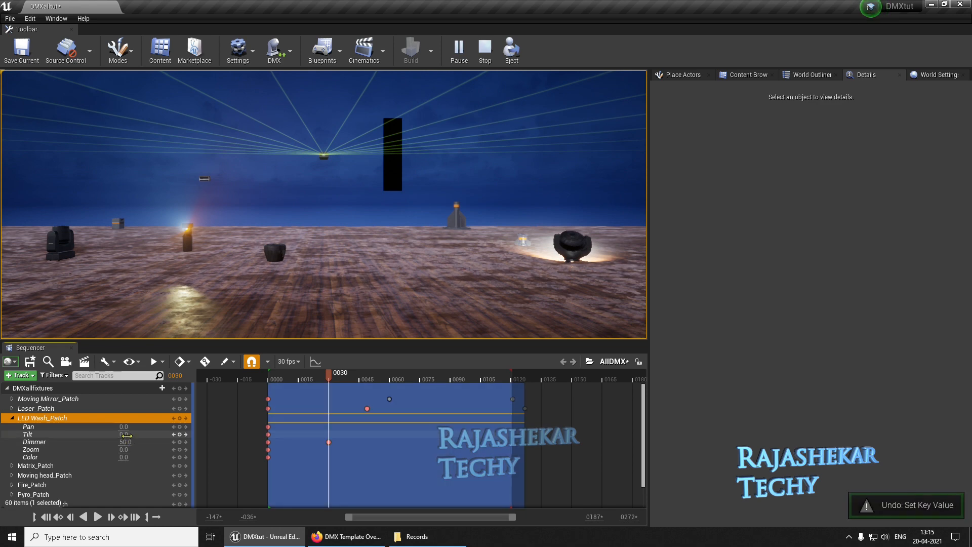
left_click_drag(126, 434, 128, 440)
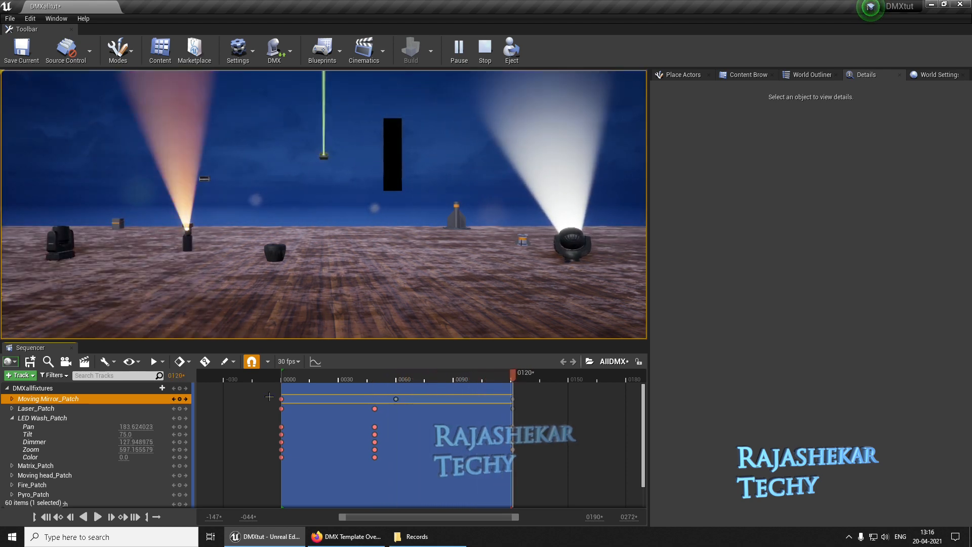
left_click(12, 418)
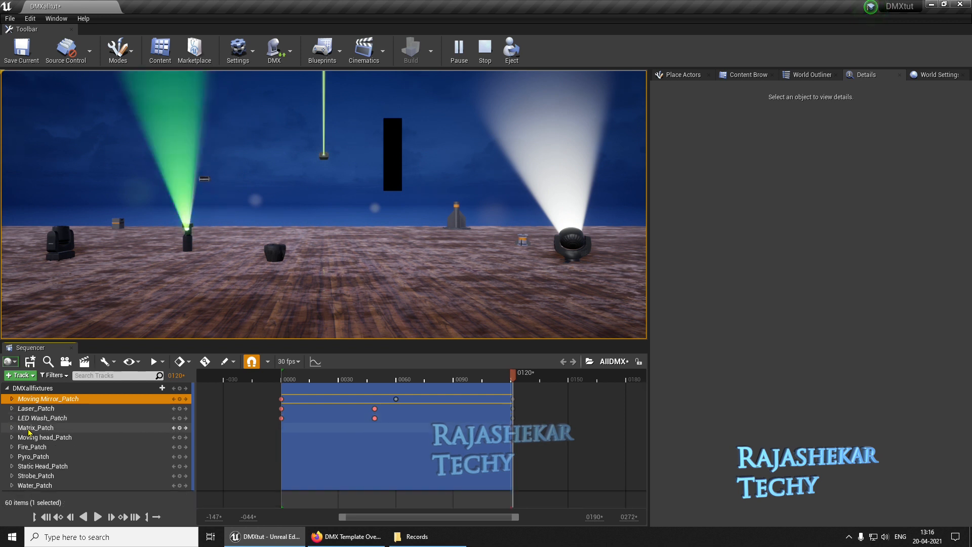
Key all Matrix_Patch cell channels at 0 on frame 0 and move the playhead to about frame 45.
left_click(29, 430)
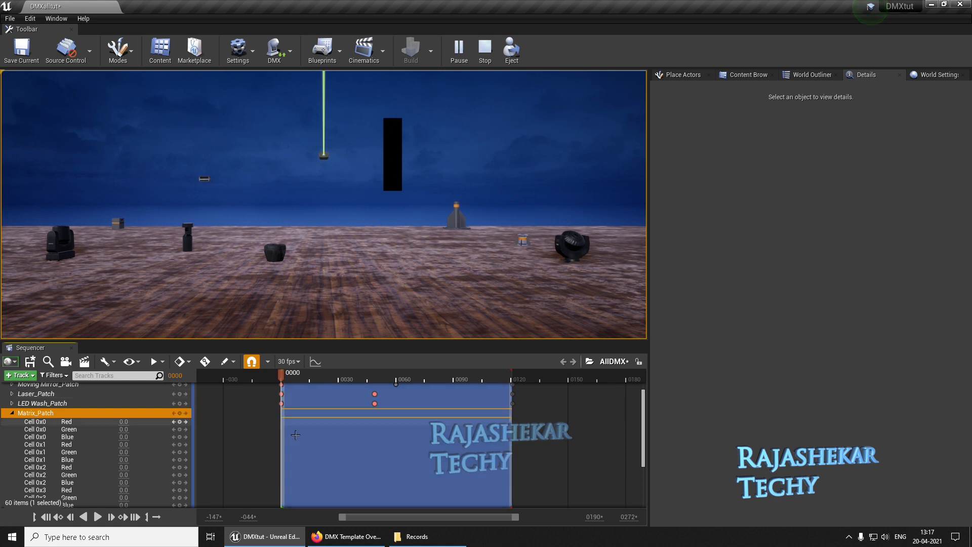
scroll(101, 457, "down", 4)
scroll(96, 459, "up", 5)
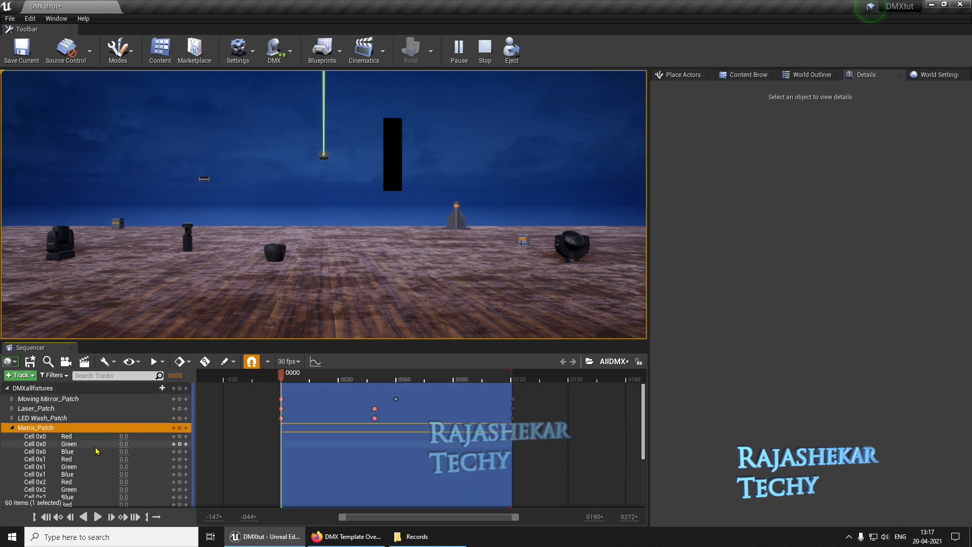
scroll(46, 436, "down", 2)
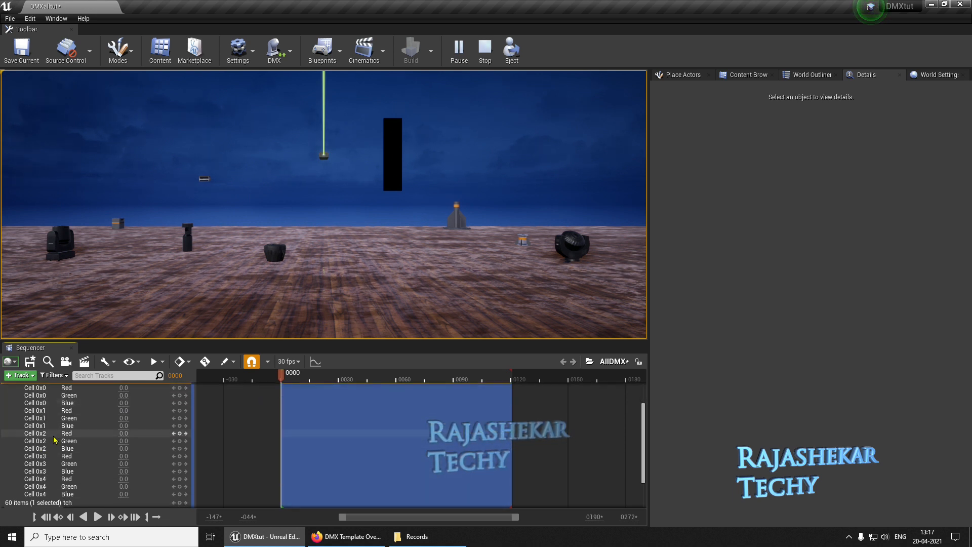
scroll(84, 430, "up", 2)
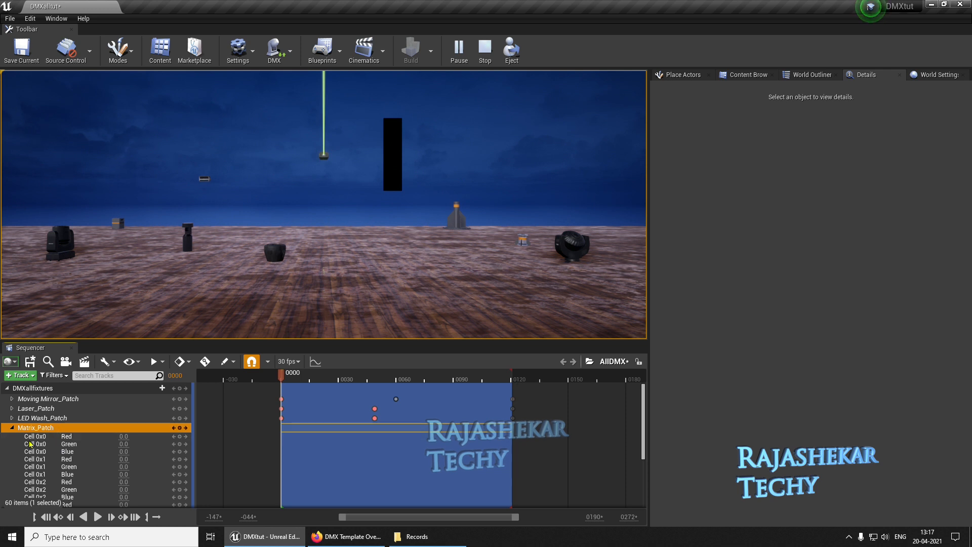
scroll(26, 440, "down", 1)
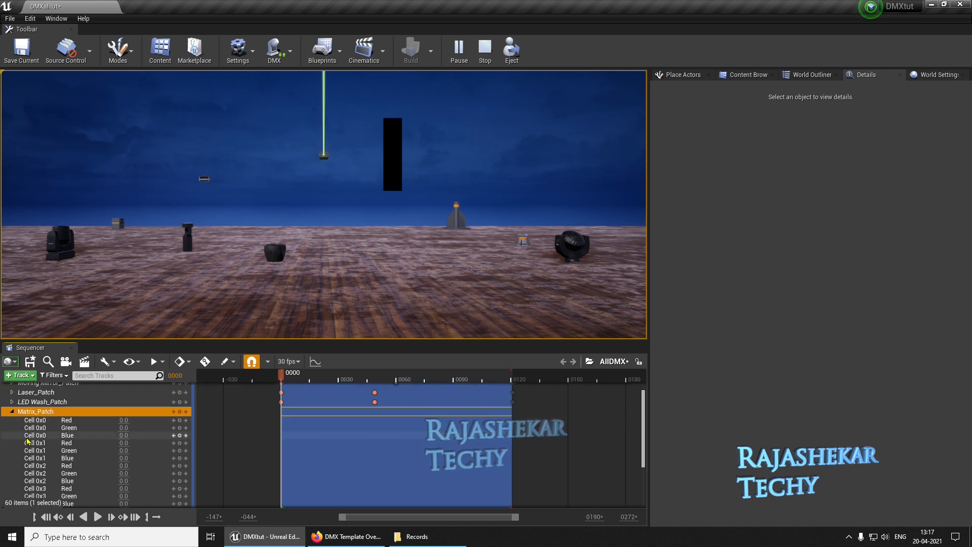
left_click(180, 411)
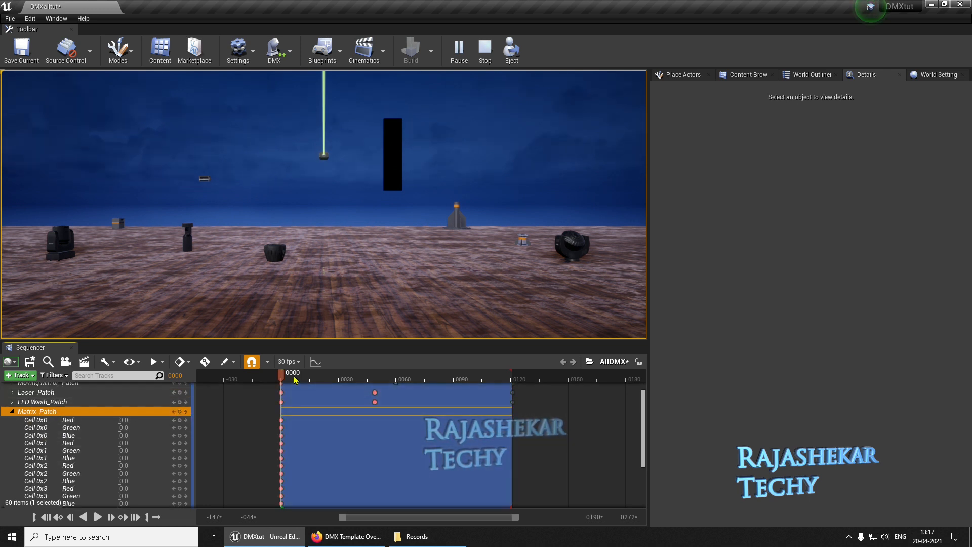
left_click_drag(295, 379, 369, 383)
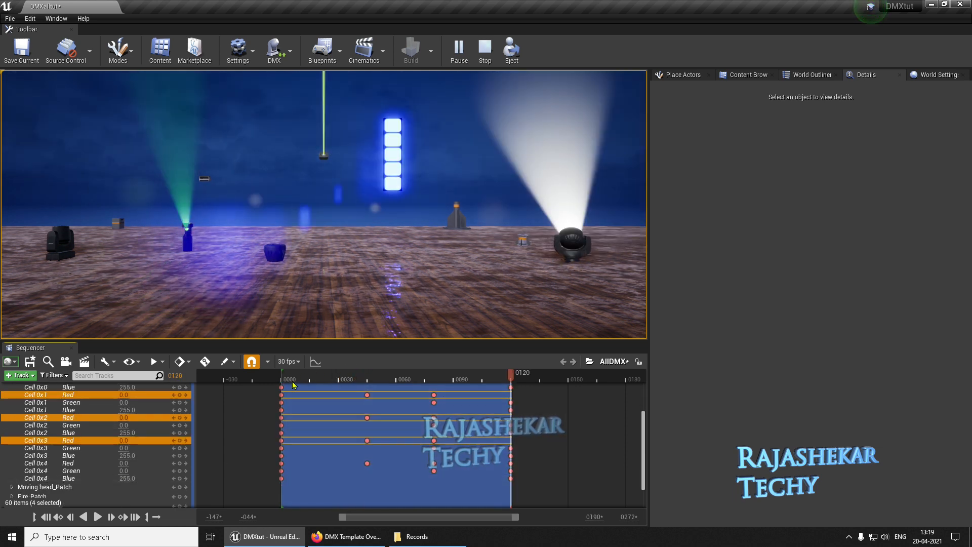
Play the sequence from frame 0 to preview the Matrix_Patch colour animation.
mouse_move(282, 375)
left_mouse_down()
mouse_move(293, 380)
mouse_move(284, 384)
left_mouse_up()
key("space")
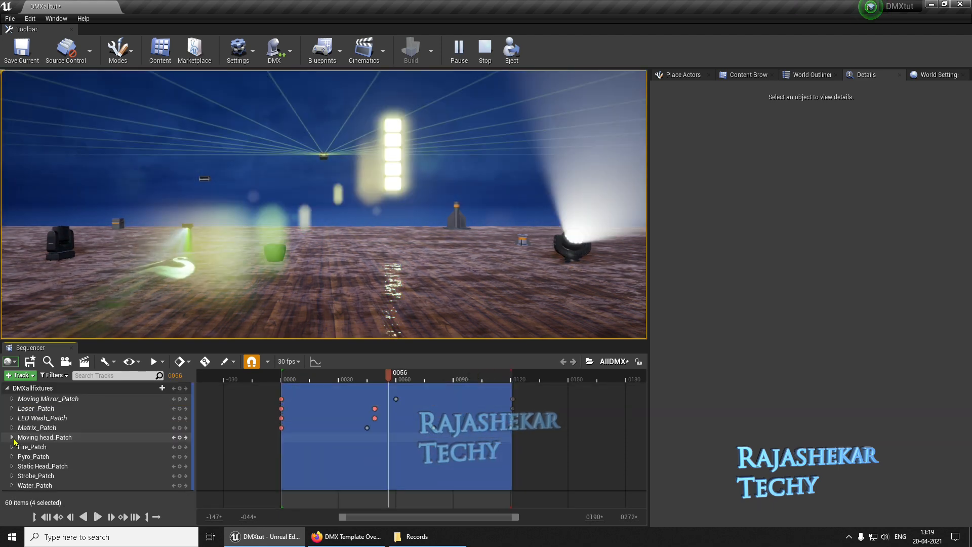
Expand Moving head_Patch and key all of its channels at 0 on frame 0.
left_click(12, 438)
left_click(45, 437)
scroll(102, 446, "down", 2)
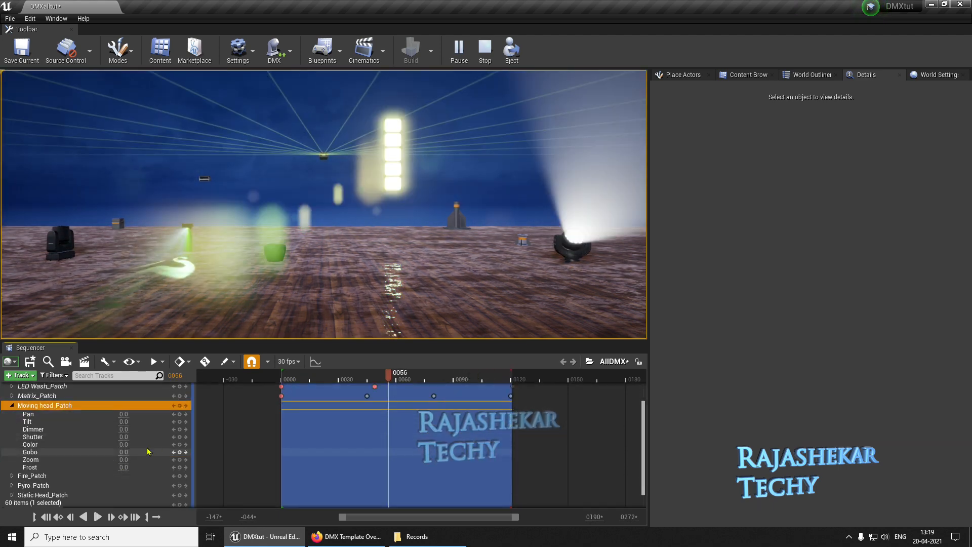
left_click_drag(290, 385, 282, 392)
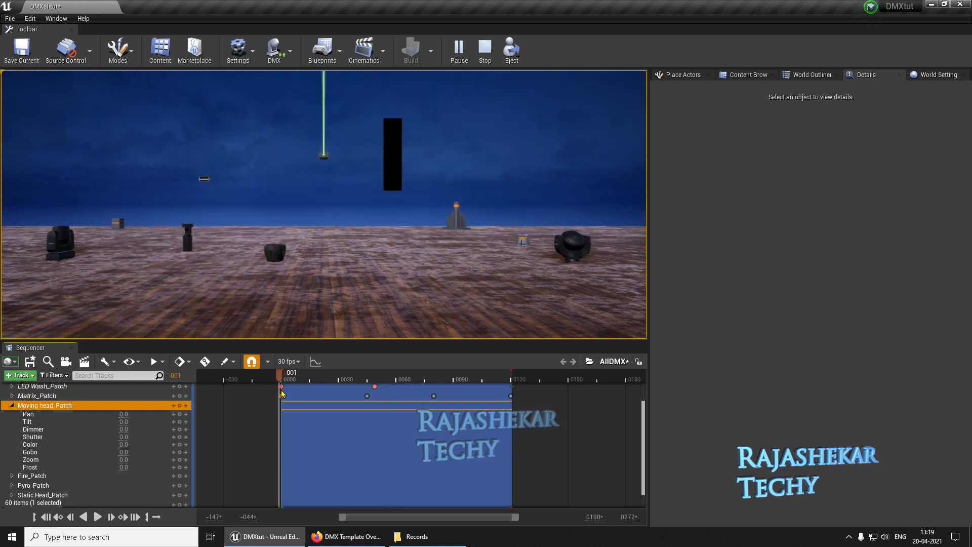
left_click(181, 406)
At frame 30, set Moving head_Patch's Dimmer to 50, Shutter to 25 and Tilt to 180, and adjust its Pan.
left_click_drag(332, 382, 339, 380)
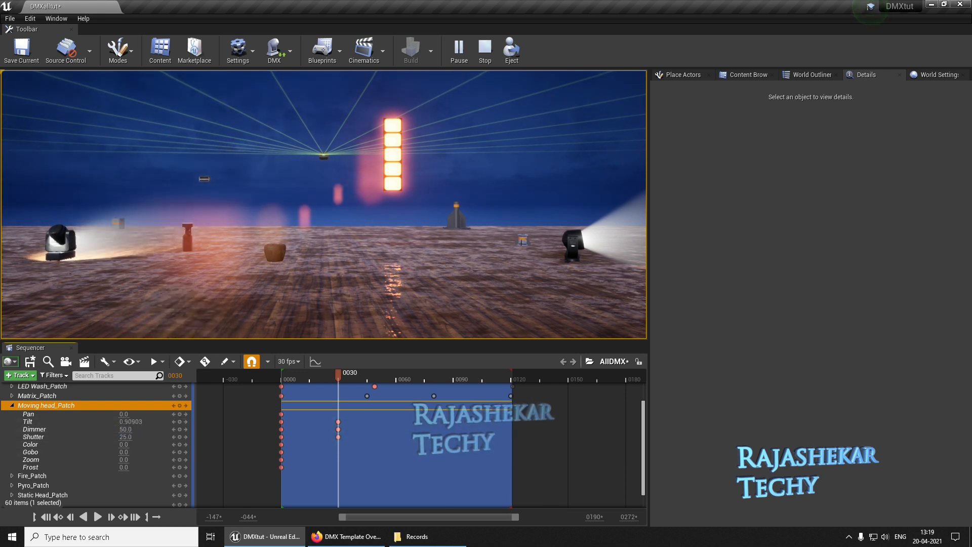
left_click_drag(134, 422, 136, 423)
left_click(148, 422)
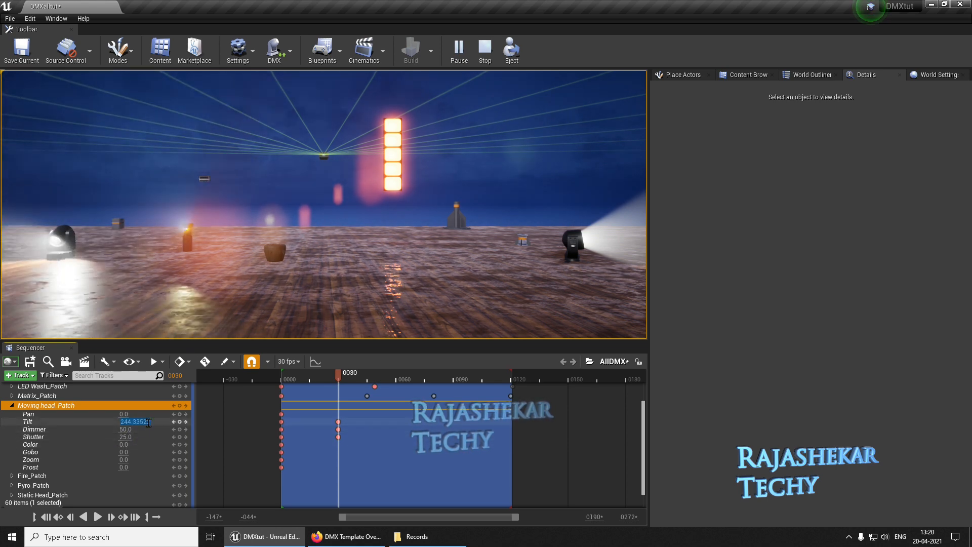
type("180")
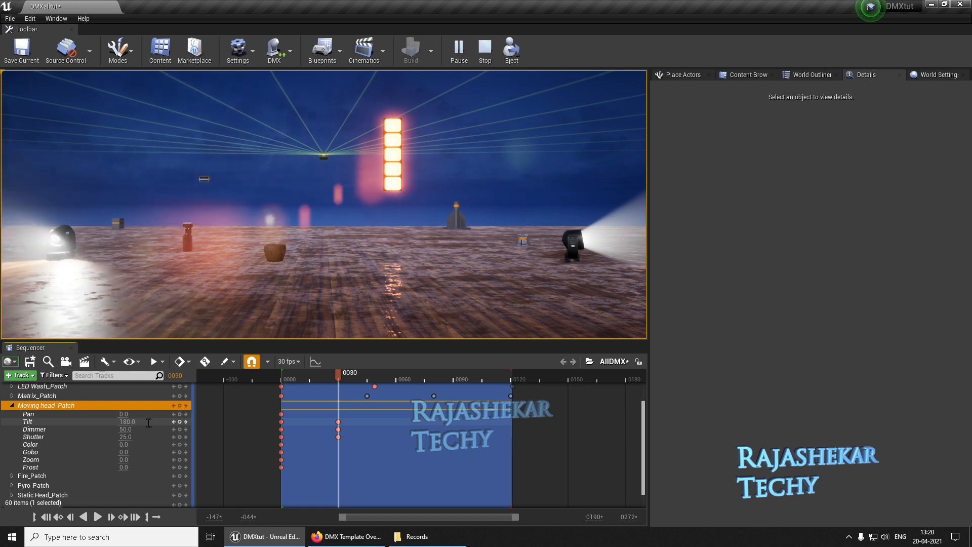
key("Return")
left_click_drag(127, 414, 128, 414)
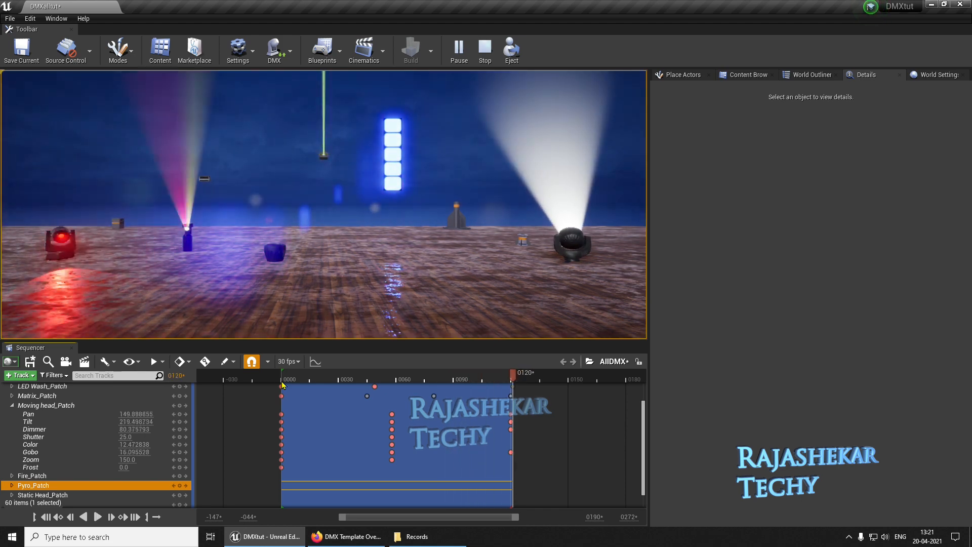
Collapse Moving head_Patch and key Fire_Patch's Launch channel at 0 on frame 0.
left_click(12, 405)
left_click(16, 447)
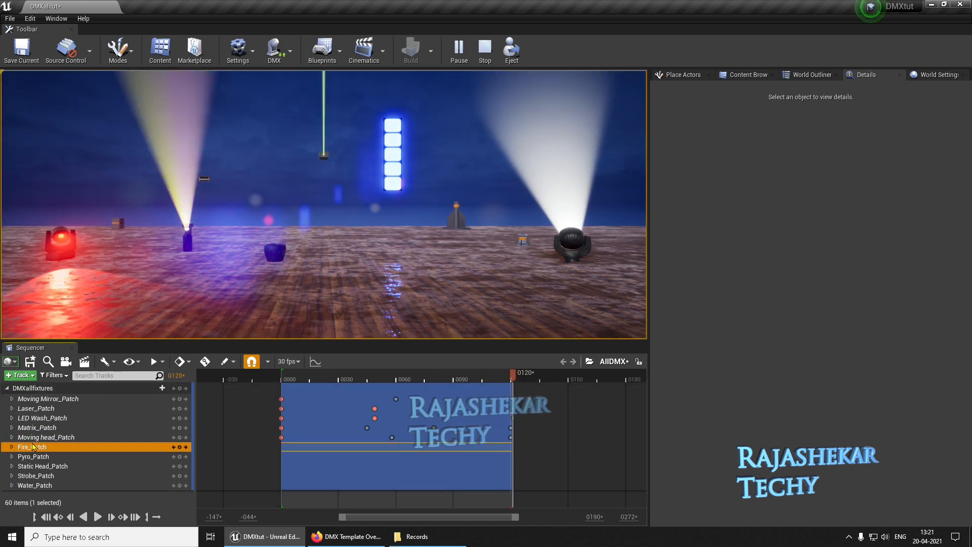
left_click(11, 447)
key("Up")
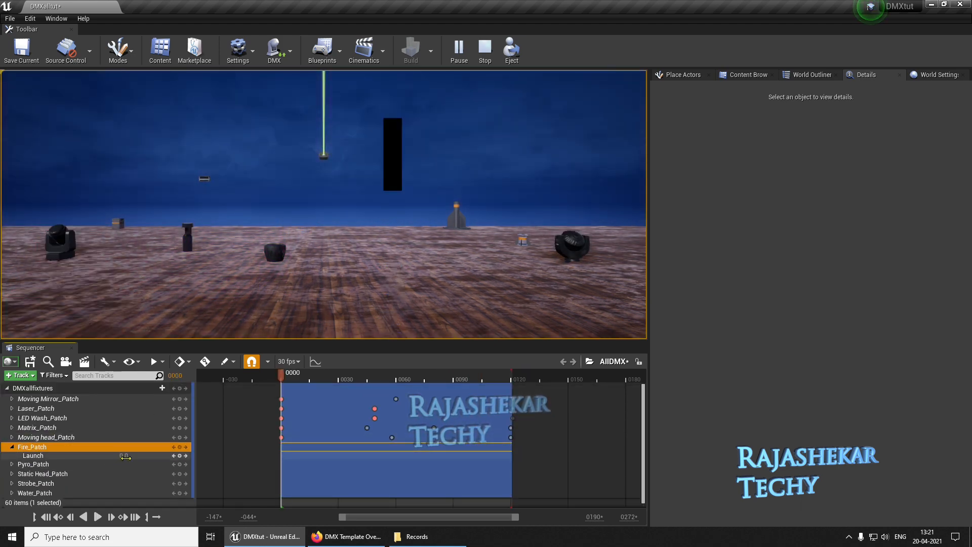
left_click(180, 456)
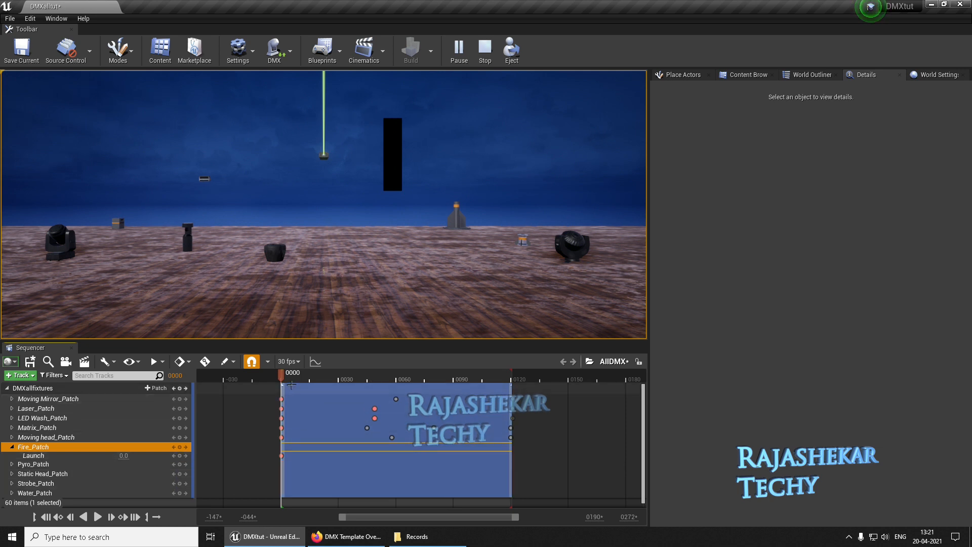
Set Fire_Patch's Launch to 255 at frame 12 and scrub ahead to test the launch.
left_click(304, 383)
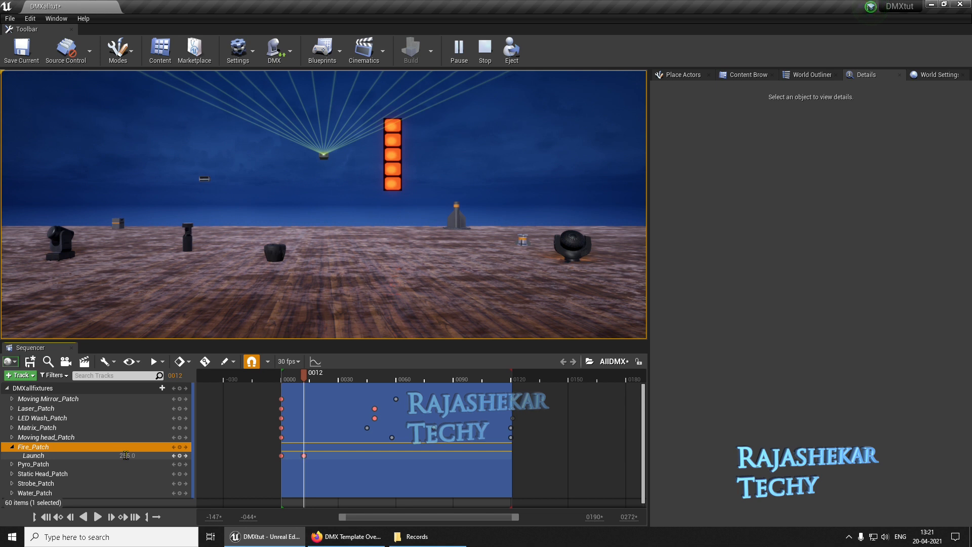
left_click(325, 383)
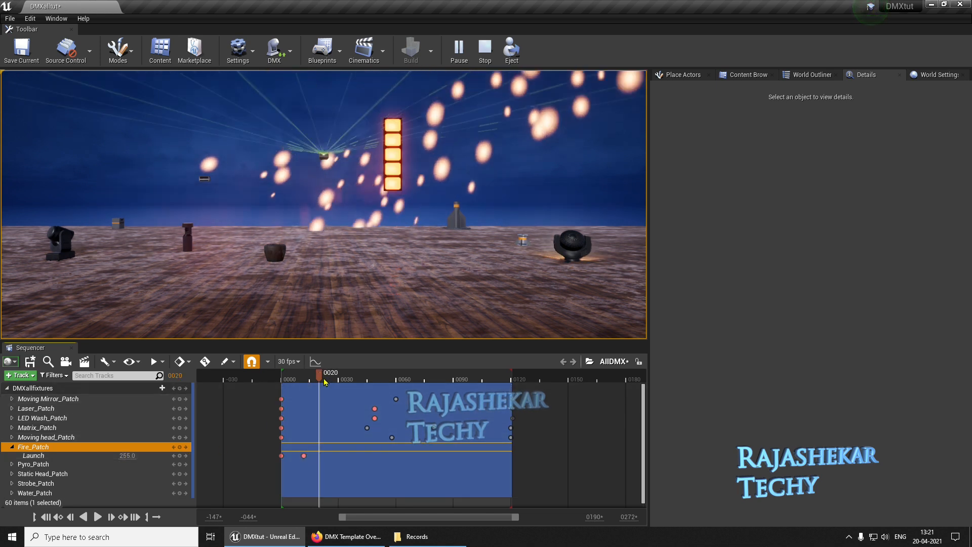
left_click(324, 382)
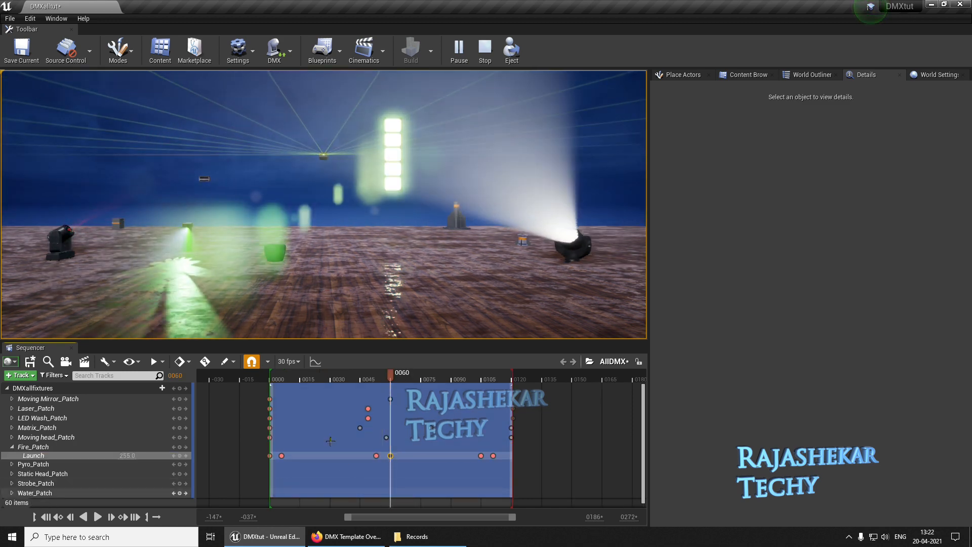
Play the sequence from the start to preview the Fire_Patch launches.
left_click(257, 383)
key("space")
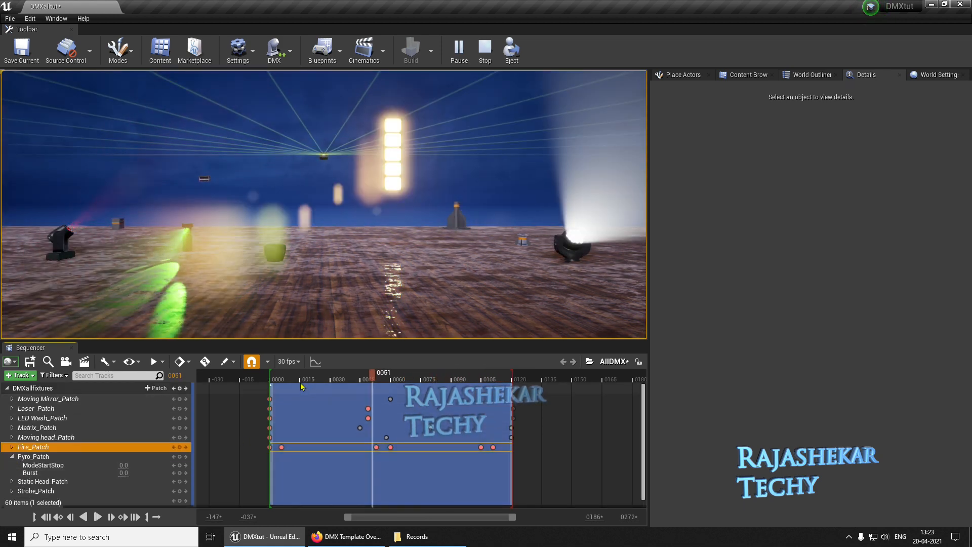
Key Pyro_Patch's channels at 0 on frame 0 and set its Burst to 255 at frame 4.
left_click_drag(298, 379, 270, 397)
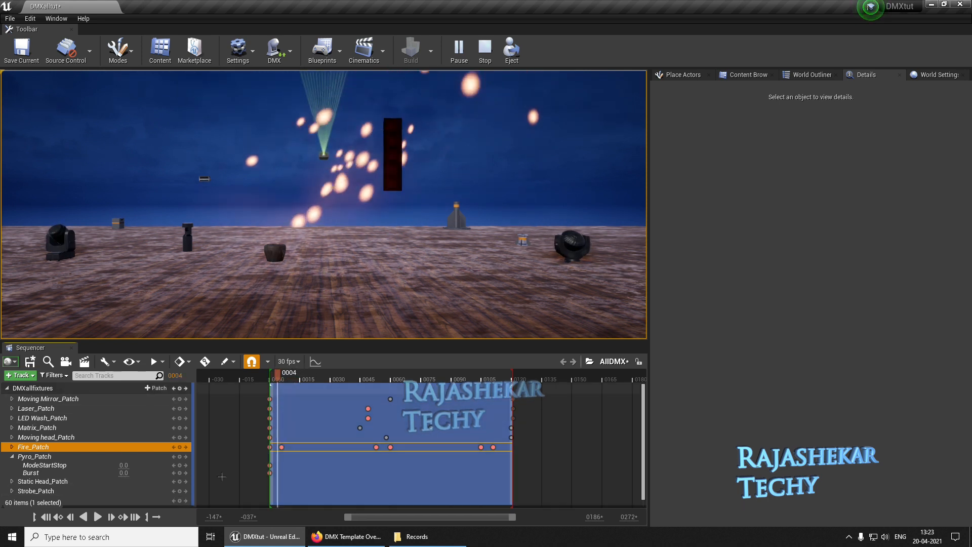
left_click(126, 473)
type("255")
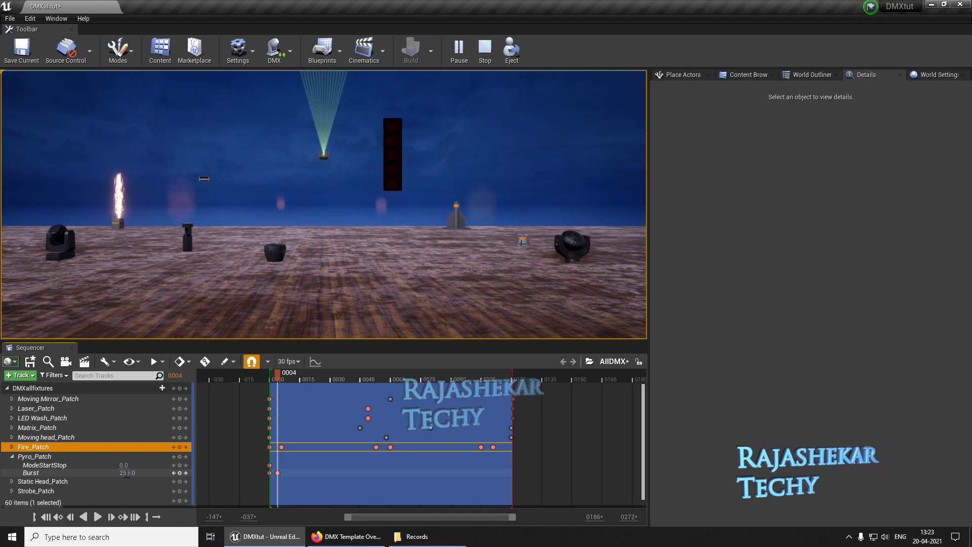
left_click(282, 380)
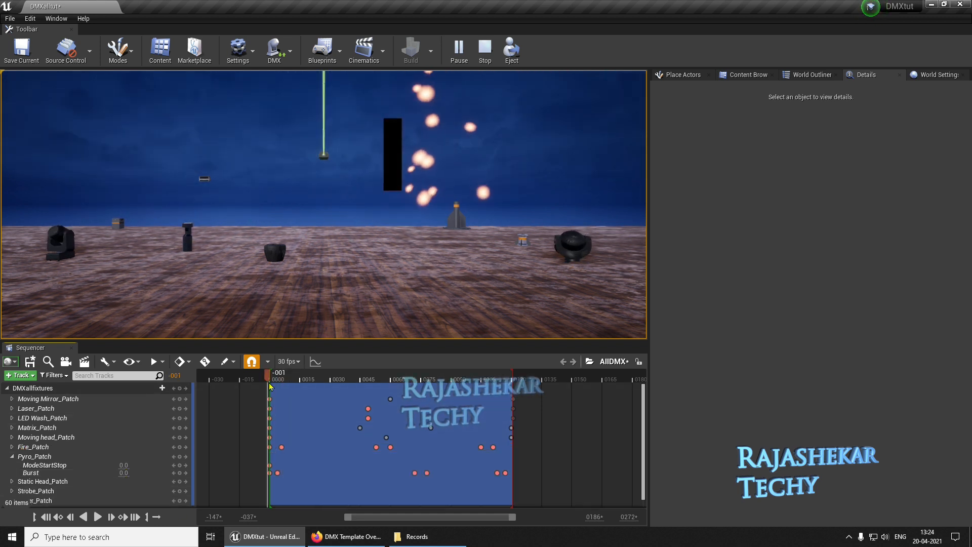
Play the sequence from the start to preview the Pyro_Patch bursts, and save the level sequence.
key("space")
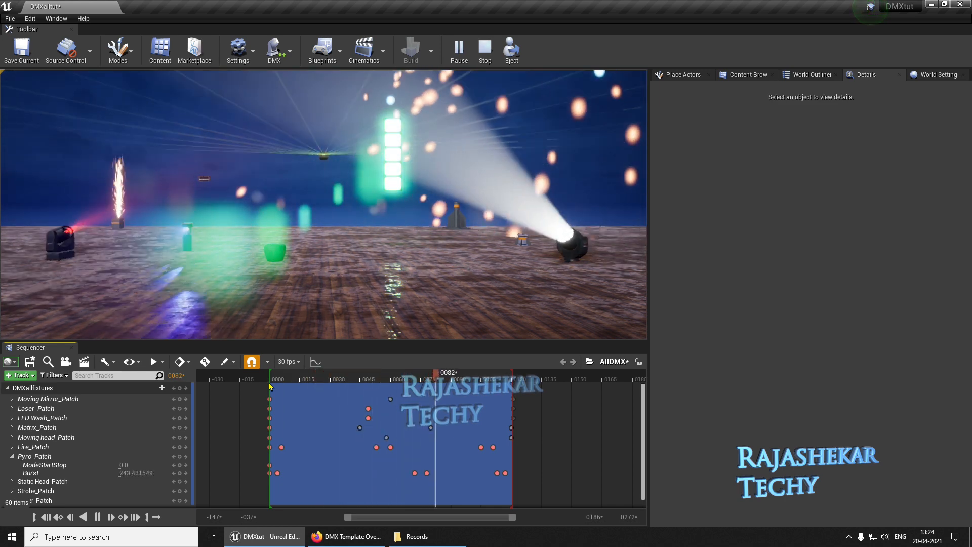
key("ctrl+s")
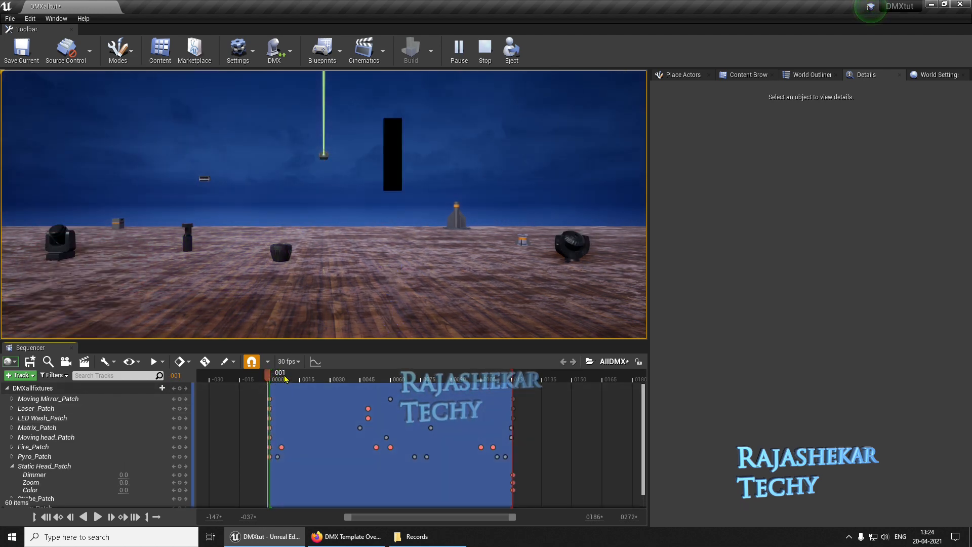
Key Static Head_Patch's Dimmer, Zoom and Color at 0 on frame 0, and collapse the patch after previewing the sequence.
left_click_drag(289, 379, 270, 379)
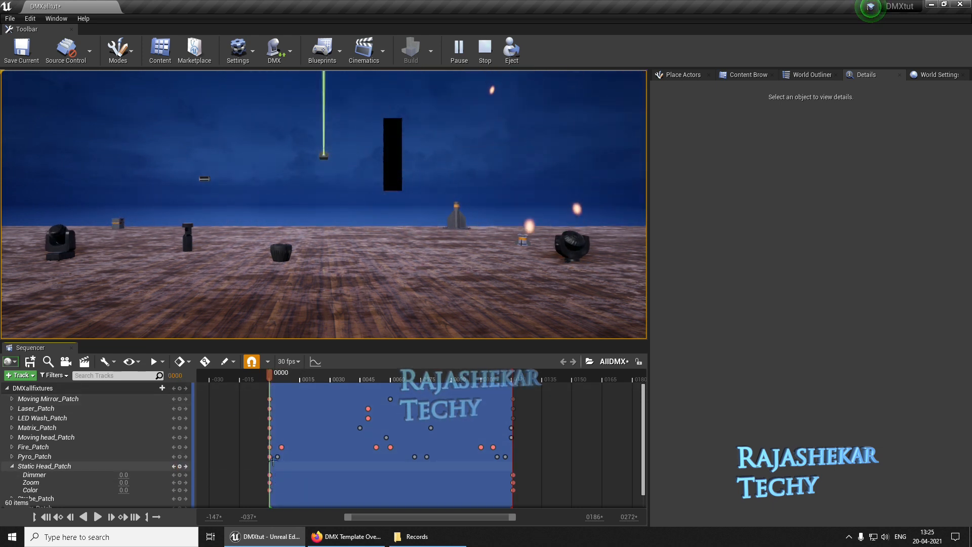
key("space")
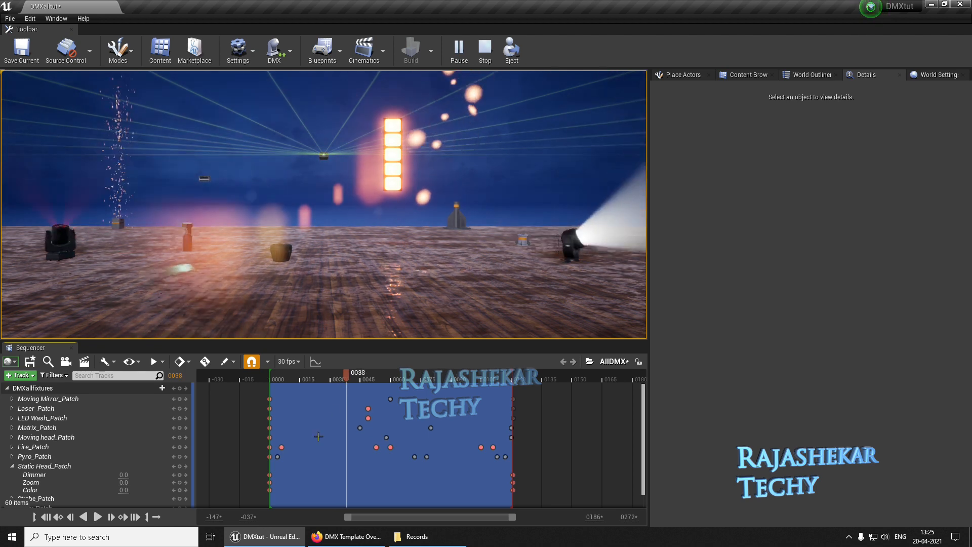
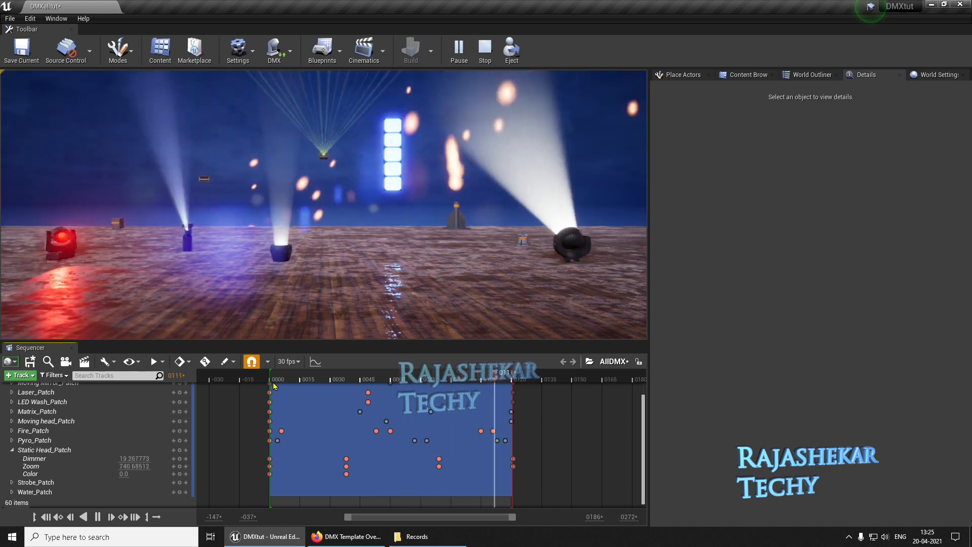
left_click(45, 450)
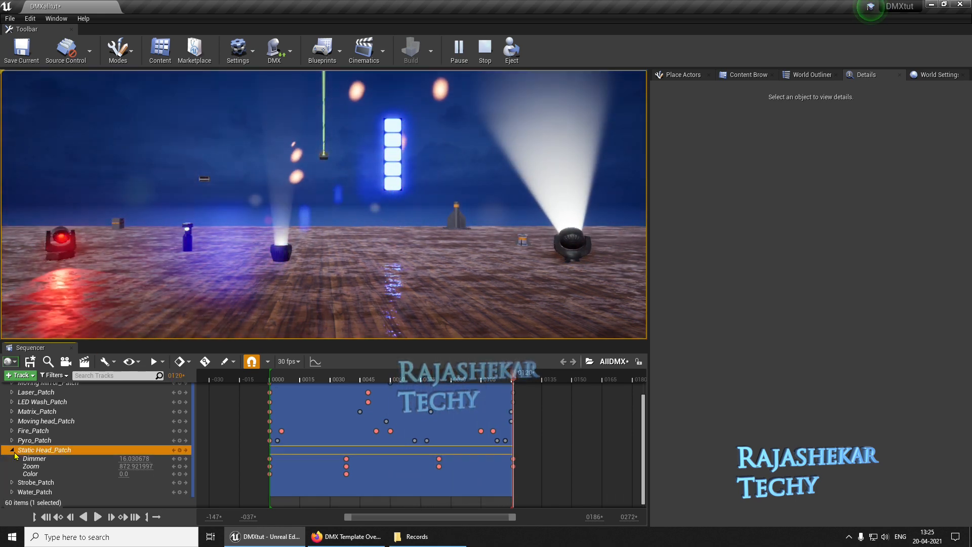
left_click(12, 450)
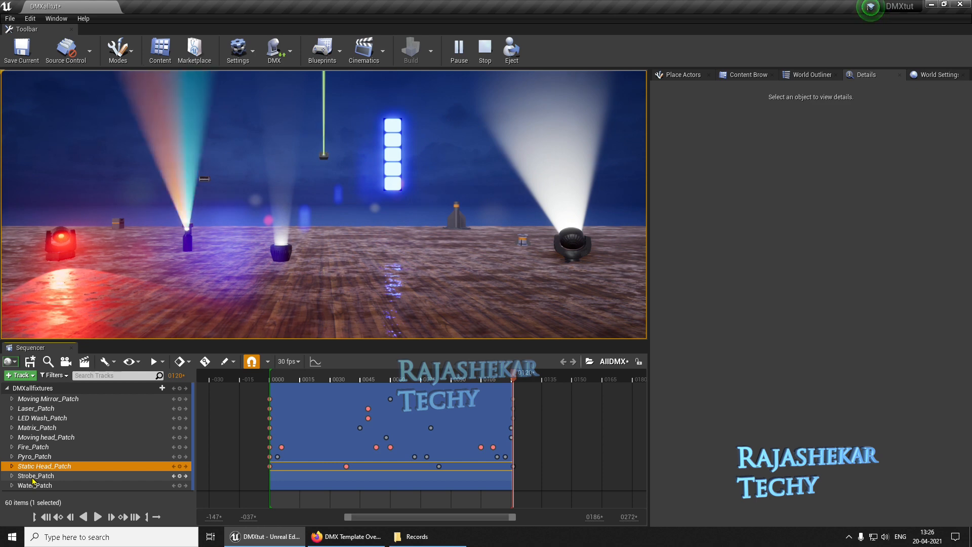
Key Strobe_Patch's Dimmer at 0 on frame 0 and set it to 255 at frame 4.
double_click(51, 475)
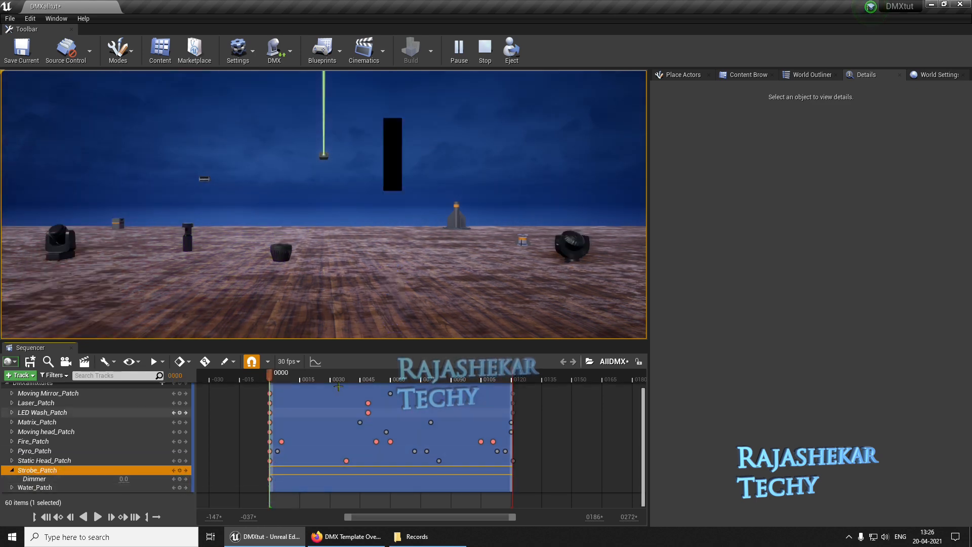
left_click(278, 379)
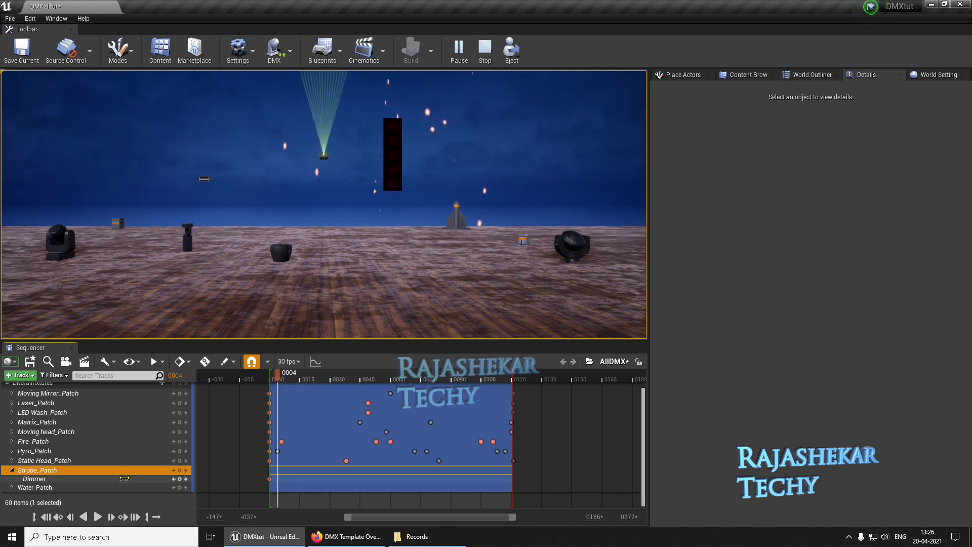
left_click(125, 477)
type("255")
key("Return")
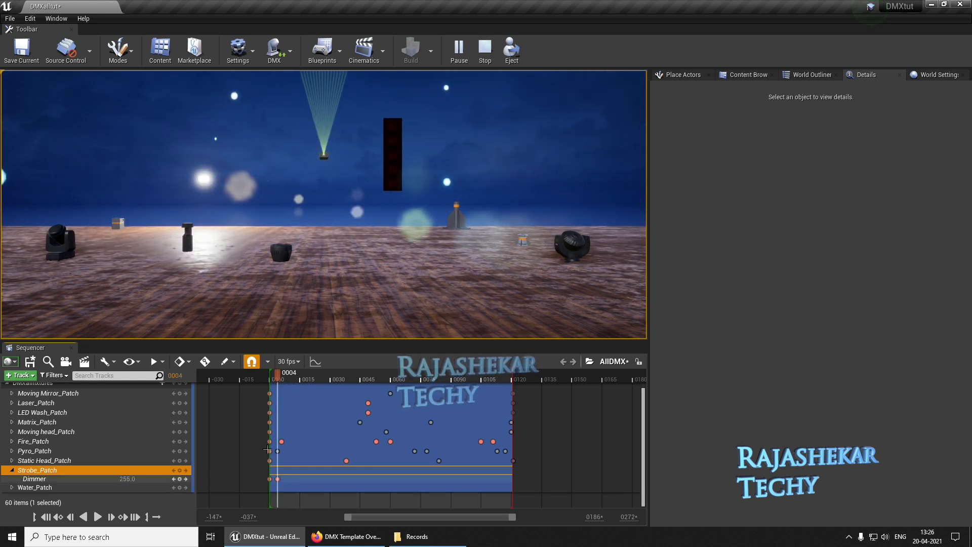
Set Strobe_Patch's Dimmer to 0 at frame 8 and back to 255 at frame 12.
left_click(286, 380)
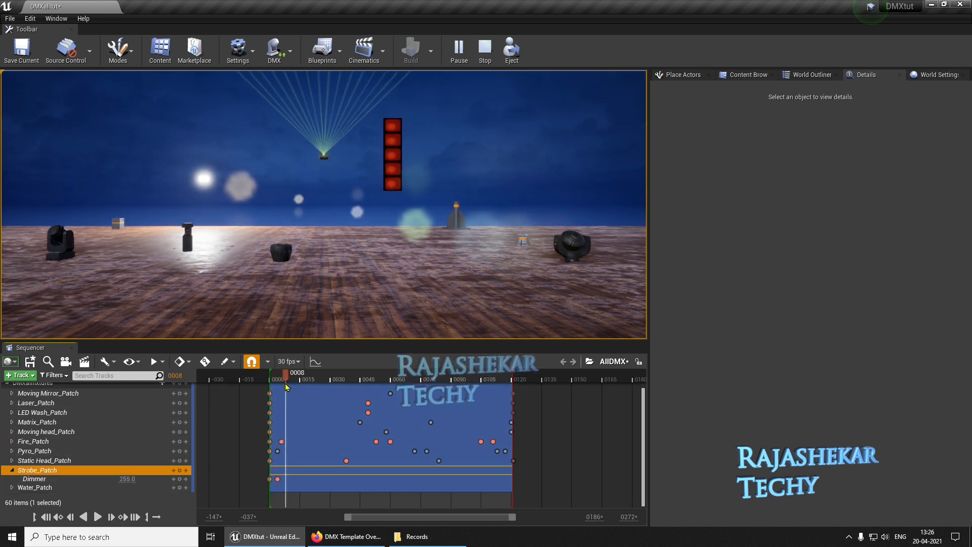
left_click(133, 480)
type("0")
key("Return")
left_click_drag(286, 380, 295, 382)
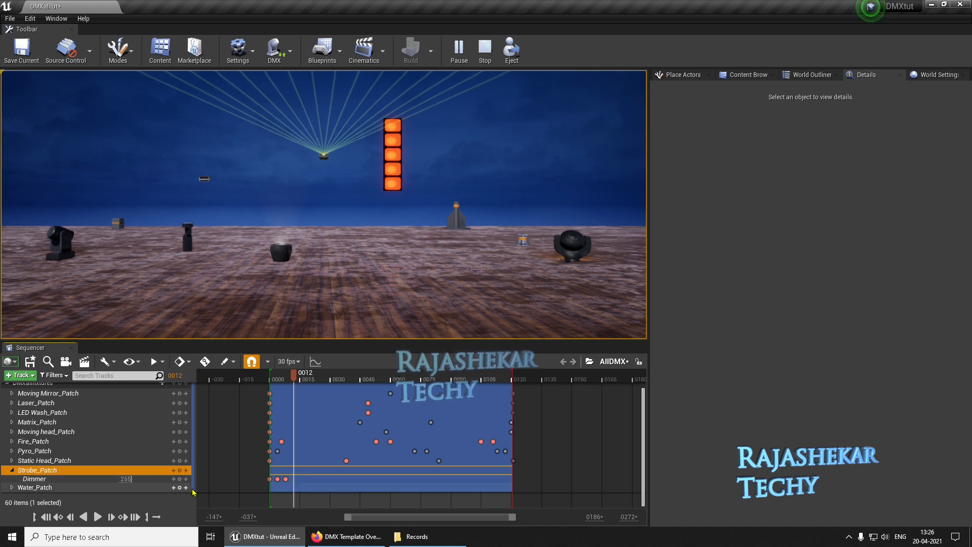
type("255")
key("Return")
left_click_drag(297, 381, 304, 384)
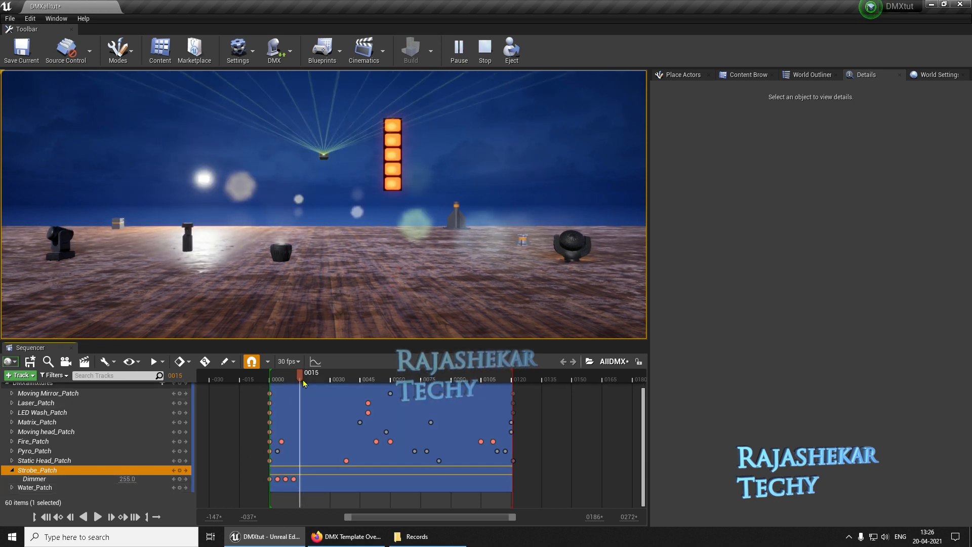
key("Left")
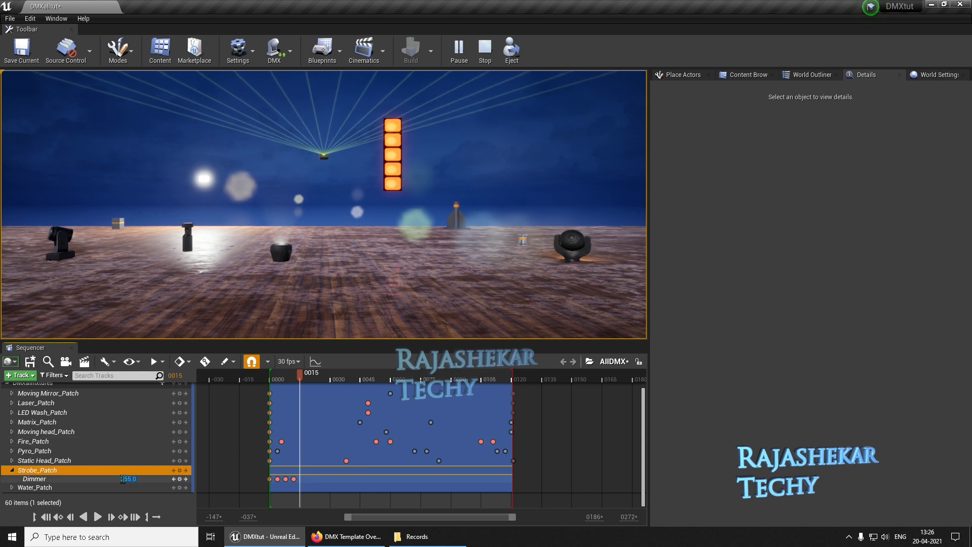
type("0")
key("Return")
key("ctrl+z")
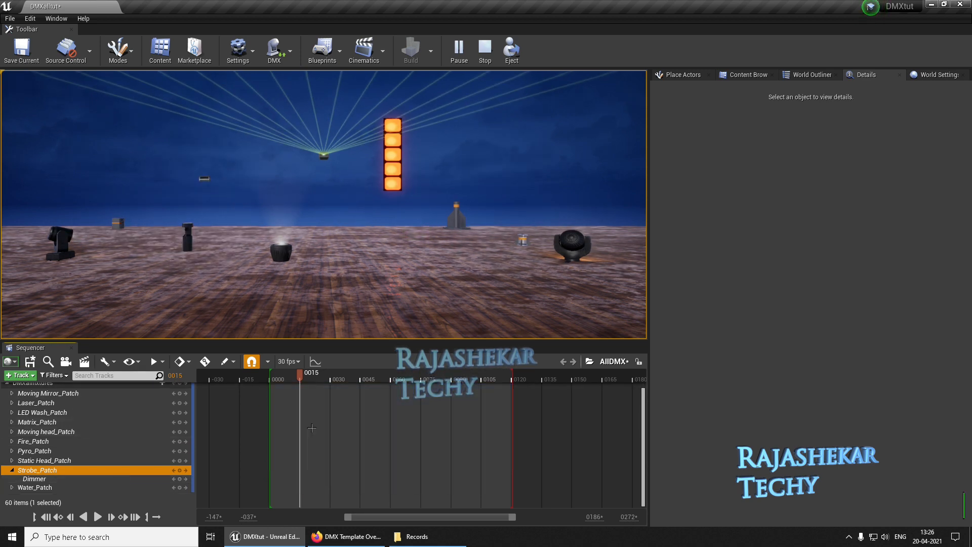
Key Strobe_Patch's Dimmer at frame 99 and play the sequence from frame 0 to preview the strobe.
left_click_drag(302, 381, 471, 391)
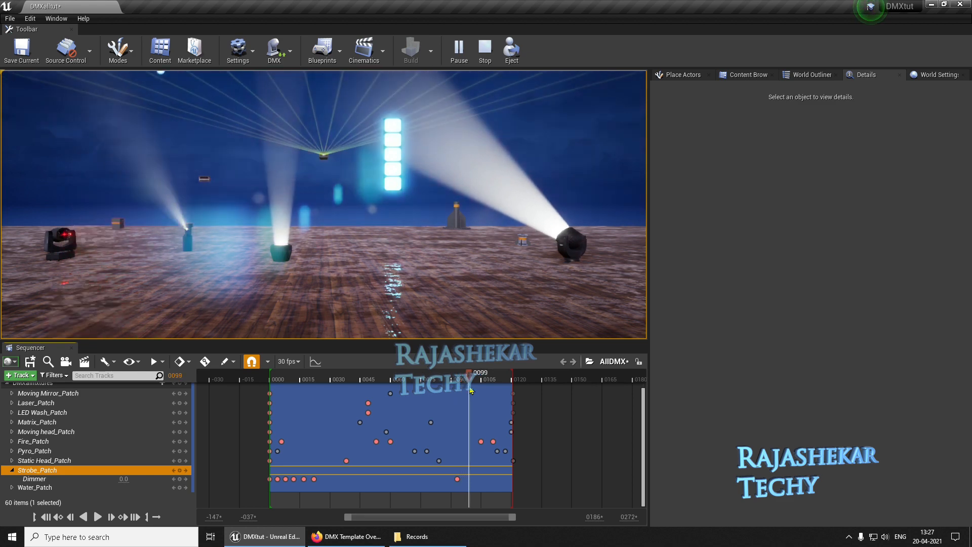
left_click(127, 479)
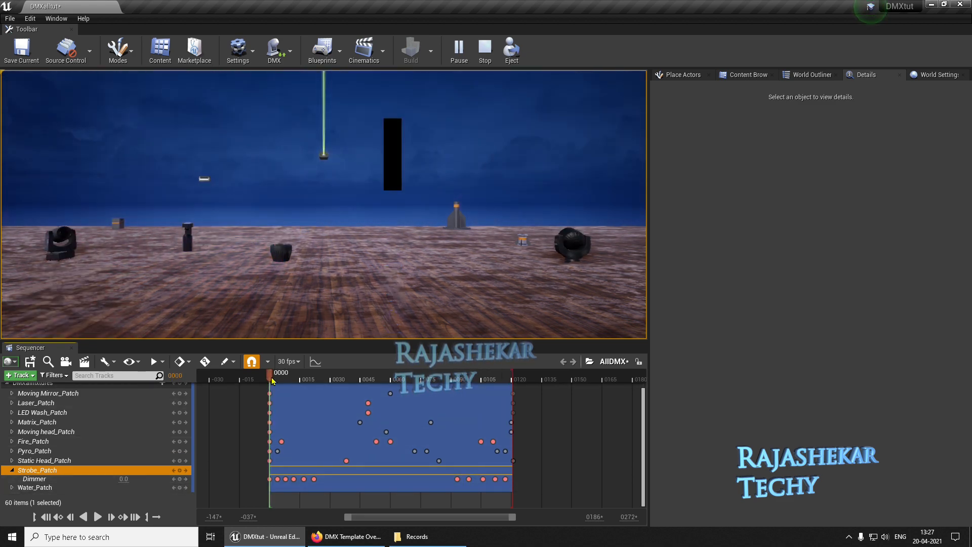
key("space")
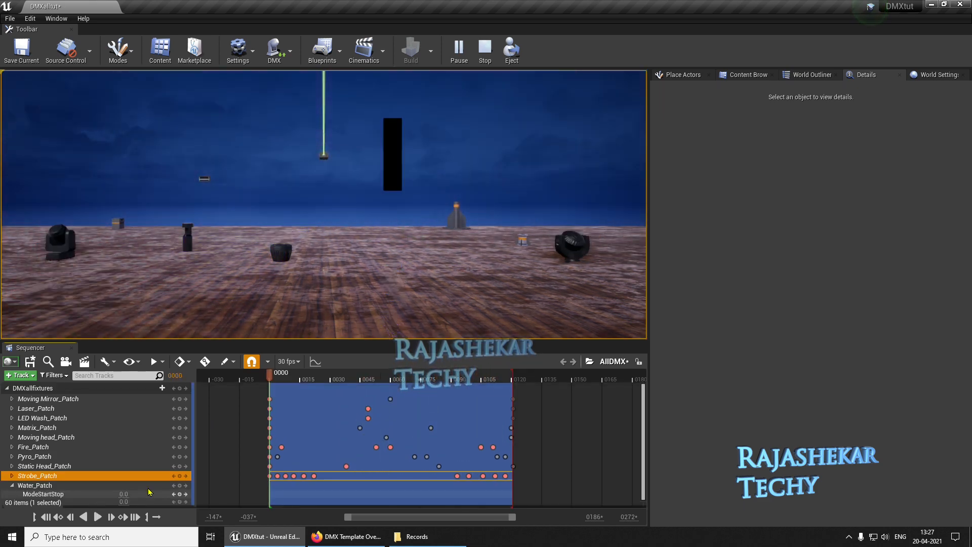
Key Water_Patch's channels at 0 on frame 0, and set ModeStartStop to 150 and Velocity to 50 at frame 20.
left_click(180, 487)
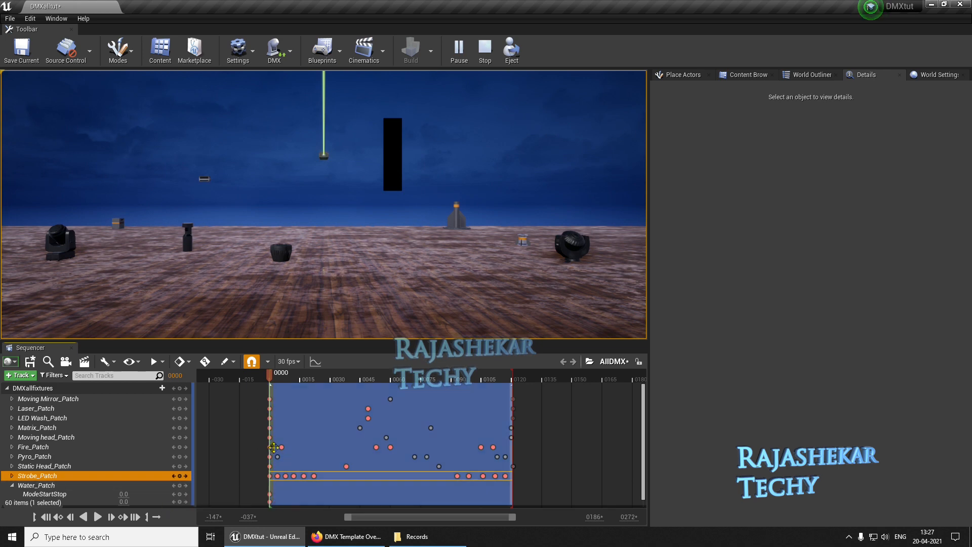
left_click(256, 471)
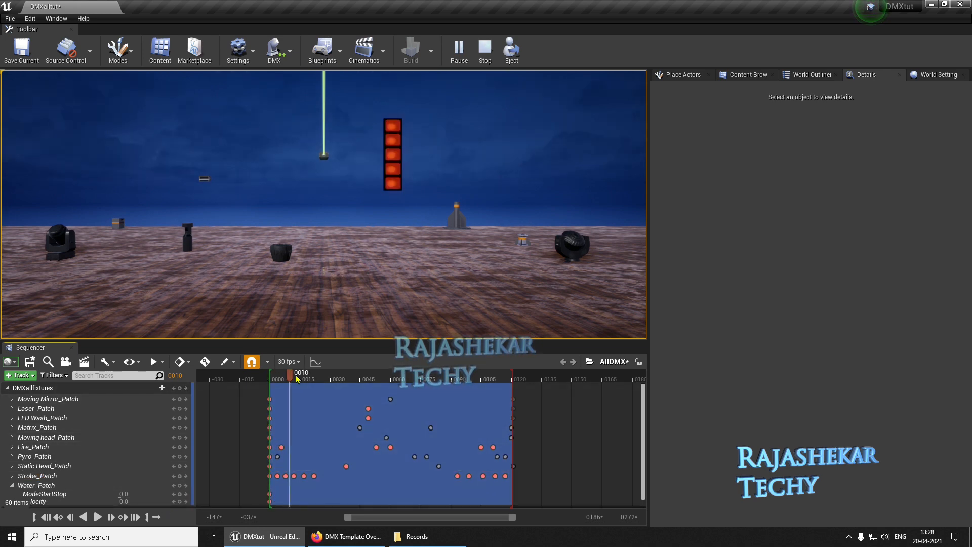
left_click_drag(297, 379, 311, 383)
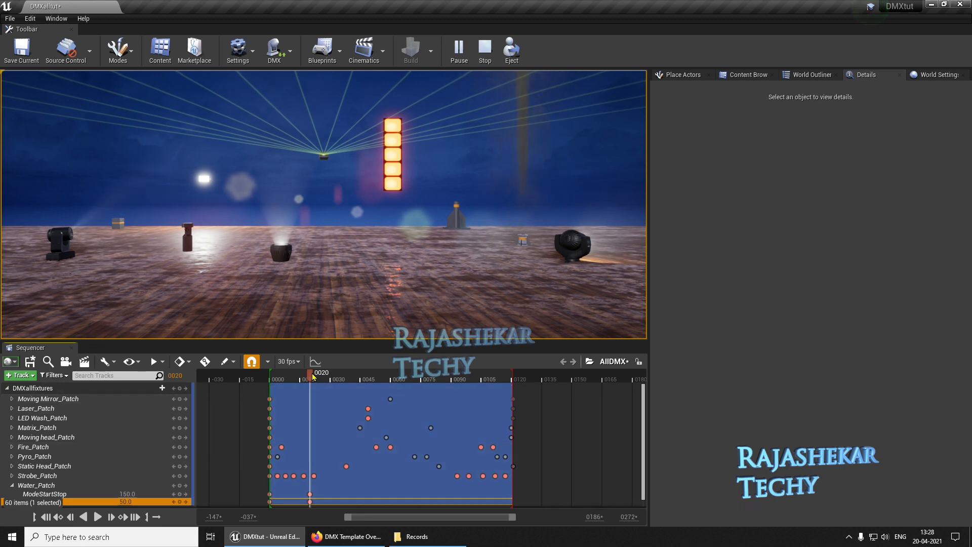
Set Water_Patch's Velocity to 25 at frame 60 and to 15 at frame 89.
left_click_drag(347, 382, 390, 380)
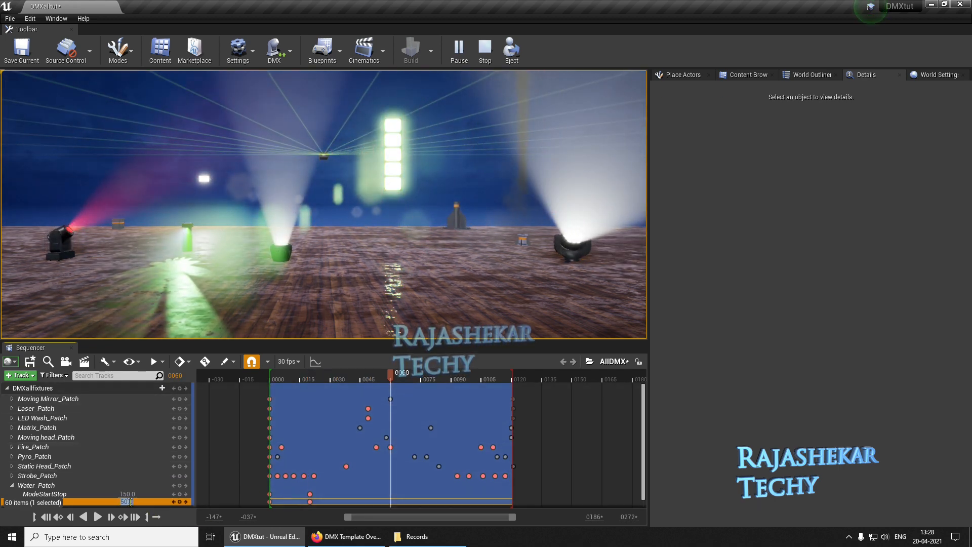
key("Return")
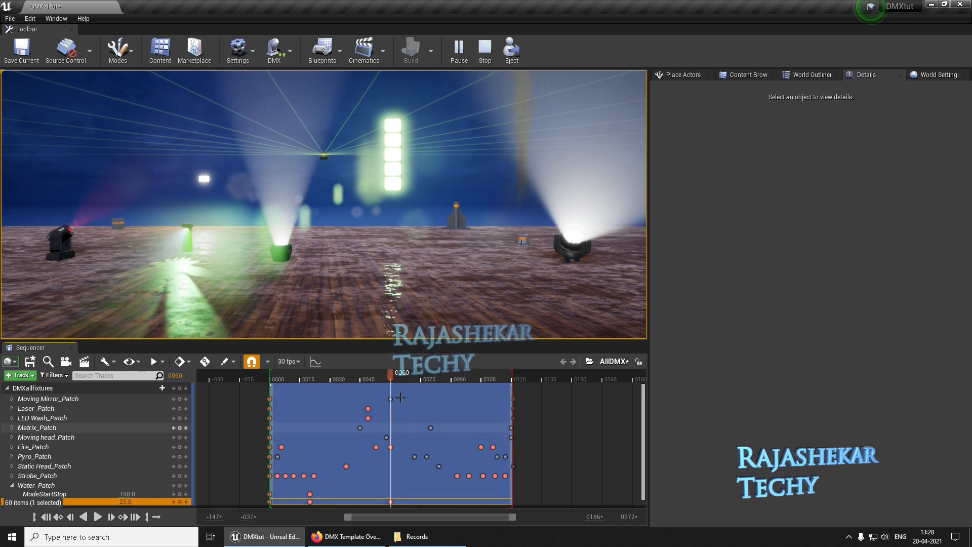
left_click_drag(392, 380, 450, 383)
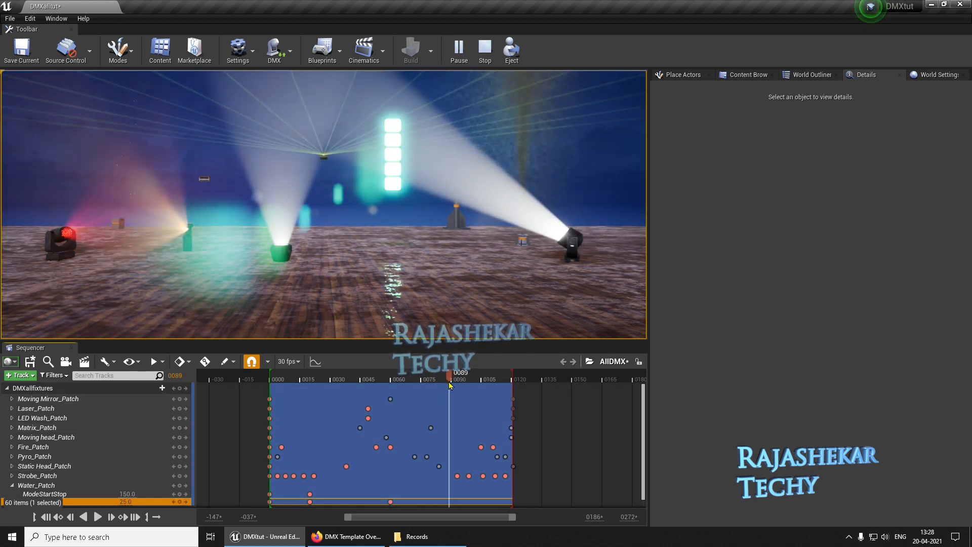
left_click(130, 501)
type("15")
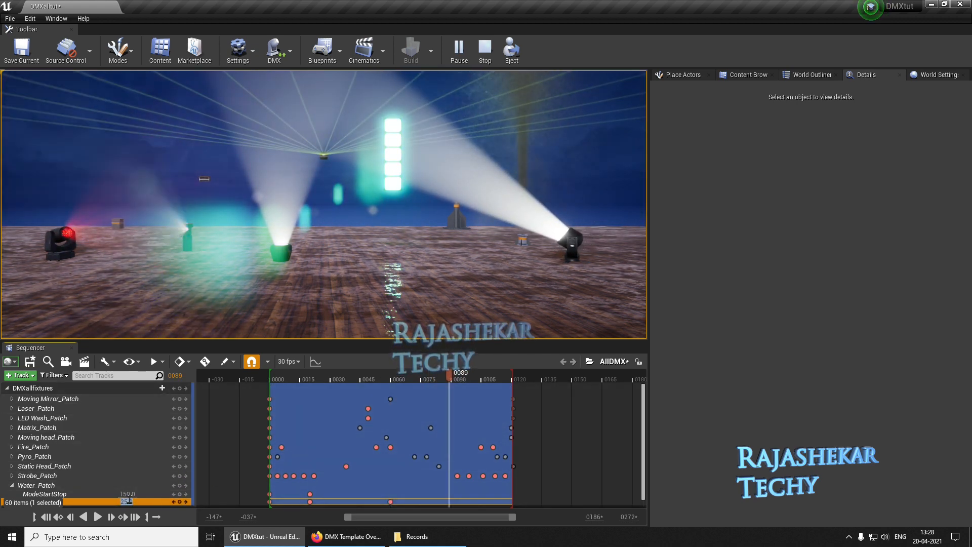
key("Return")
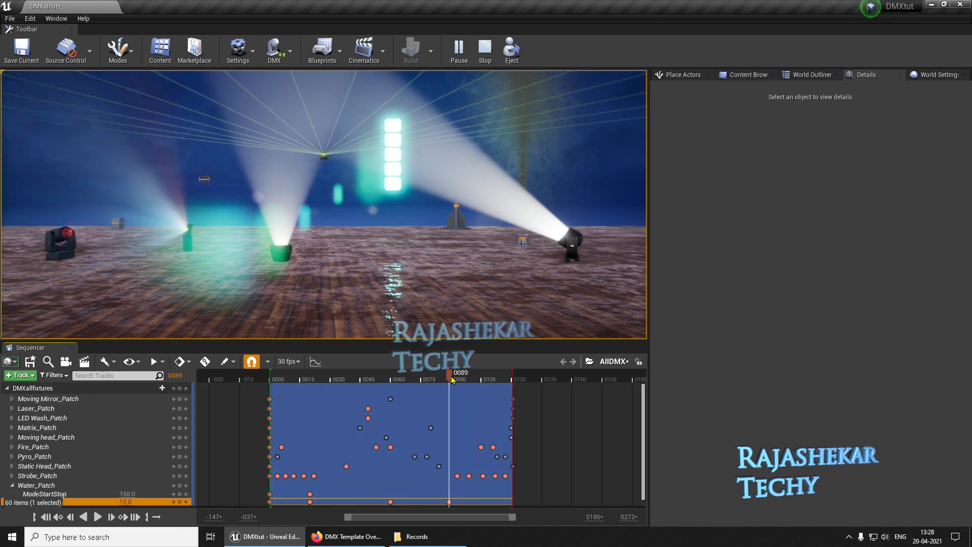
Set Water_Patch's Velocity to 0 at frame 120, the end of the sequence.
left_click_drag(451, 379, 512, 398)
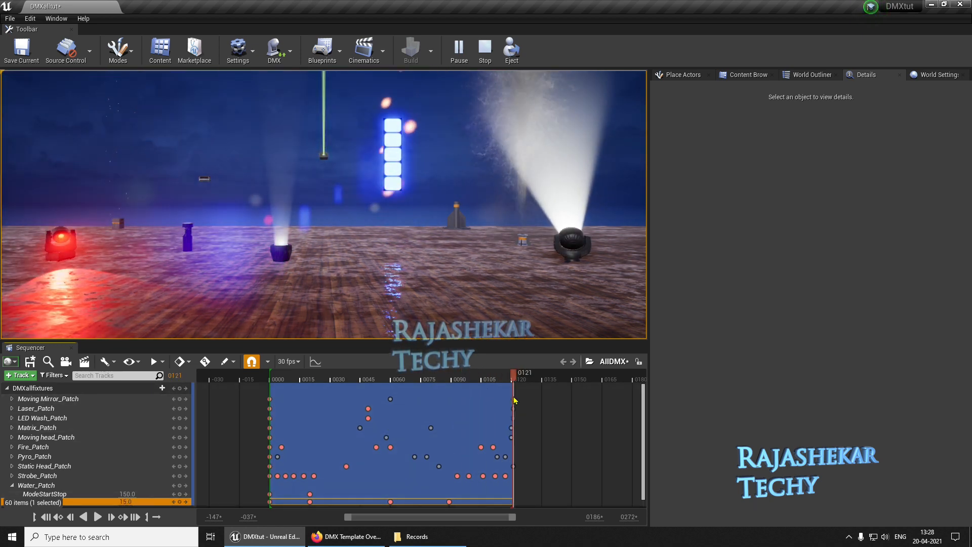
left_click(128, 502)
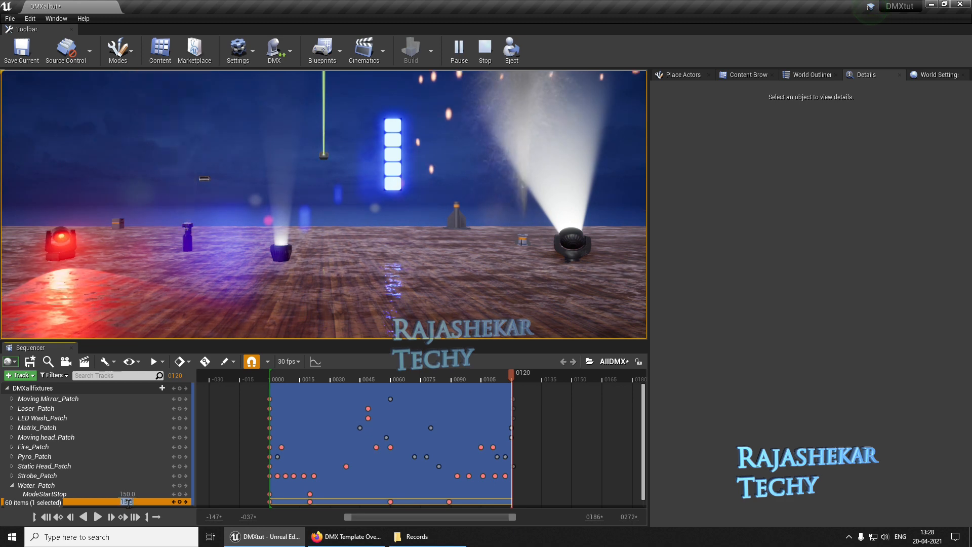
type("0")
key("Return")
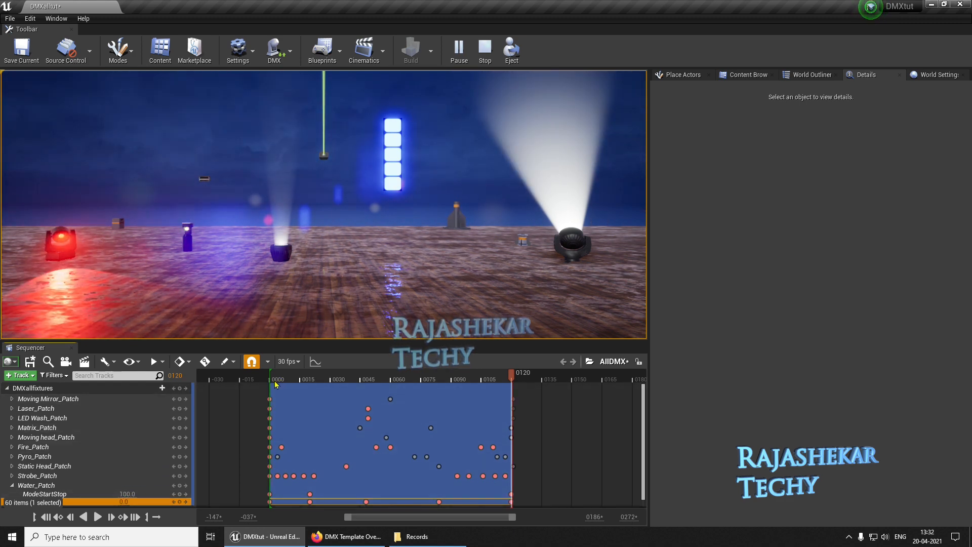
Stop the play session and move the BP_WaterSource_Child fixture on the stage to an X location of 110.
left_click(272, 384)
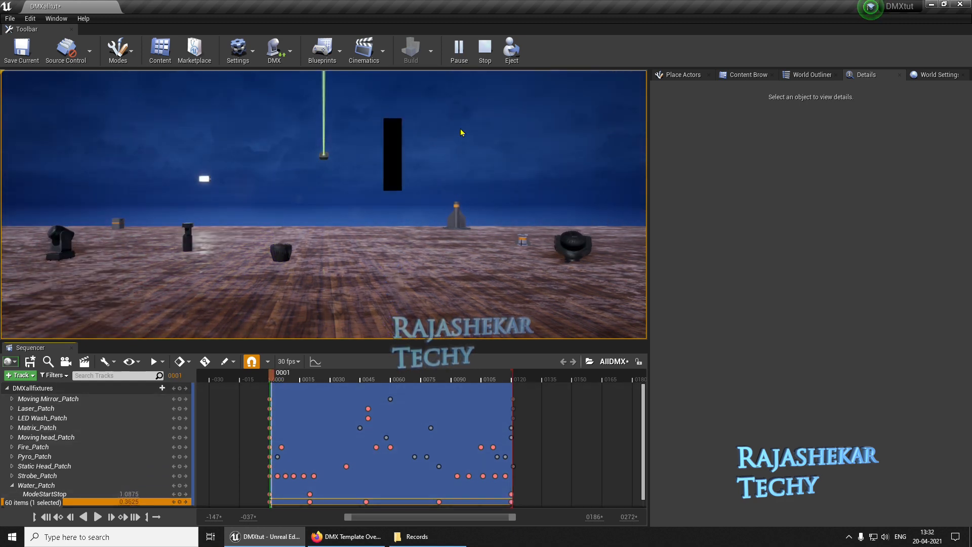
key("Escape")
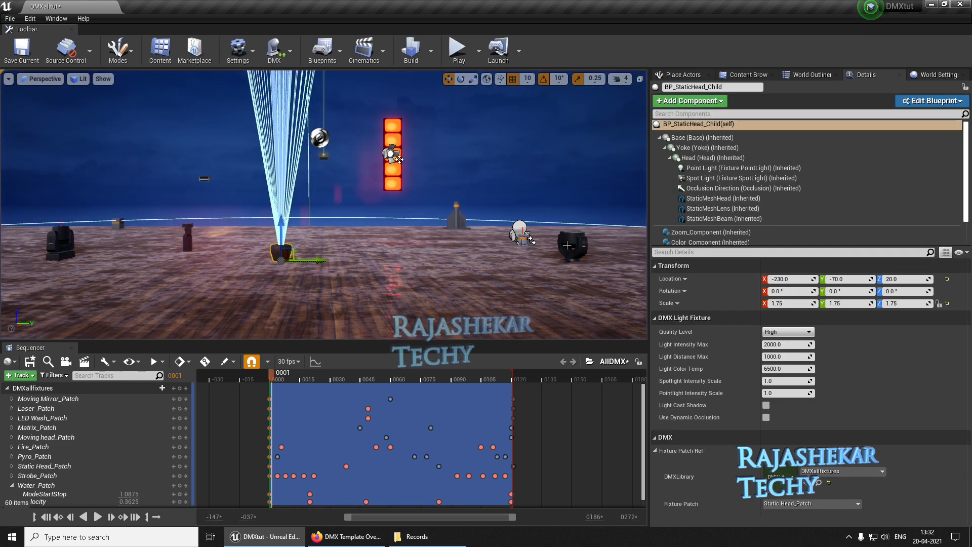
left_click(567, 245)
right_click_drag(562, 238, 592, 239)
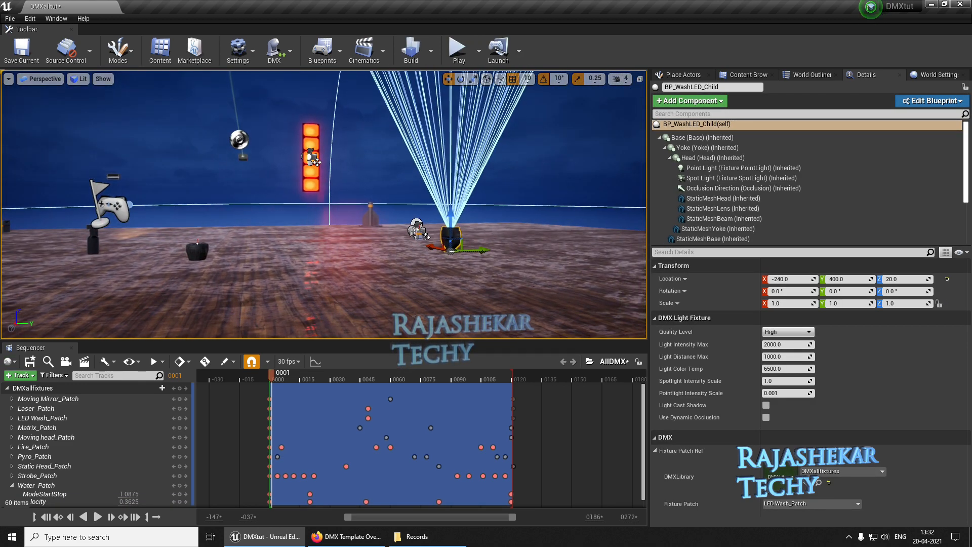
left_click(418, 236)
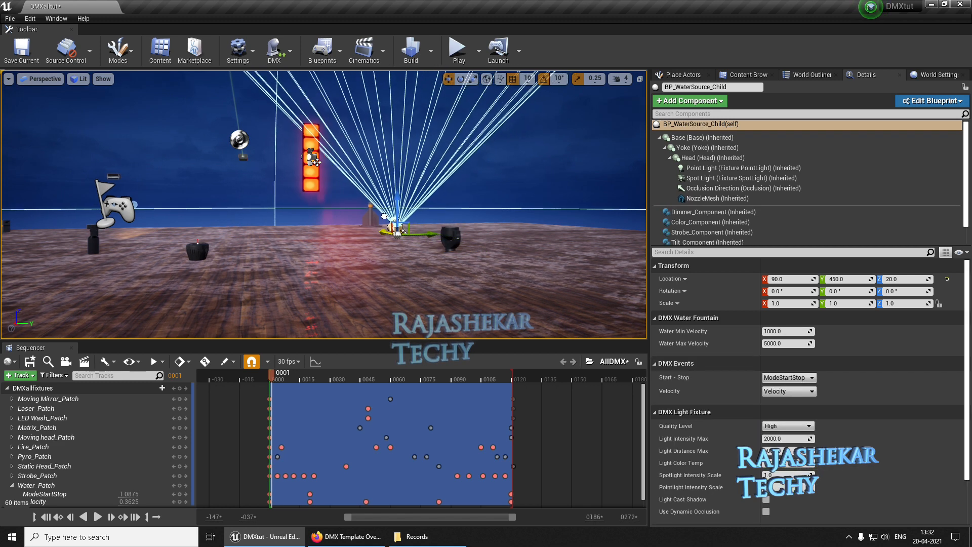
left_click(394, 227)
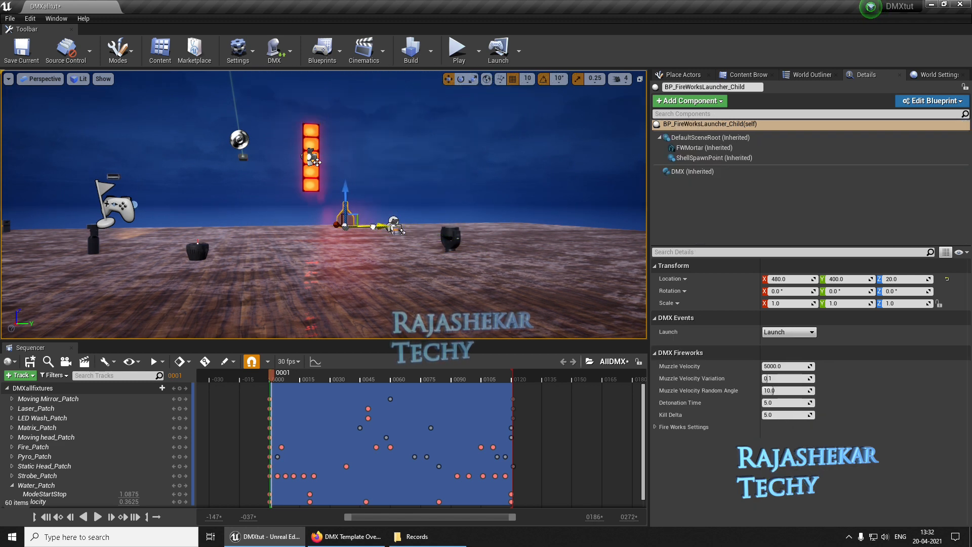
left_click(397, 232)
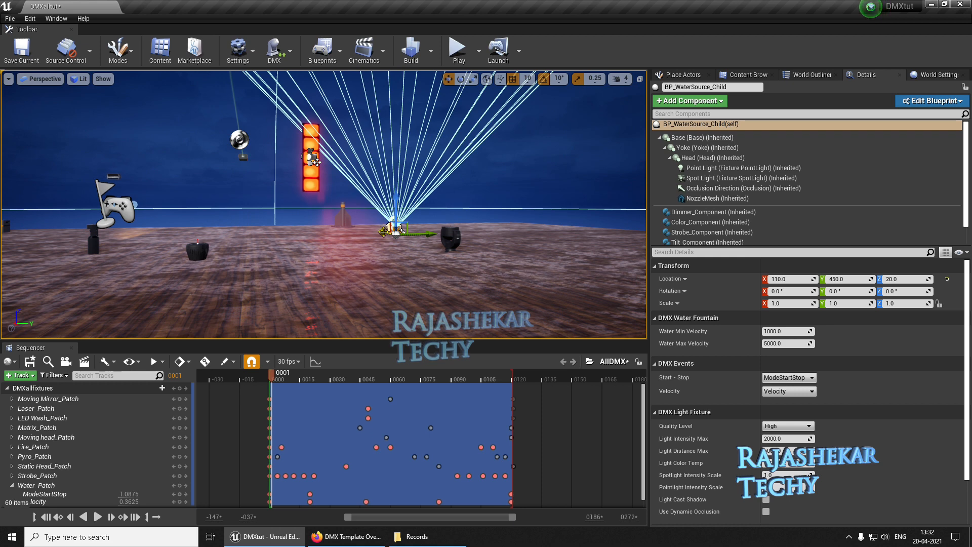
Move the BP_WaterSource_Child fixture to X 240, Y 510 and play the DMX sequence in a play session.
left_click_drag(384, 232, 428, 230)
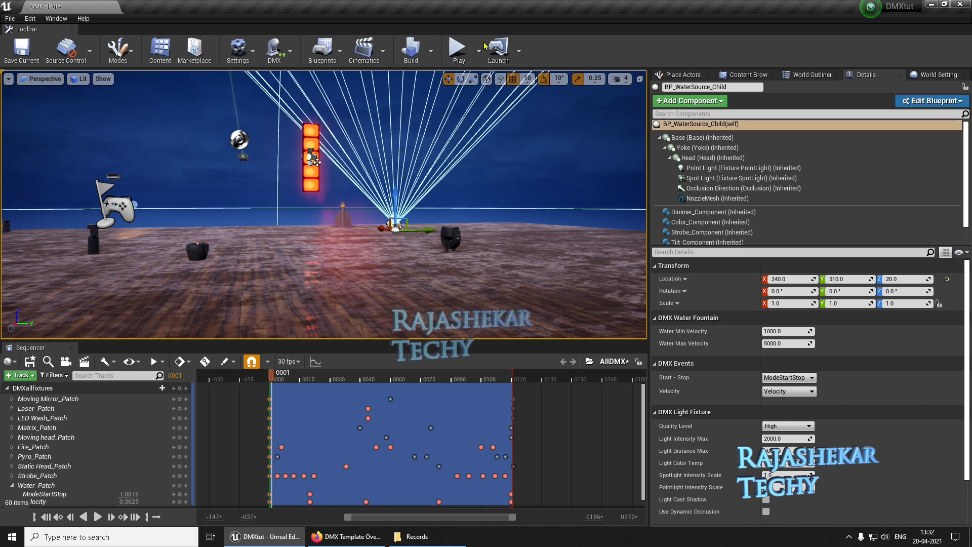
left_click(463, 47)
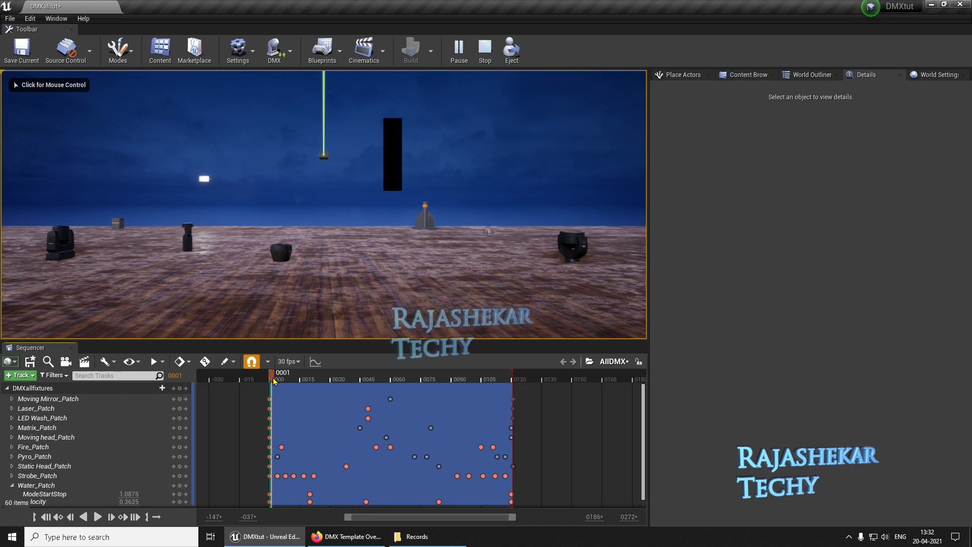
key("space")
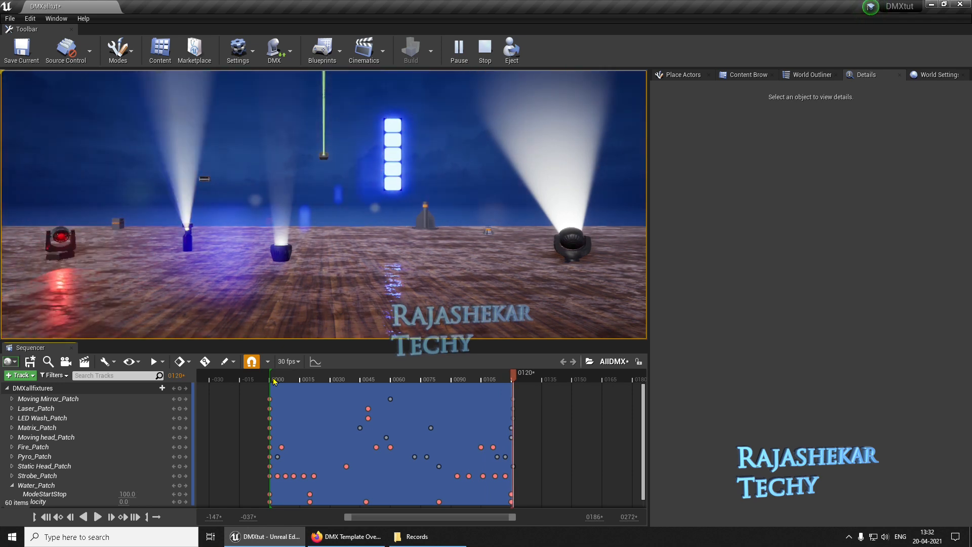
Scrub through the opening frames of the AllDMX sequence to examine the fixture effects, and stop the play session.
mouse_move(272, 377)
left_mouse_down()
mouse_move(502, 362)
mouse_move(303, 373)
mouse_move(320, 370)
left_mouse_up()
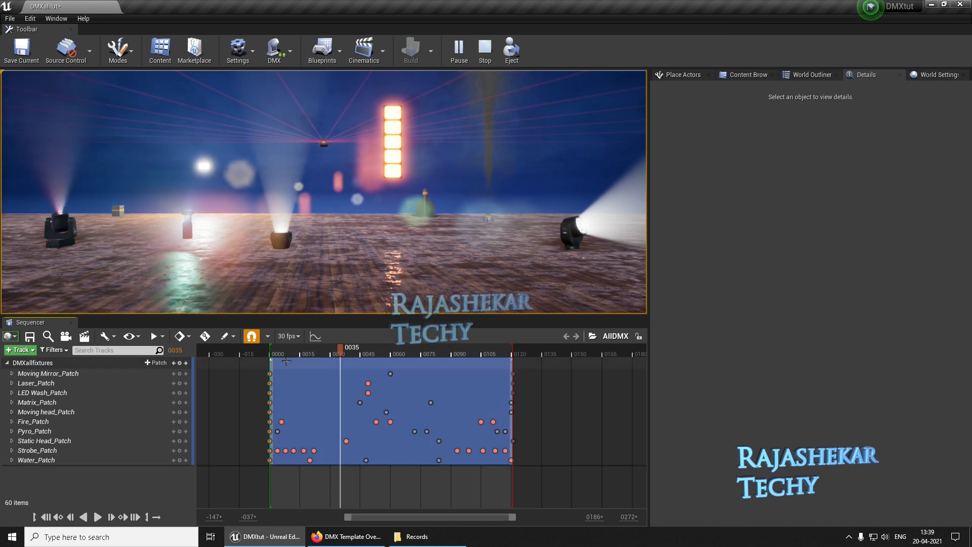
left_click_drag(282, 357, 325, 377)
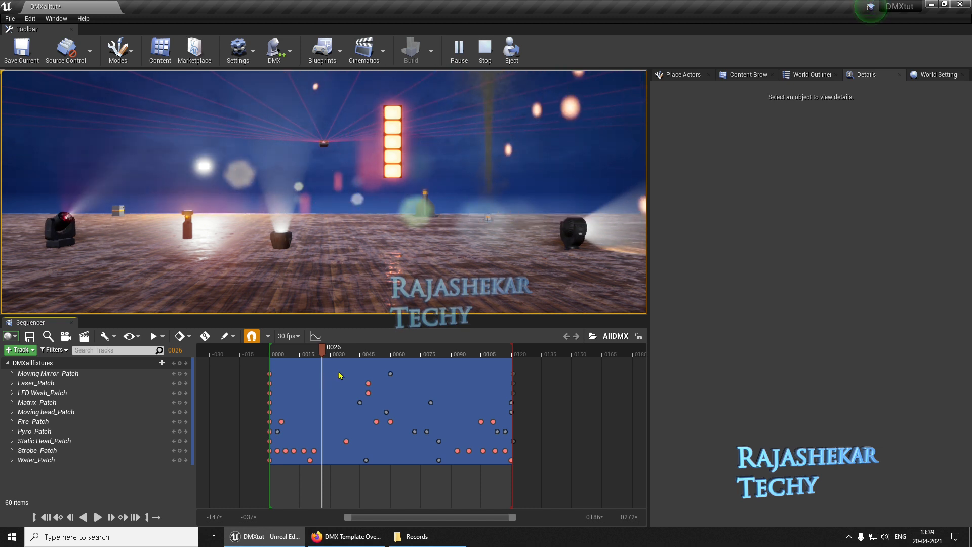
left_click_drag(325, 377, 367, 371)
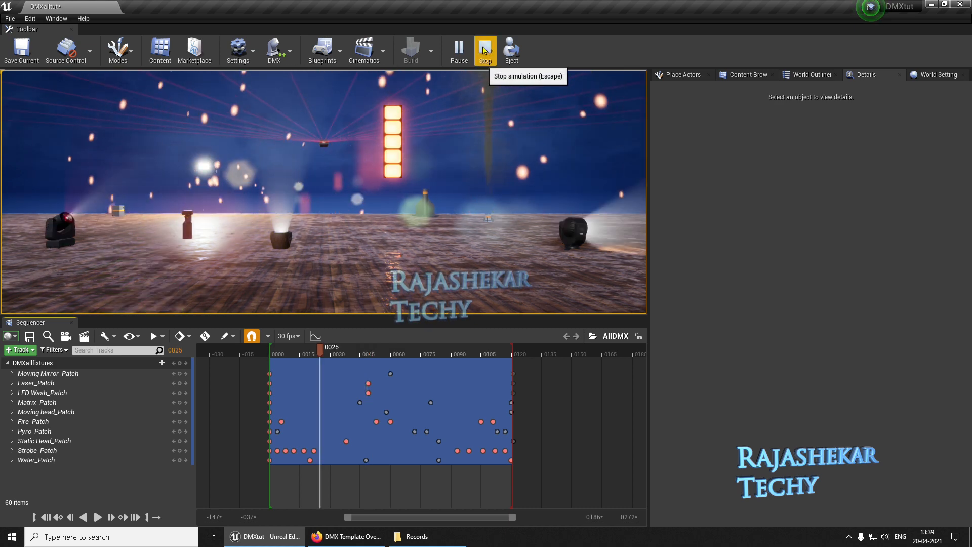
left_click(485, 49)
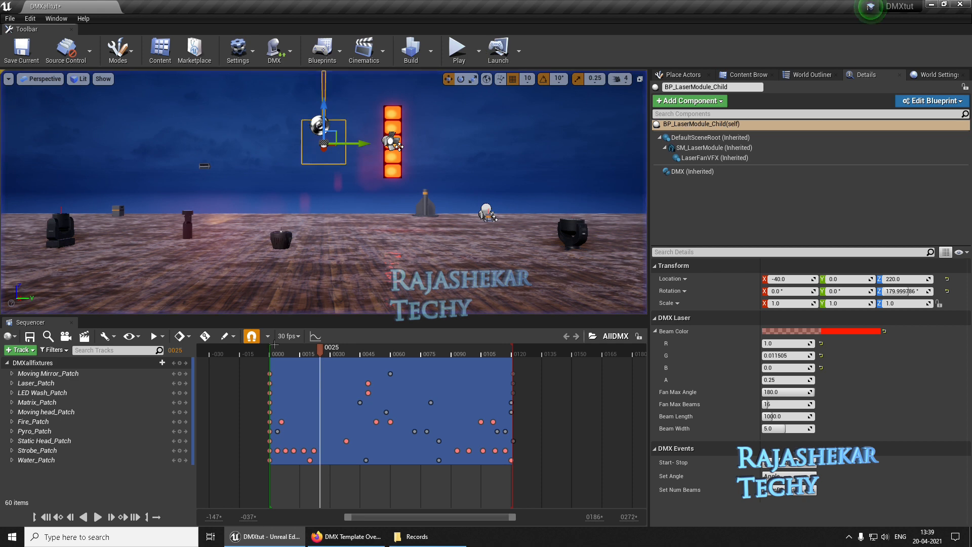
Render the AllDMX sequence as an AVI video at 1280 x 720 (16:9), saving the DMXalltut level, and close the render settings.
left_click(148, 473)
left_click(84, 336)
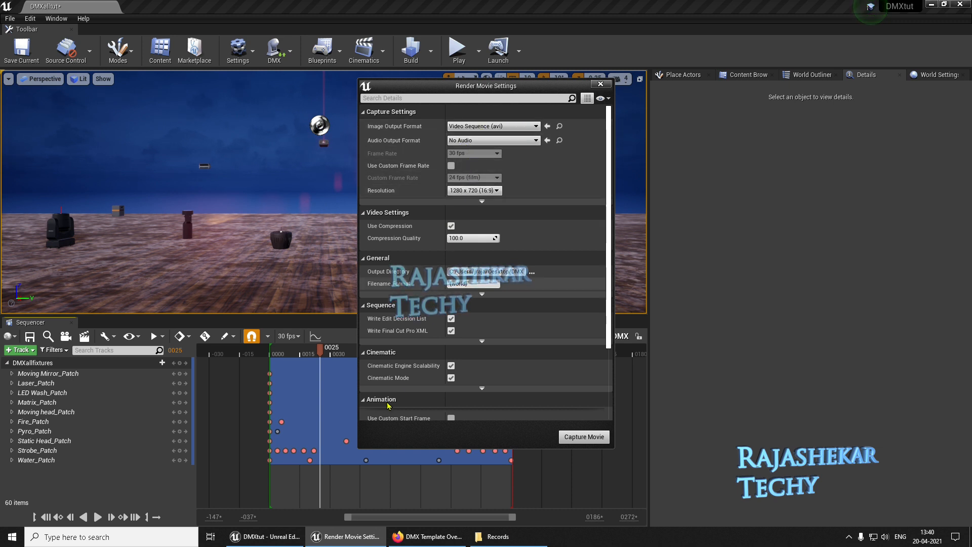
left_click(473, 192)
left_click(470, 219)
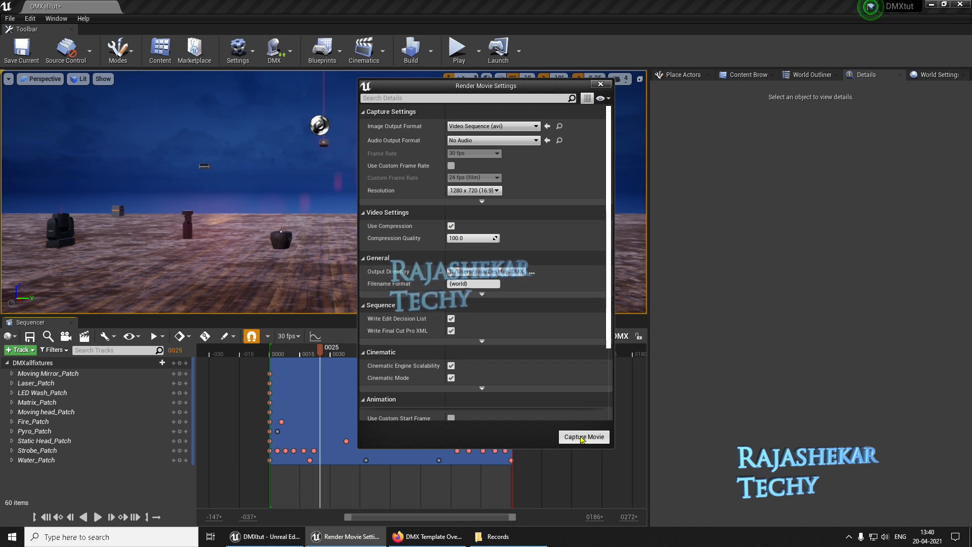
left_click(580, 439)
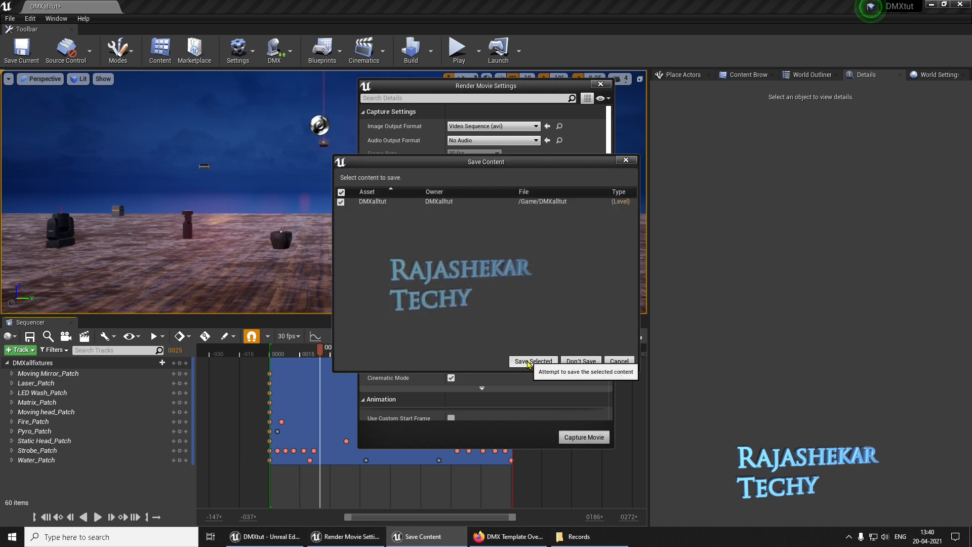
left_click(532, 361)
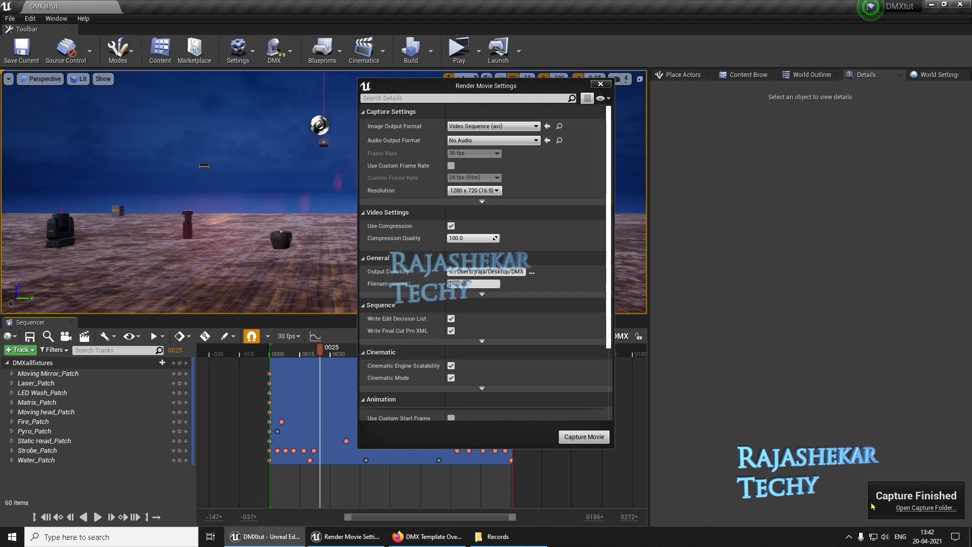
left_click(600, 83)
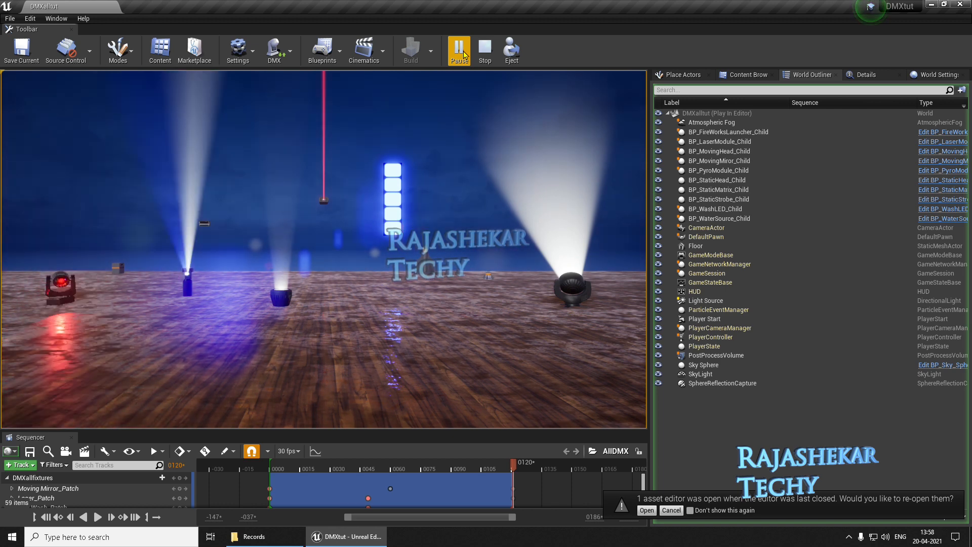
End the running play session and return to the level editor.
key("Escape")
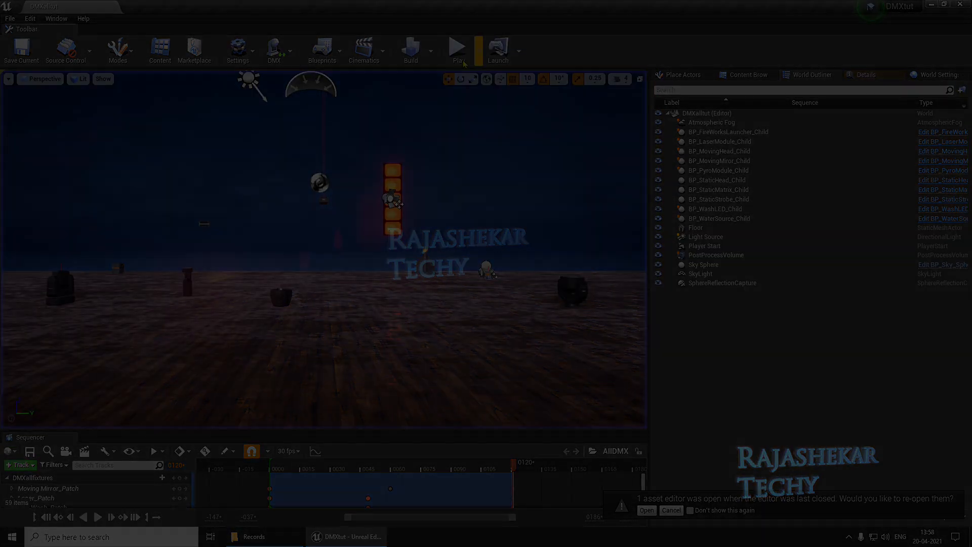